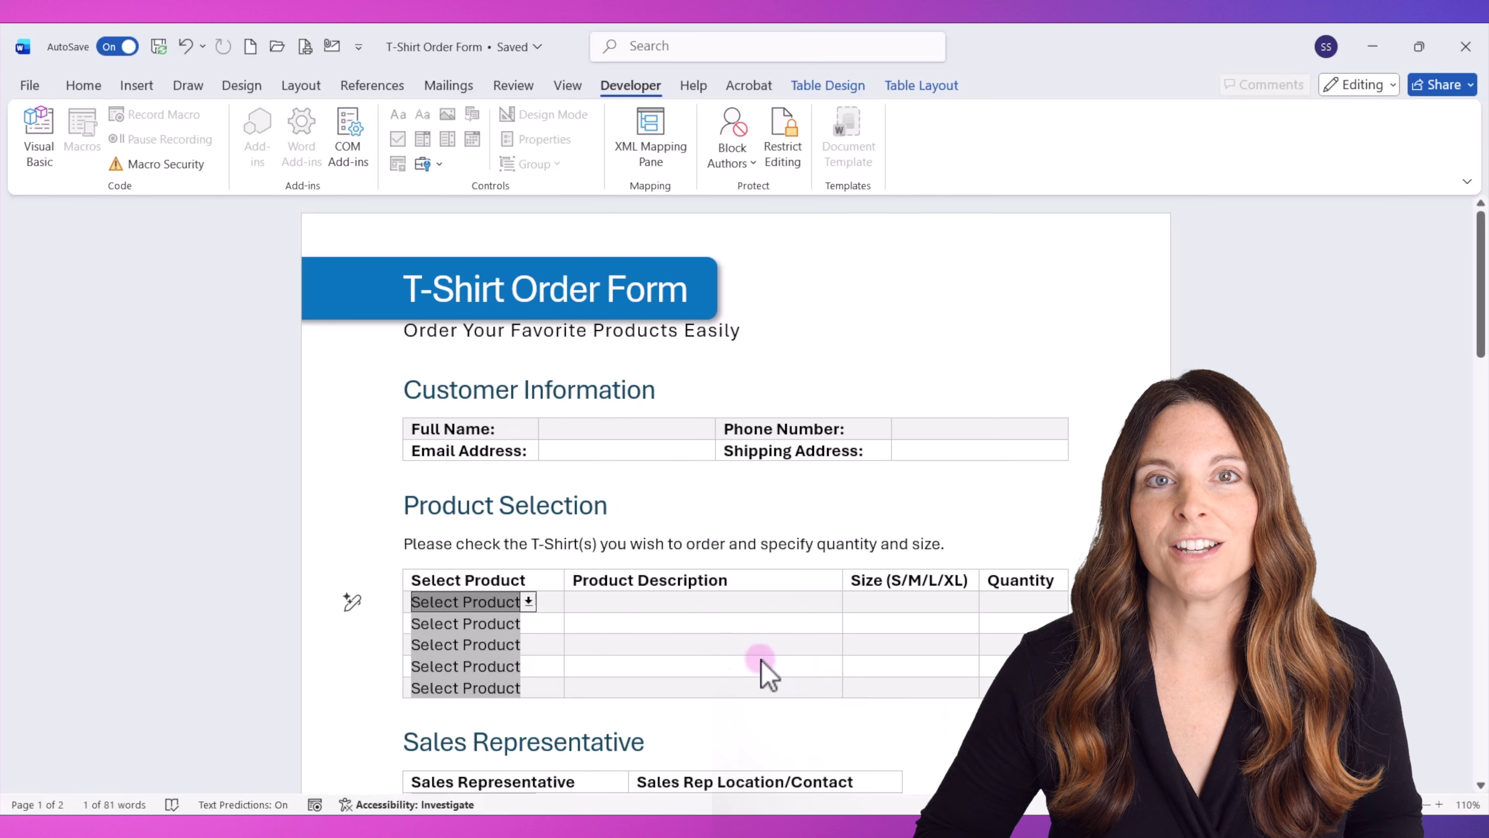
Choose Classic Logo T-Shirt for the first product row and Vintage Style T-Shirt for the second.
{"action": "left_click", "coordinate": [529, 601]}
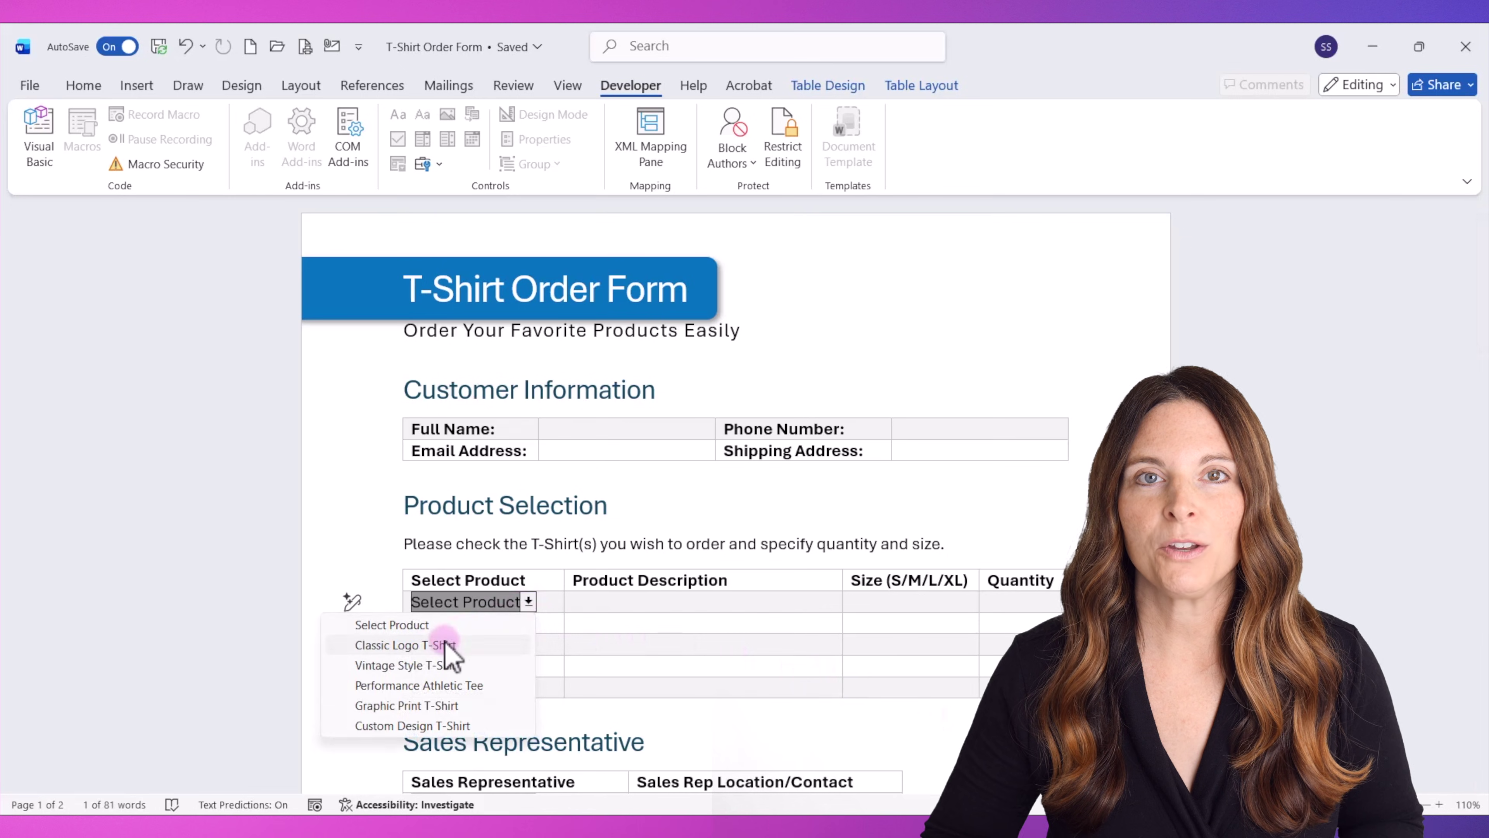
{"action": "left_click", "coordinate": [450, 645]}
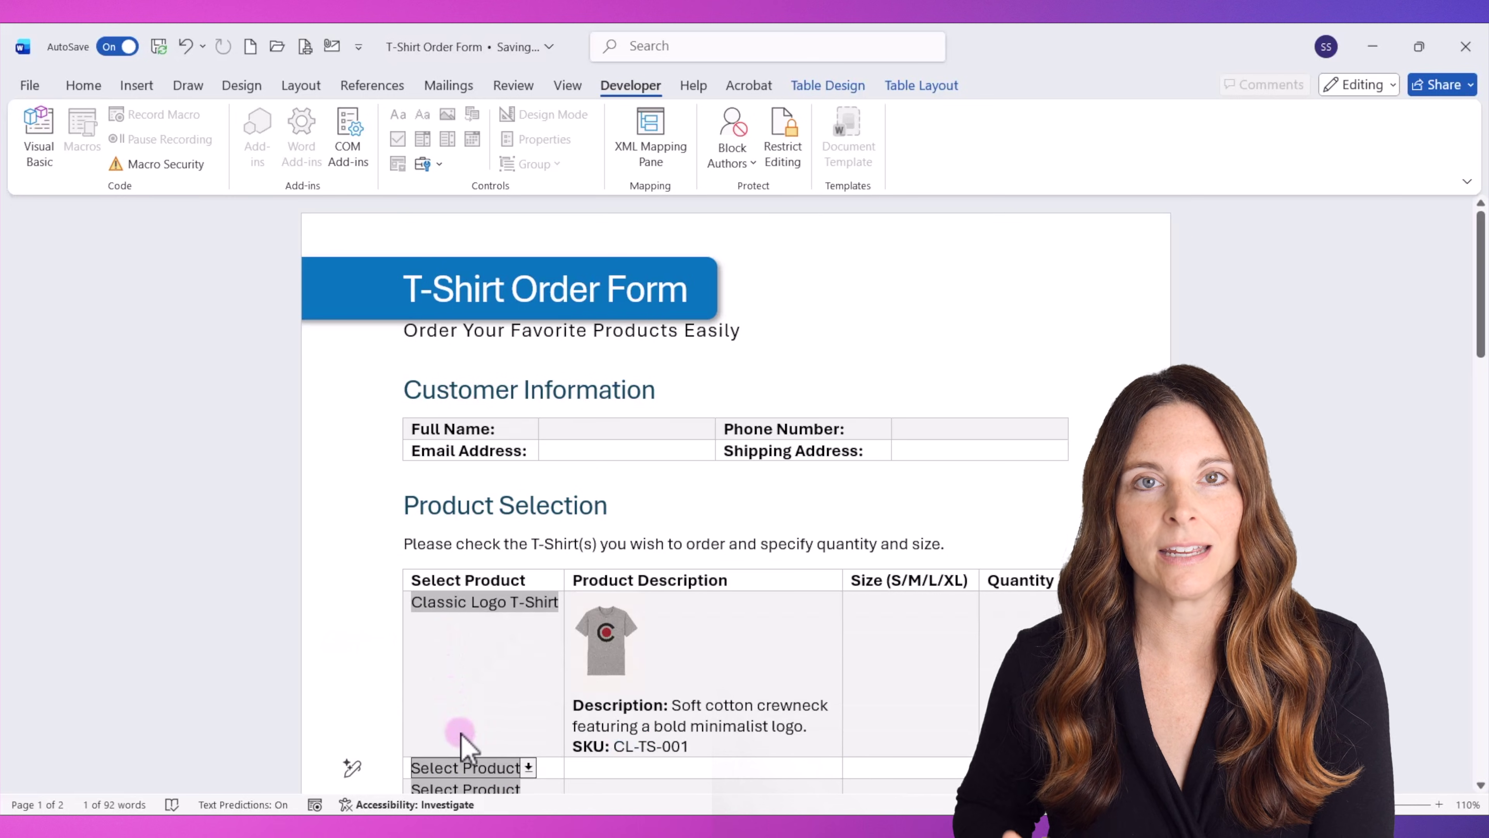
{"action": "scroll", "coordinate": [462, 742], "scroll_direction": "down", "scroll_amount": 3}
{"action": "left_click", "coordinate": [528, 613]}
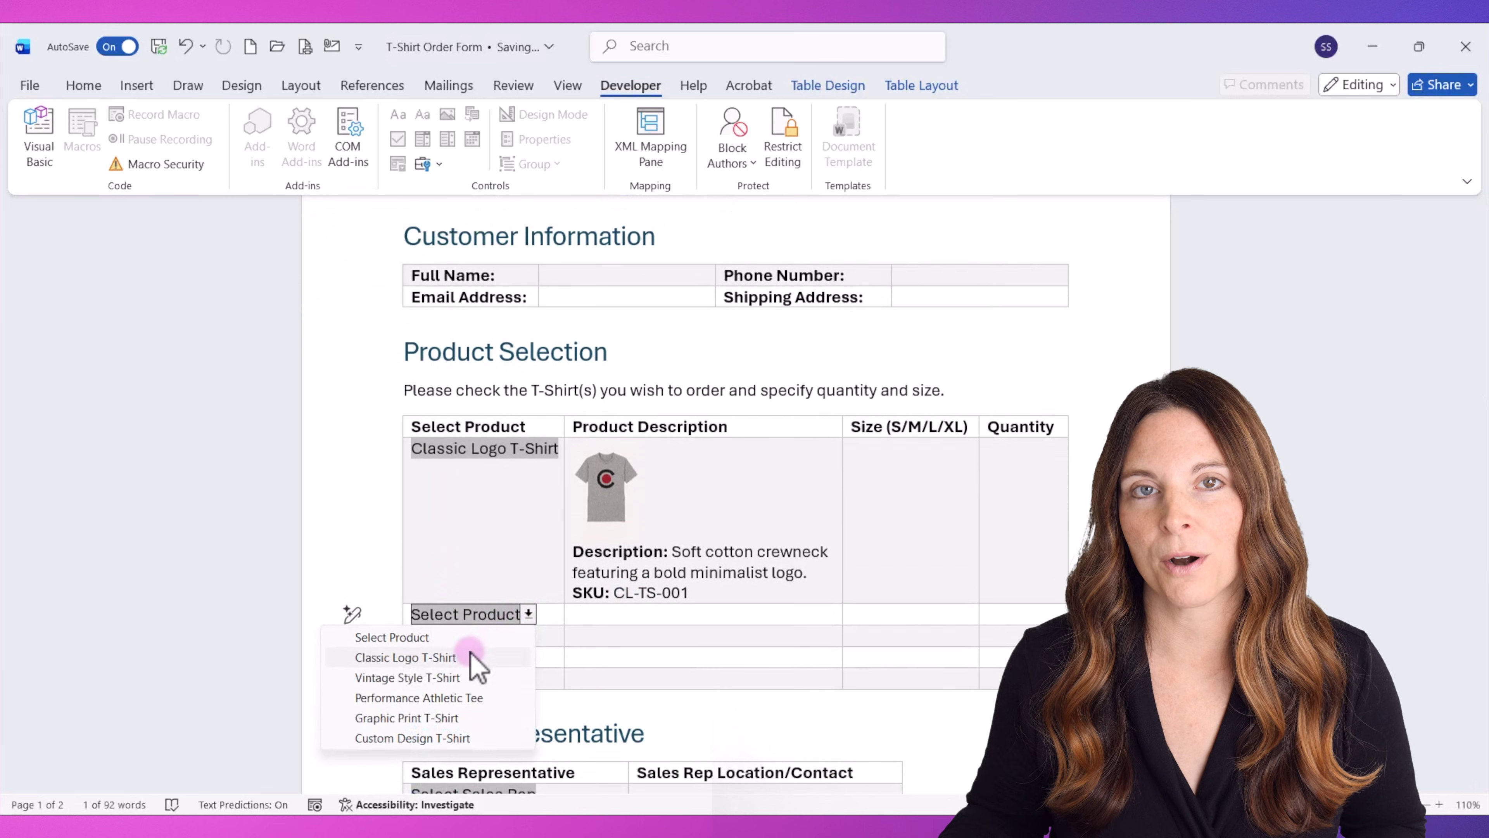
{"action": "left_click", "coordinate": [466, 680]}
Select a sales representative from the Select Sales Rep drop-down, then change to a different rep.
{"action": "scroll", "coordinate": [469, 695], "scroll_direction": "down", "scroll_amount": 7}
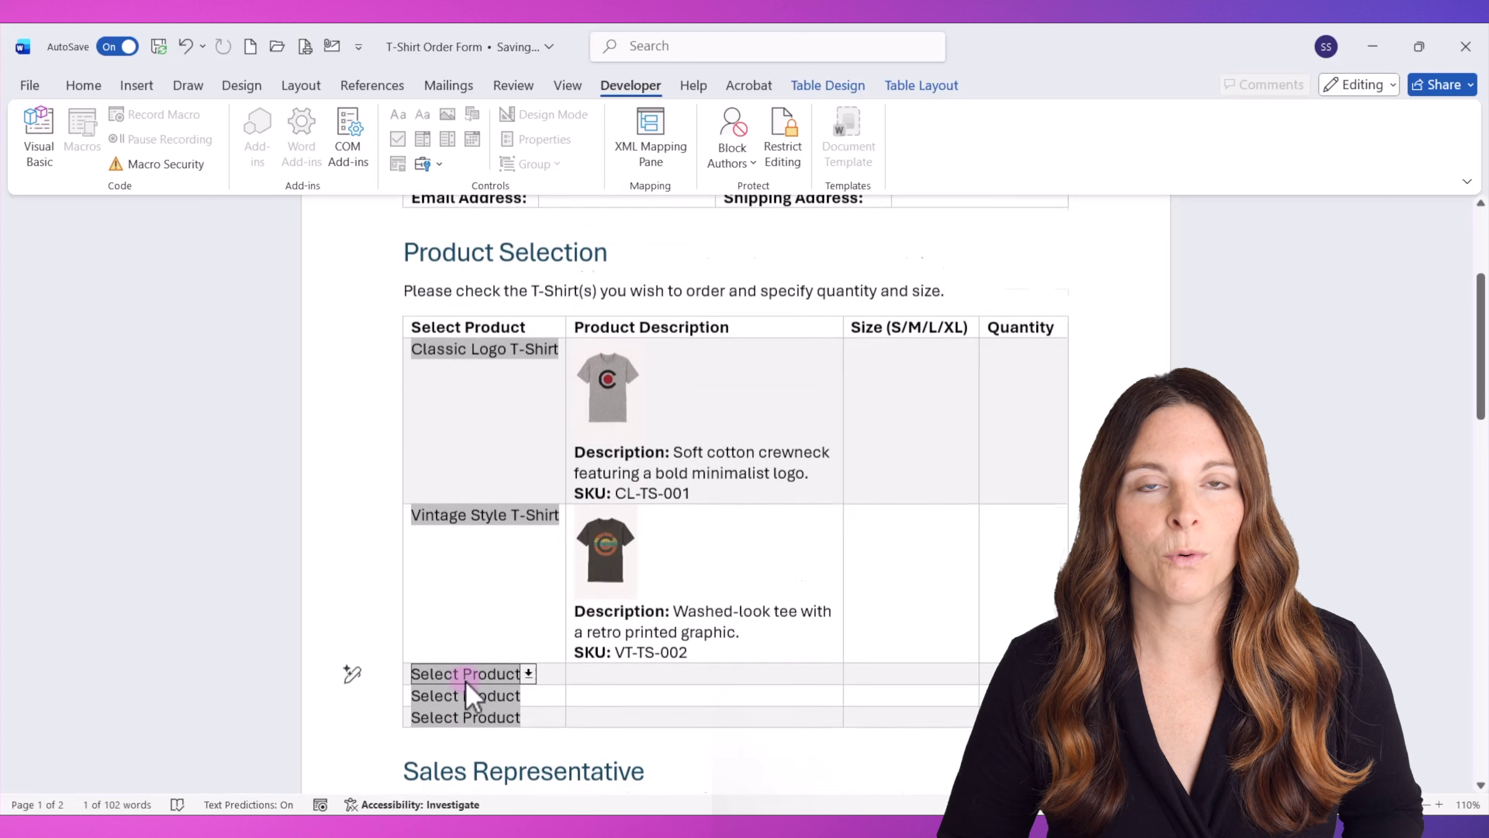
{"action": "left_click", "coordinate": [534, 573]}
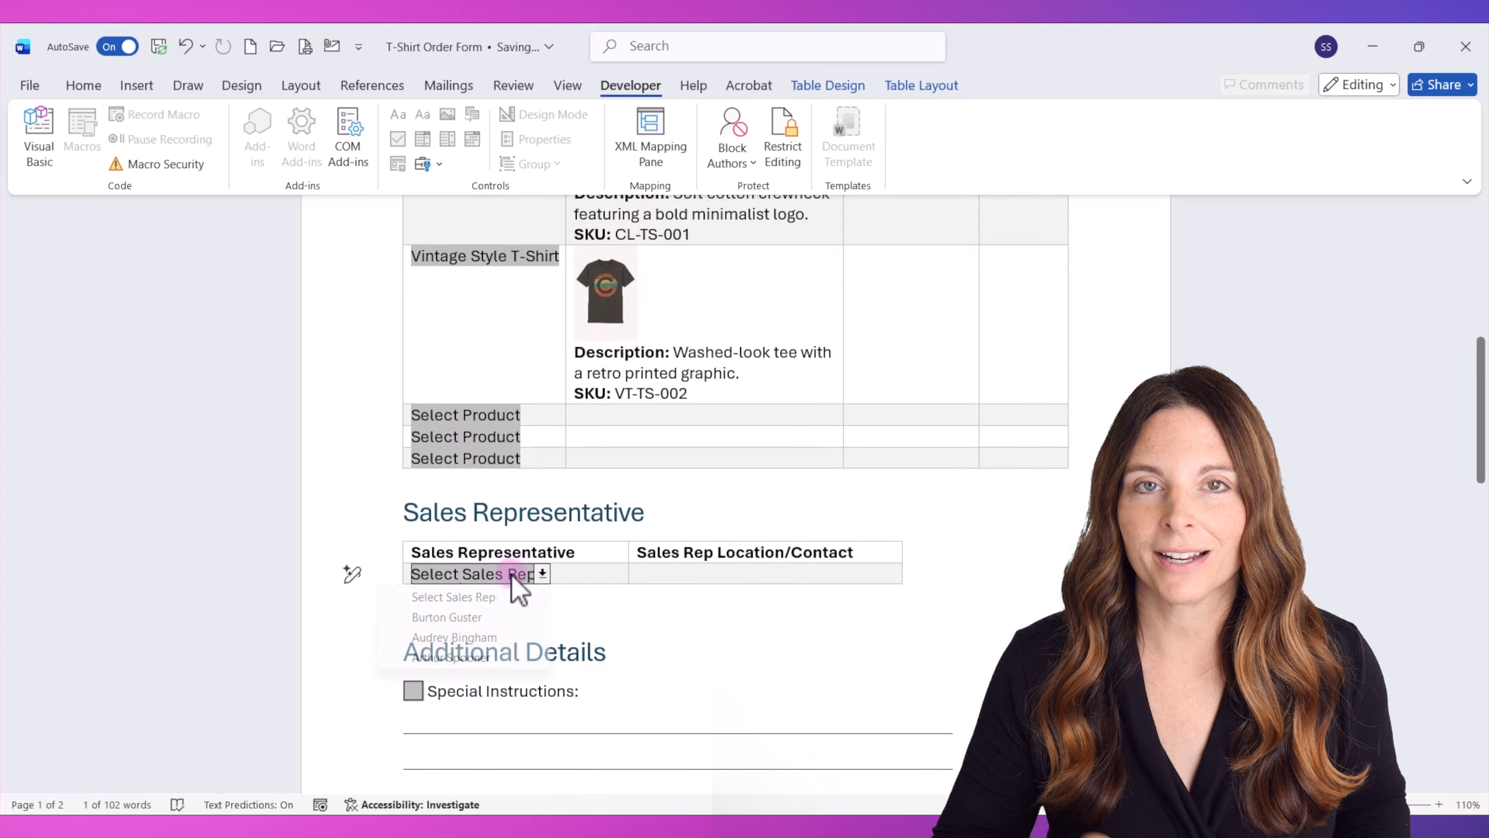
{"action": "left_click", "coordinate": [478, 615]}
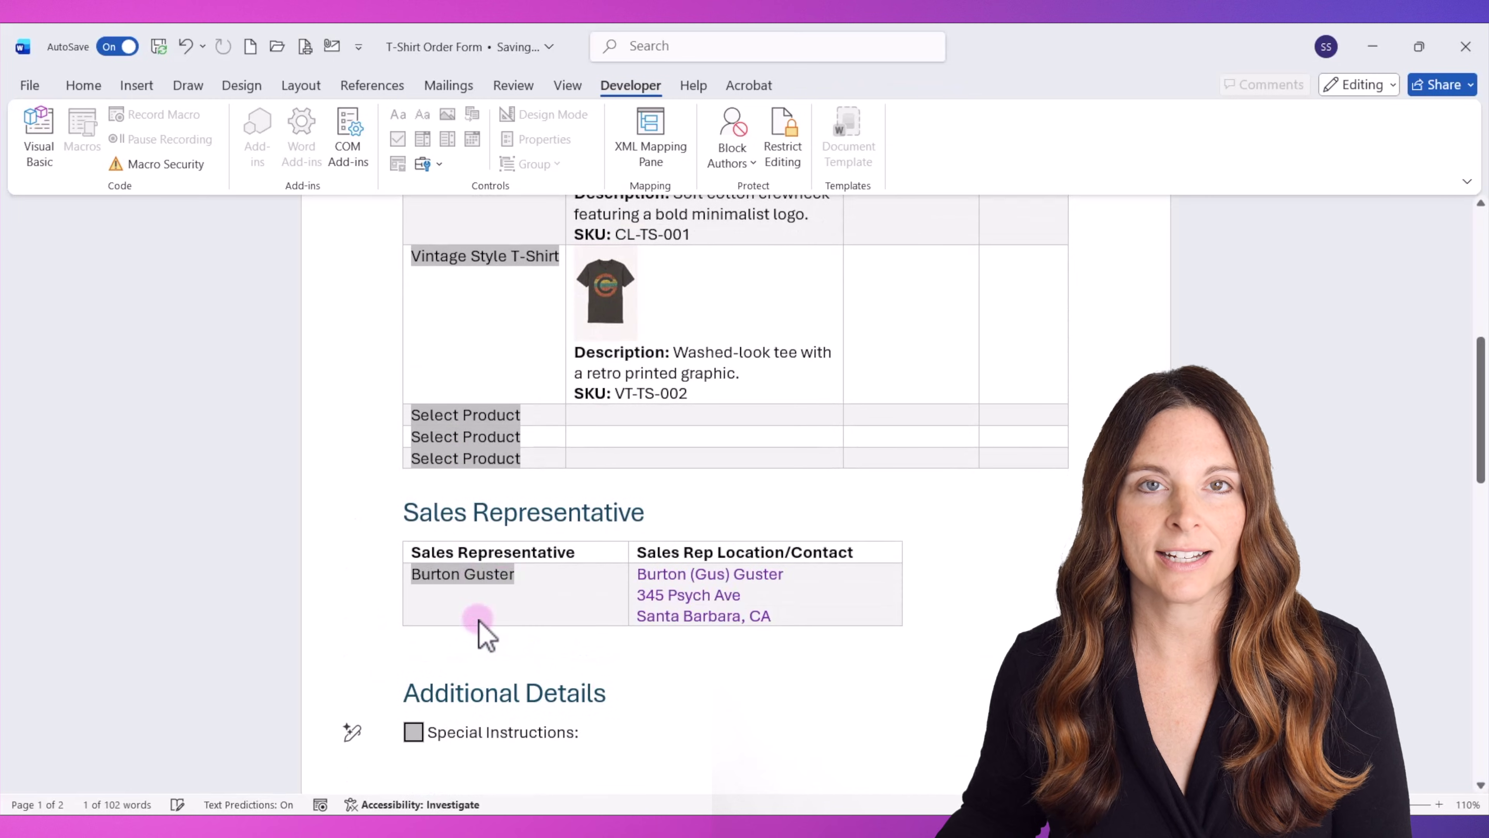
{"action": "left_click", "coordinate": [495, 576]}
{"action": "left_click", "coordinate": [486, 657]}
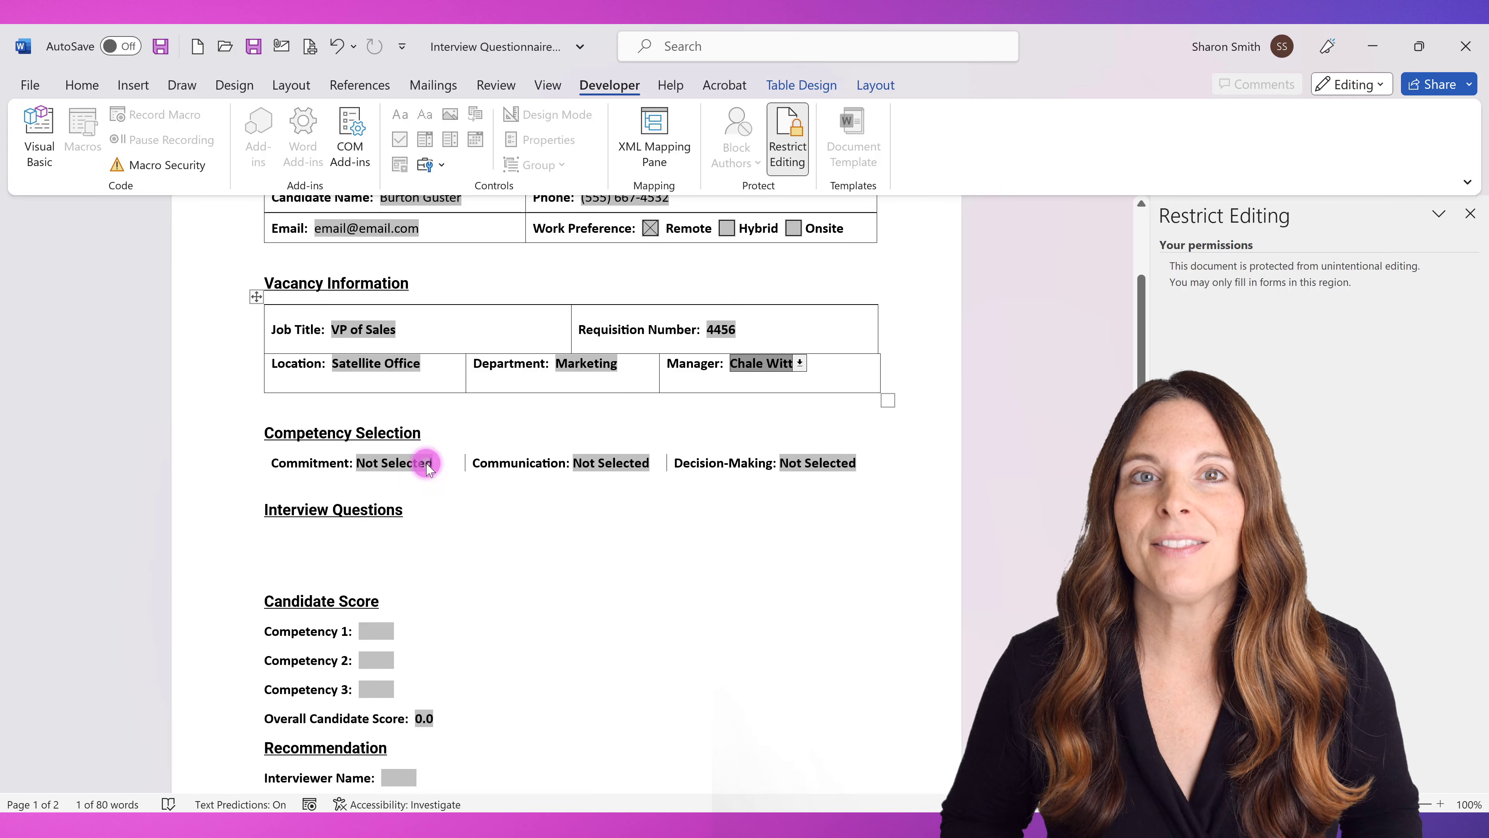
Drop down the Commitment competency choices on the Interview Questionnaire form.
{"action": "left_click", "coordinate": [427, 468]}
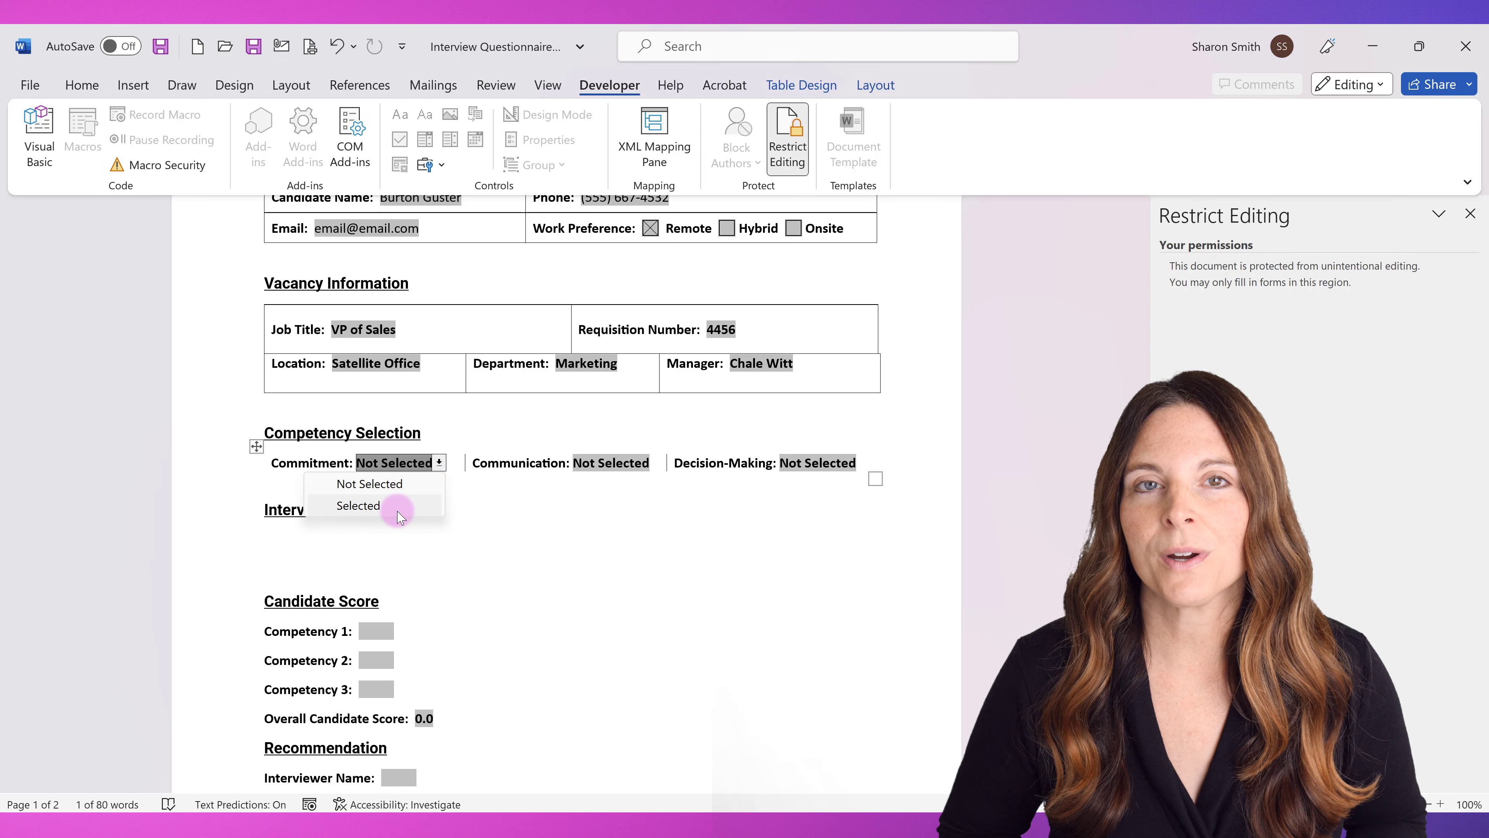
Set Commitment, Communication and Decision-Making each to Selected, tabbing out so their question tables appear.
{"action": "left_click", "coordinate": [397, 509]}
{"action": "key", "text": "Tab"}
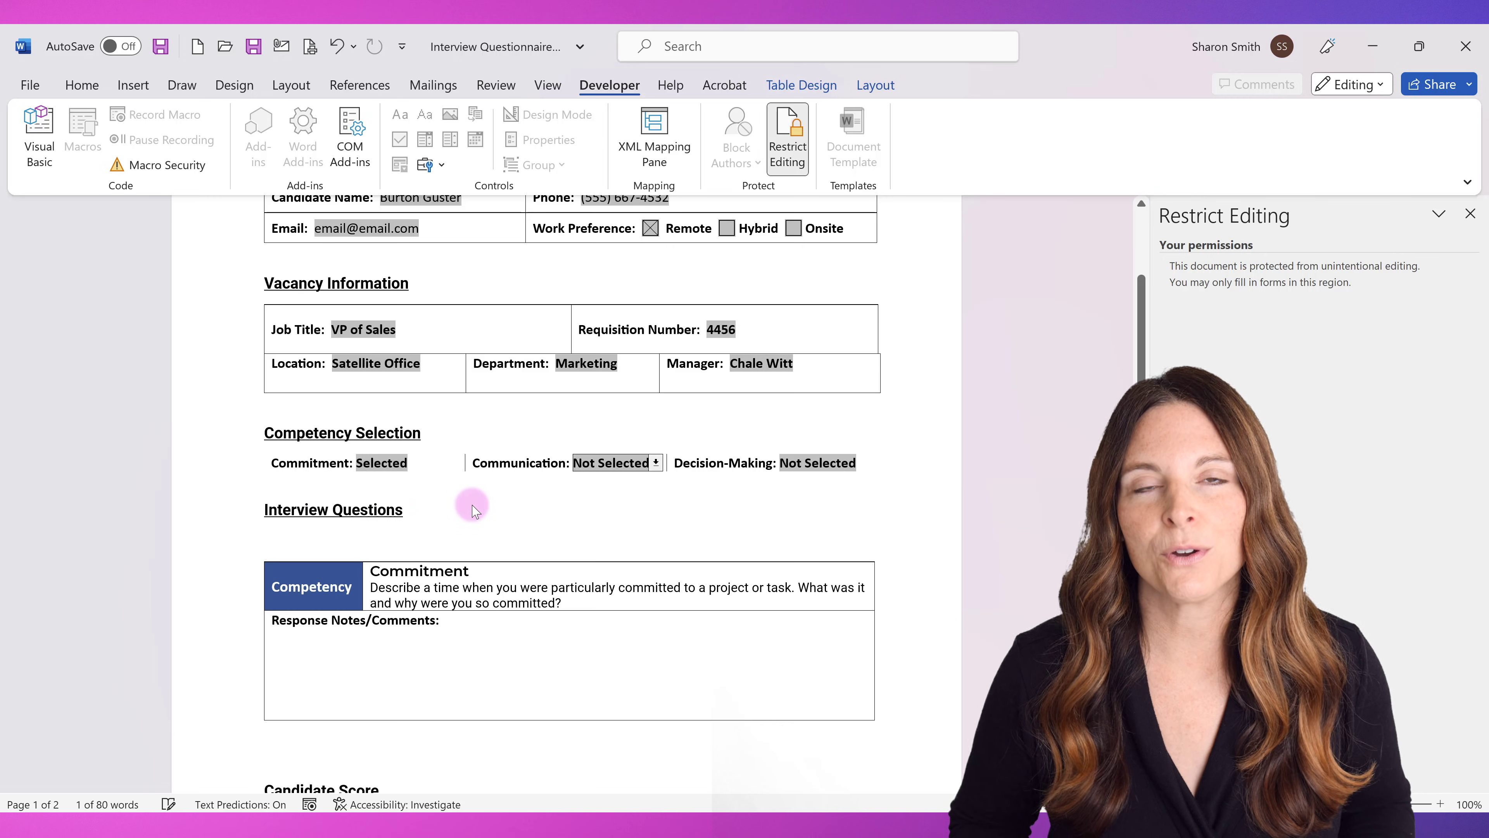
{"action": "left_click", "coordinate": [657, 462]}
{"action": "left_click", "coordinate": [618, 504]}
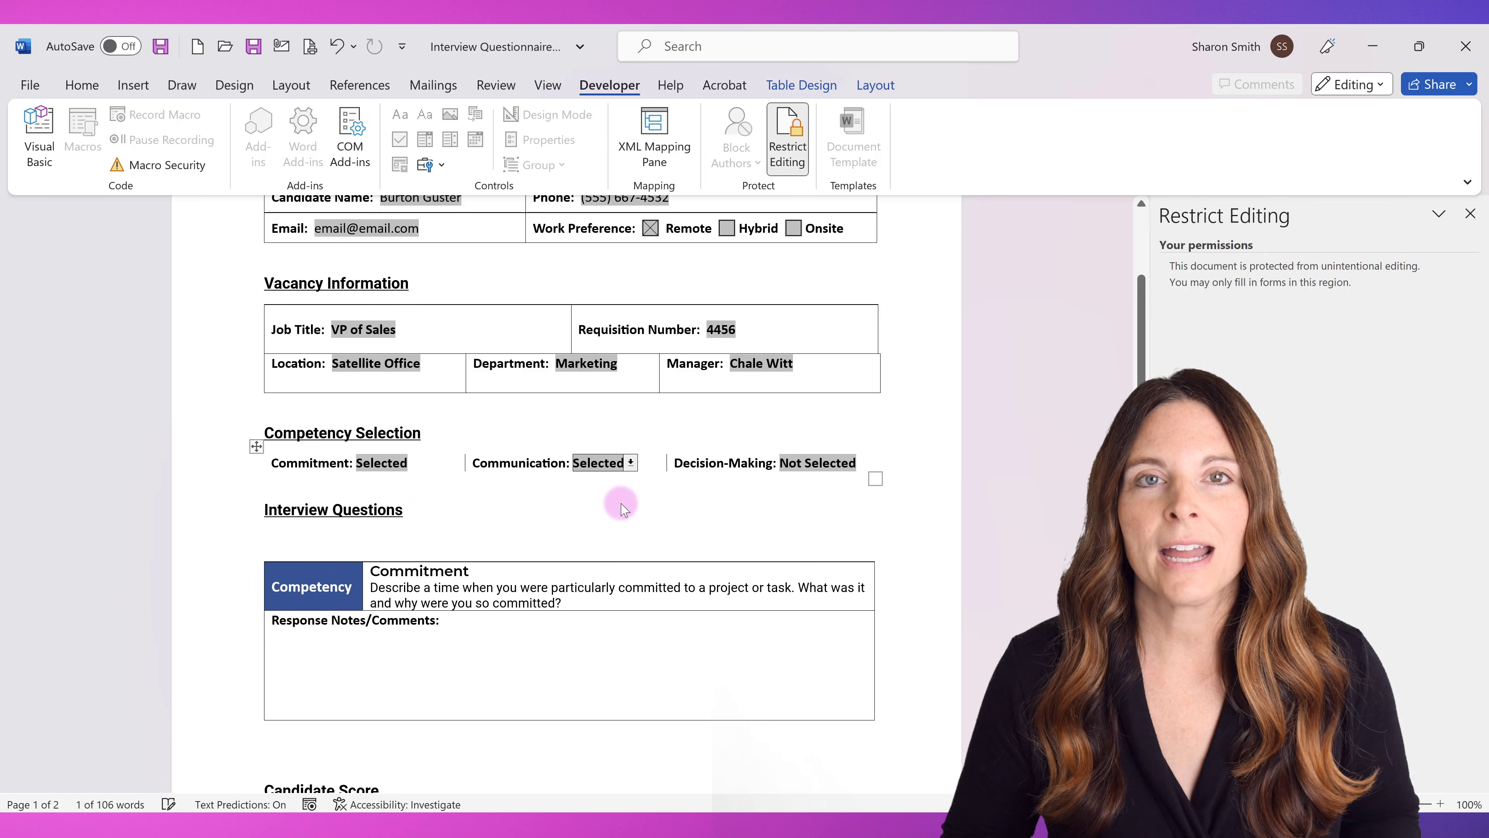
{"action": "key", "text": "Tab"}
{"action": "scroll", "coordinate": [622, 504], "scroll_direction": "down", "scroll_amount": 3}
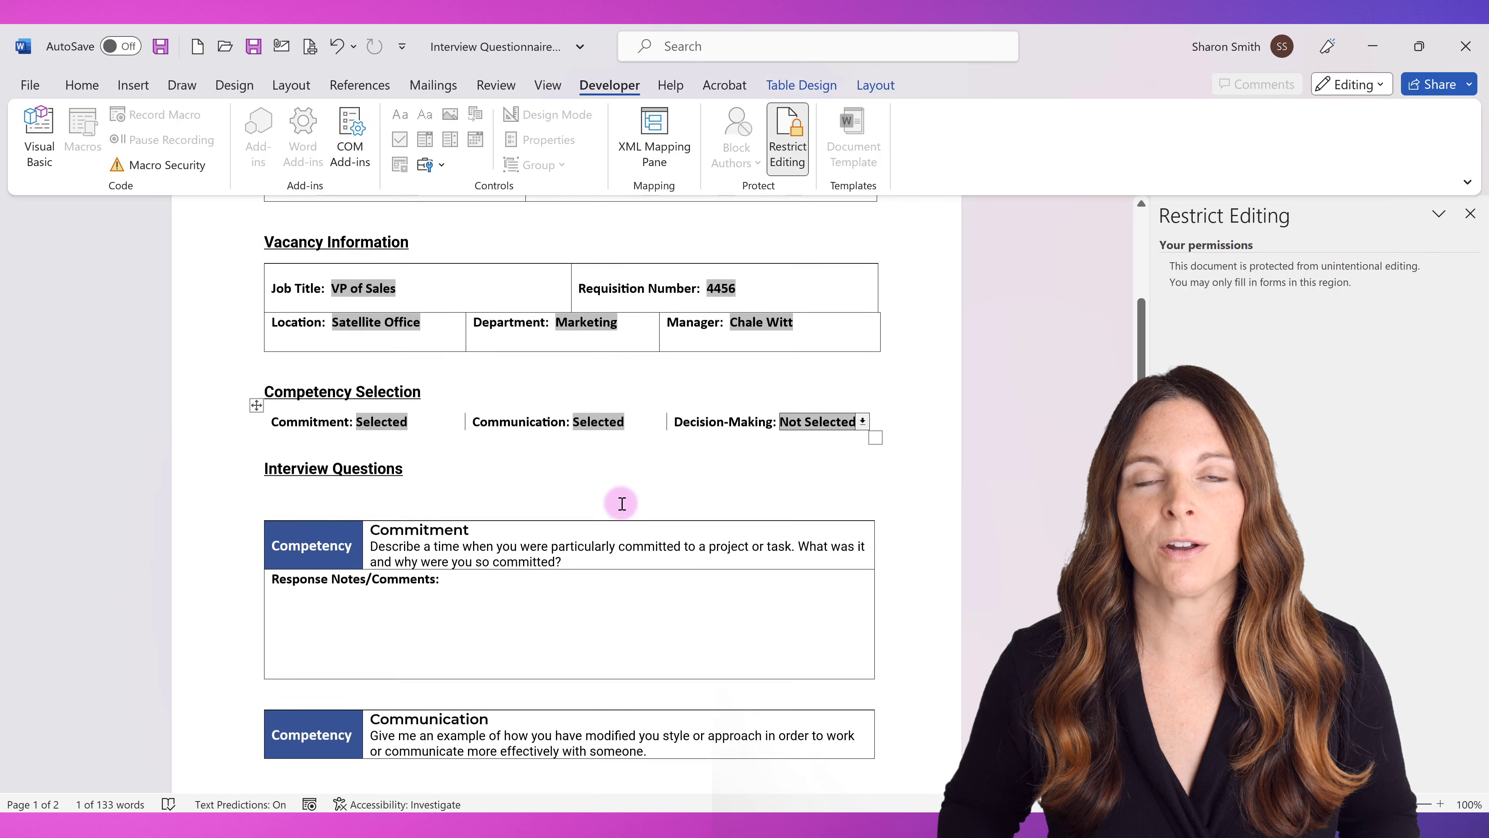
{"action": "left_click", "coordinate": [864, 276]}
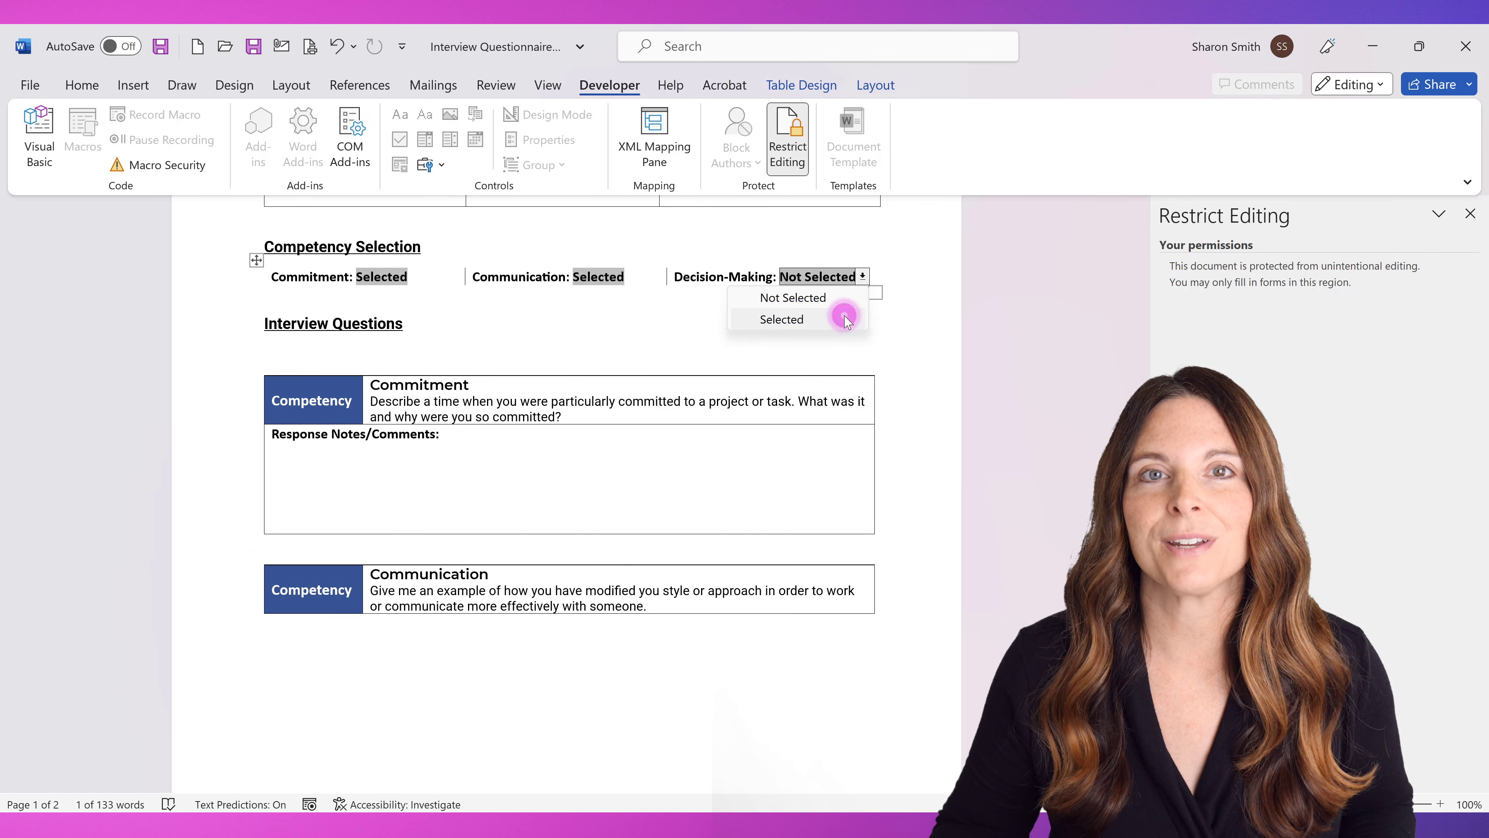
{"action": "left_click", "coordinate": [846, 317]}
{"action": "key", "text": "Tab"}
{"action": "scroll", "coordinate": [789, 426], "scroll_direction": "down", "scroll_amount": 5}
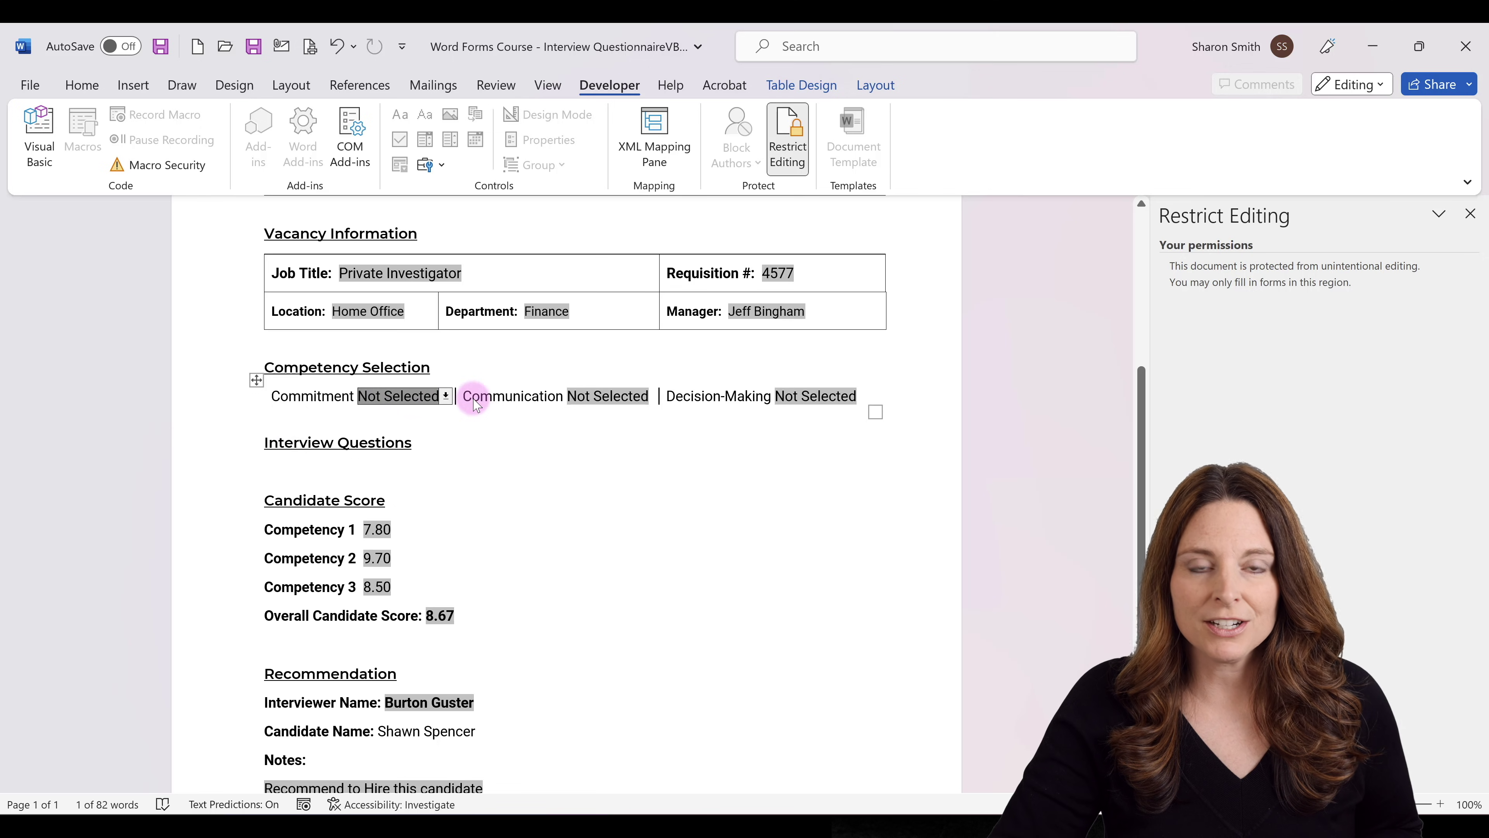
Choose Selected for Commitment, then Communication, and scroll down to their new purple question tables.
{"action": "left_click", "coordinate": [446, 396]}
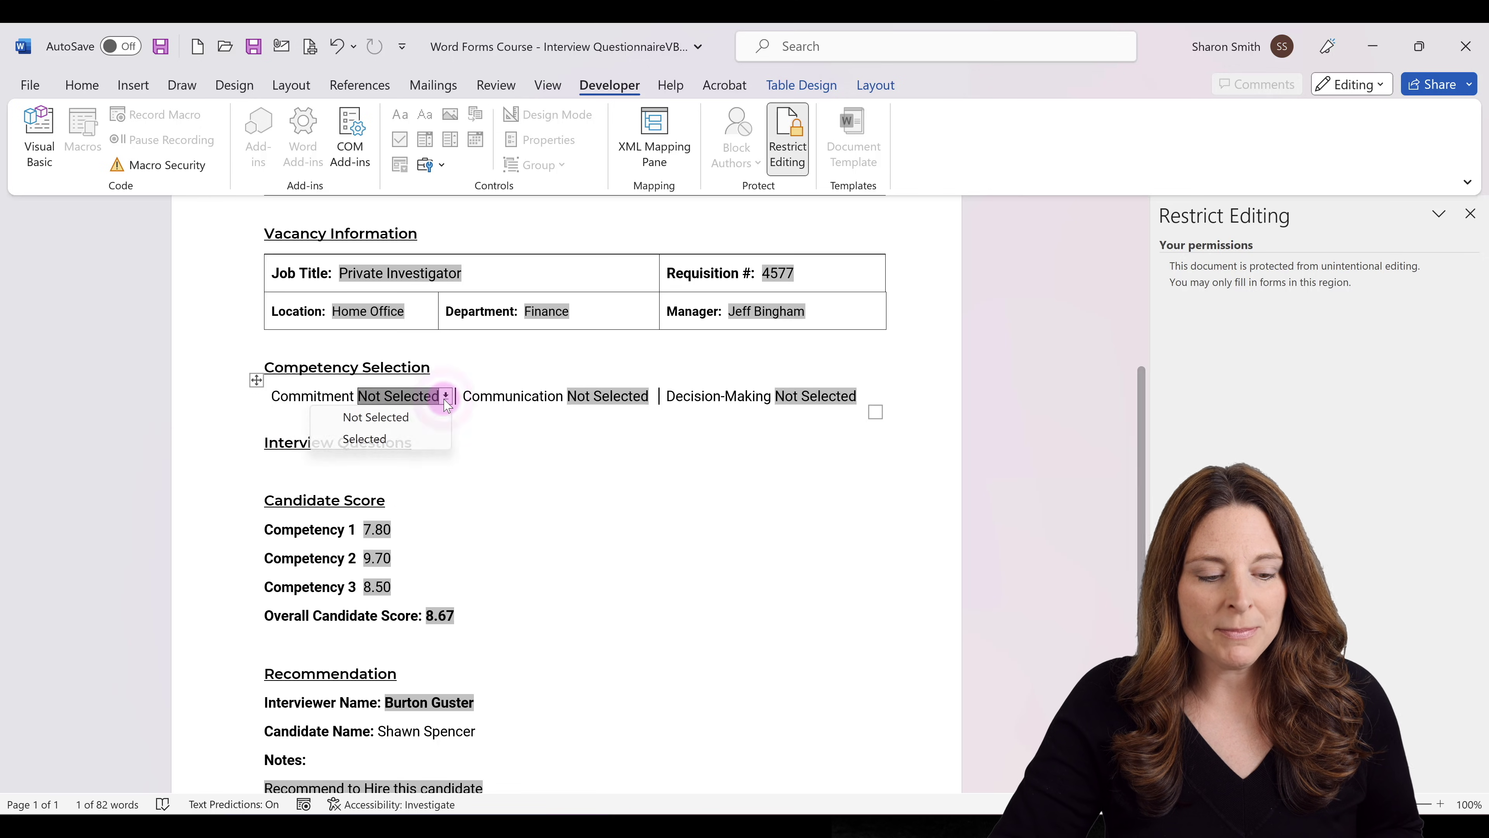
{"action": "left_click", "coordinate": [401, 440]}
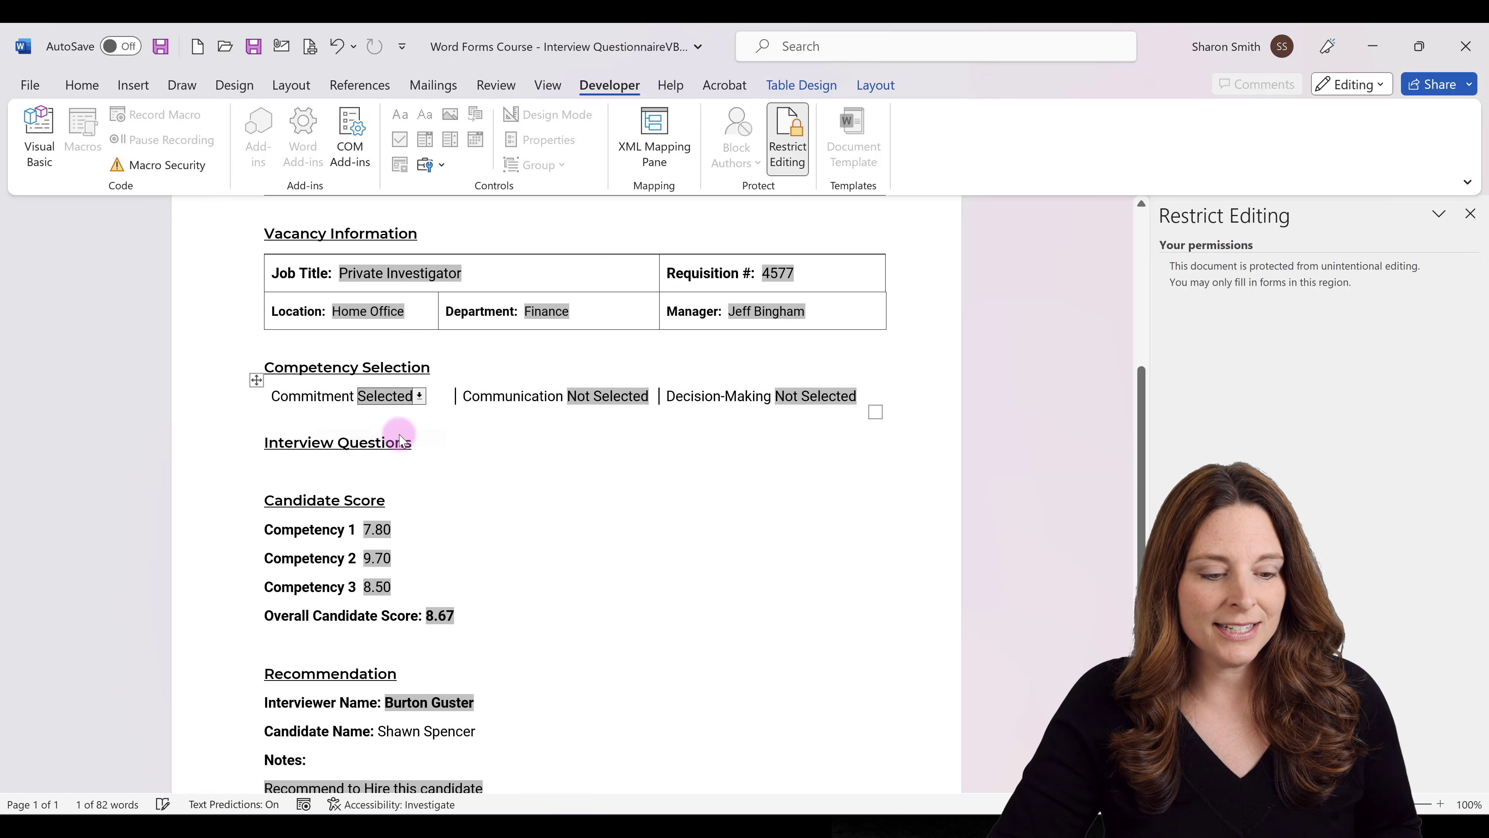
{"action": "key", "text": "Tab"}
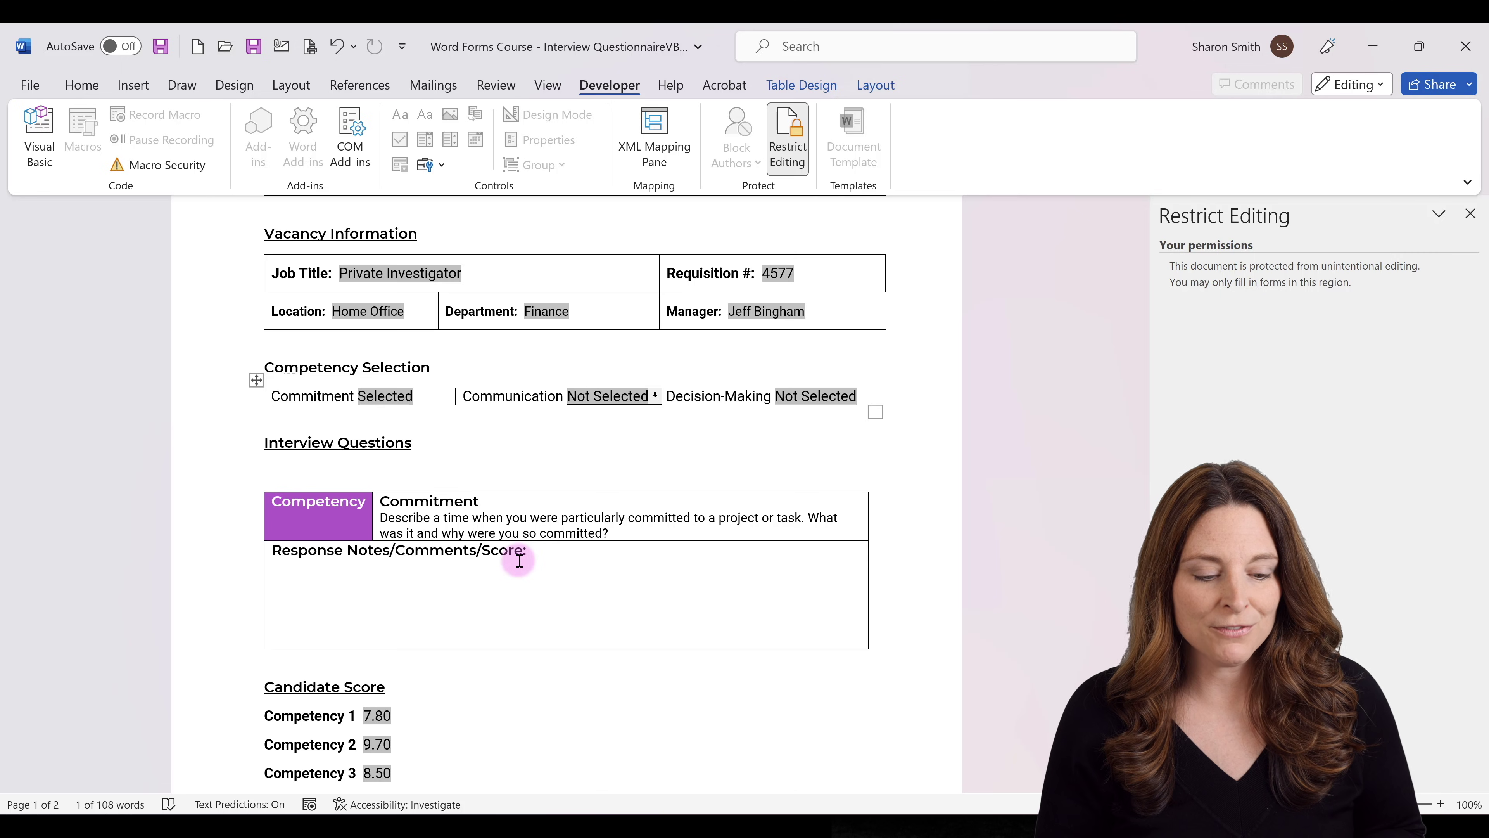
{"action": "left_click", "coordinate": [655, 396]}
{"action": "left_click", "coordinate": [623, 439]}
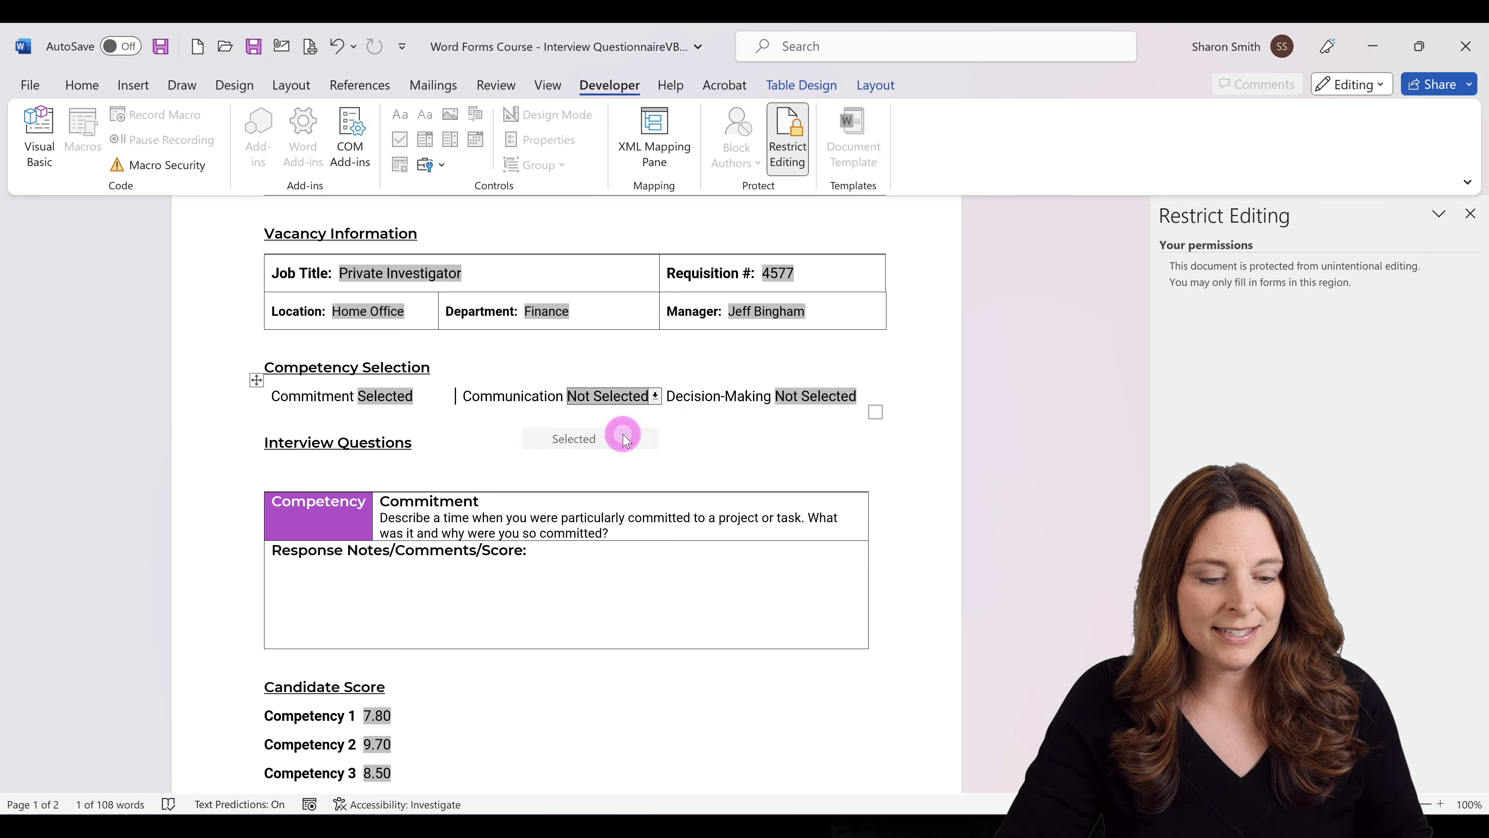
{"action": "key", "text": "Tab"}
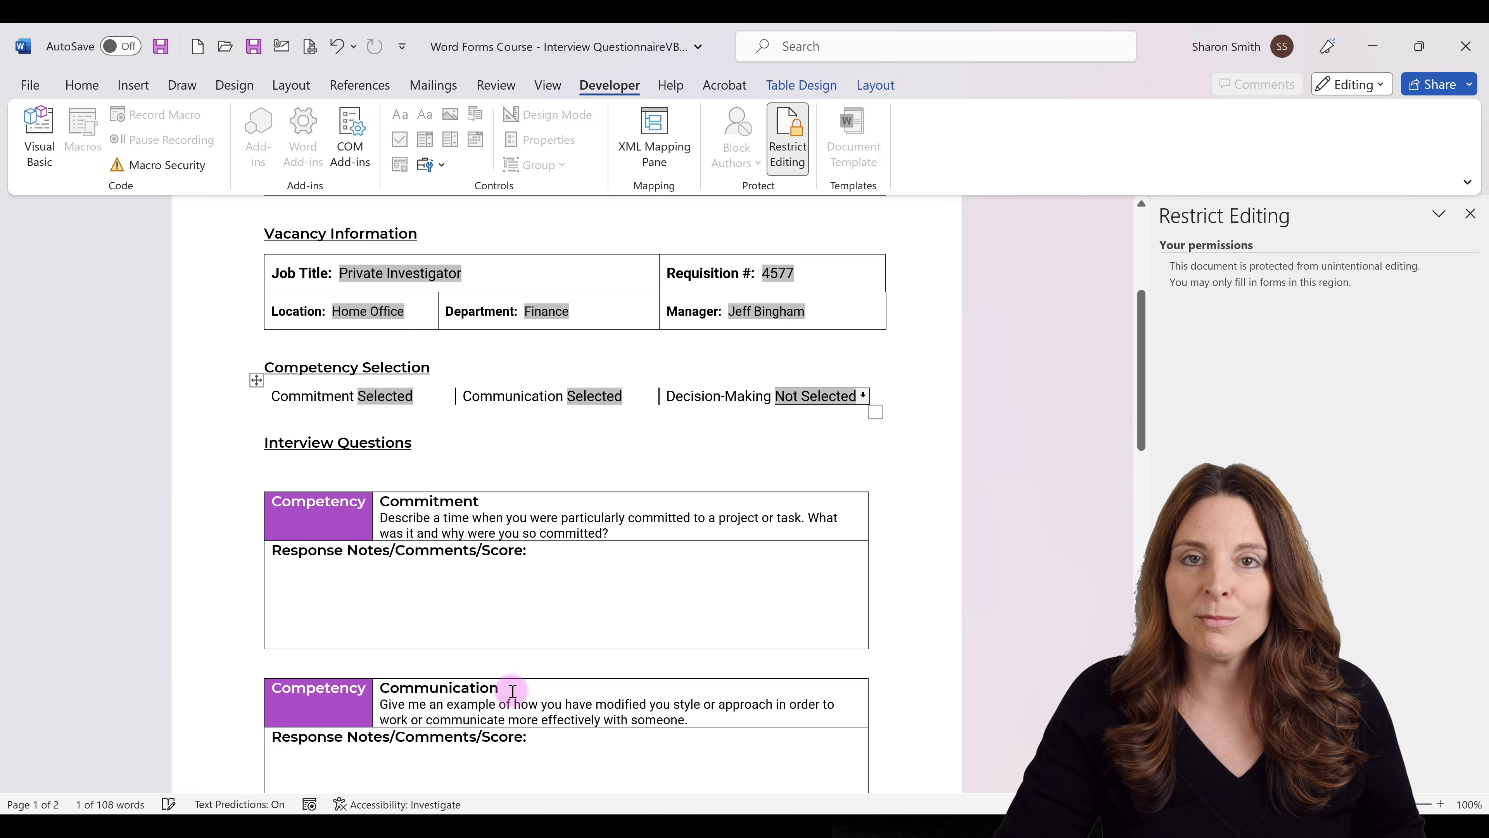
{"action": "scroll", "coordinate": [508, 686], "scroll_direction": "down", "scroll_amount": 2}
{"action": "scroll", "coordinate": [513, 691], "scroll_direction": "down", "scroll_amount": 1}
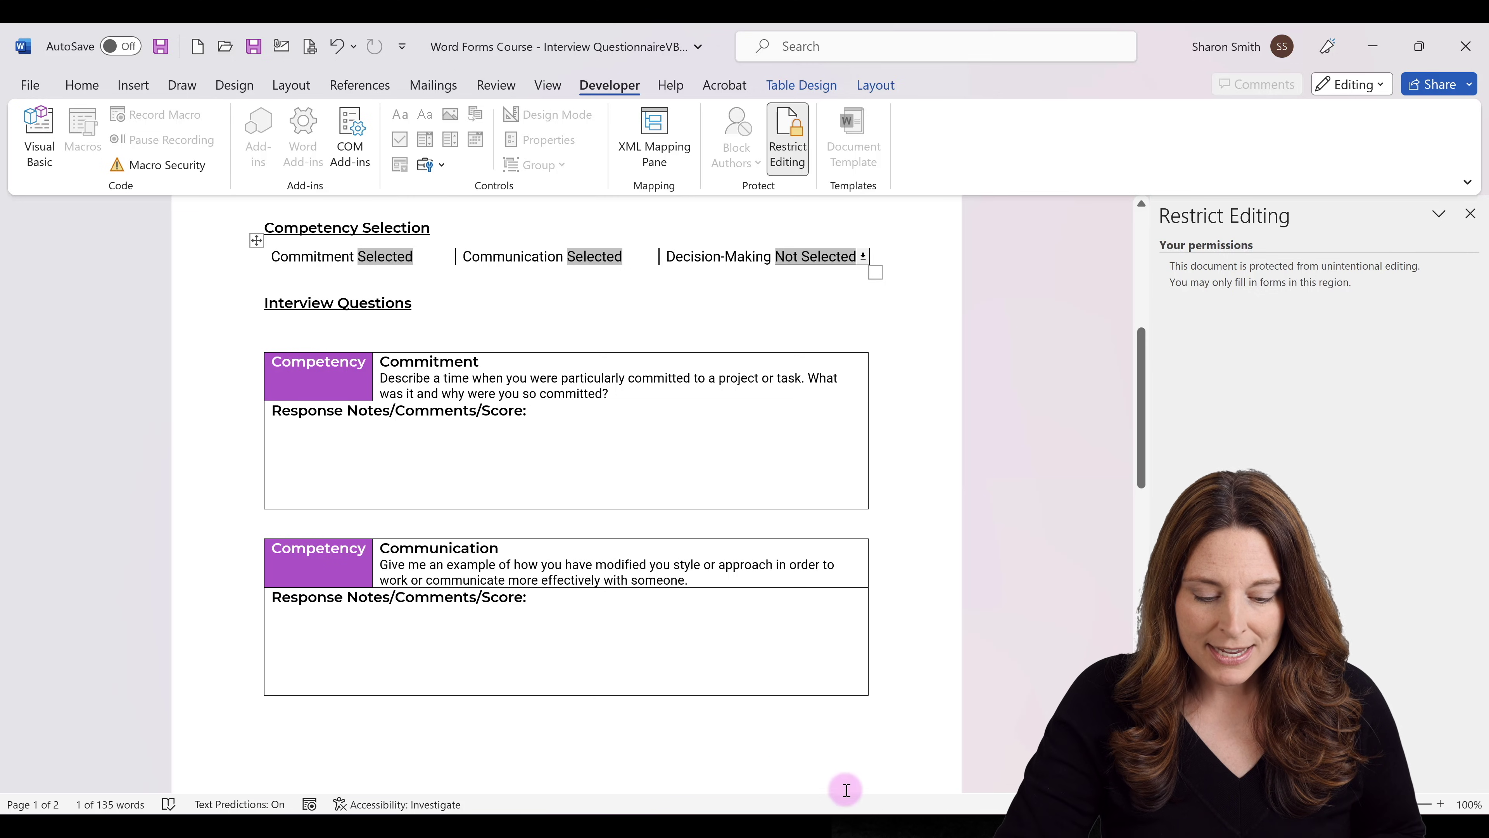
Bring up the Word Field Code IF reference document from the taskbar preview.
{"action": "mouse_move", "coordinate": [844, 828]}
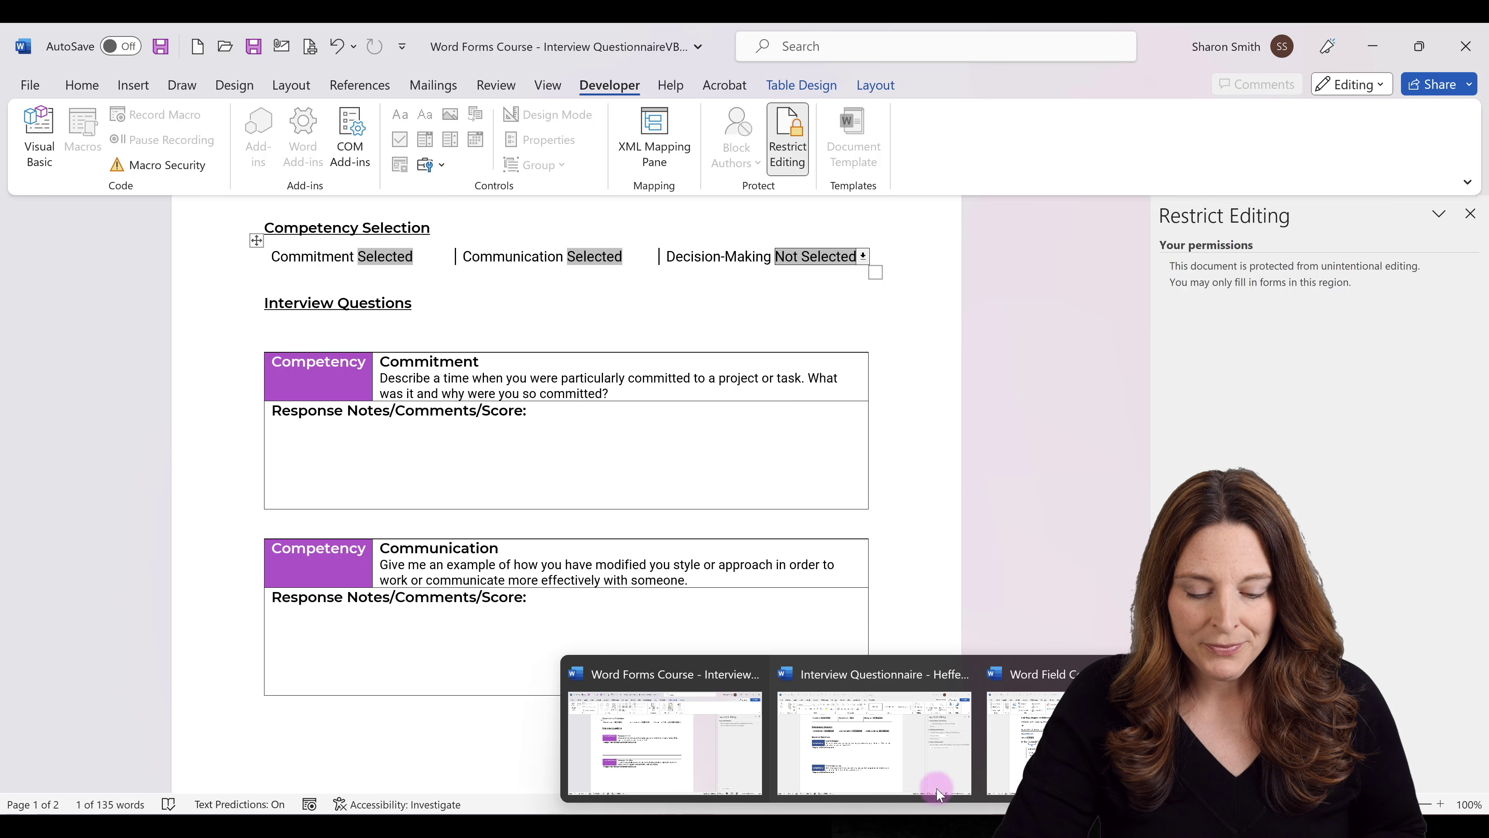
{"action": "left_click", "coordinate": [1015, 751]}
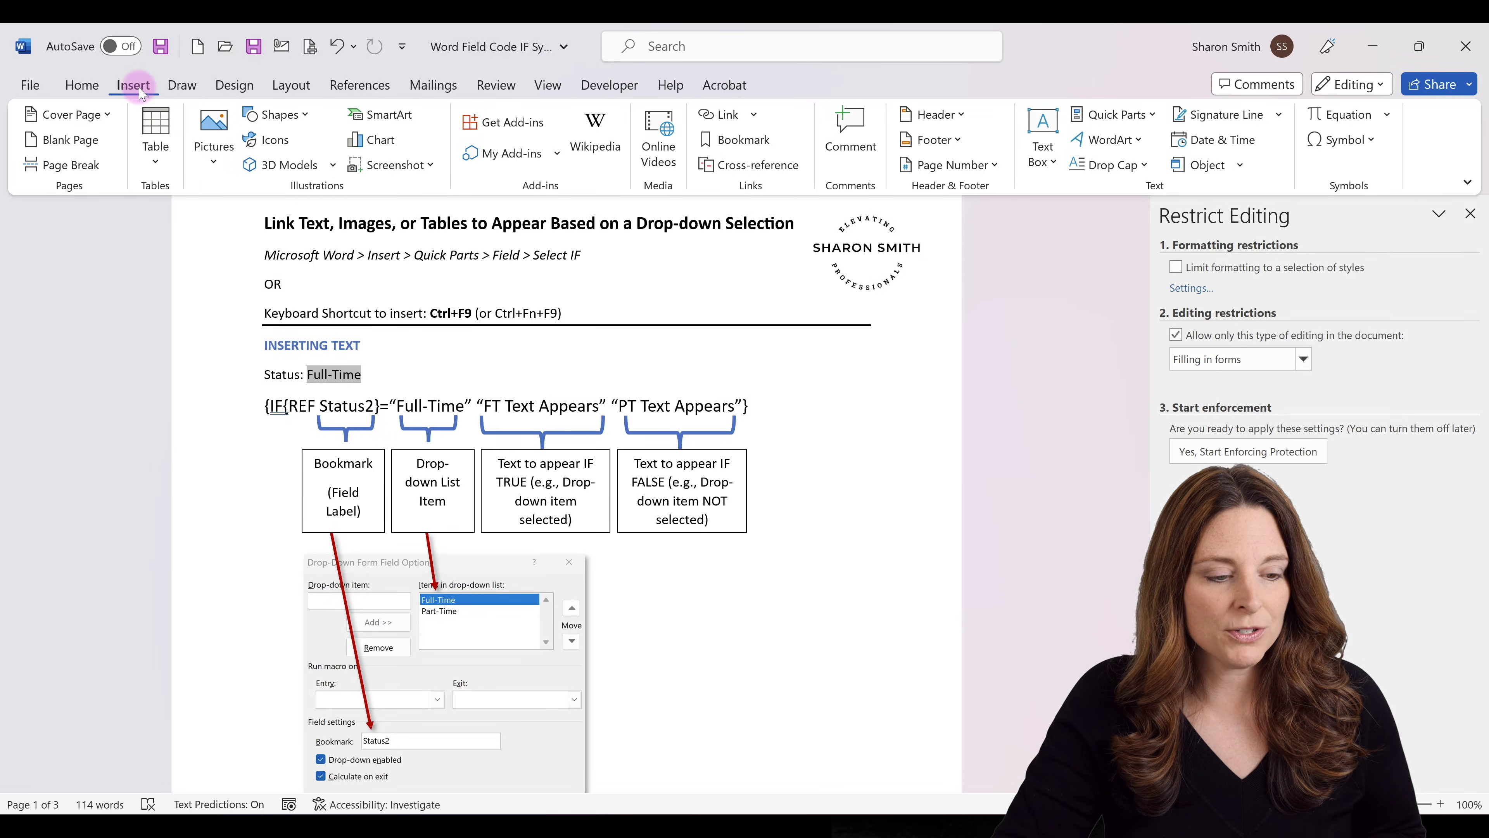
{"action": "left_click", "coordinate": [1151, 116]}
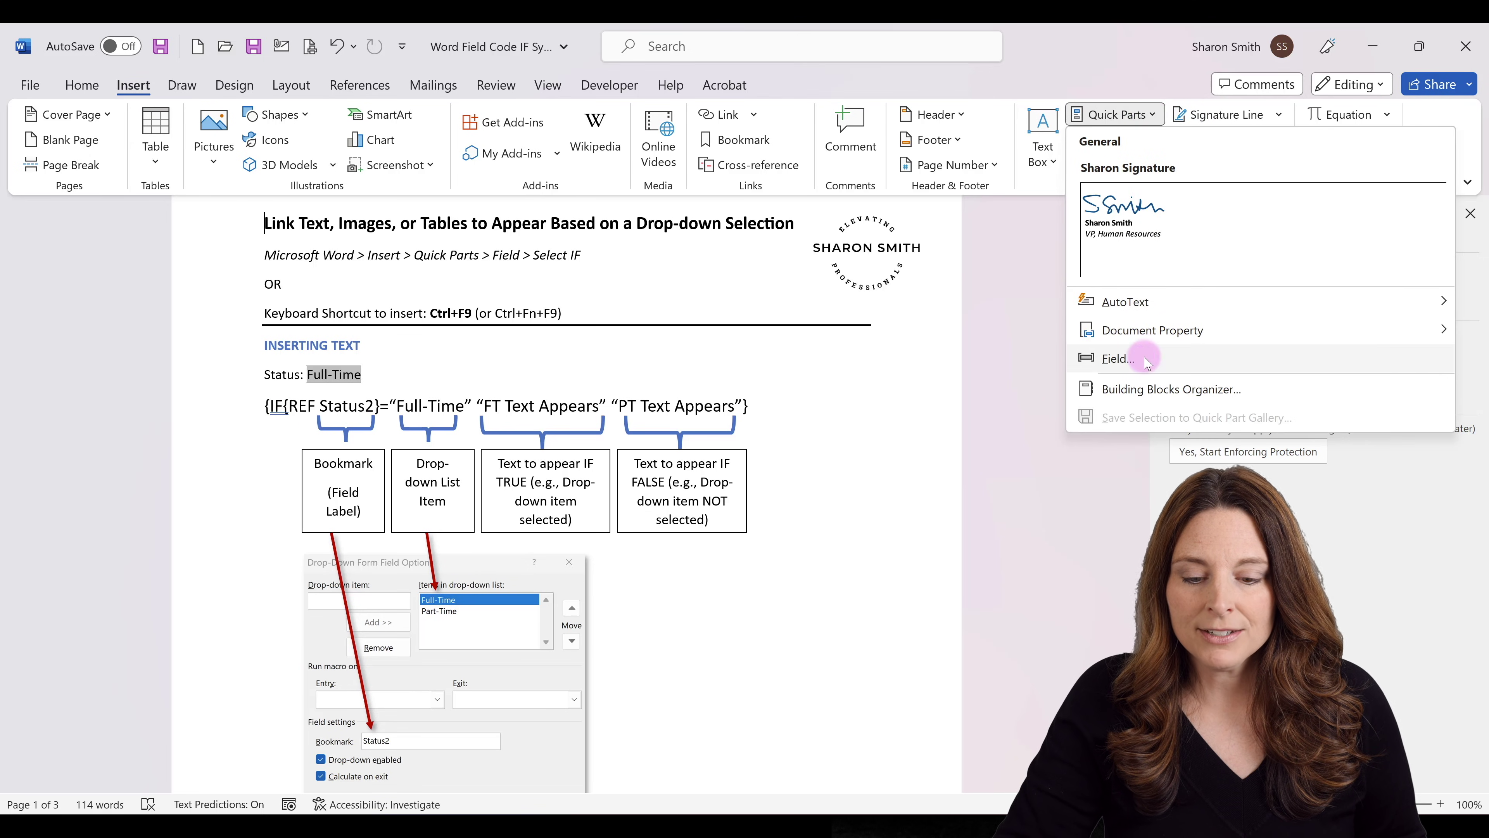
{"action": "left_click", "coordinate": [1119, 359]}
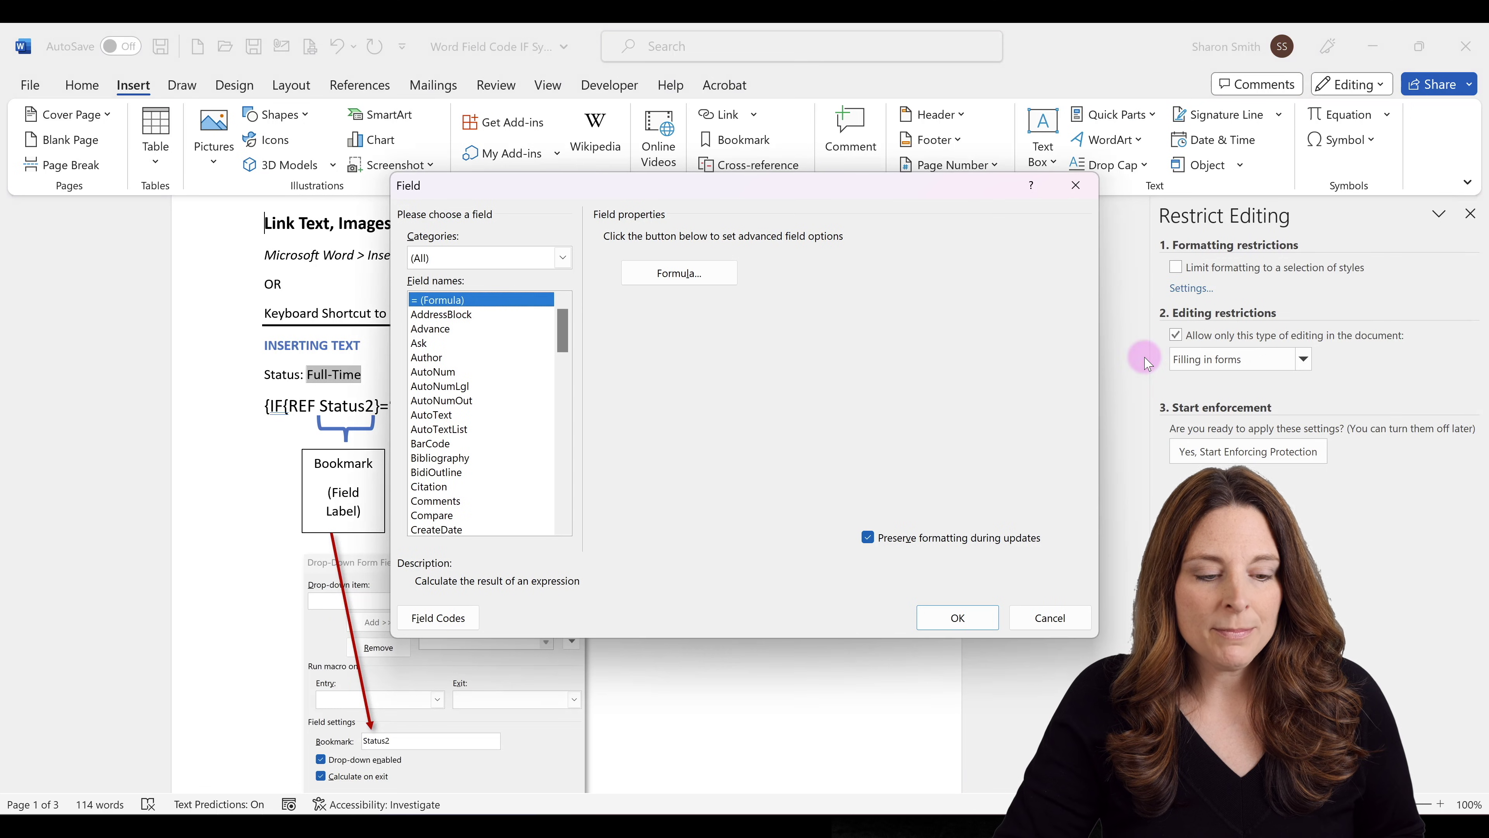
{"action": "left_click_drag", "start_coordinate": [561, 324], "coordinate": [566, 453]}
{"action": "left_click", "coordinate": [423, 429]}
{"action": "left_click", "coordinate": [452, 458]}
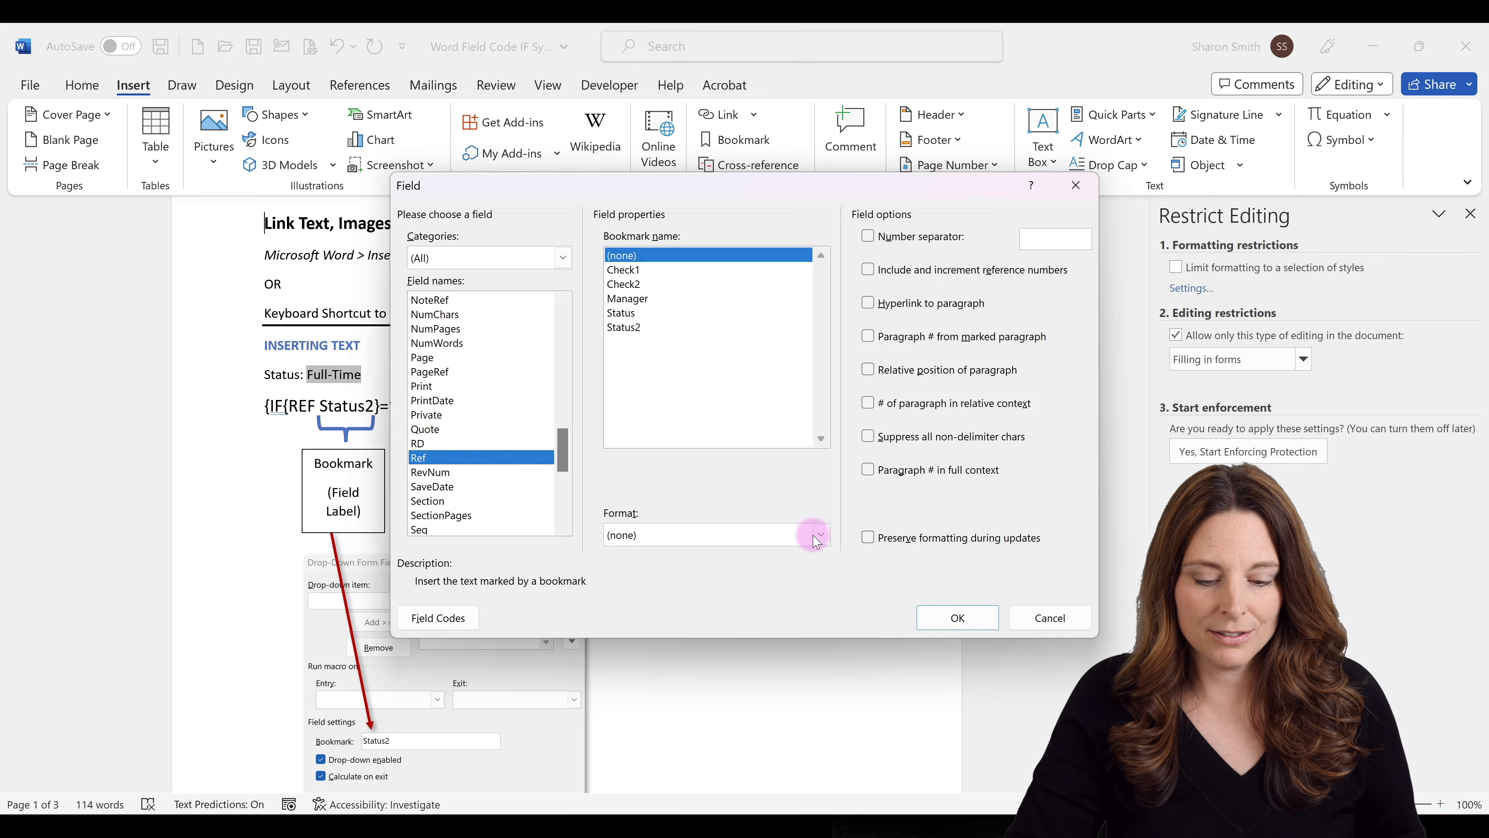
{"action": "left_click", "coordinate": [1050, 618]}
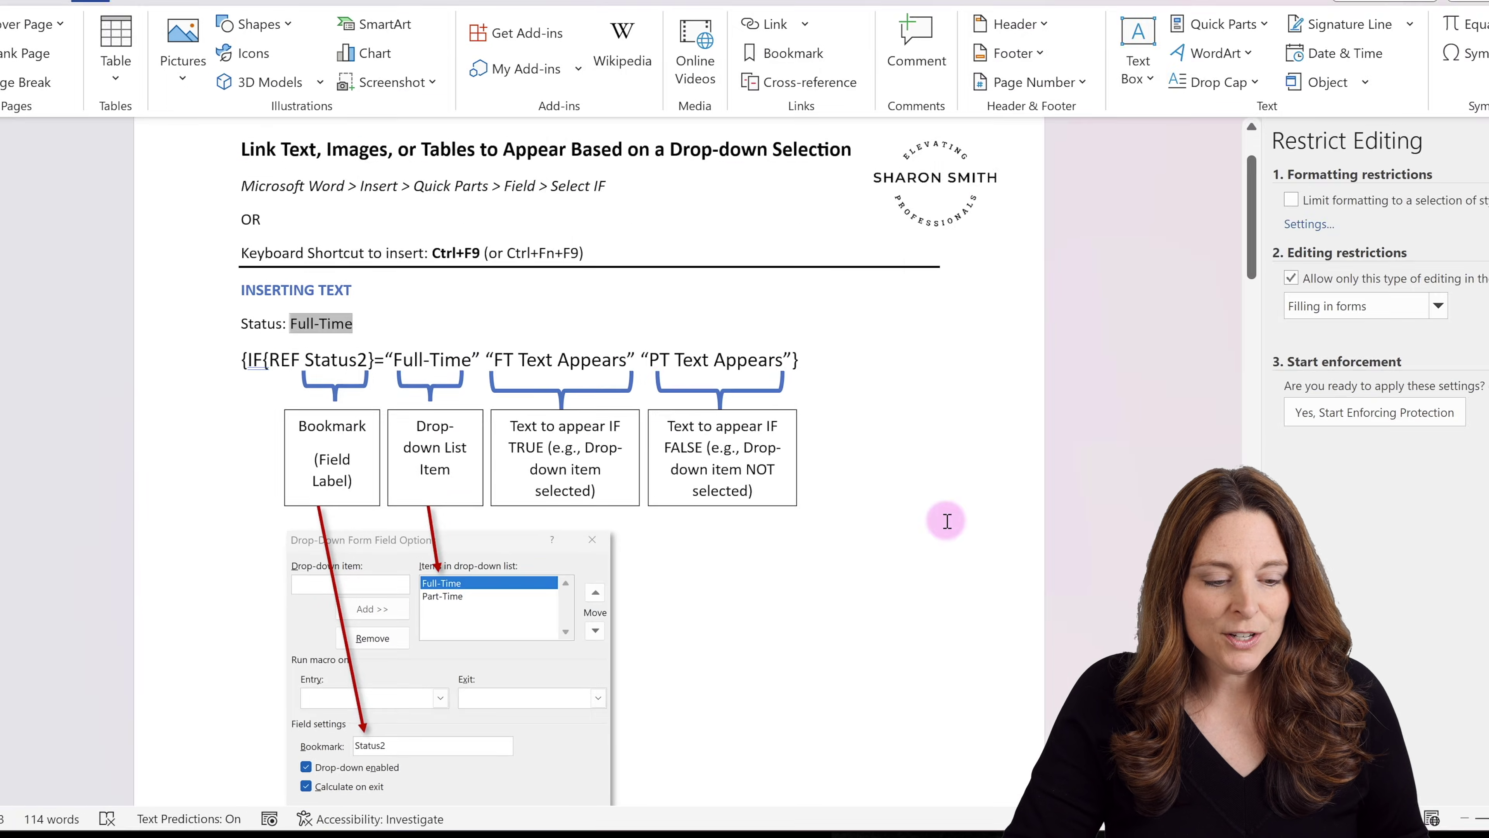
{"action": "scroll", "coordinate": [990, 505], "scroll_direction": "down", "scroll_amount": 2}
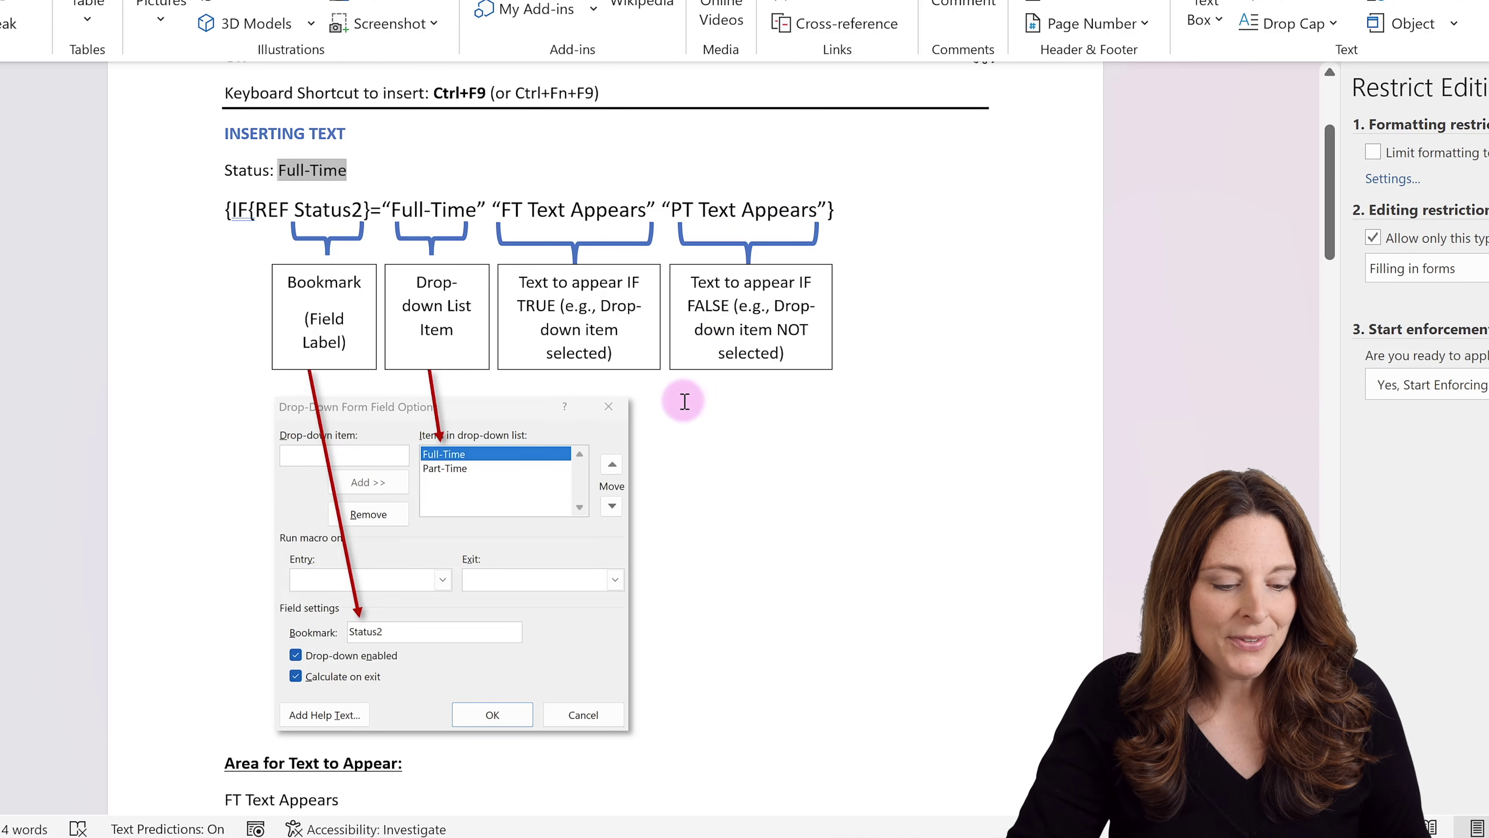
{"action": "scroll", "coordinate": [675, 423], "scroll_direction": "down", "scroll_amount": 2}
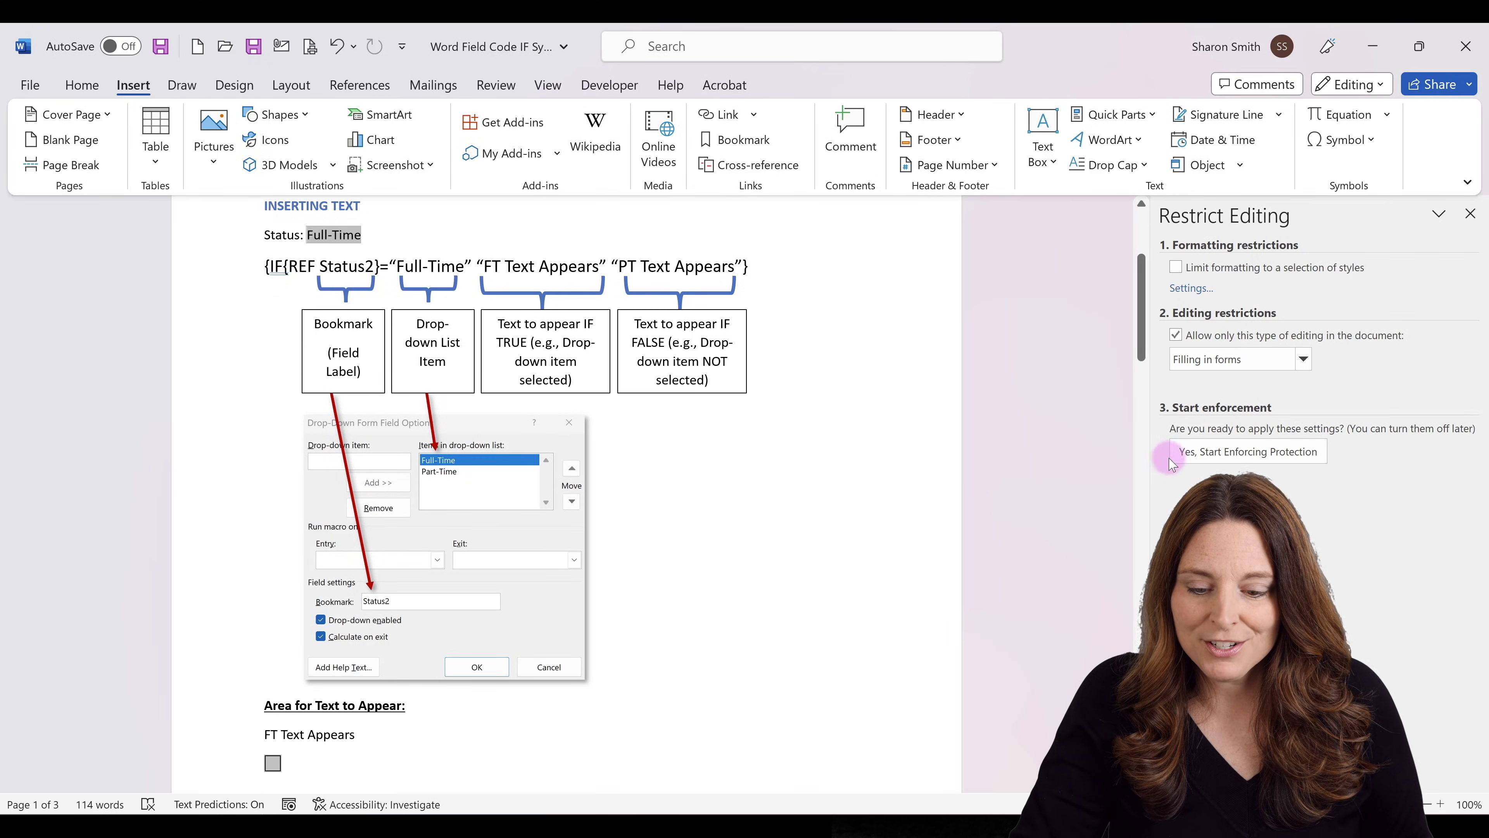
Enforce filling-in-forms protection without a password.
{"action": "left_click", "coordinate": [1192, 460]}
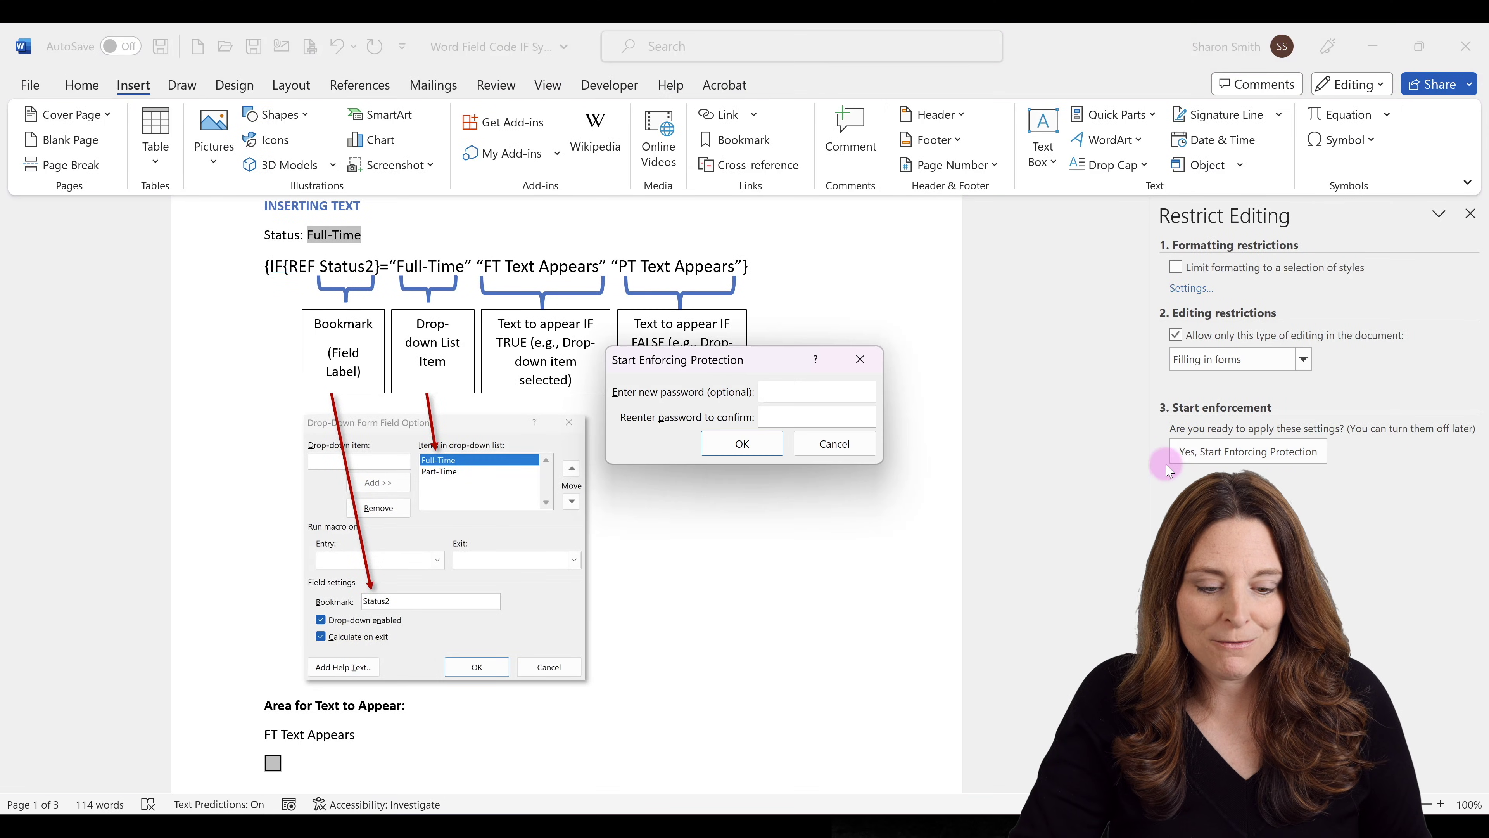
{"action": "left_click", "coordinate": [753, 451]}
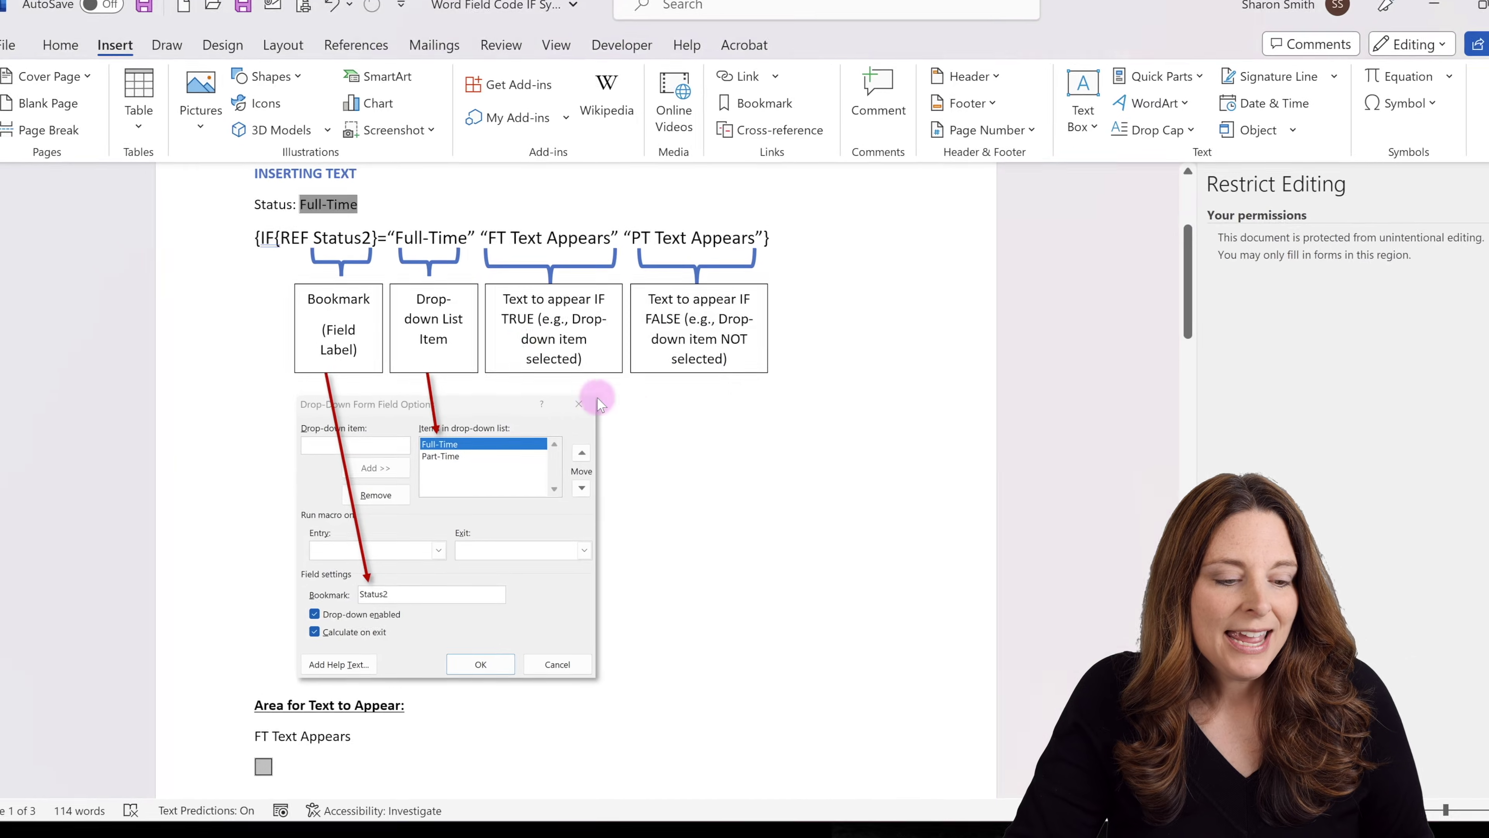
{"action": "left_click", "coordinate": [361, 235]}
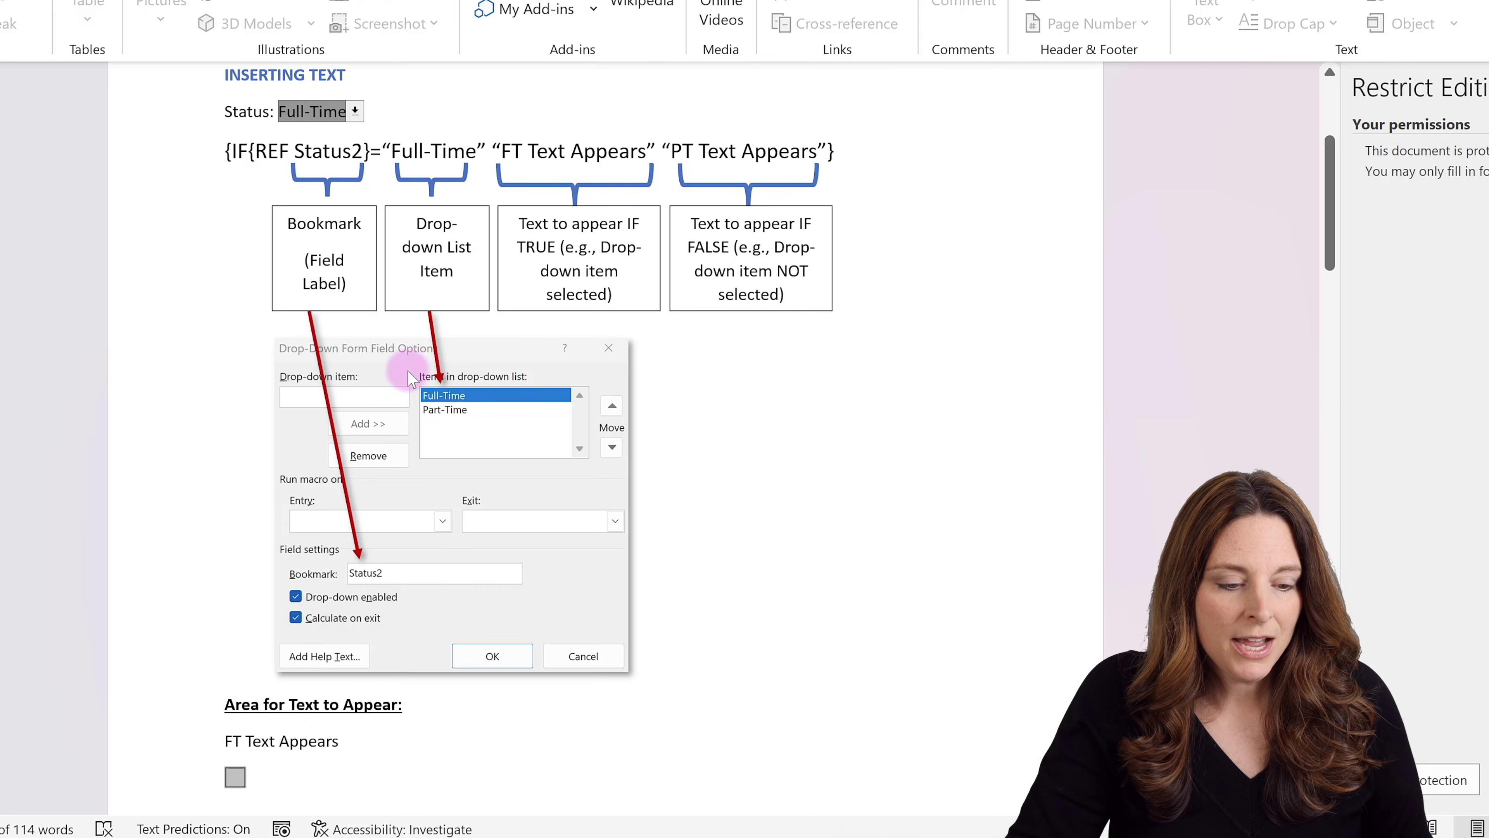
Switch Status to Part-Time, then Full-Time, so the linked text changes to 'FT Text Appears'.
{"action": "left_click", "coordinate": [356, 111]}
{"action": "left_click", "coordinate": [319, 163]}
{"action": "key", "text": "Tab"}
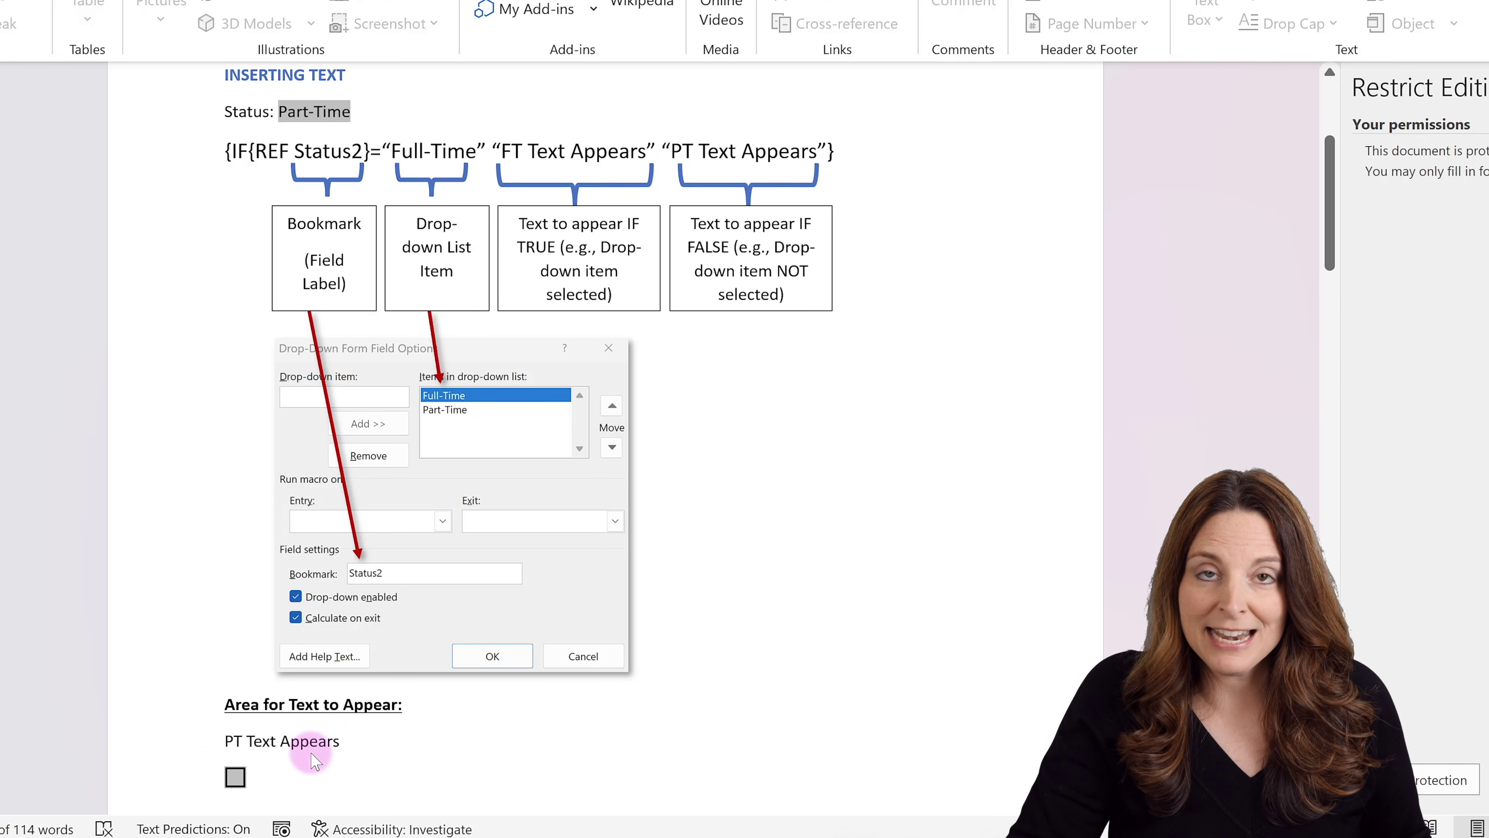
{"action": "left_click", "coordinate": [348, 119]}
{"action": "left_click", "coordinate": [352, 118]}
{"action": "left_click", "coordinate": [337, 138]}
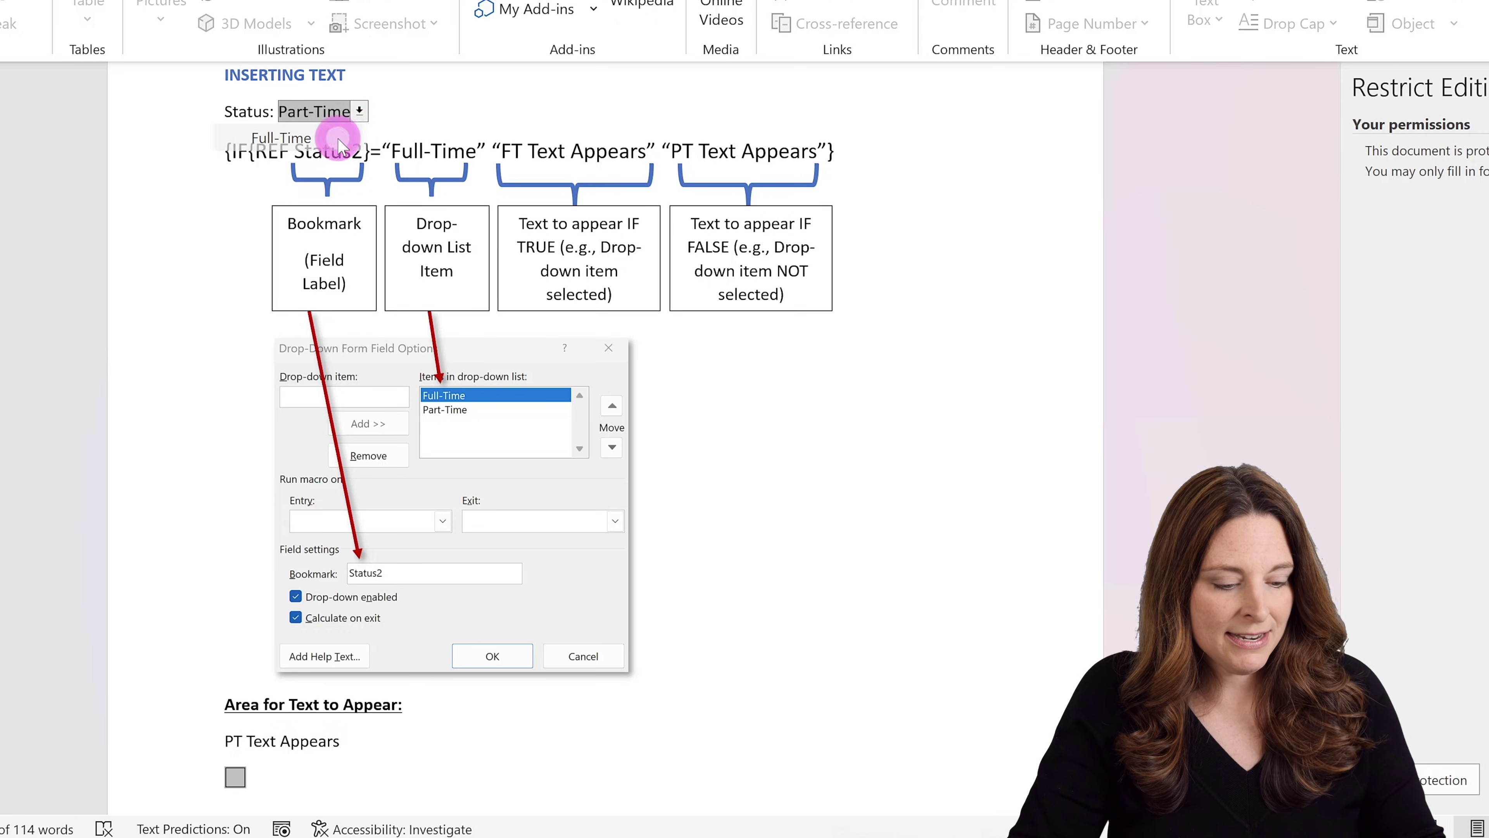
{"action": "key", "text": "Tab"}
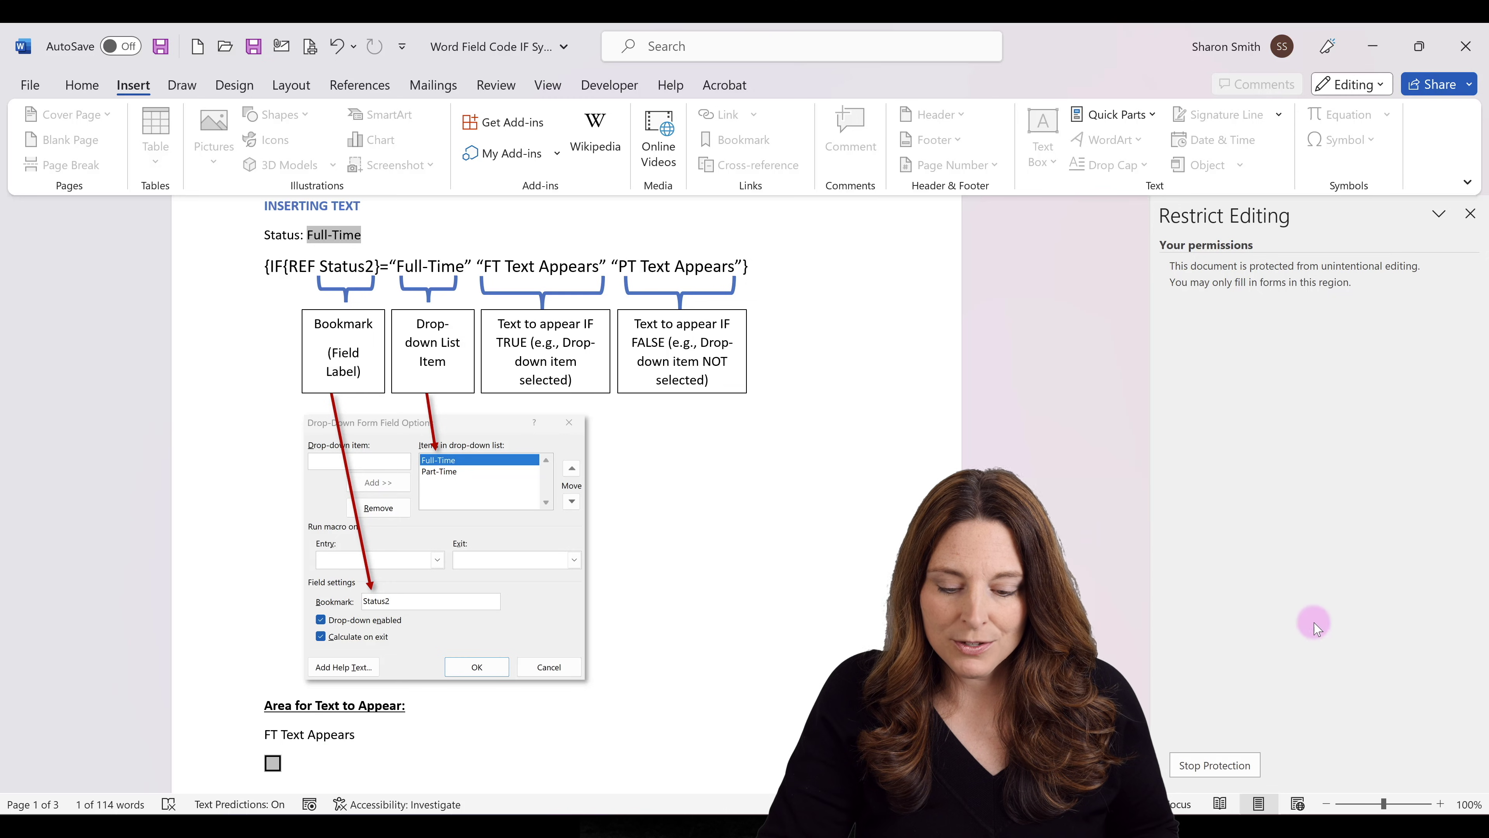
Stop protection and reveal field codes with Alt+F9, exposing the IF REF Status2 code.
{"action": "left_click", "coordinate": [1215, 764]}
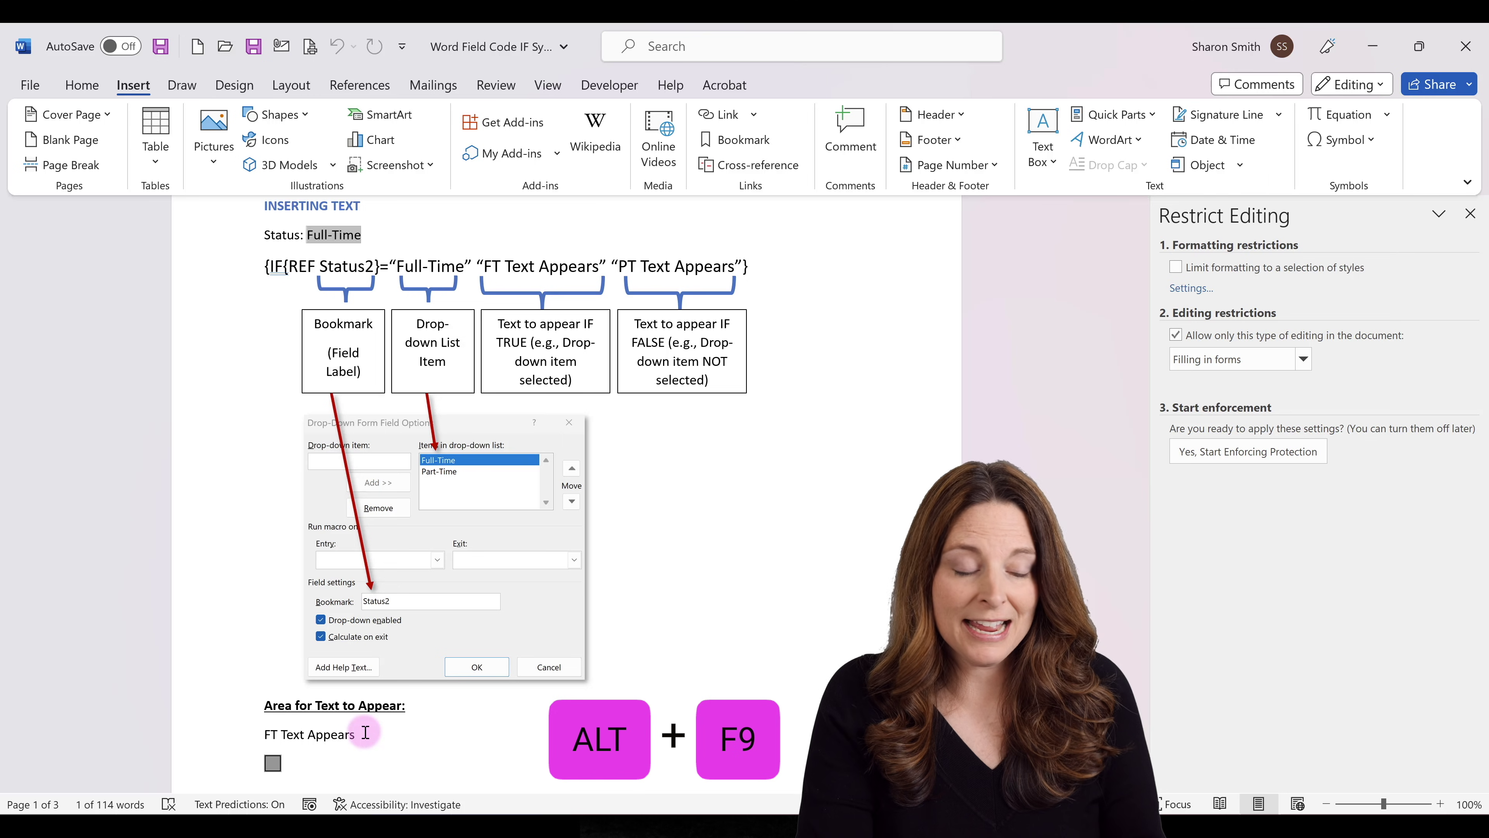
{"action": "key", "text": "alt+F9"}
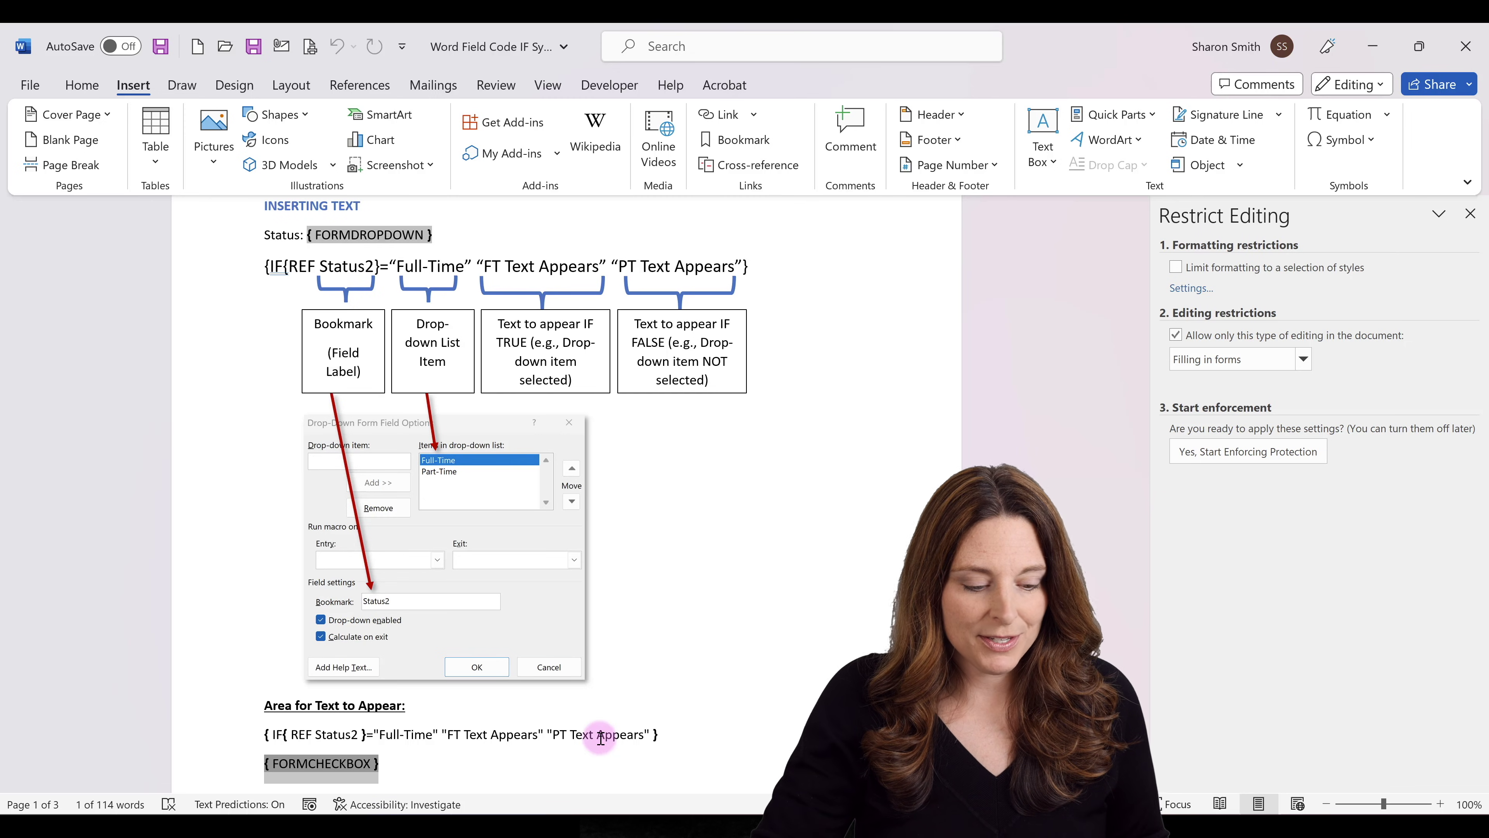
Scroll to the nested IF page and open the Status FORMDROPDOWN field's options.
{"action": "scroll", "coordinate": [532, 741], "scroll_direction": "down", "scroll_amount": 5}
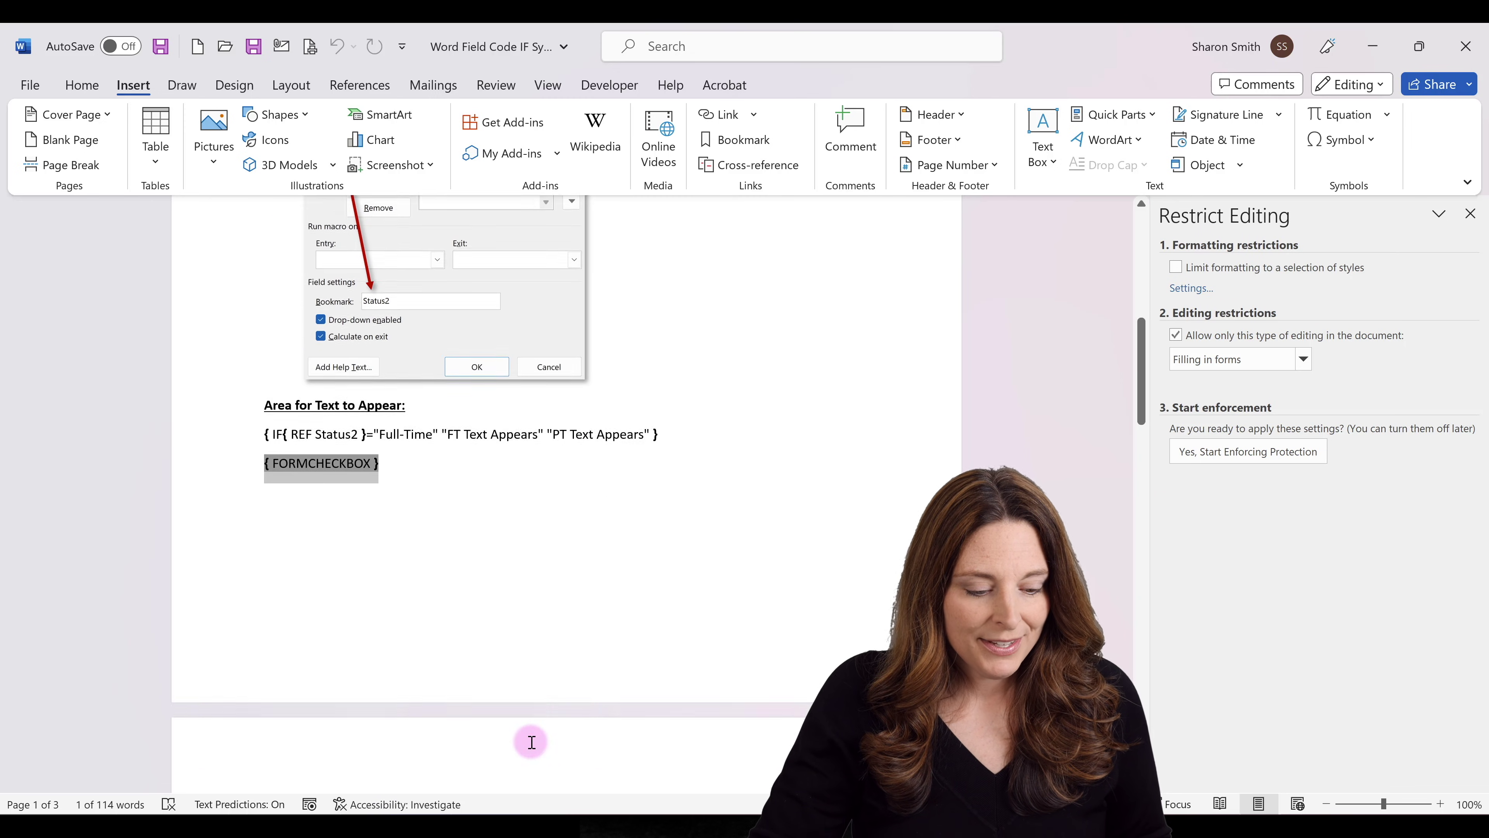
{"action": "scroll", "coordinate": [531, 742], "scroll_direction": "down", "scroll_amount": 7}
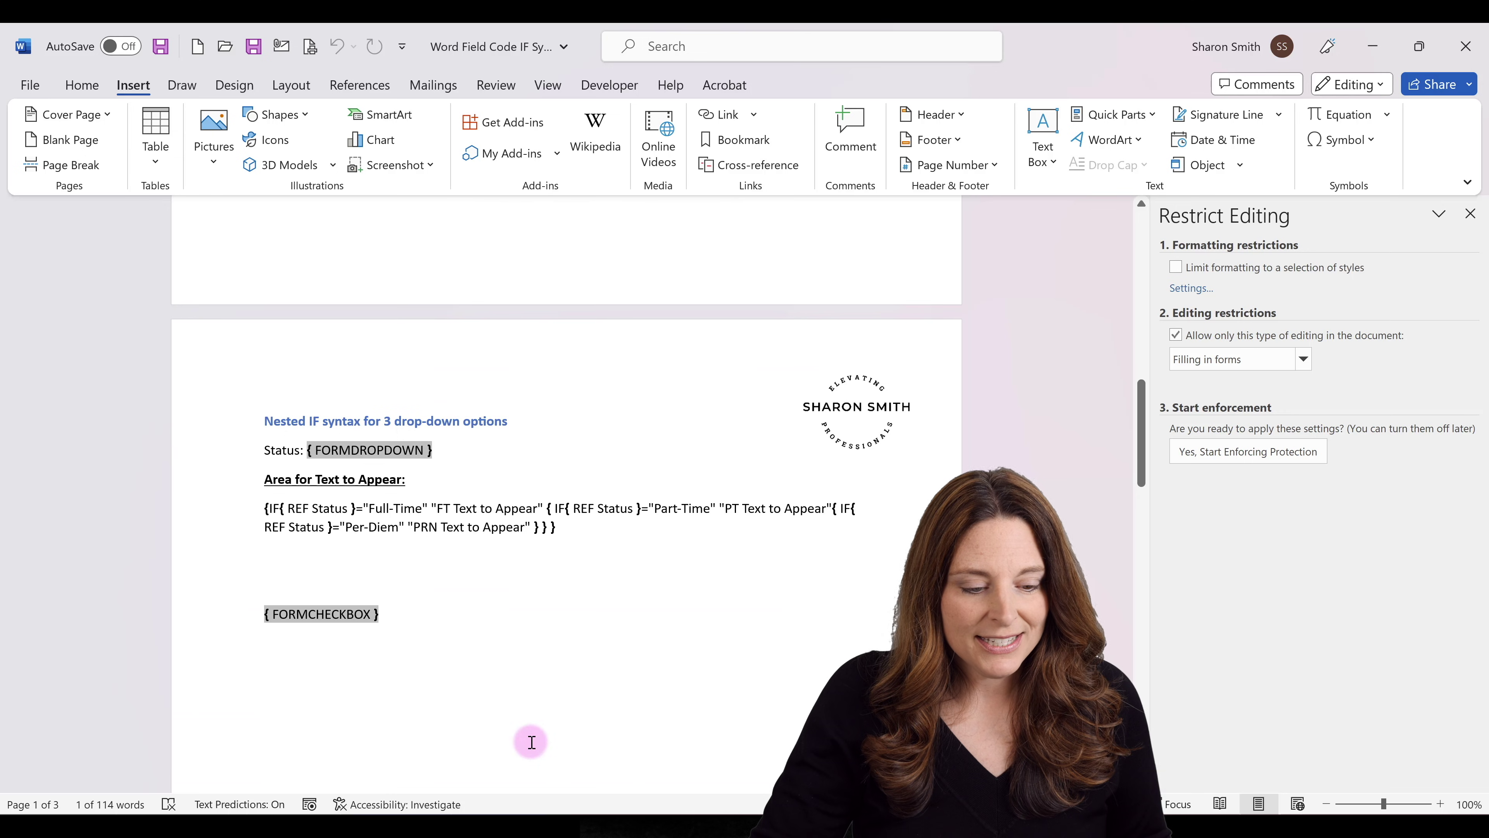
{"action": "scroll", "coordinate": [531, 742], "scroll_direction": "down", "scroll_amount": 1}
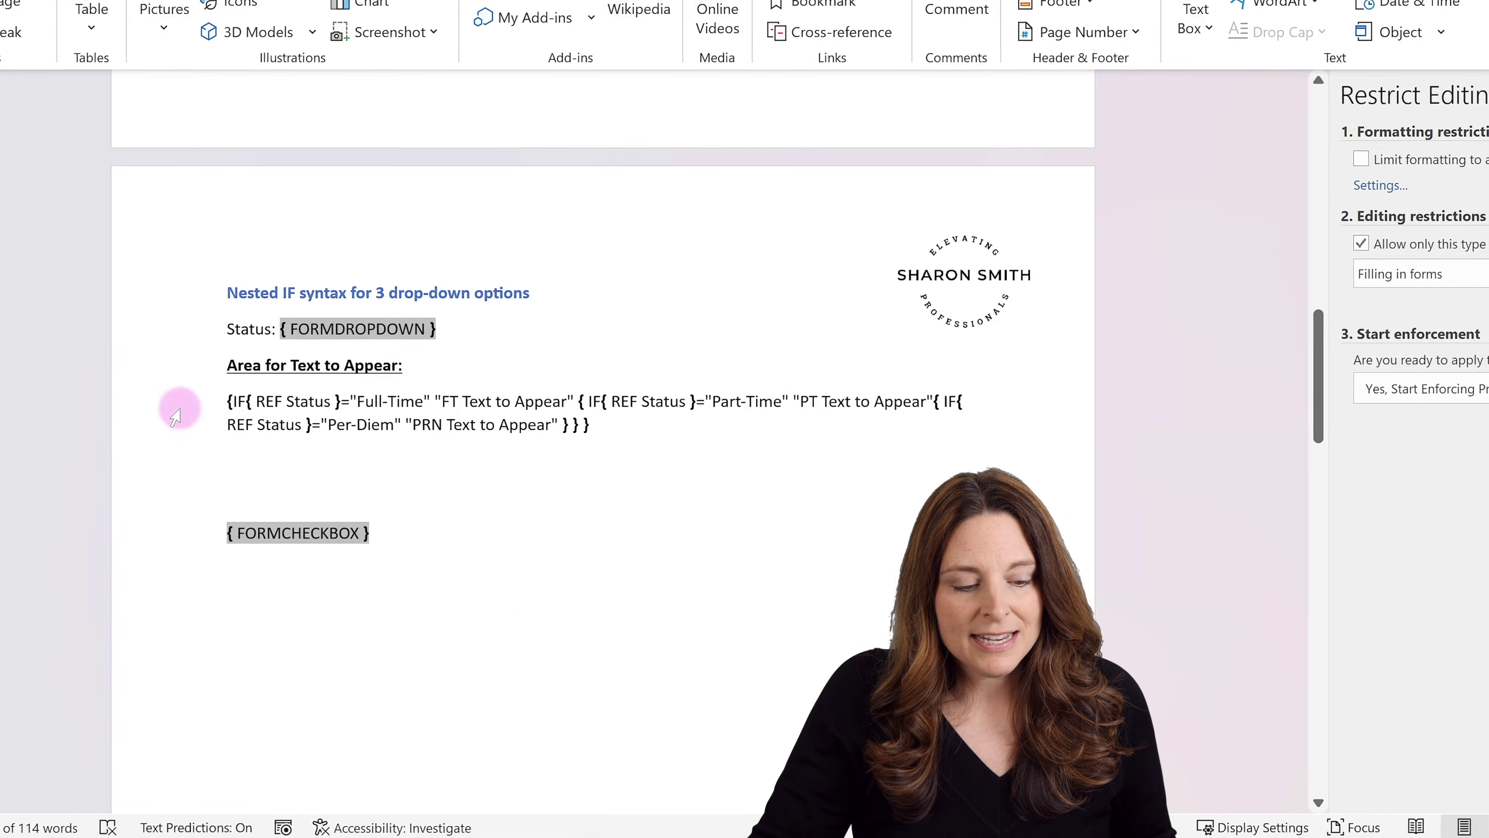
{"action": "left_click", "coordinate": [362, 324]}
{"action": "double_click", "coordinate": [362, 324]}
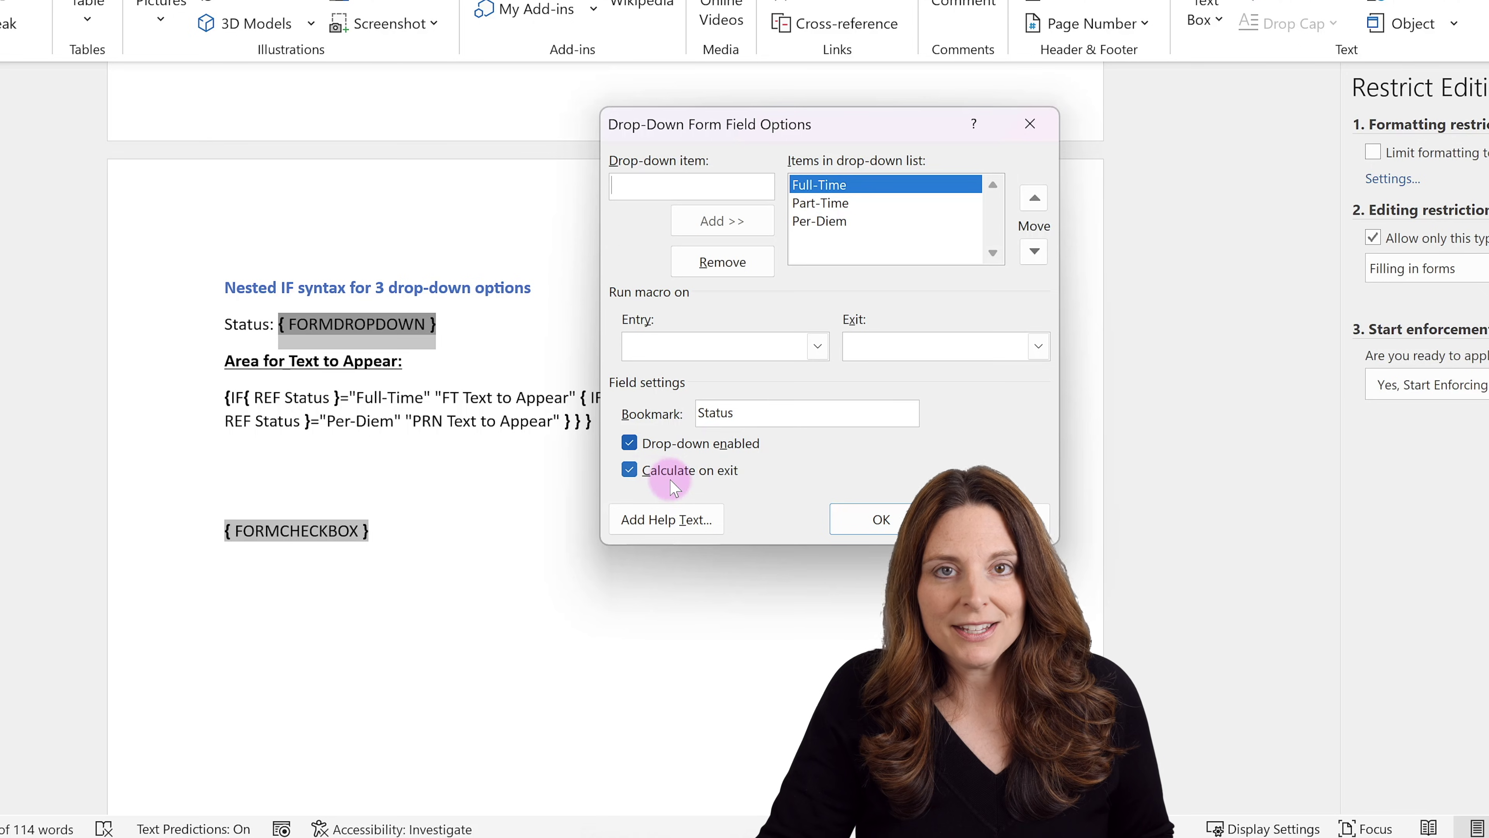
Confirm the Status drop-down options with OK, returning to the nested IF field code.
{"action": "left_click", "coordinate": [896, 524]}
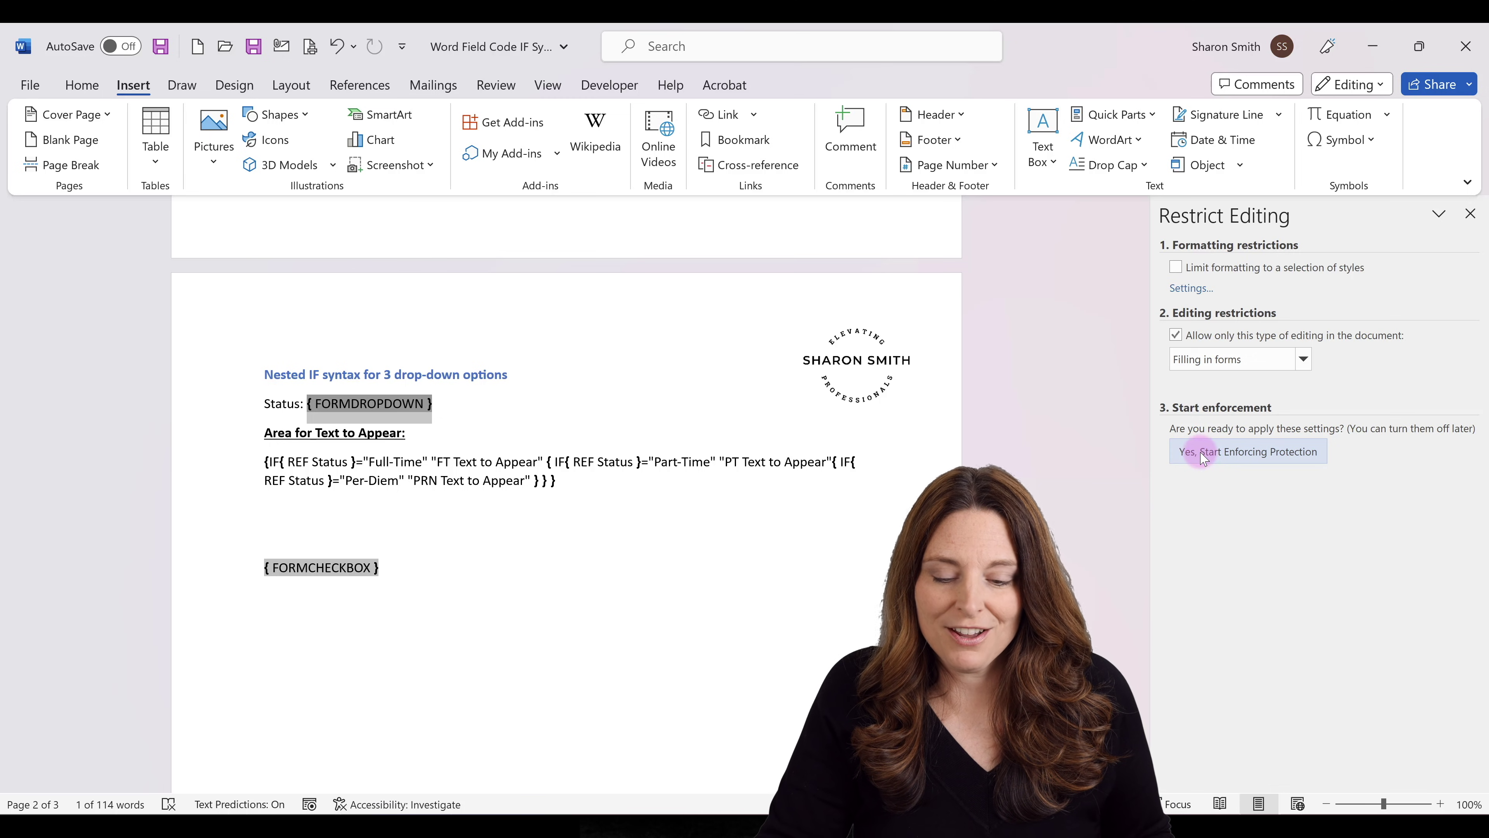
Protect the form and test Status as Part-Time, Full-Time and Per-Diem, checking each linked text.
{"action": "left_click", "coordinate": [1203, 457]}
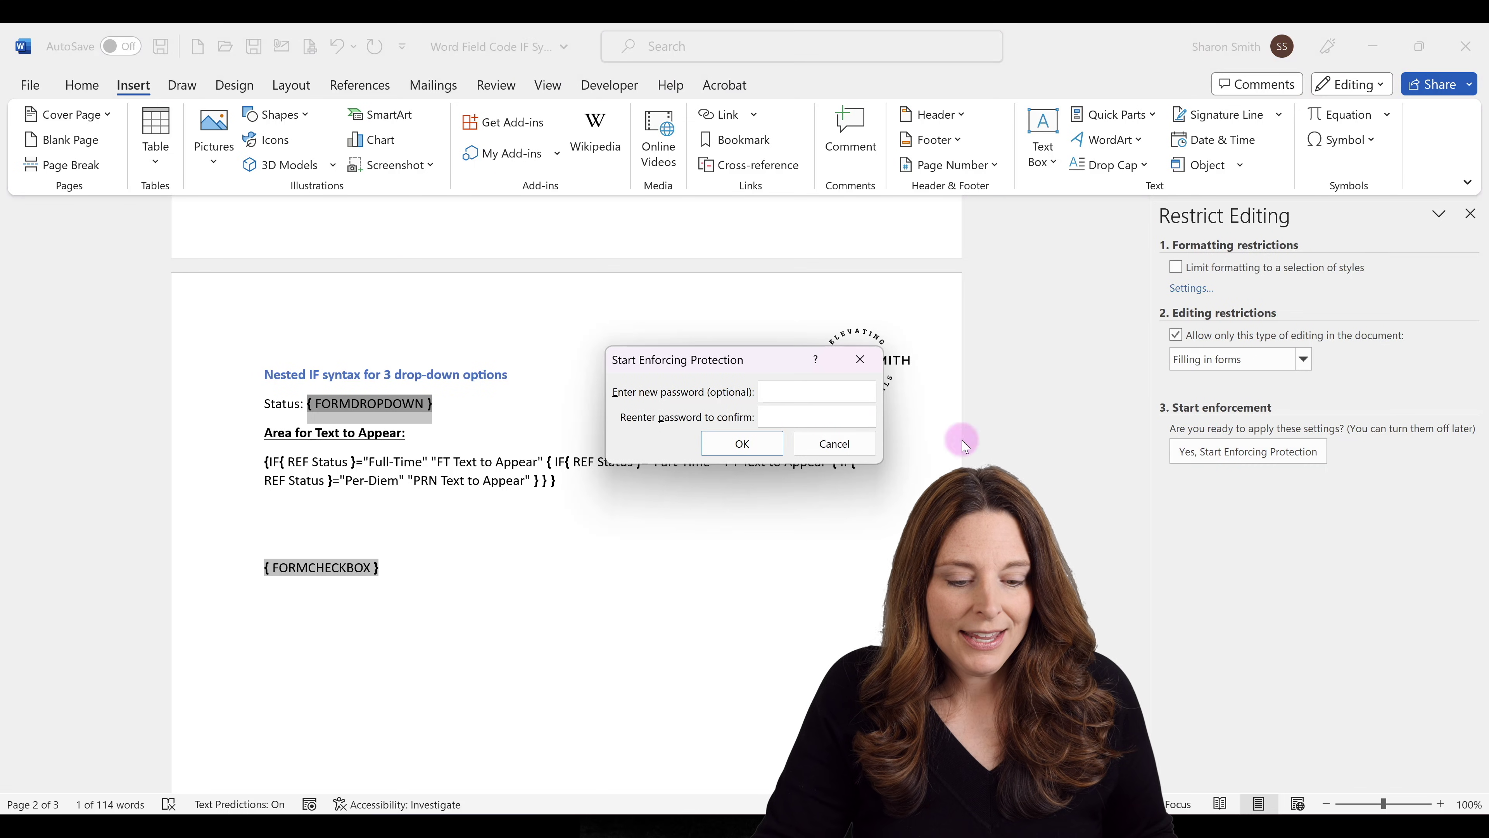
{"action": "left_click", "coordinate": [757, 441]}
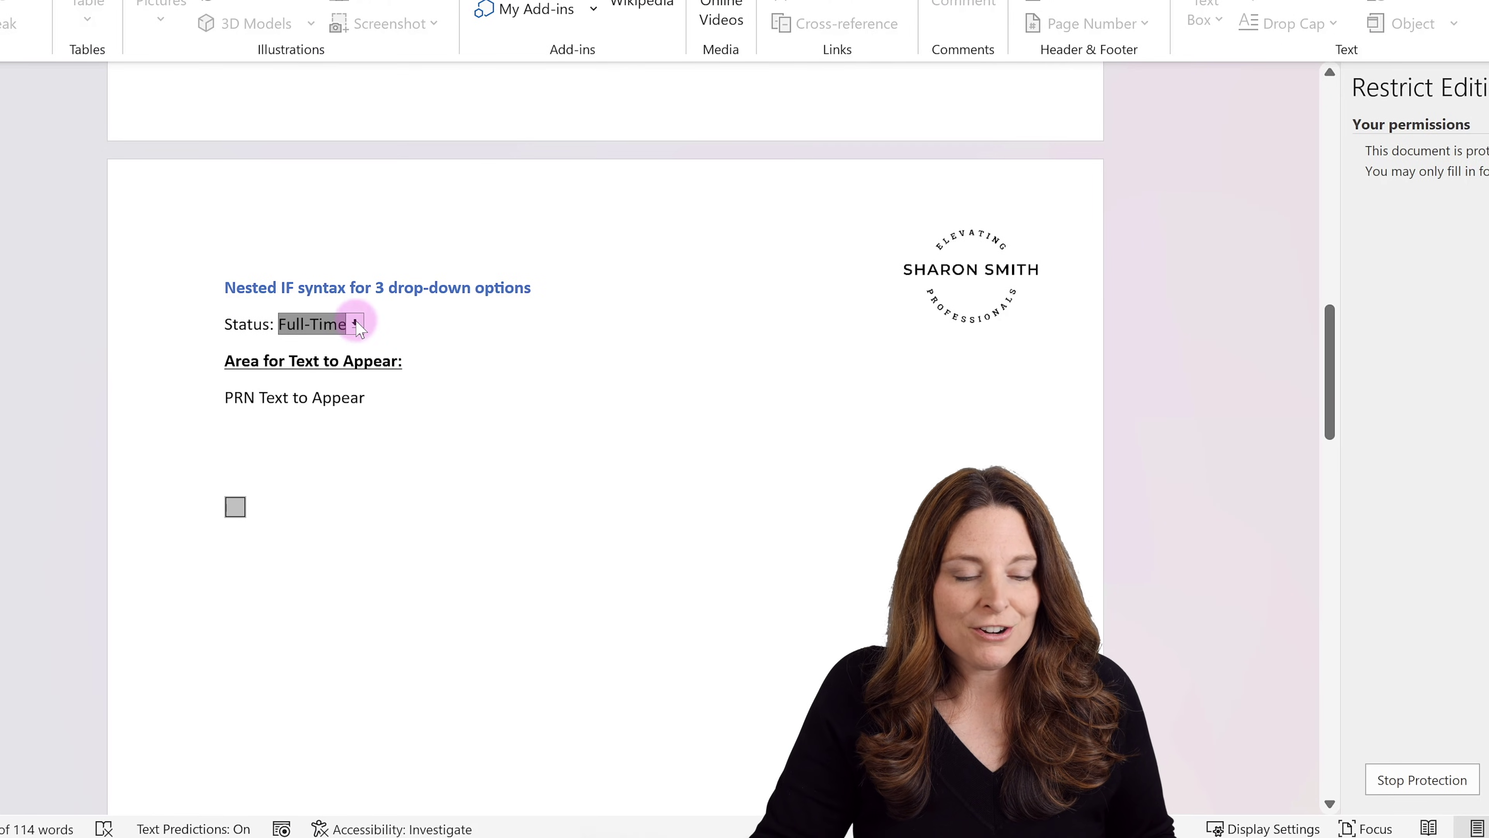
{"action": "left_click", "coordinate": [355, 323]}
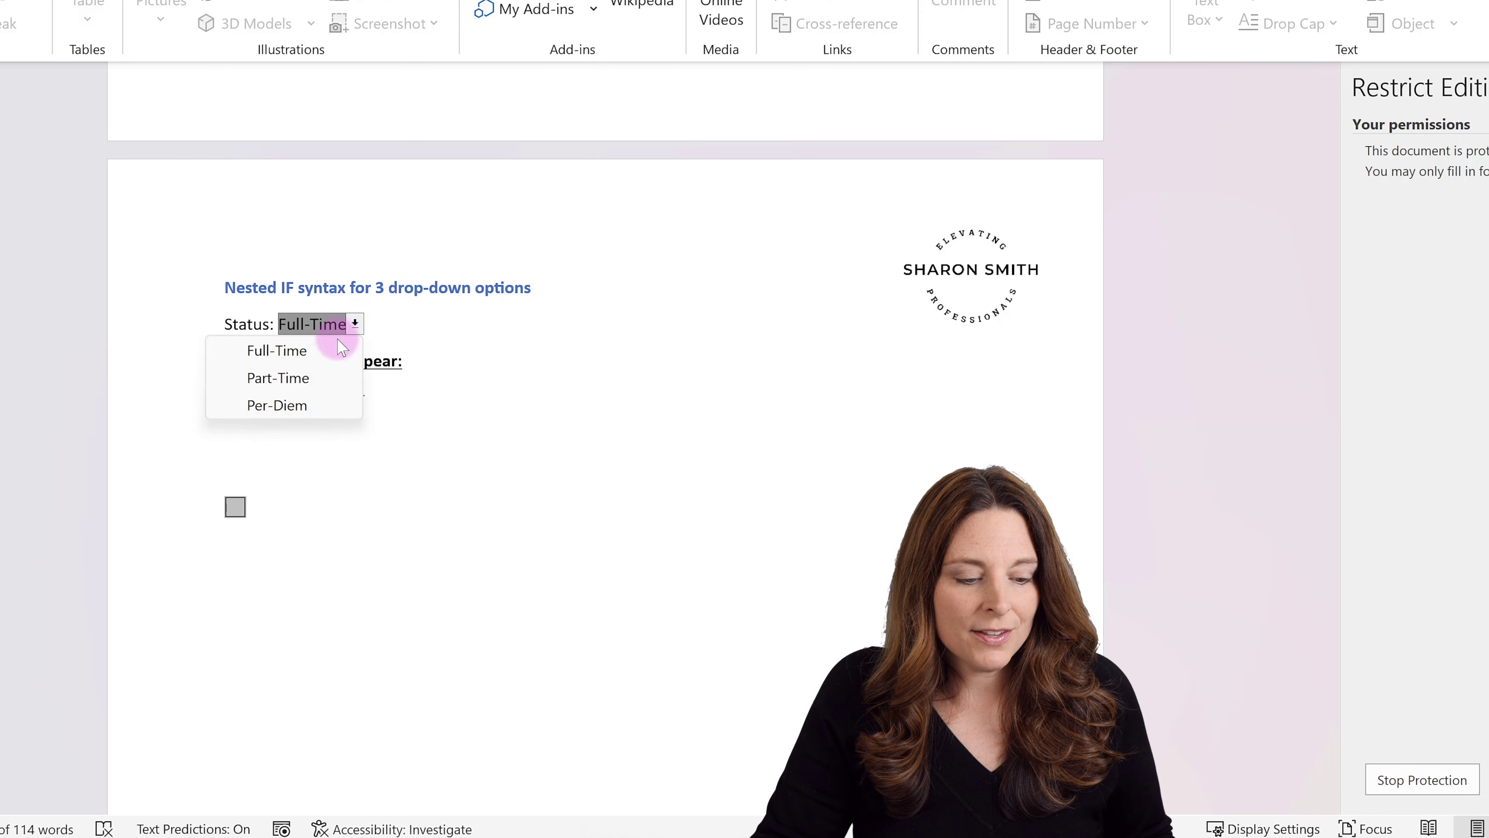
{"action": "left_click", "coordinate": [306, 378]}
{"action": "key", "text": "Tab"}
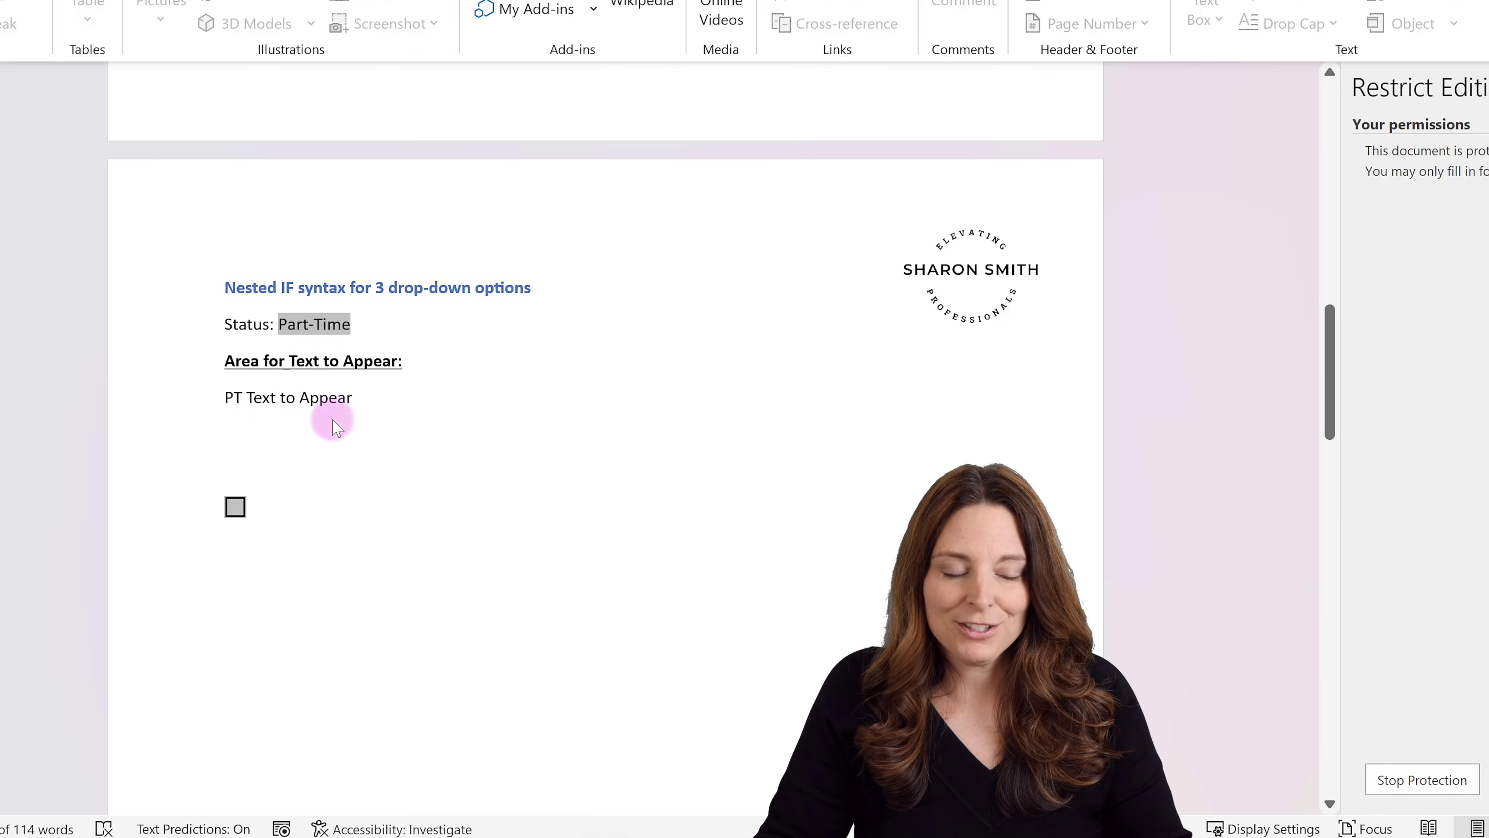
{"action": "left_click", "coordinate": [335, 321]}
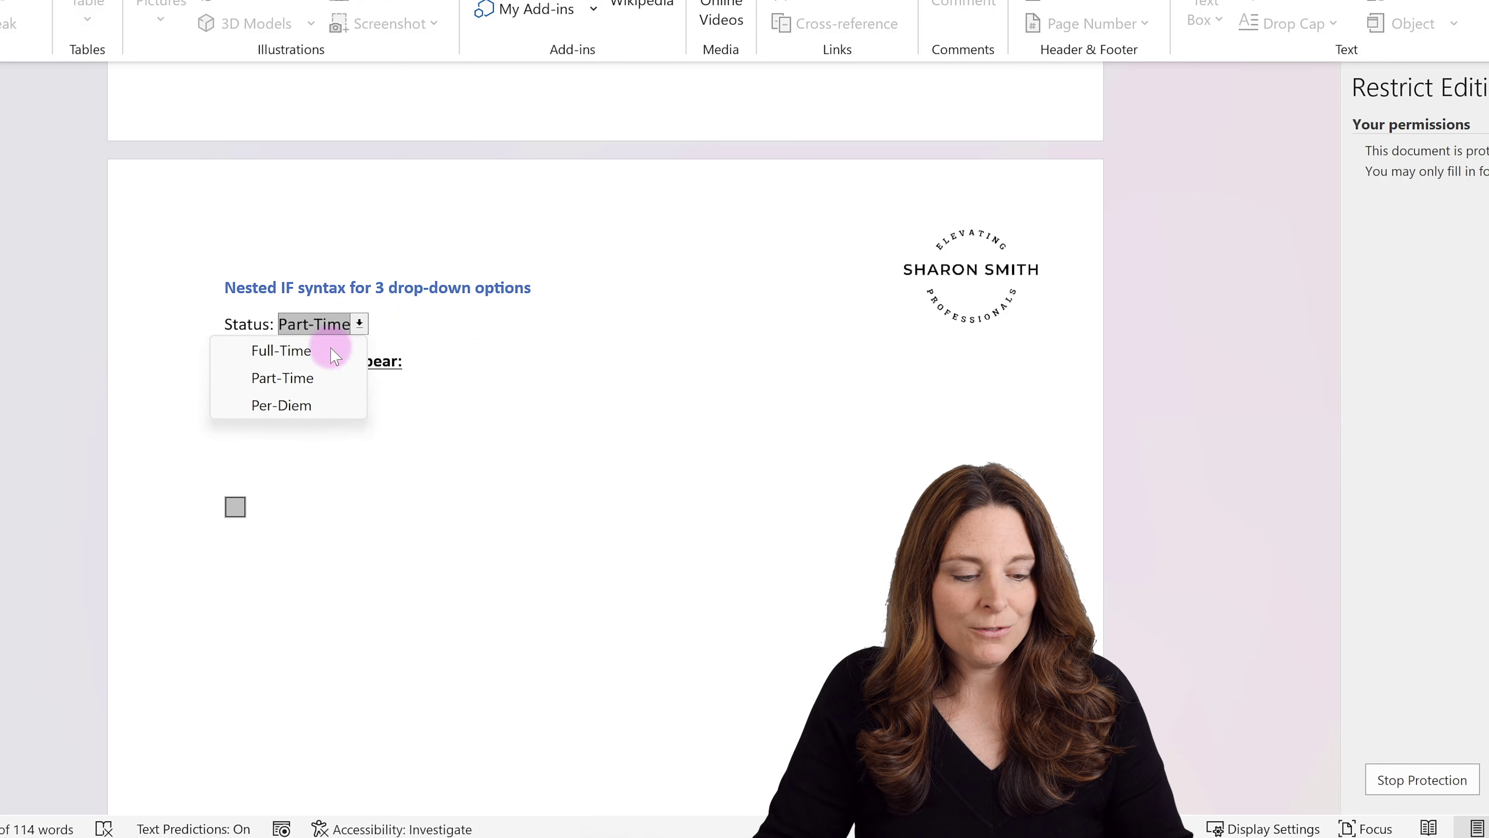
{"action": "left_click", "coordinate": [329, 350]}
{"action": "key", "text": "Tab"}
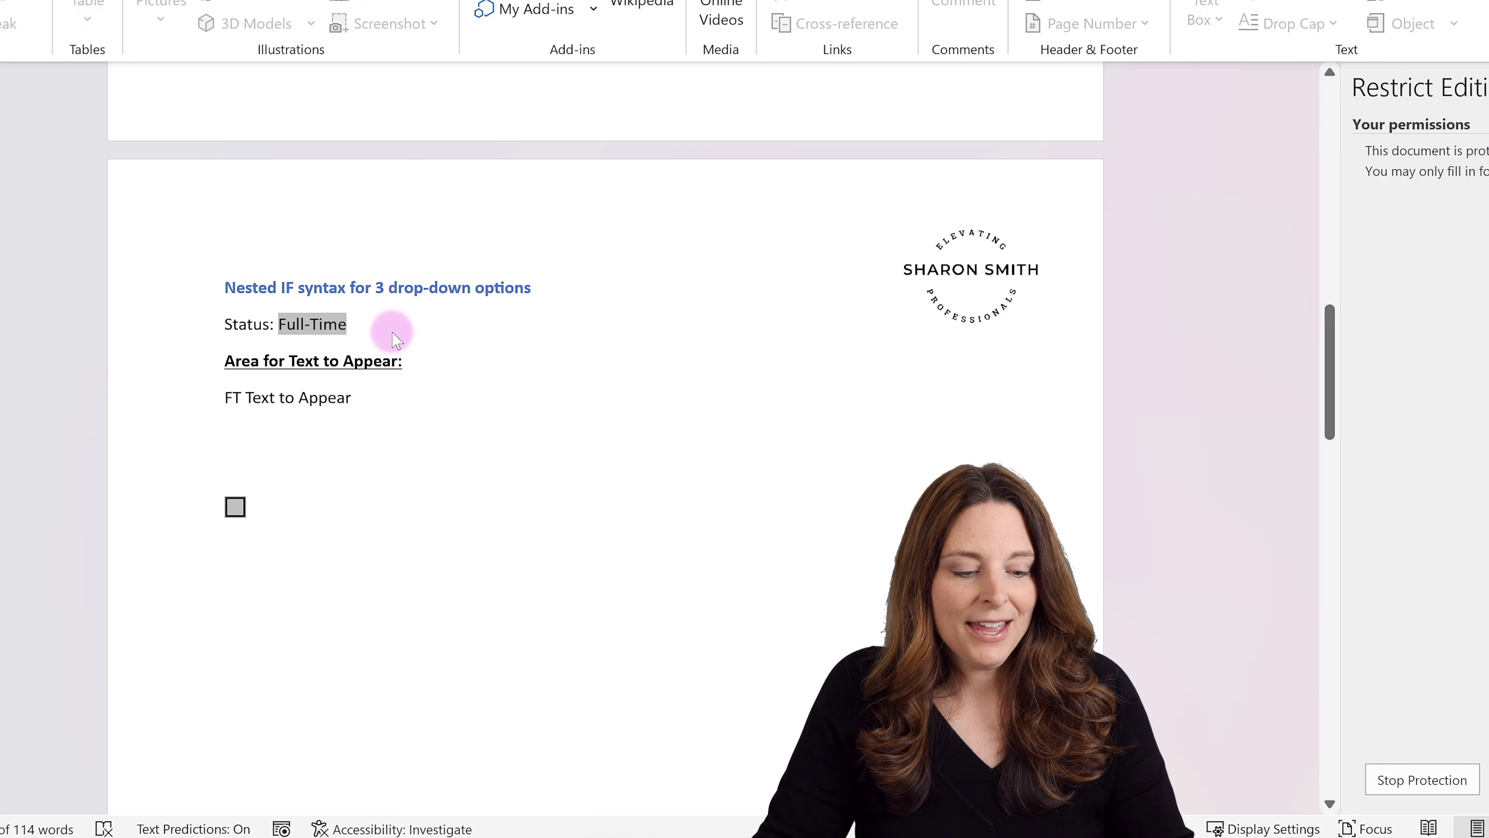
{"action": "left_click", "coordinate": [340, 324]}
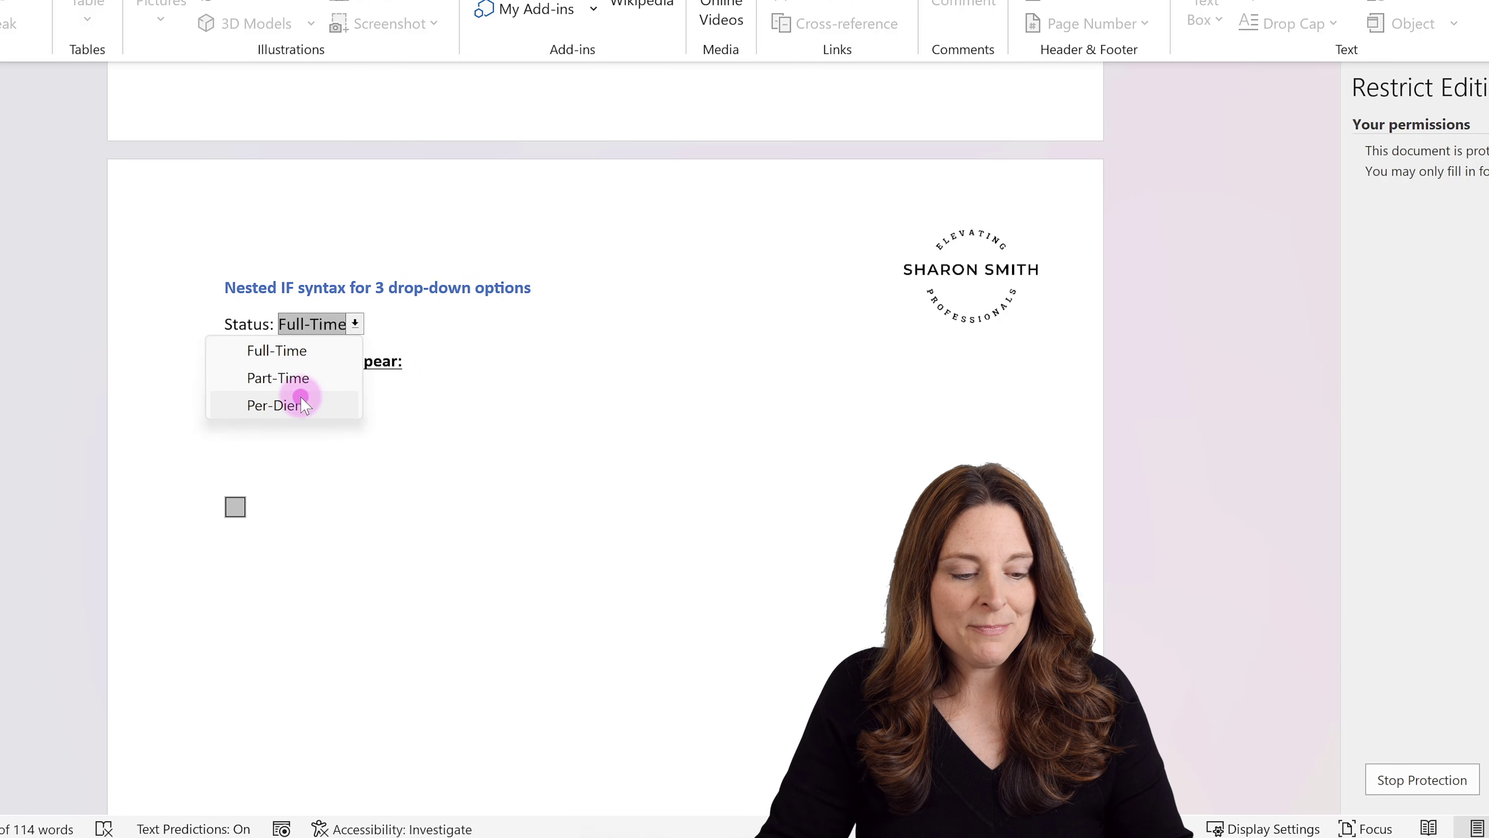
{"action": "left_click", "coordinate": [300, 398]}
{"action": "key", "text": "Tab"}
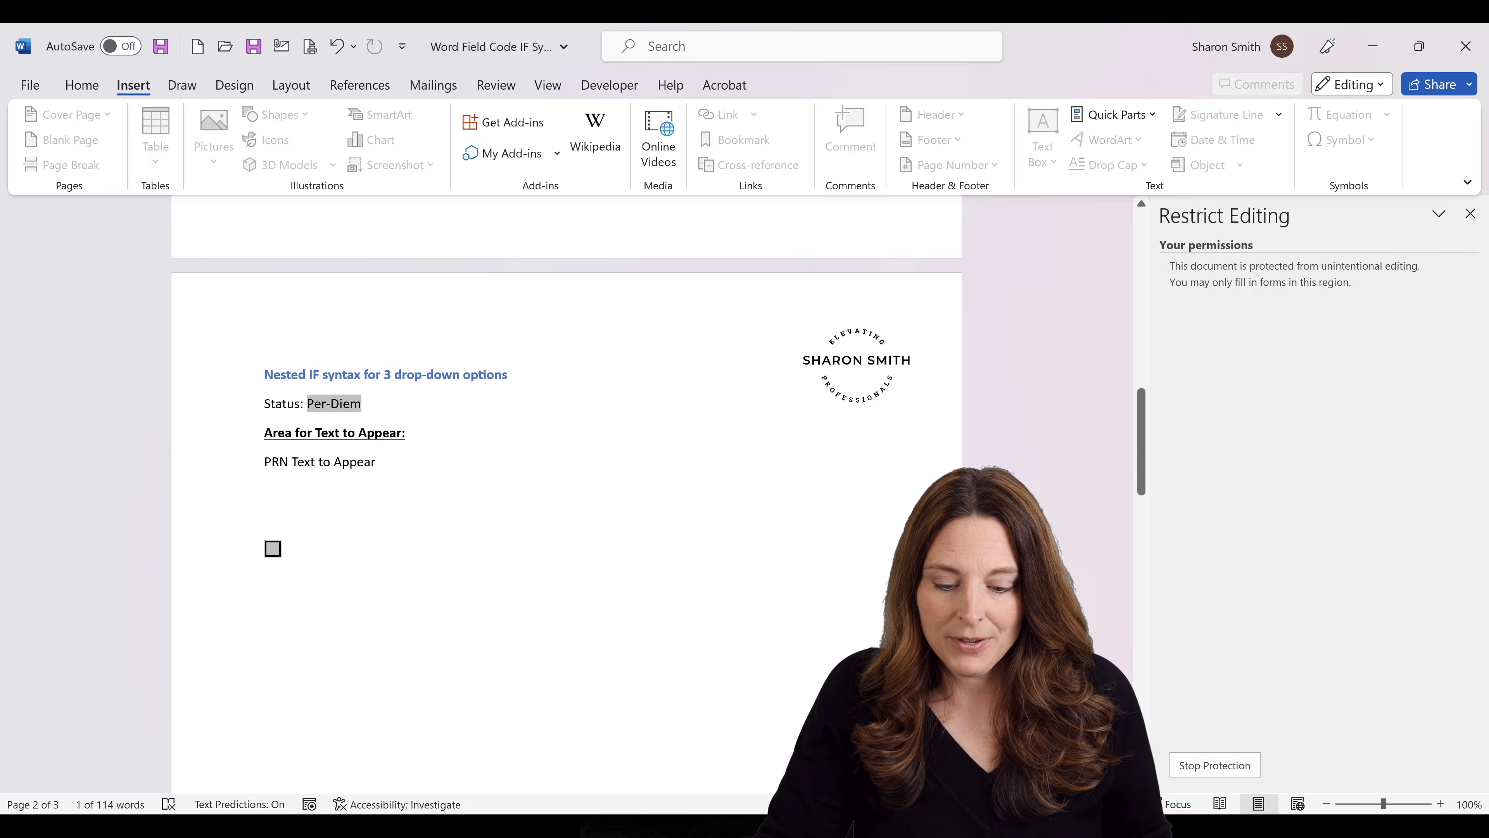
Stop protection and scroll down to the Inserting Images section.
{"action": "left_click", "coordinate": [1230, 765]}
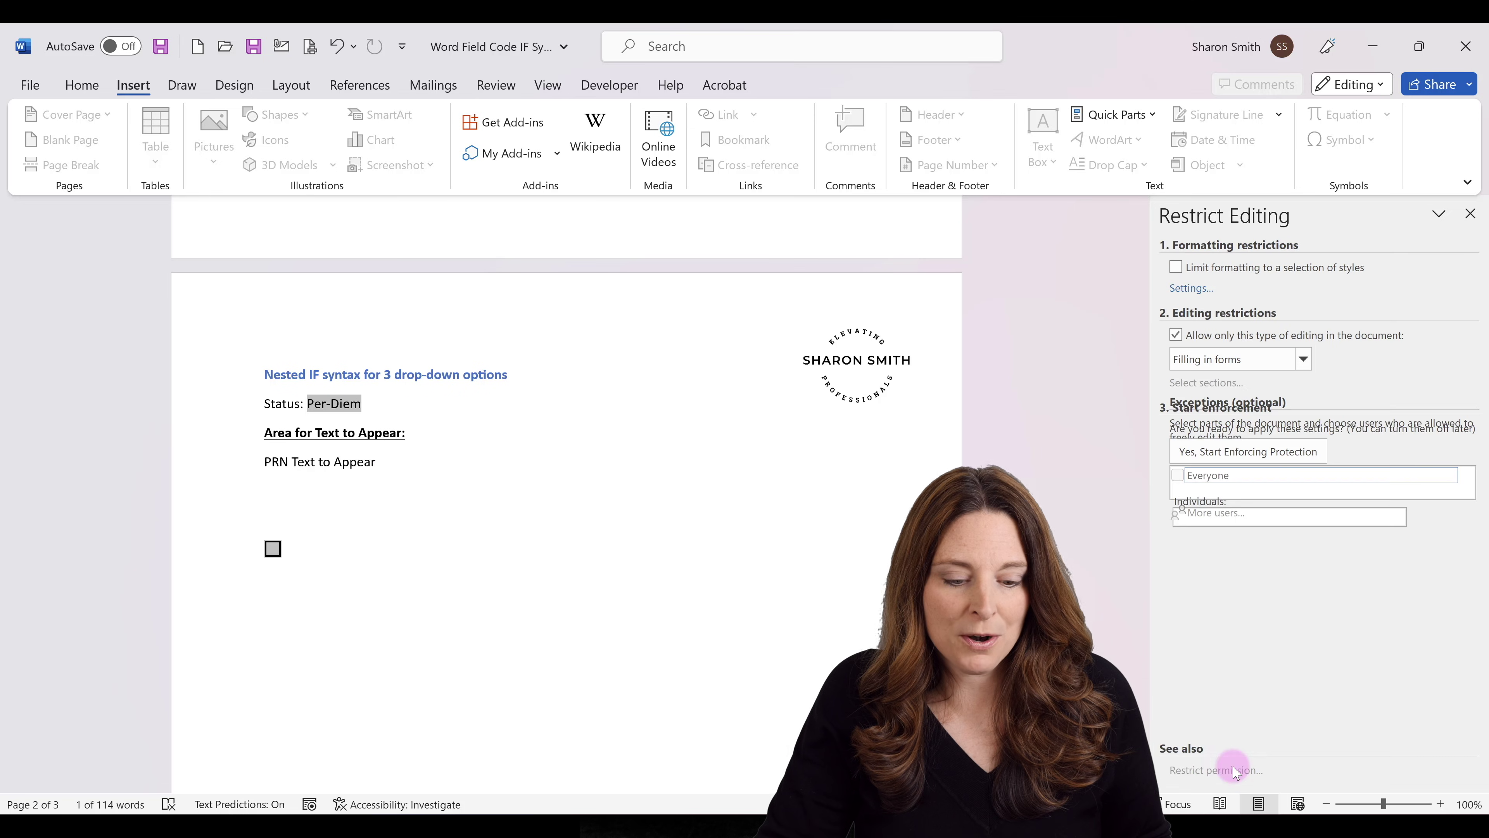
{"action": "scroll", "coordinate": [737, 568], "scroll_direction": "down", "scroll_amount": 1}
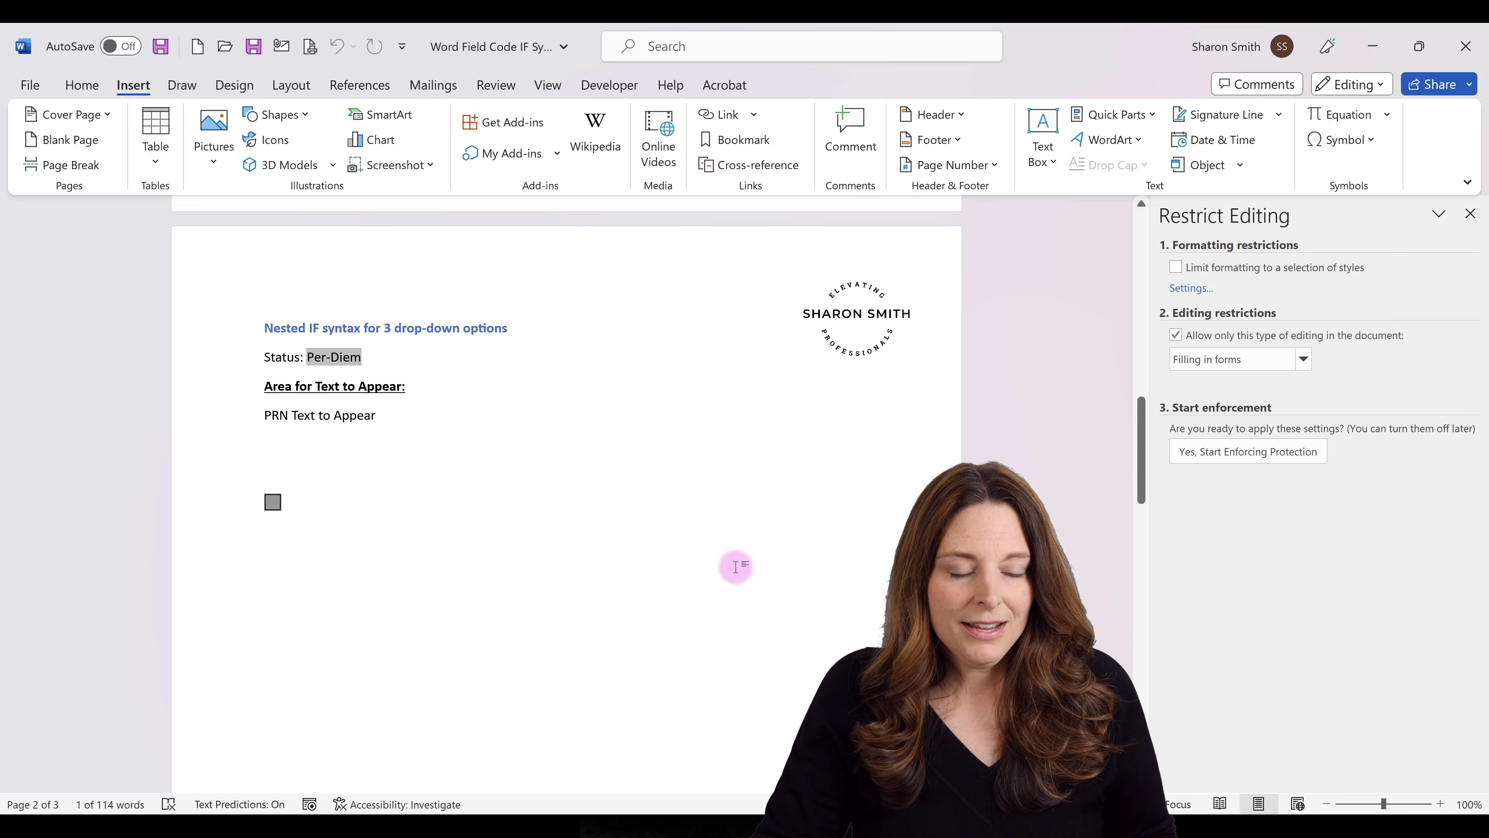
{"action": "scroll", "coordinate": [736, 567], "scroll_direction": "down", "scroll_amount": 6}
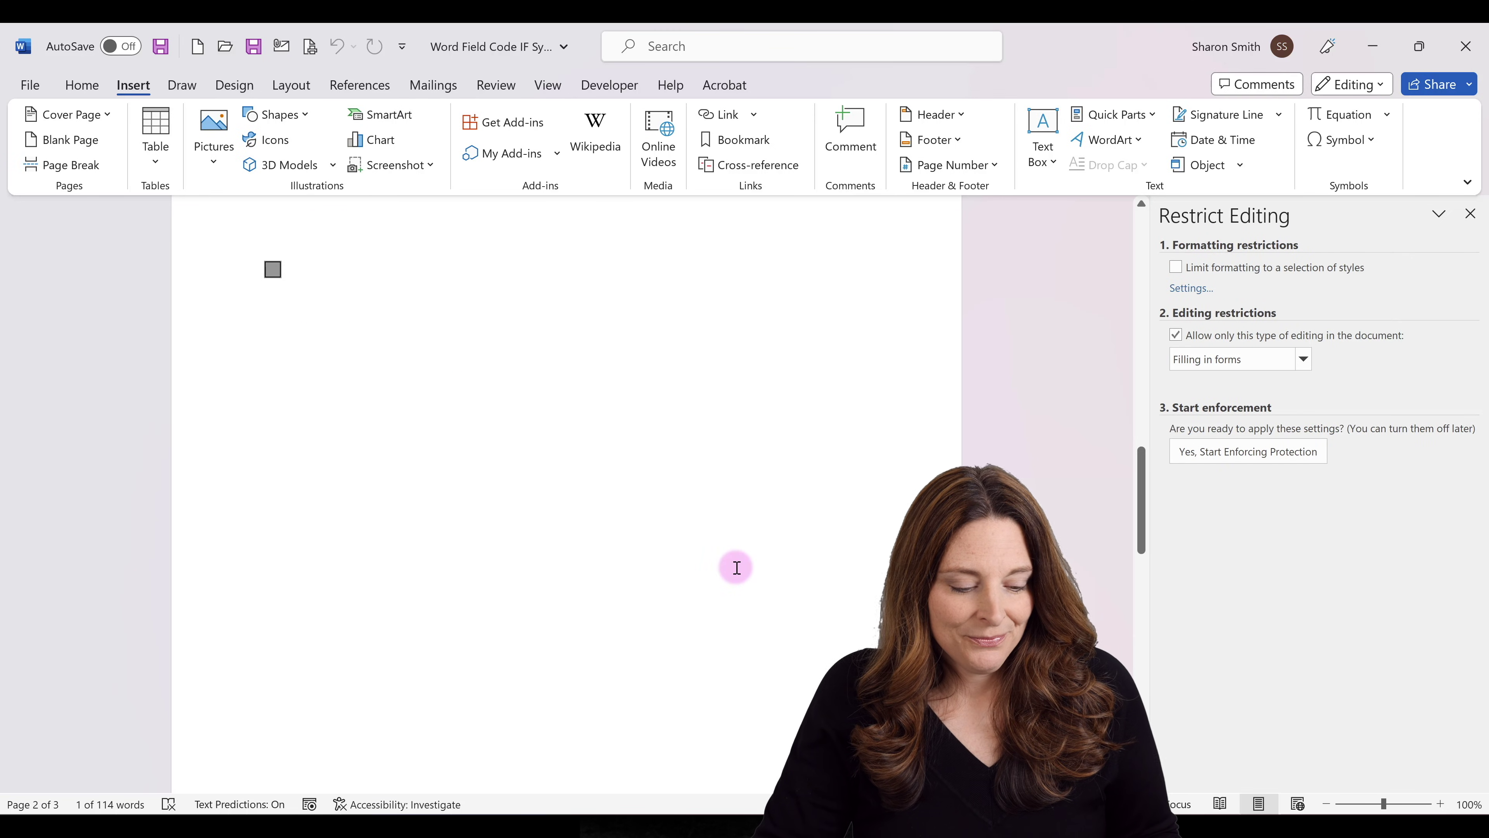
{"action": "scroll", "coordinate": [736, 568], "scroll_direction": "down", "scroll_amount": 12}
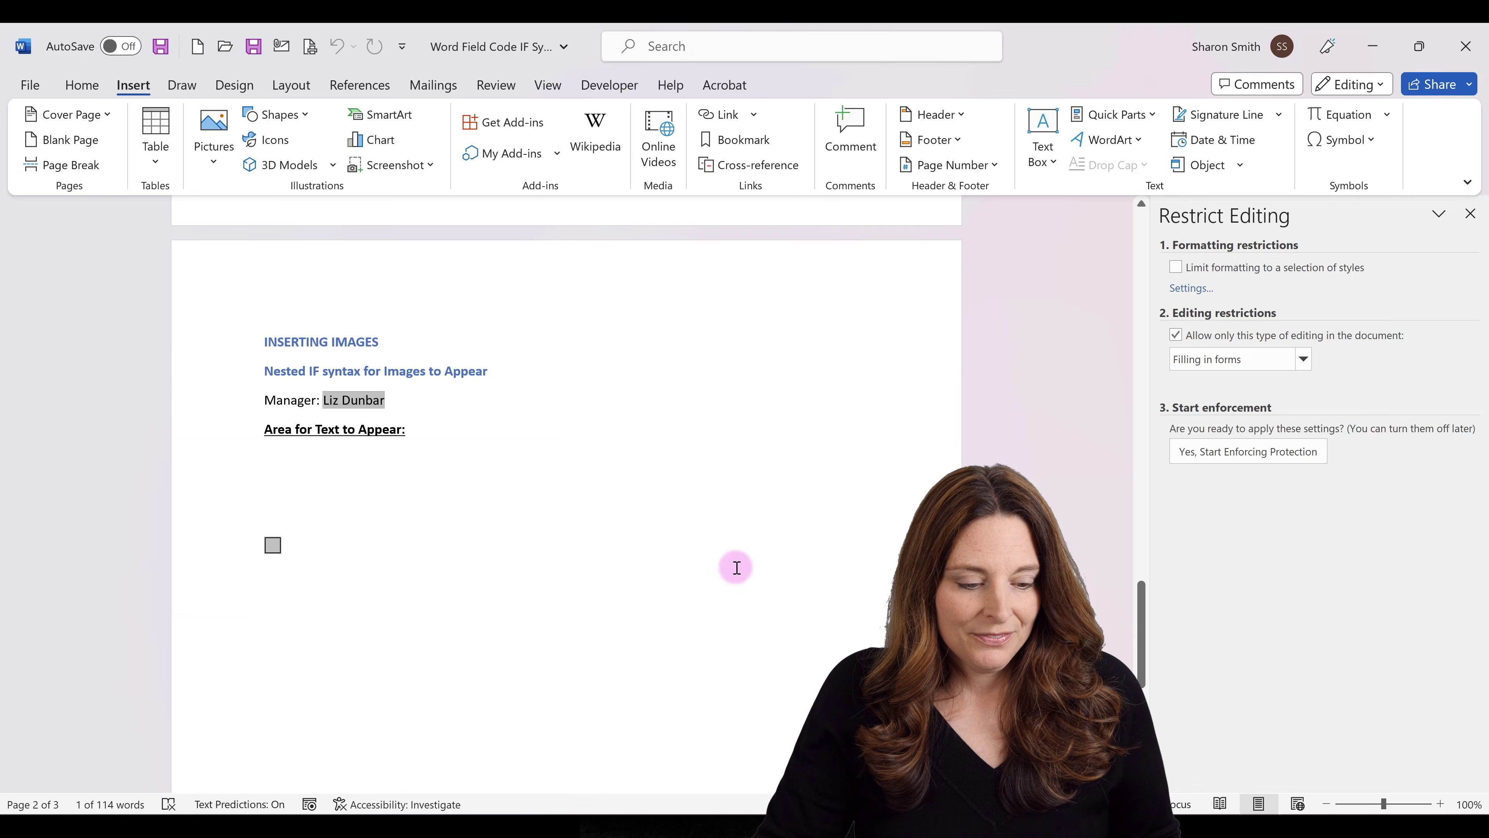
Insert empty field braces on the blank line under 'Area for Text to Appear:' in the images section.
{"action": "left_click", "coordinate": [286, 476]}
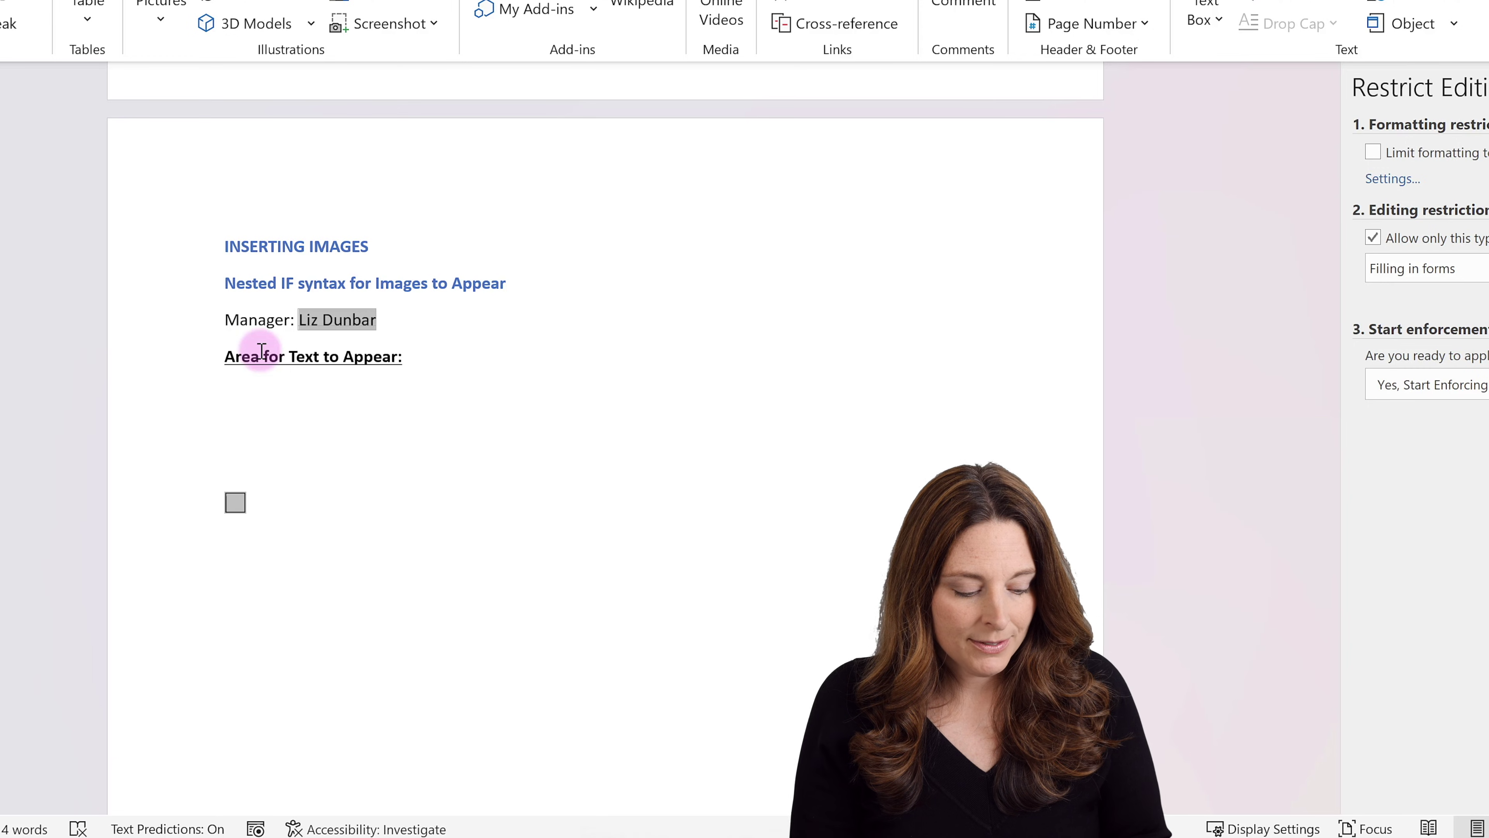
{"action": "key", "text": "ctrl+F9"}
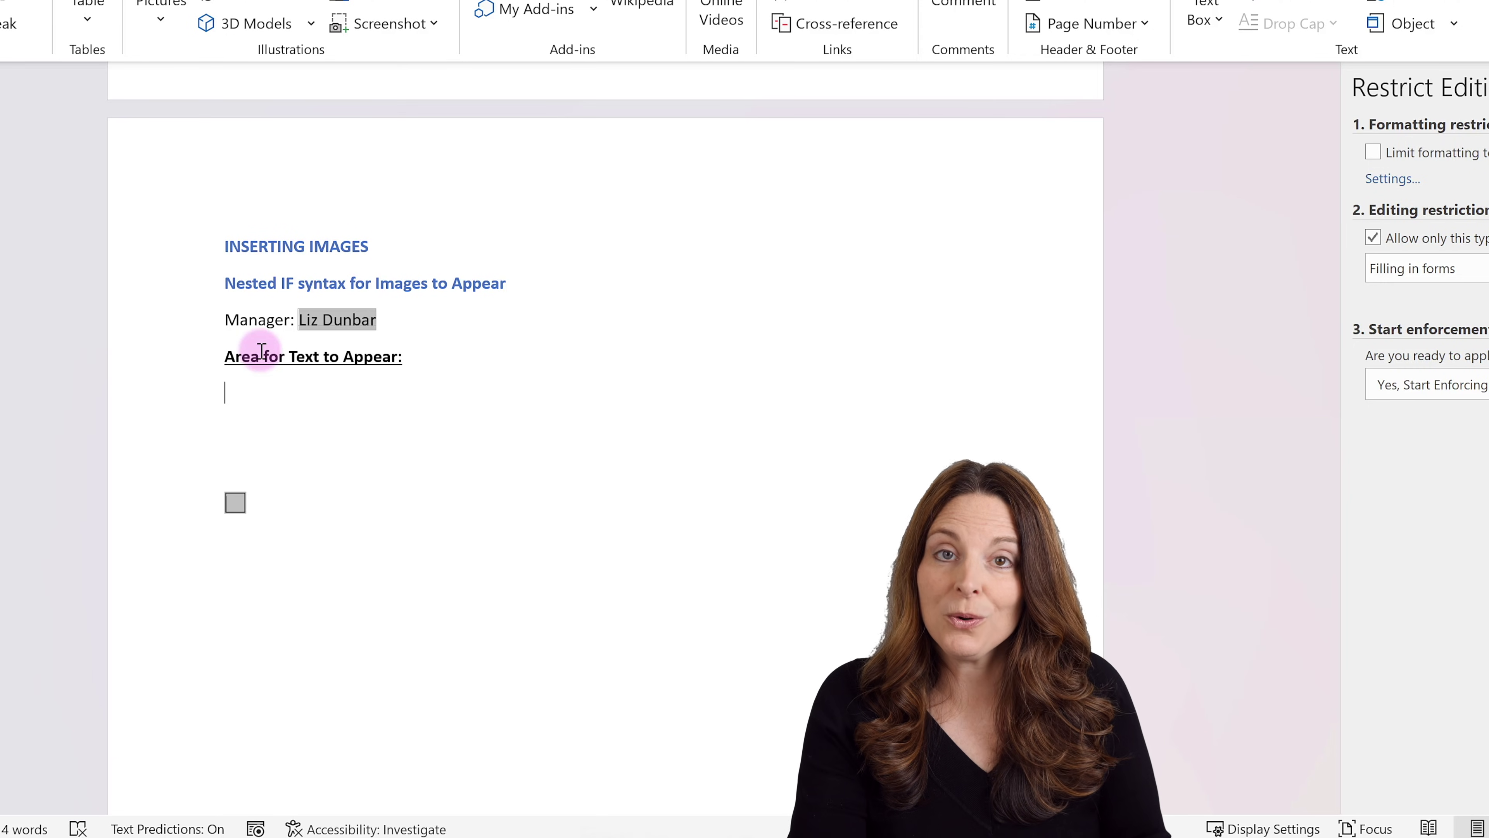
{"action": "key", "text": "ctrl+F9"}
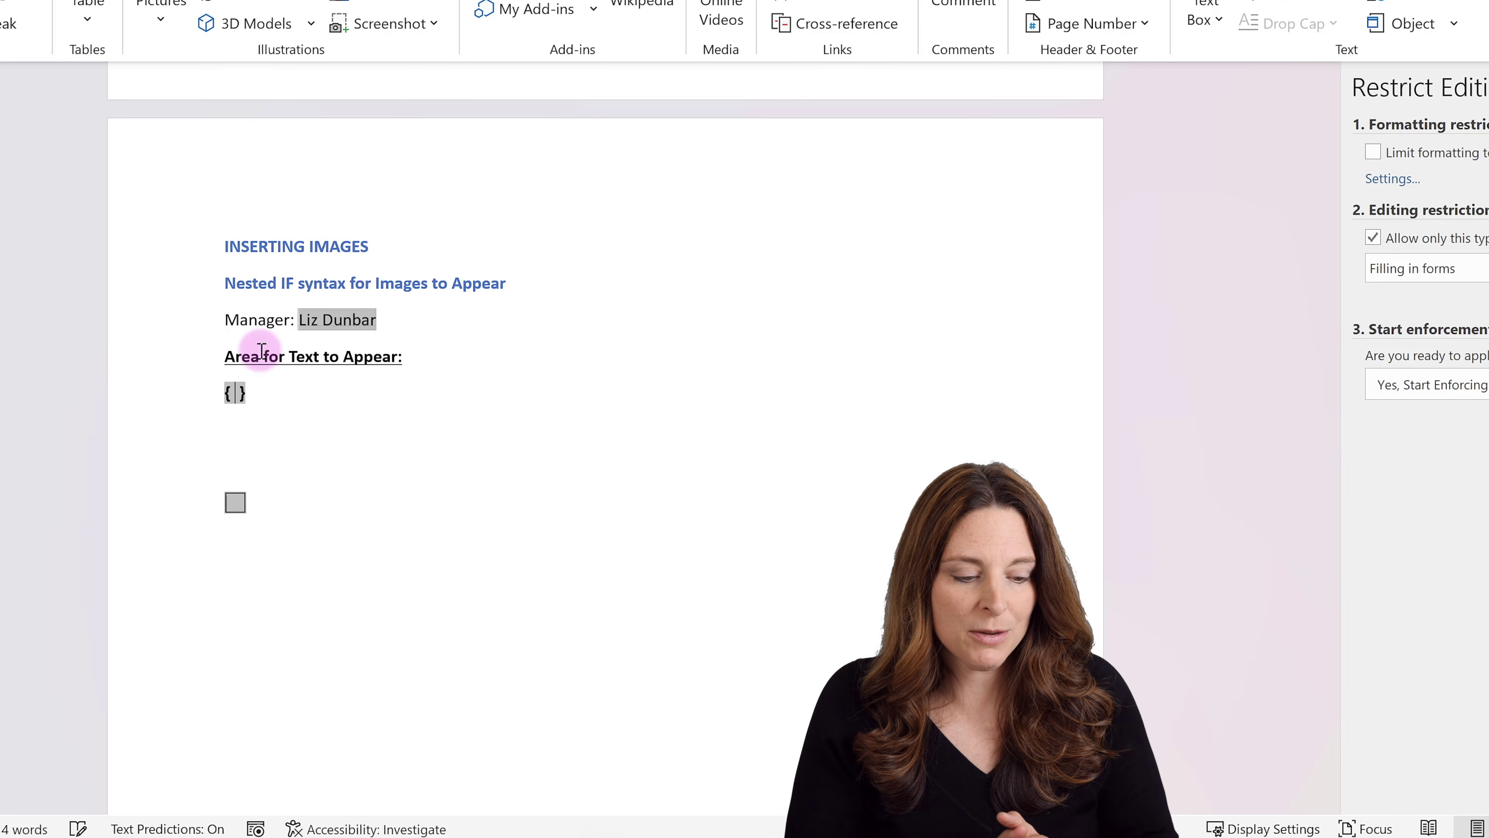
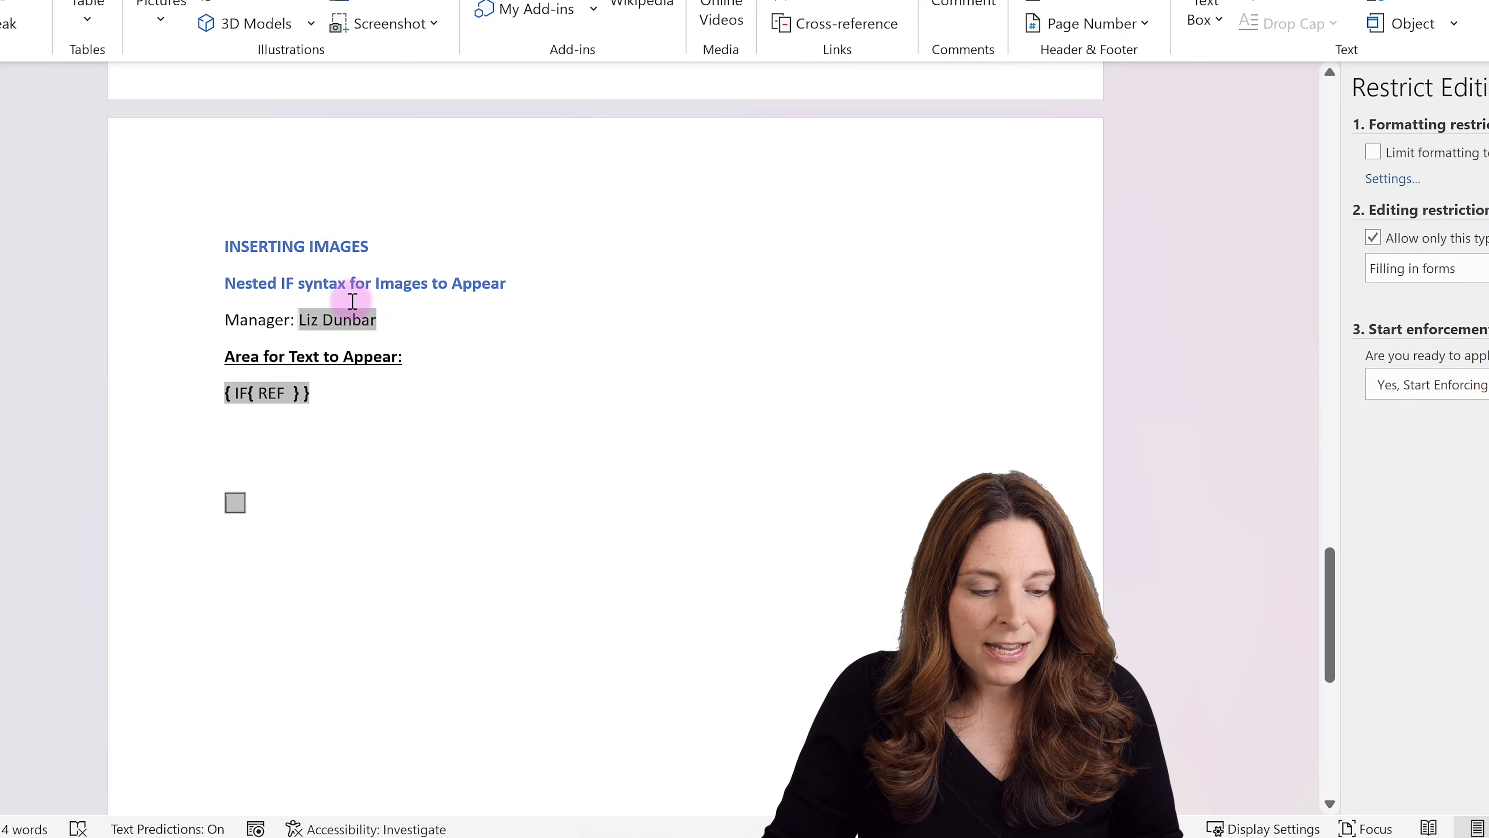
Set the Manager drop-down to its first list entry and return to the IF field code.
{"action": "left_click", "coordinate": [334, 320]}
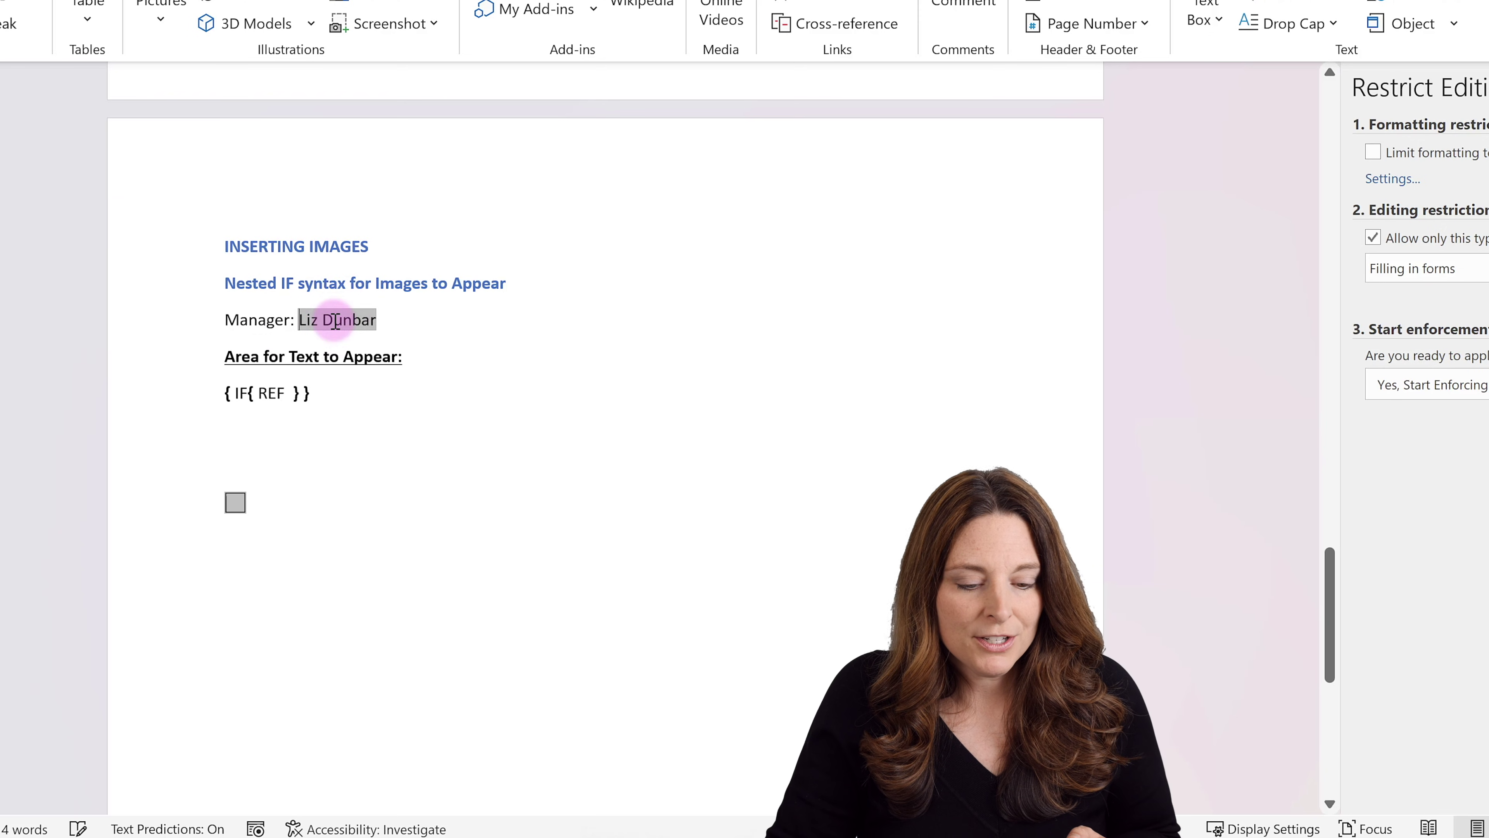
{"action": "double_click", "coordinate": [335, 320]}
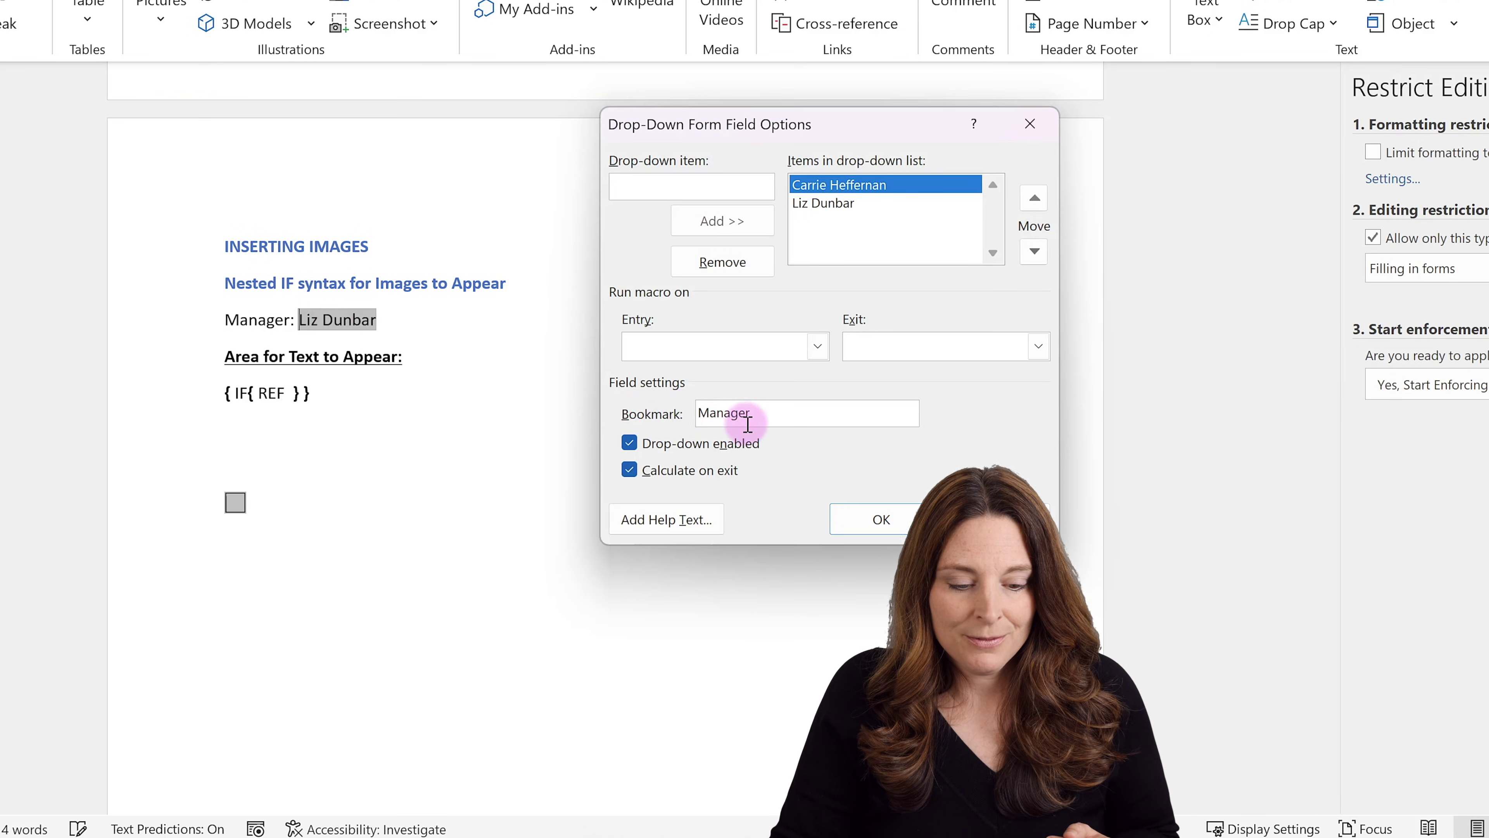
{"action": "left_click", "coordinate": [881, 517]}
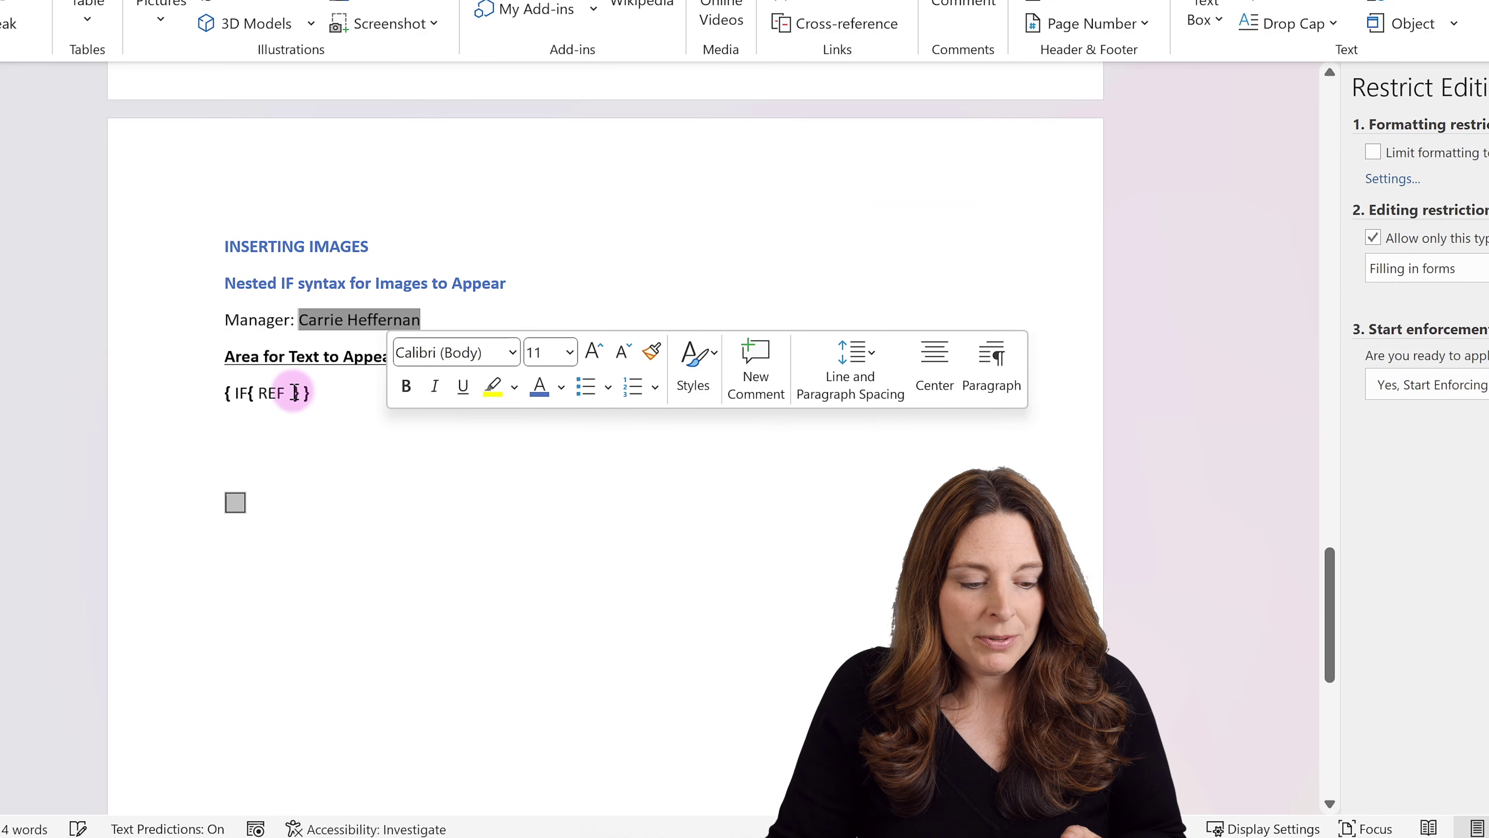
{"action": "left_click", "coordinate": [292, 391]}
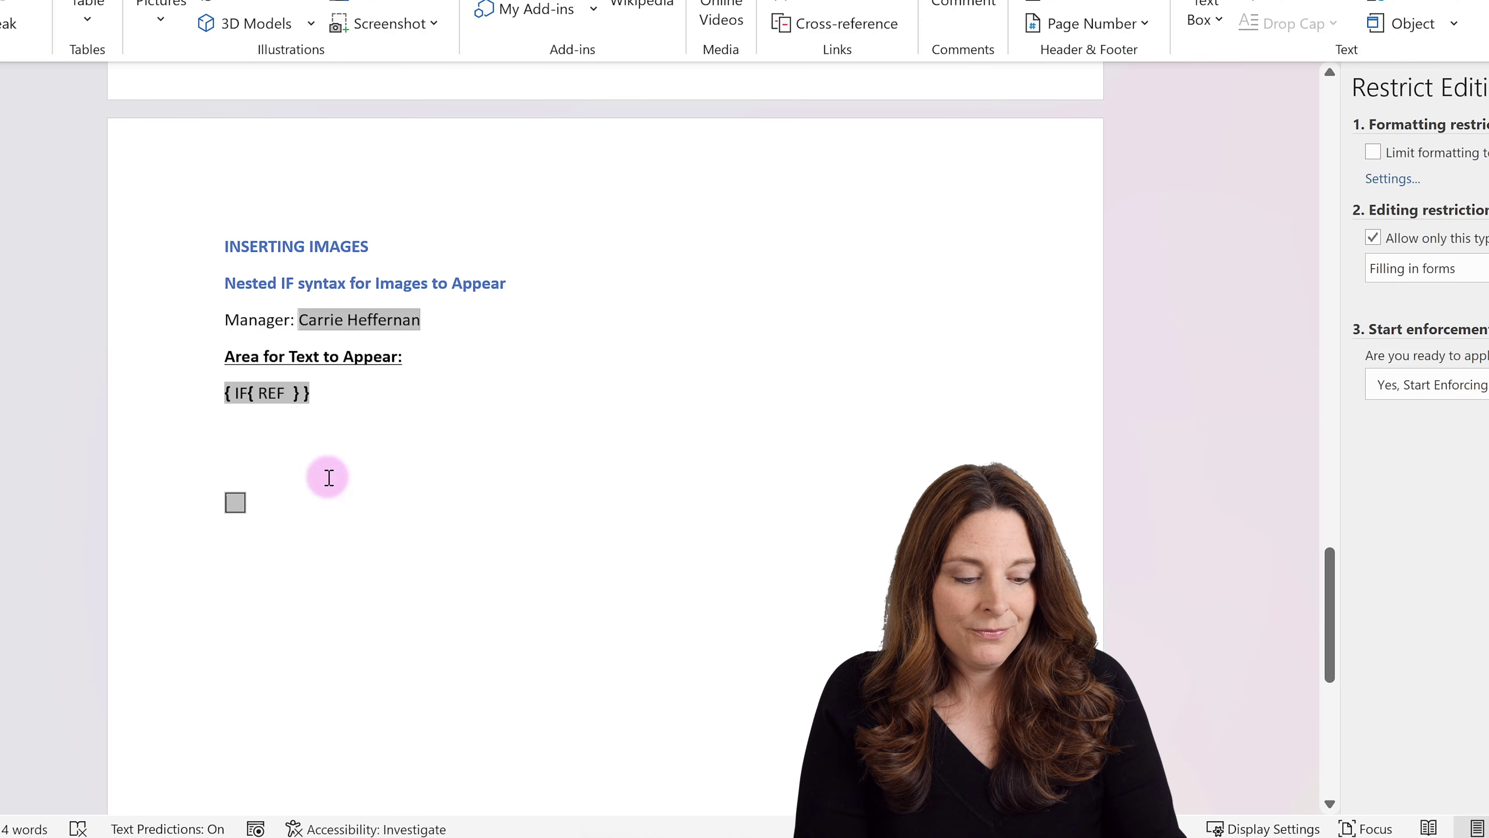
After REF, type Manager= with the first manager's name in quotes, then an empty pair of quotes.
{"action": "key", "text": "BackSpace"}
{"action": "key", "text": "BackSpace"}
{"action": "key", "text": "BackSpace"}
{"action": "key", "text": "BackSpace"}
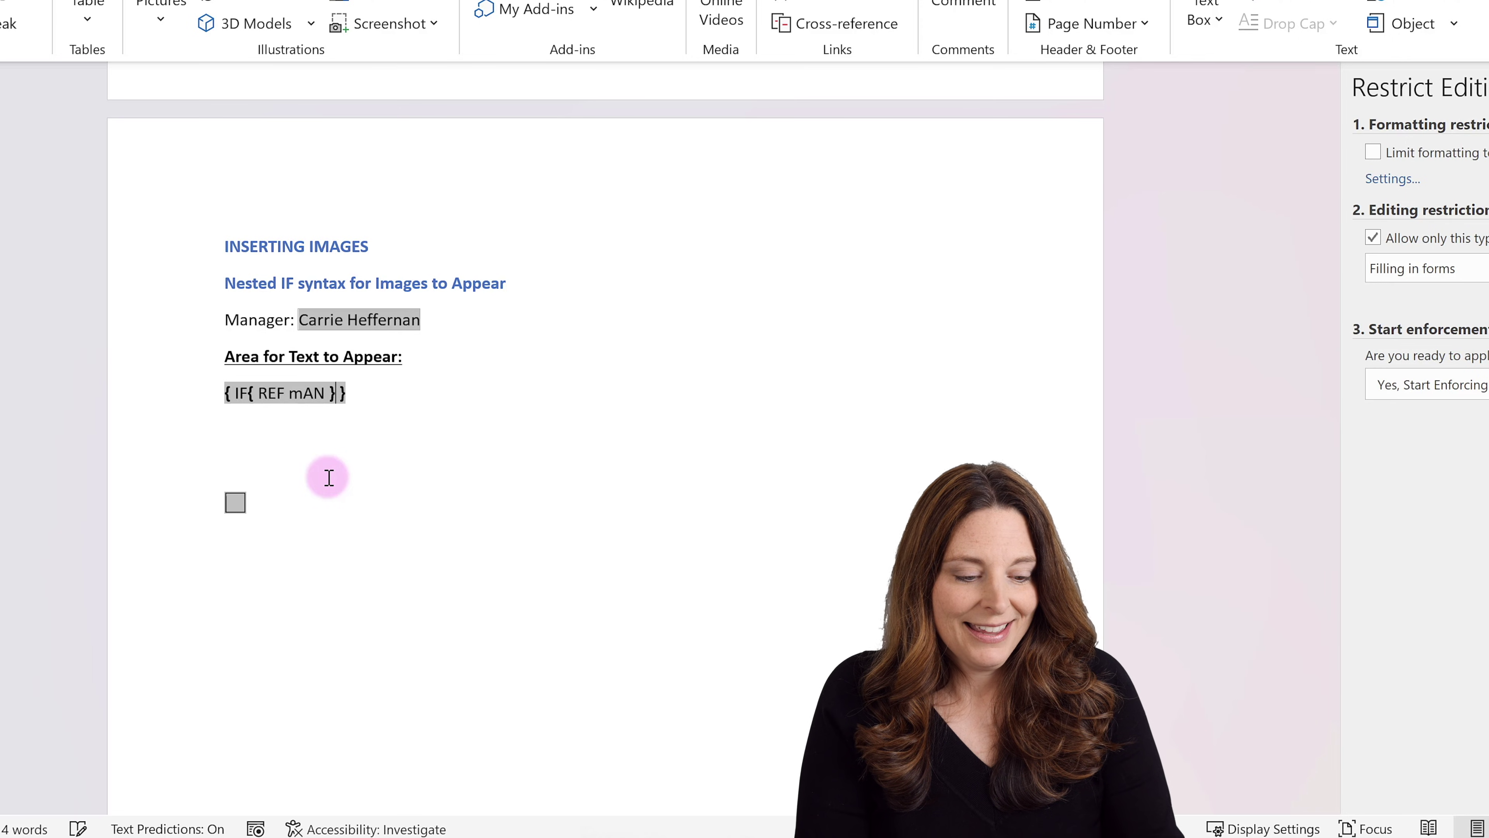
{"action": "key", "text": "BackSpace"}
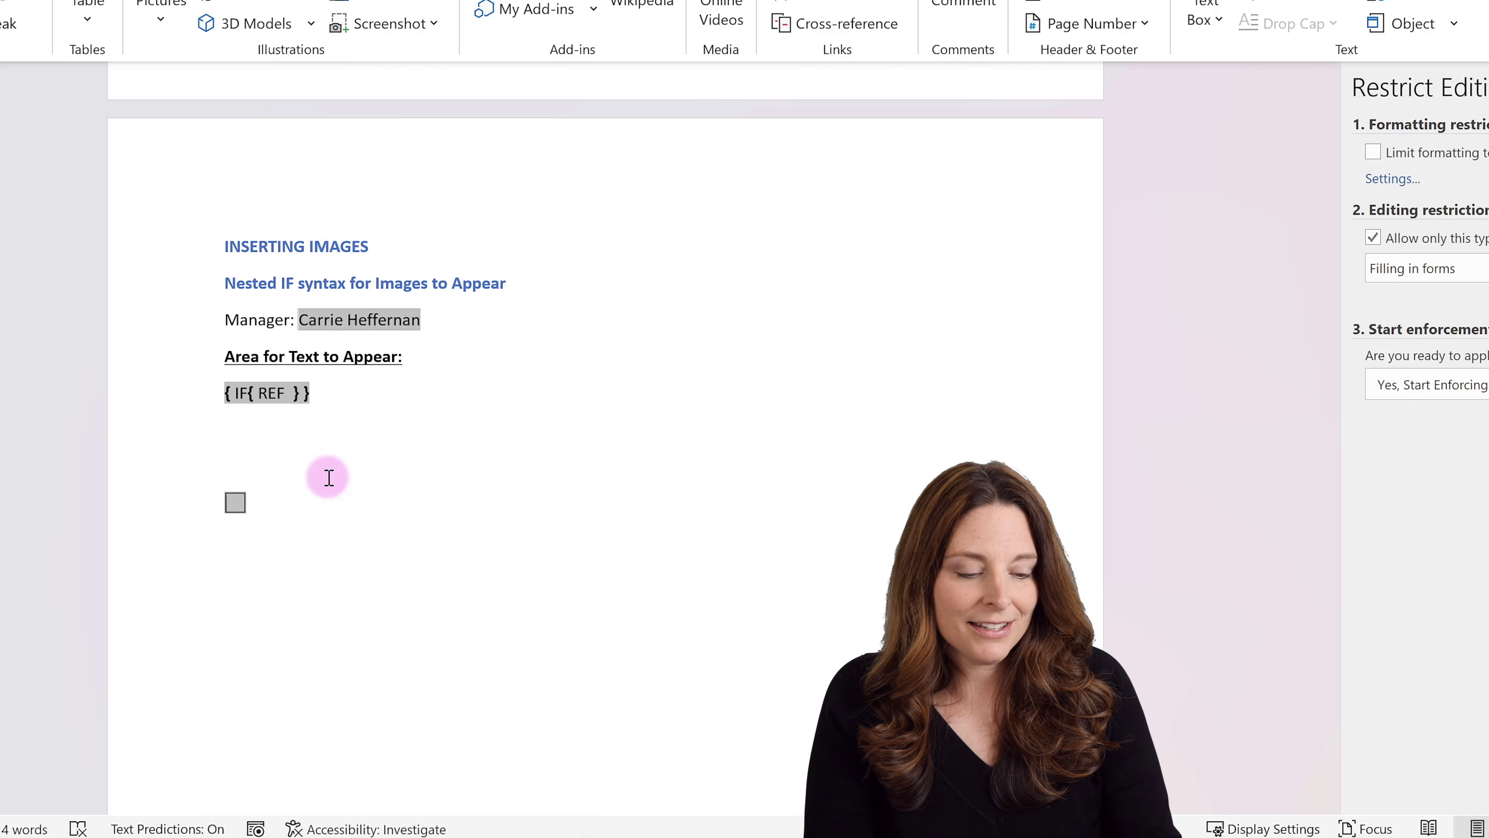
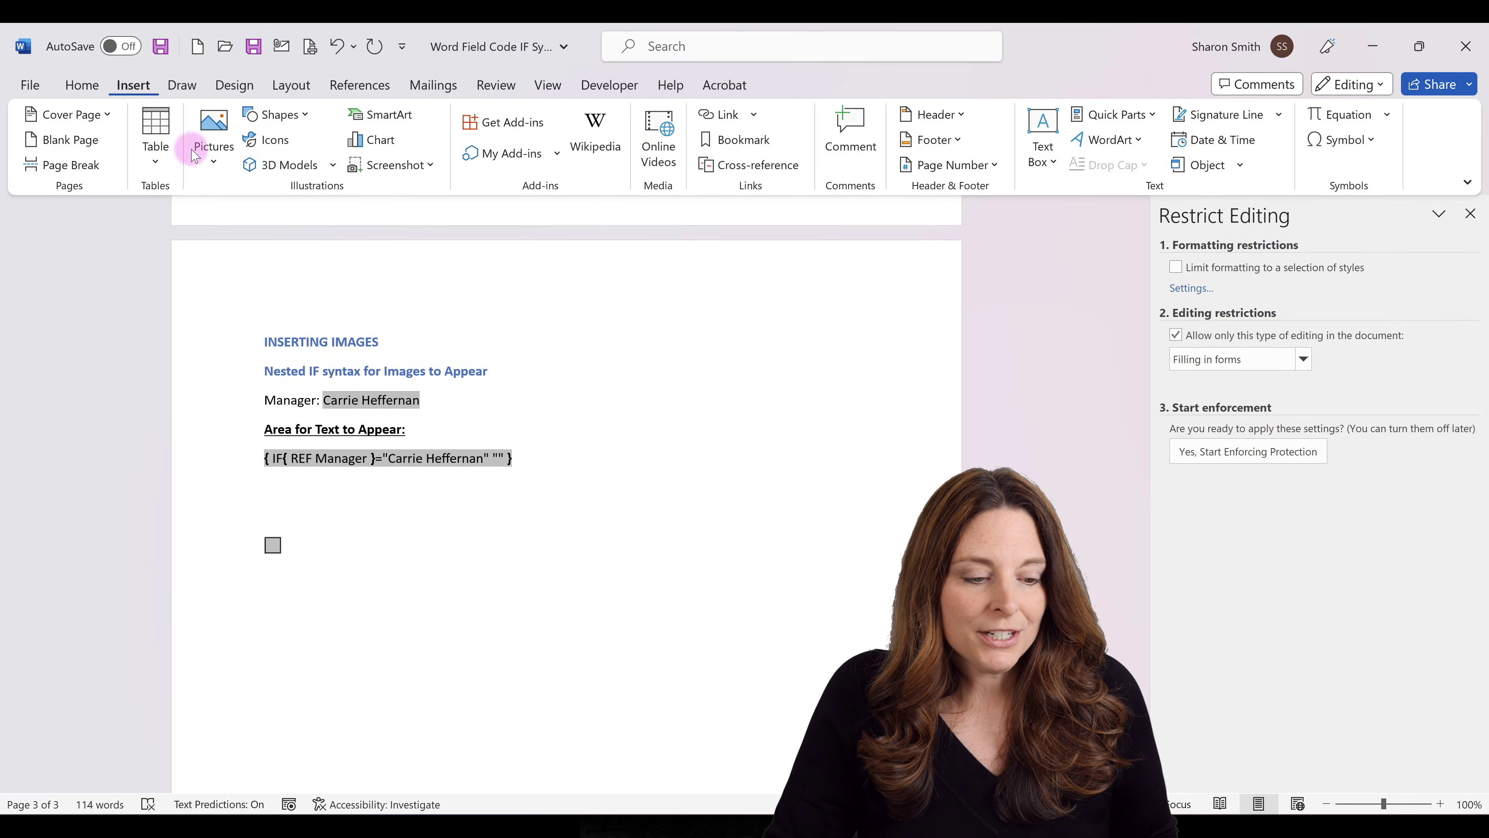
Insert the Signature 4 Transparent image from this device into the field's empty quotes.
{"action": "left_click", "coordinate": [211, 158]}
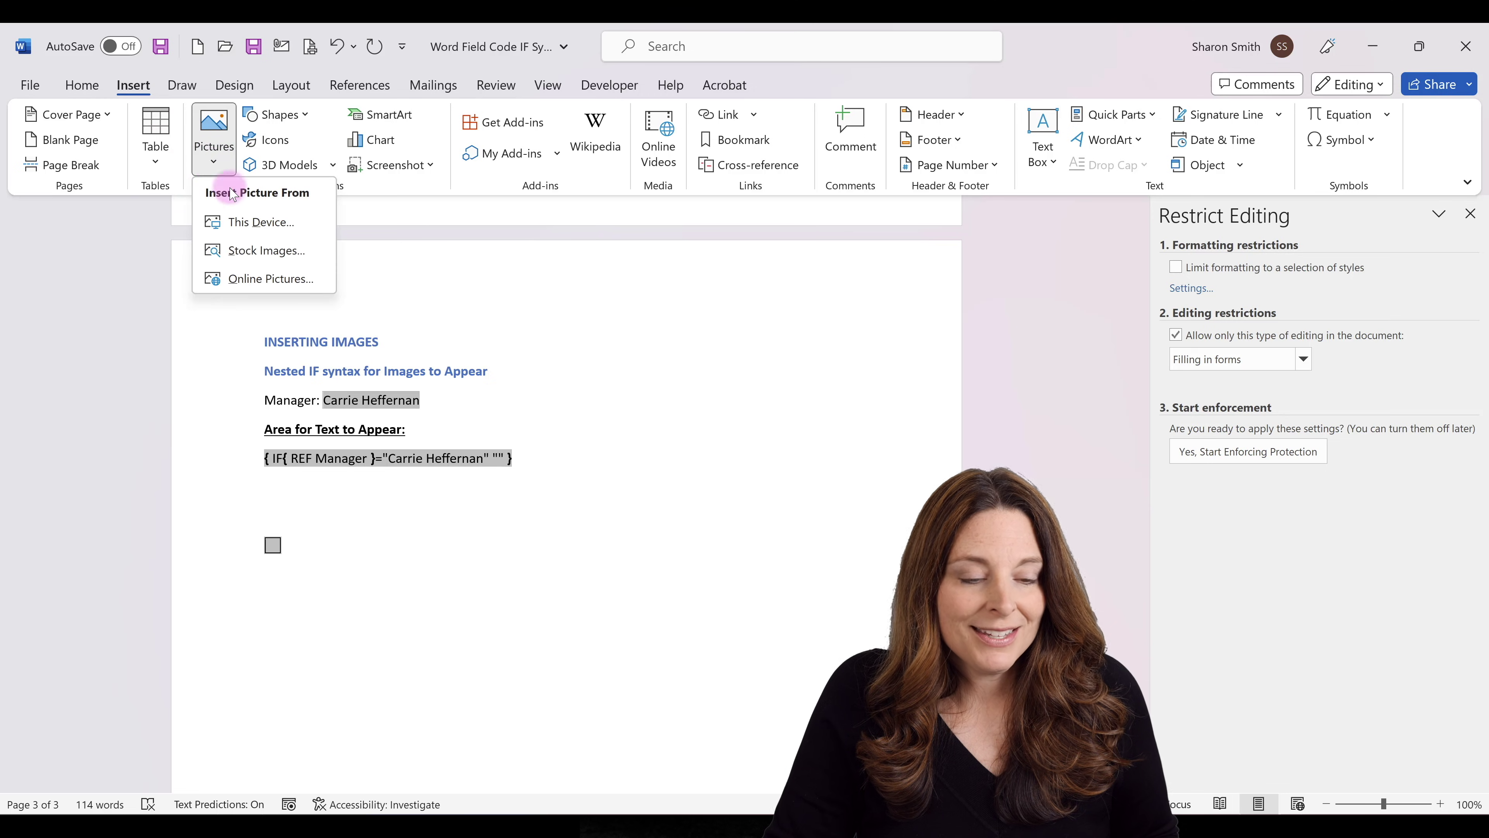
{"action": "left_click", "coordinate": [258, 223]}
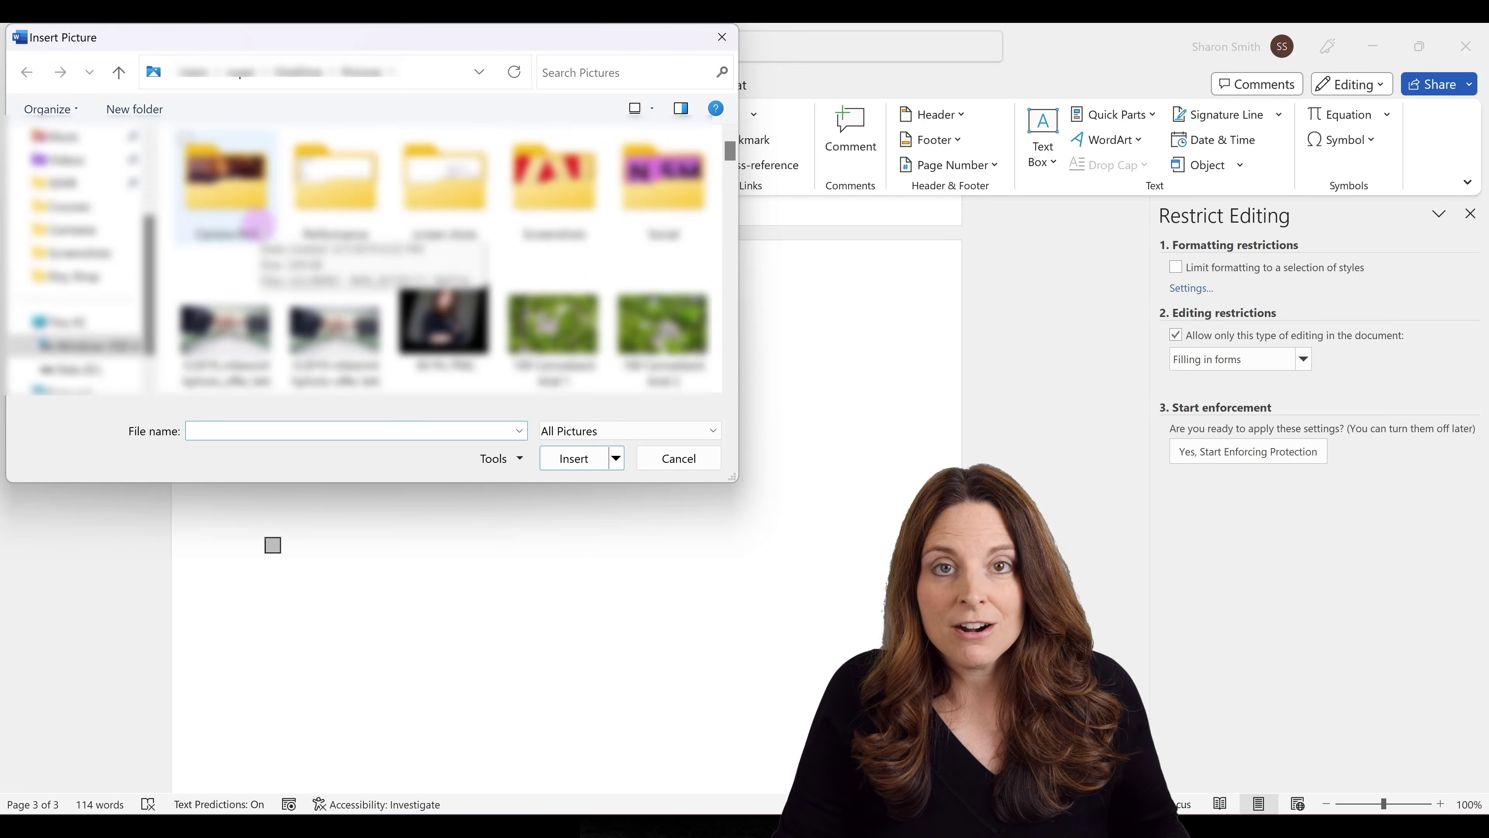
{"action": "scroll", "coordinate": [731, 319], "scroll_direction": "down", "scroll_amount": 15}
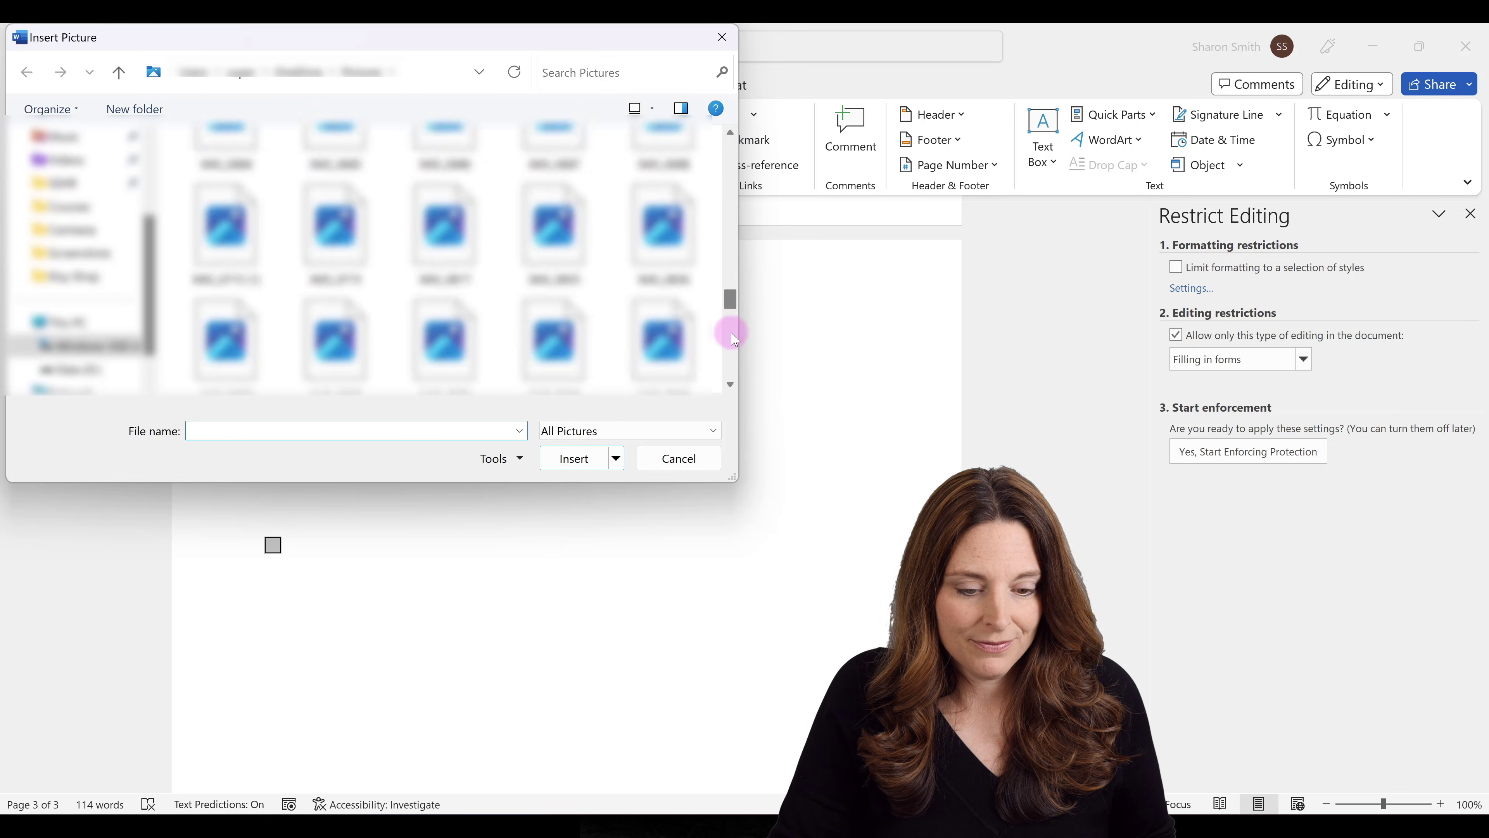
{"action": "left_click", "coordinate": [549, 200]}
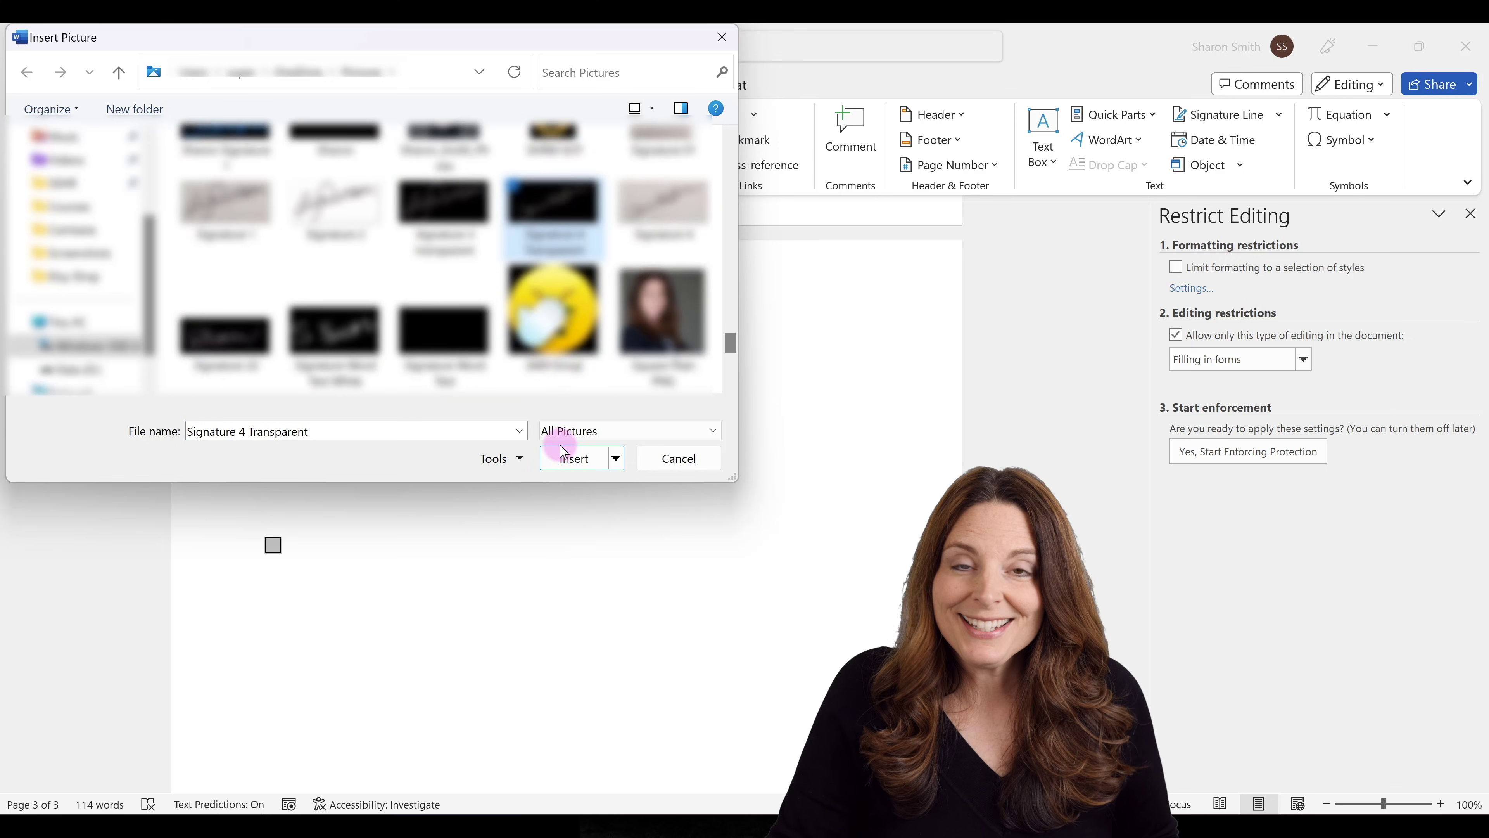
{"action": "left_click", "coordinate": [573, 460]}
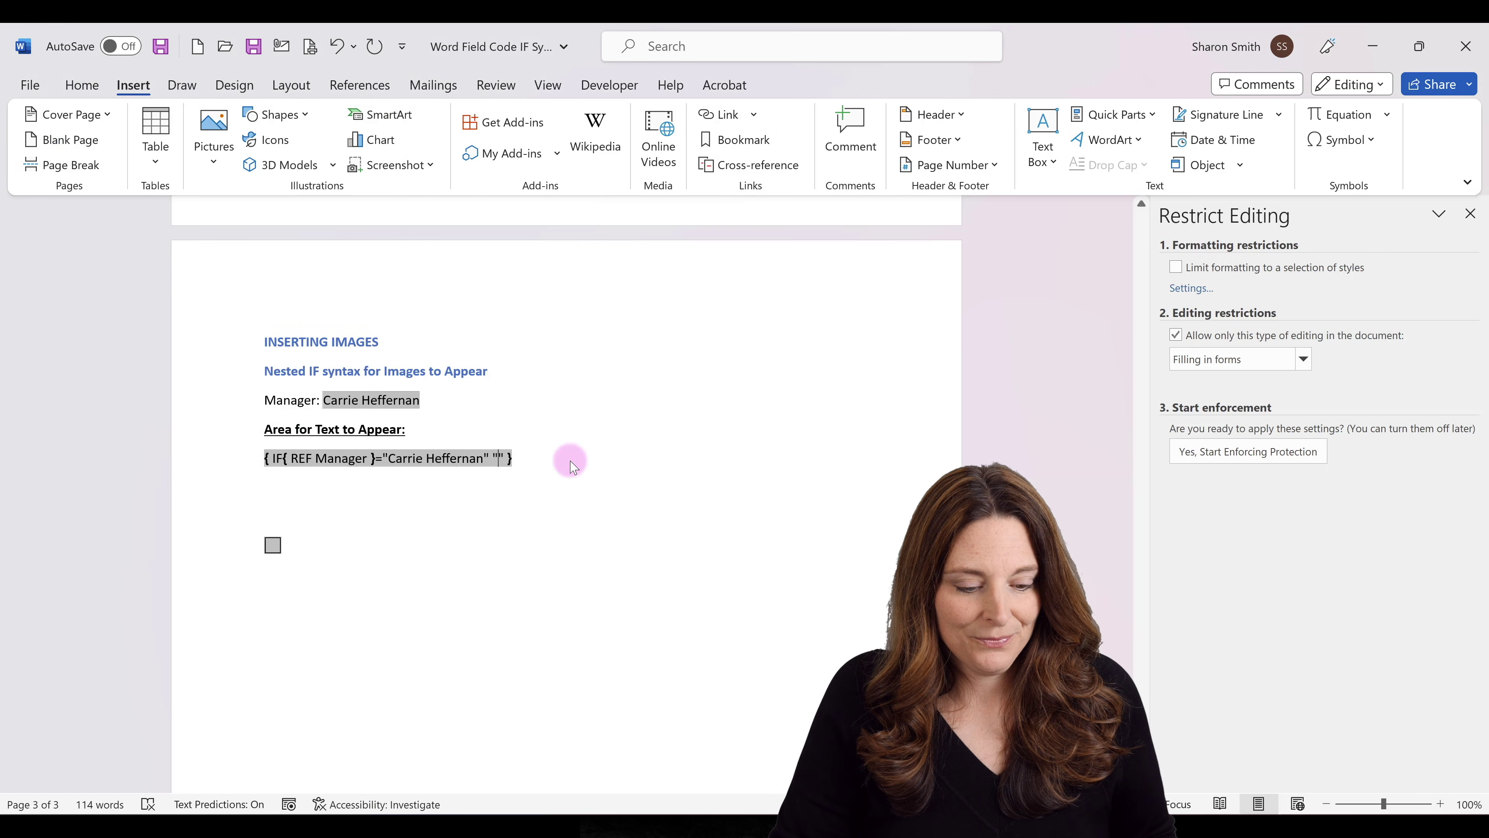
Shrink the signature picture to 1 by 2.13 inches and tilt it slightly clockwise.
{"action": "left_click", "coordinate": [711, 607]}
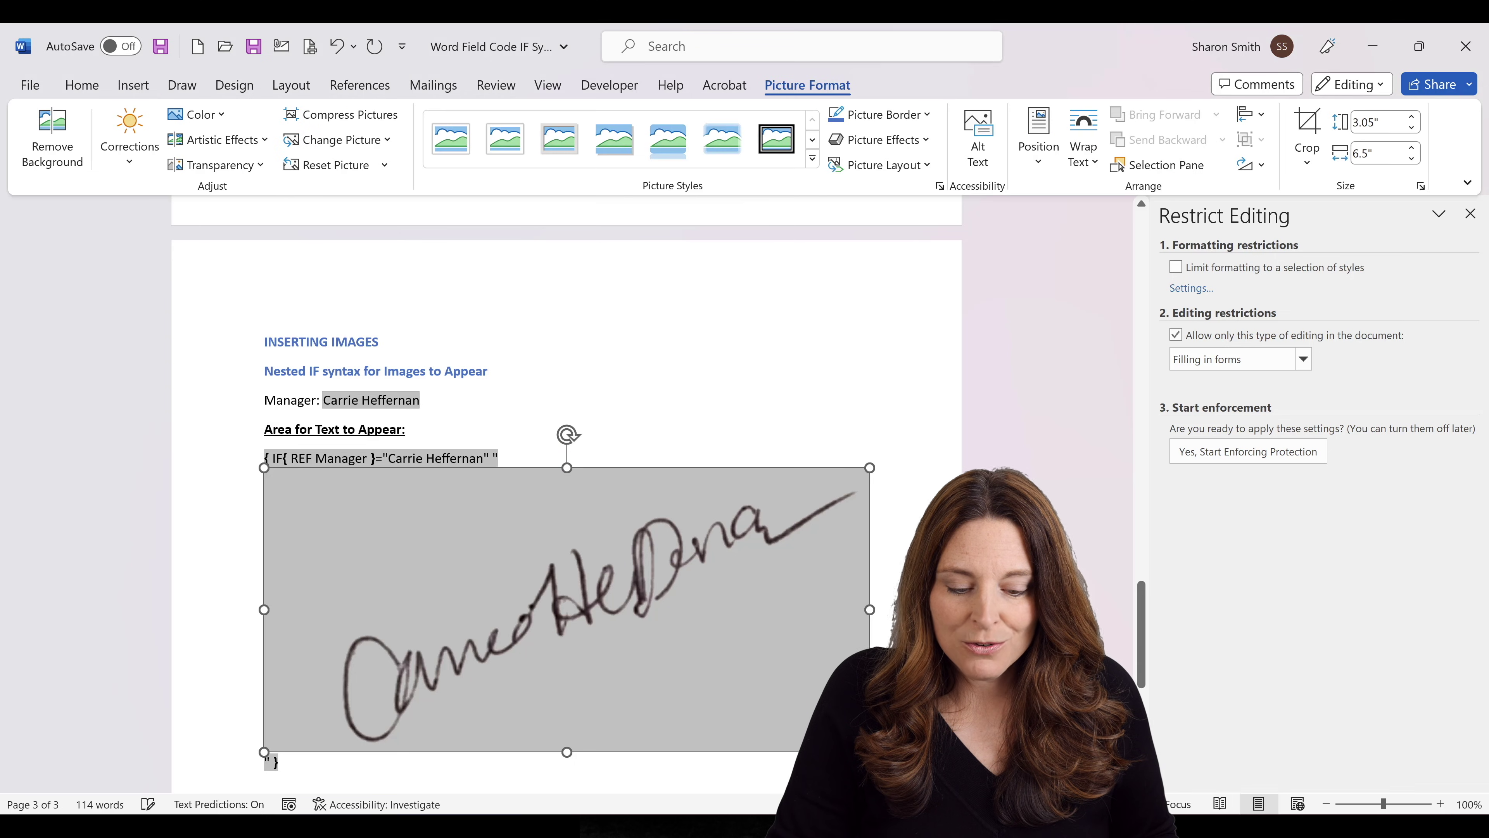
{"action": "mouse_move", "coordinate": [869, 753]}
{"action": "left_mouse_down"}
{"action": "mouse_move", "coordinate": [532, 525]}
{"action": "mouse_move", "coordinate": [508, 502]}
{"action": "mouse_move", "coordinate": [556, 469]}
{"action": "left_mouse_up"}
{"action": "mouse_move", "coordinate": [803, 713]}
{"action": "left_mouse_down"}
{"action": "mouse_move", "coordinate": [591, 548]}
{"action": "mouse_move", "coordinate": [695, 515]}
{"action": "left_mouse_up"}
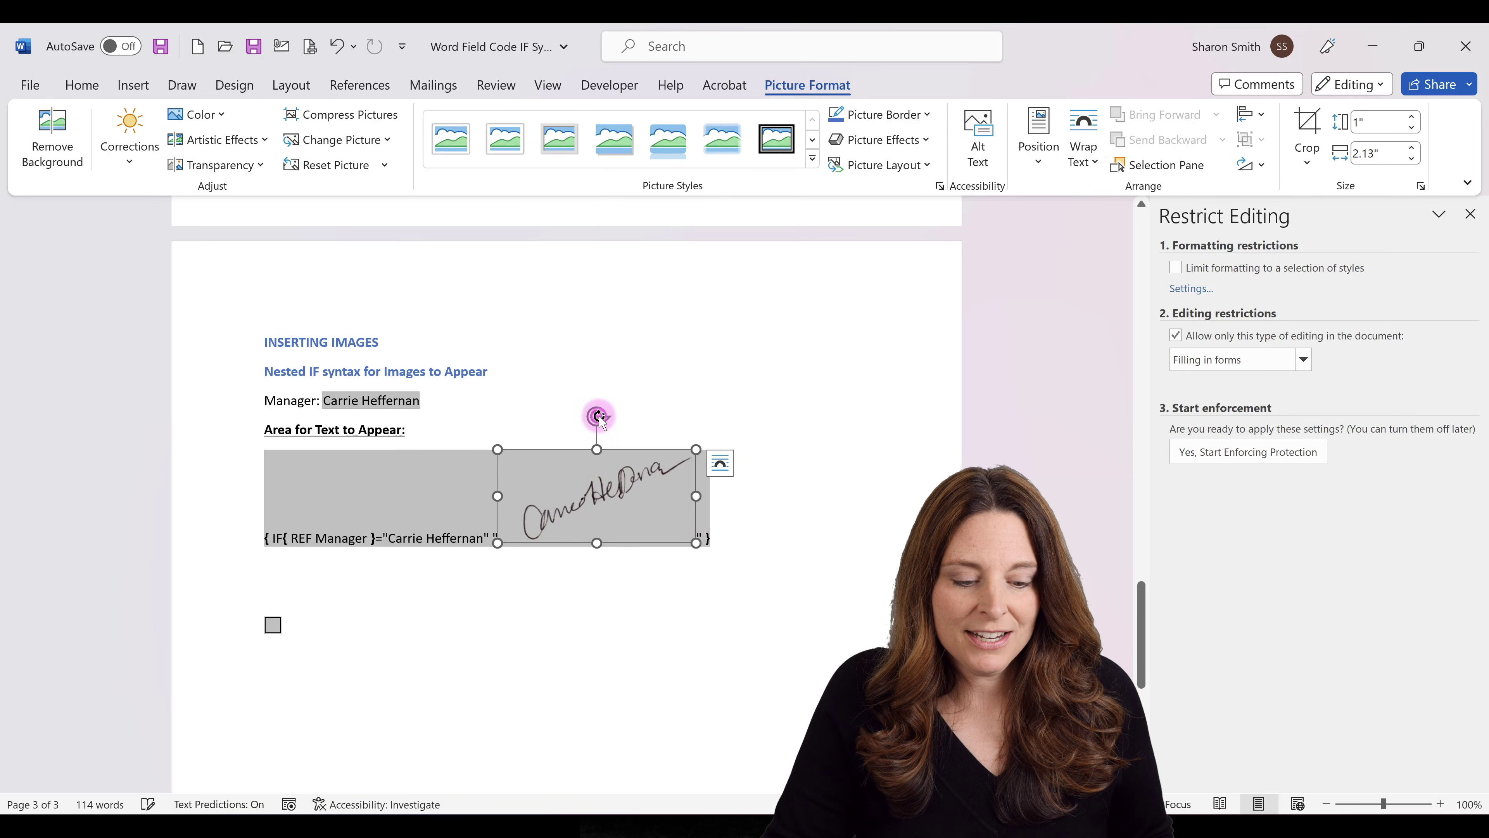
{"action": "left_click_drag", "start_coordinate": [599, 418], "coordinate": [630, 422]}
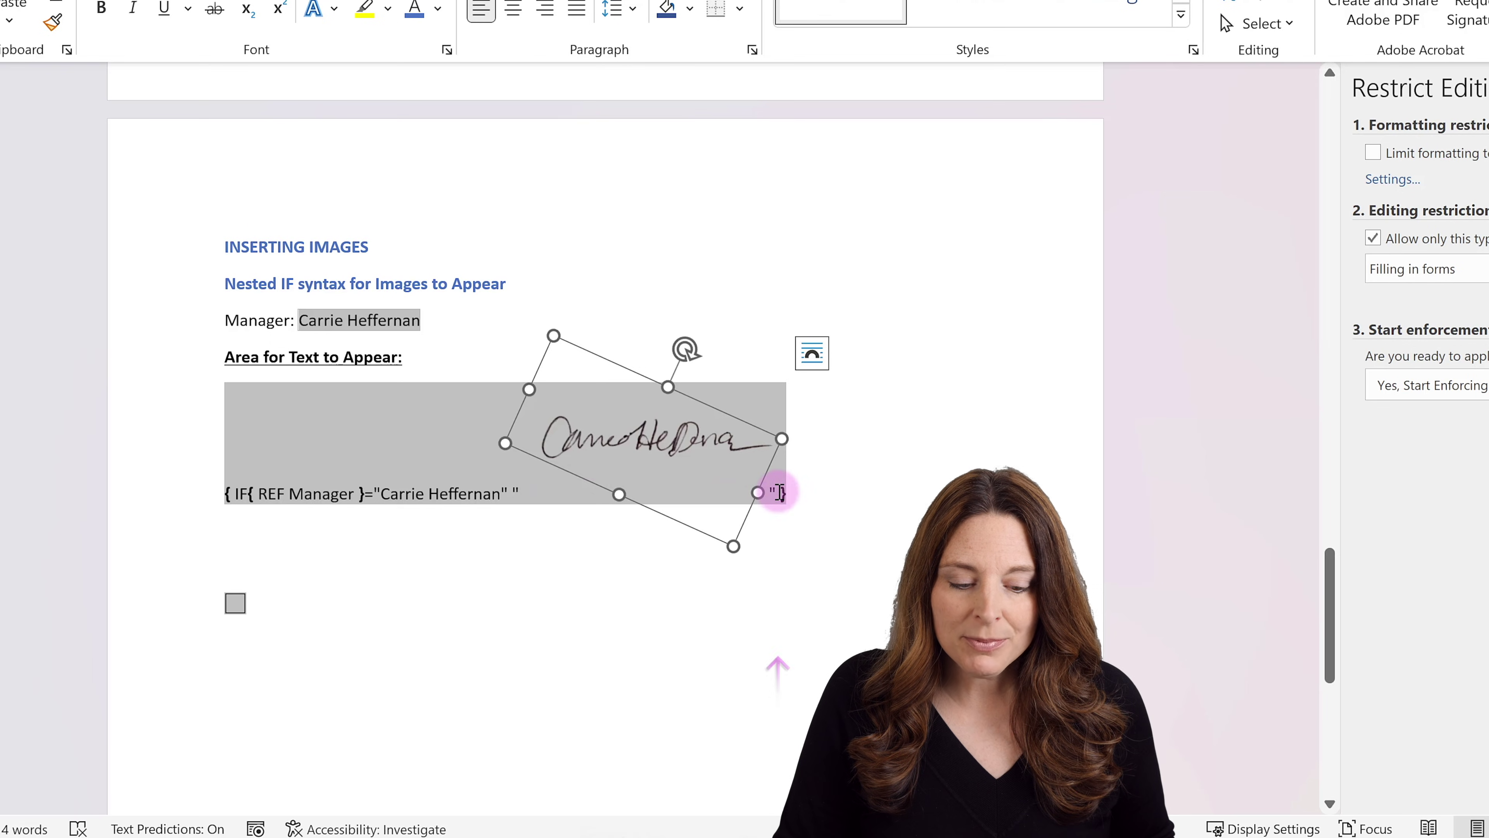
Before the closing brace, nest an IF field testing REF Manager against the second manager's quoted name, with empty quotes.
{"action": "left_click", "coordinate": [777, 493]}
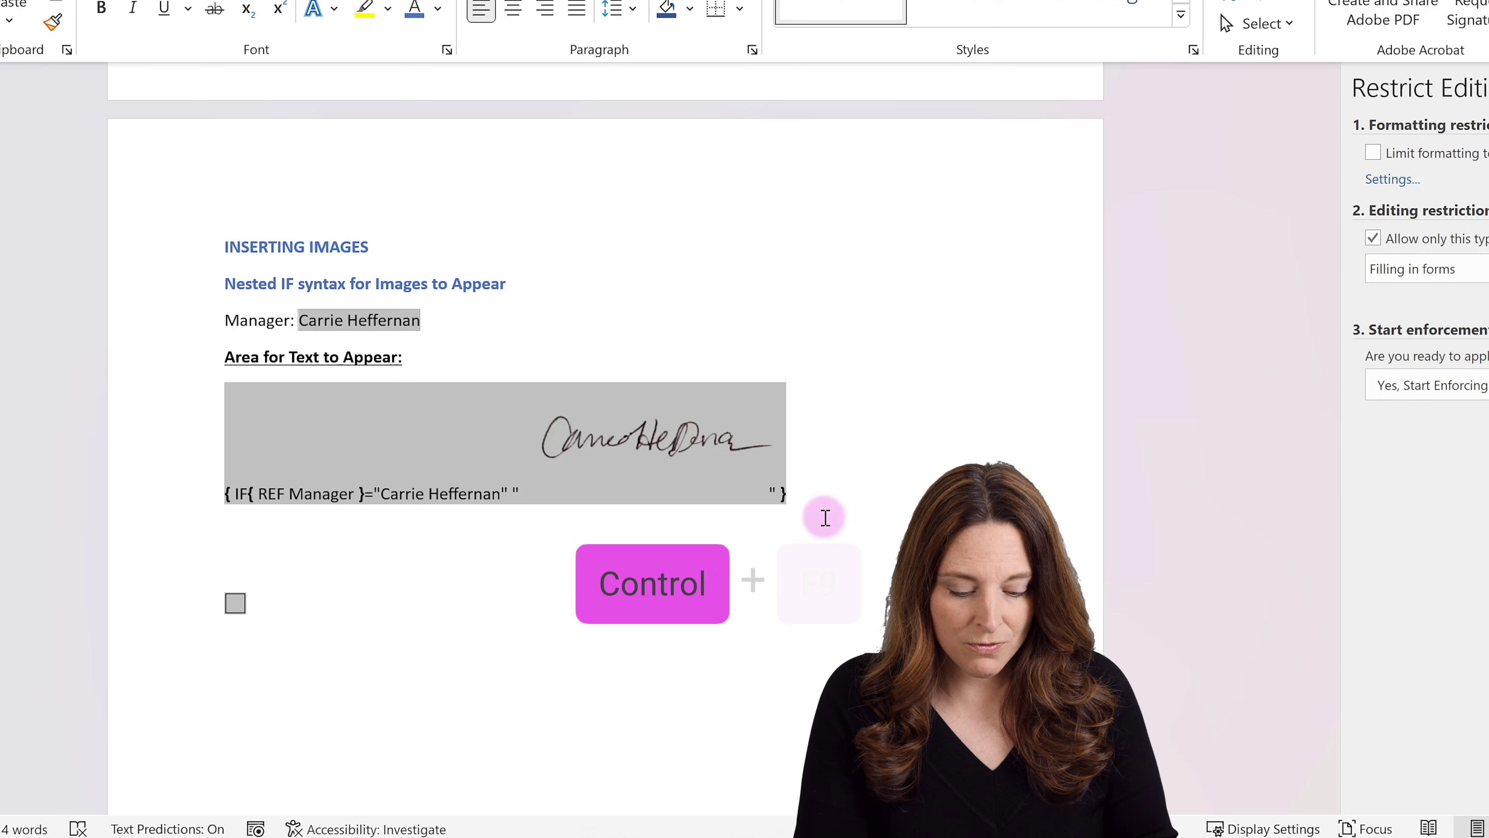
{"action": "key", "text": "ctrl+F9"}
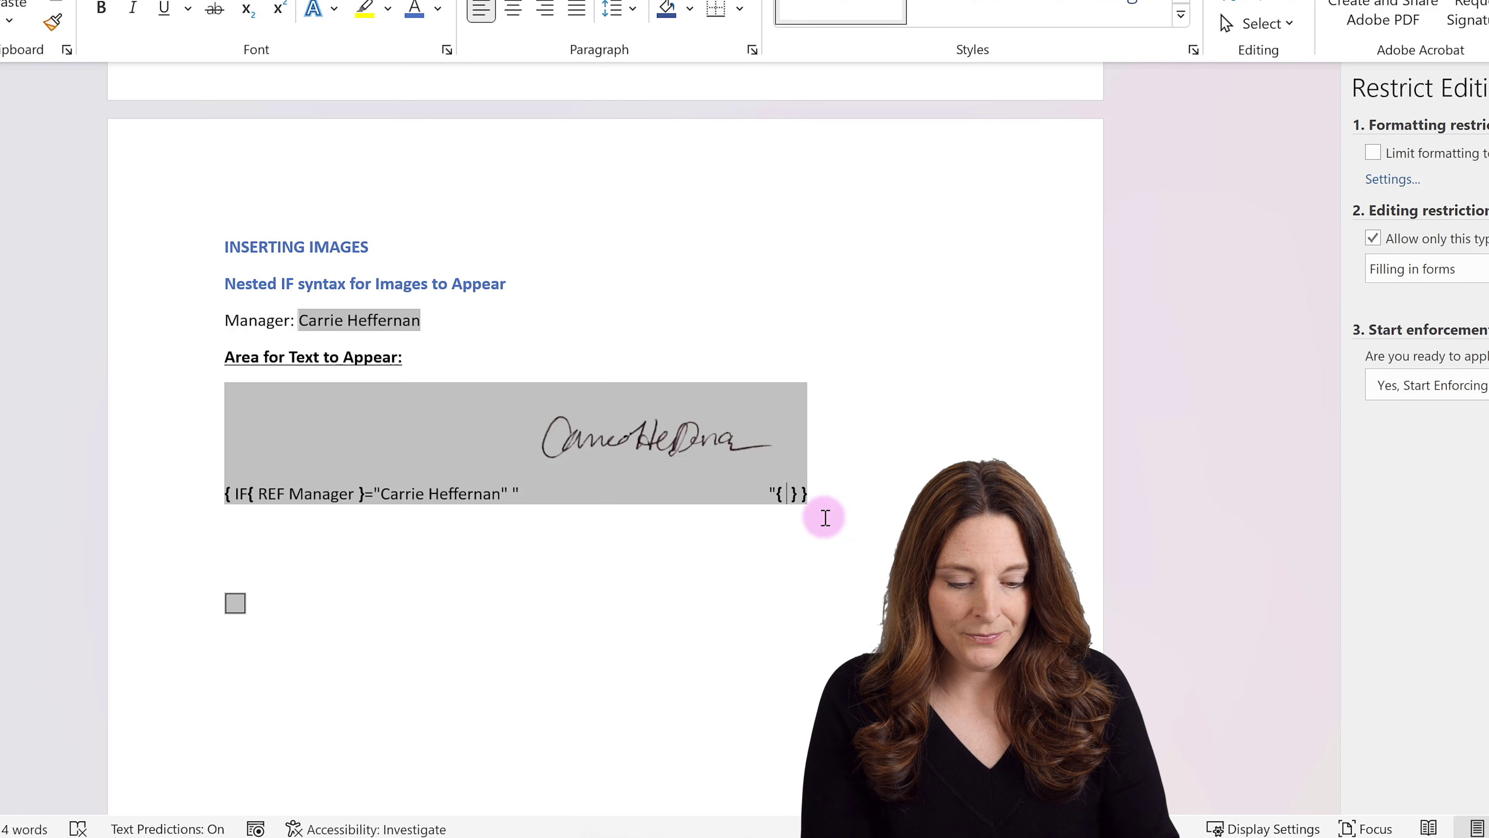
{"action": "type", "text": "IF"}
{"action": "key", "text": "ctrl+F9"}
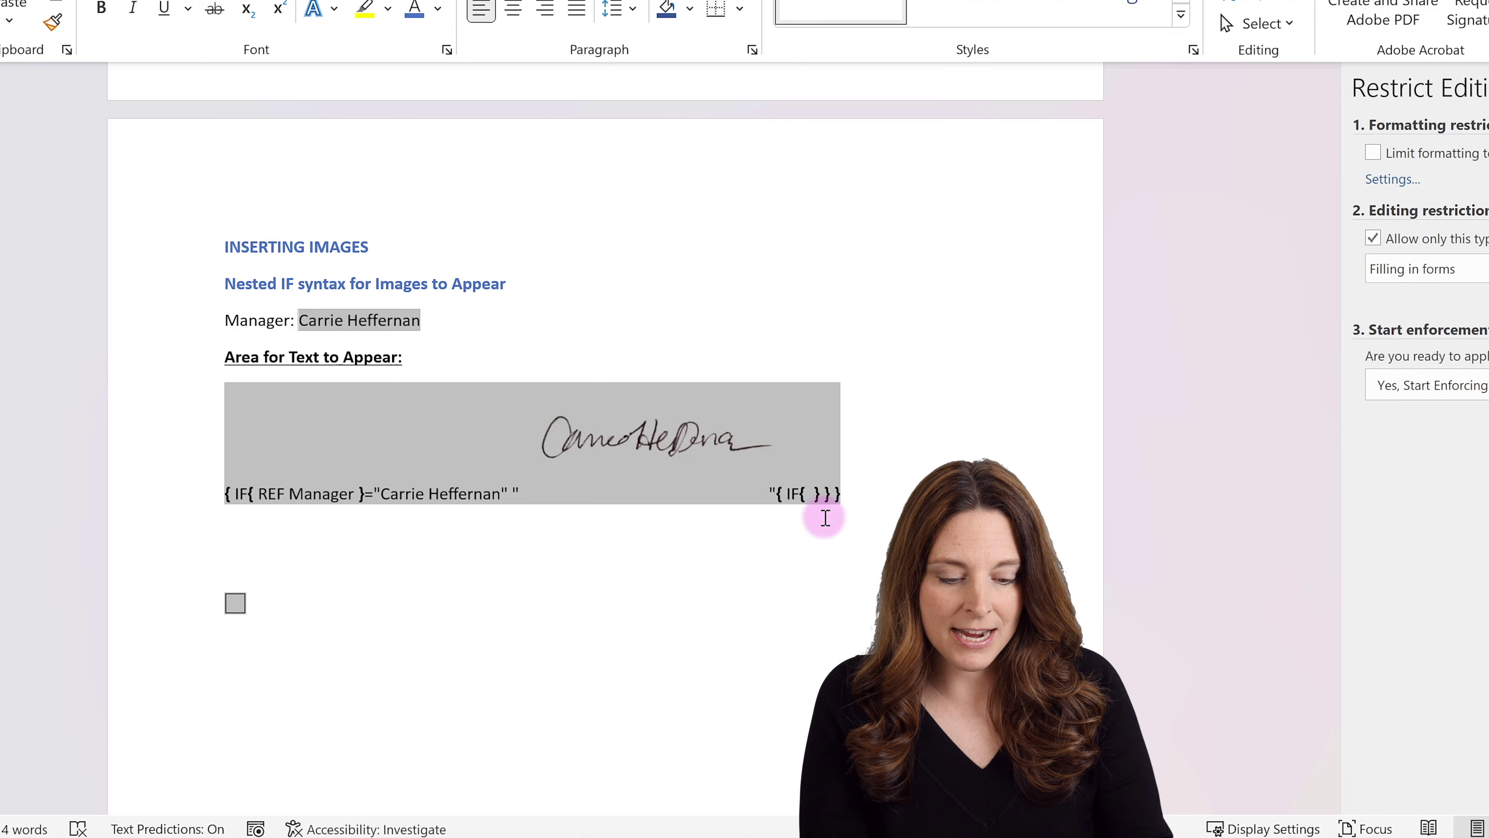
{"action": "type", "text": "REF "}
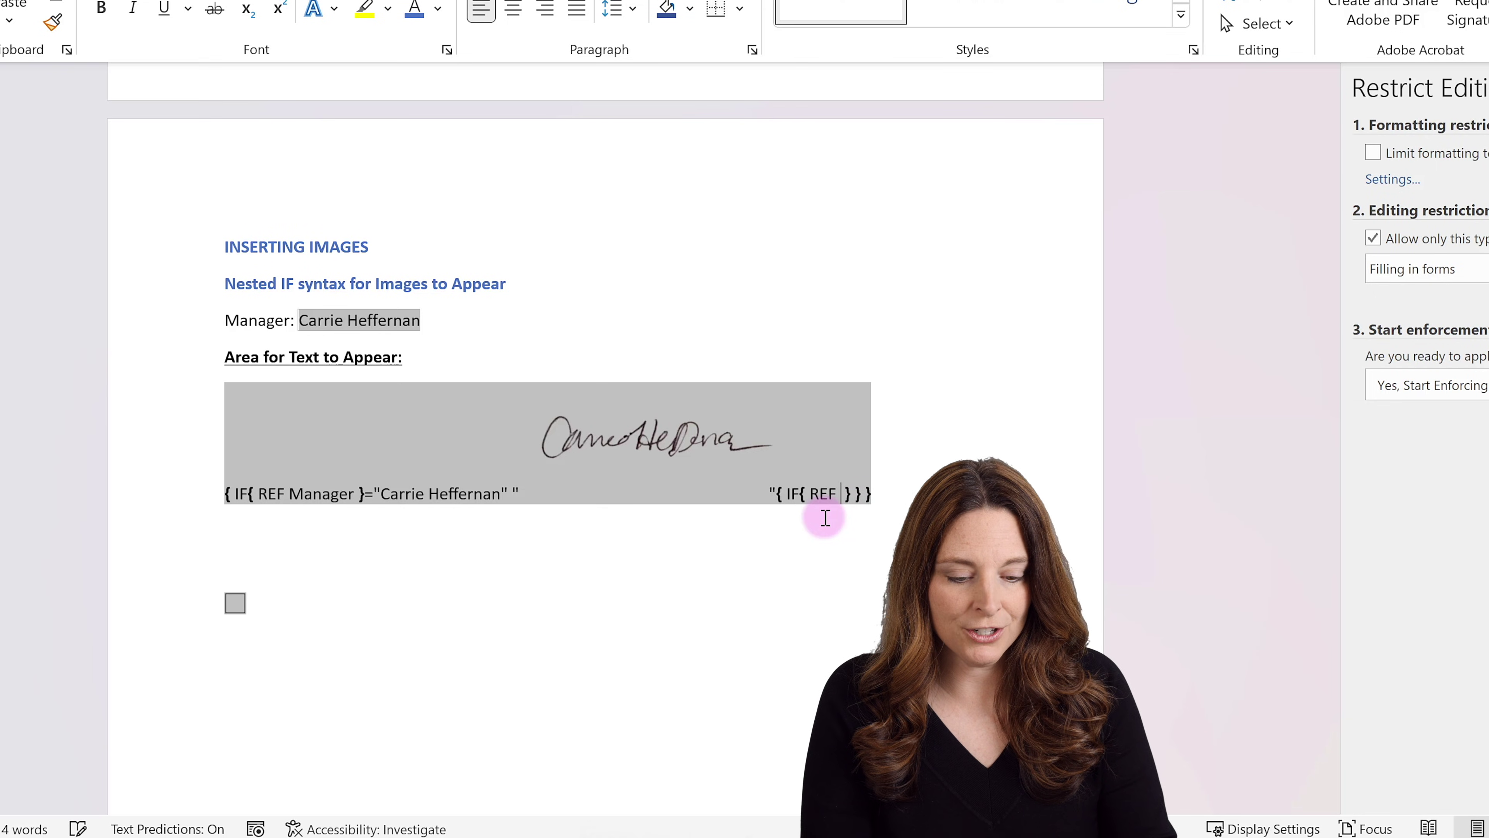
{"action": "type", "text": "Manager }"}
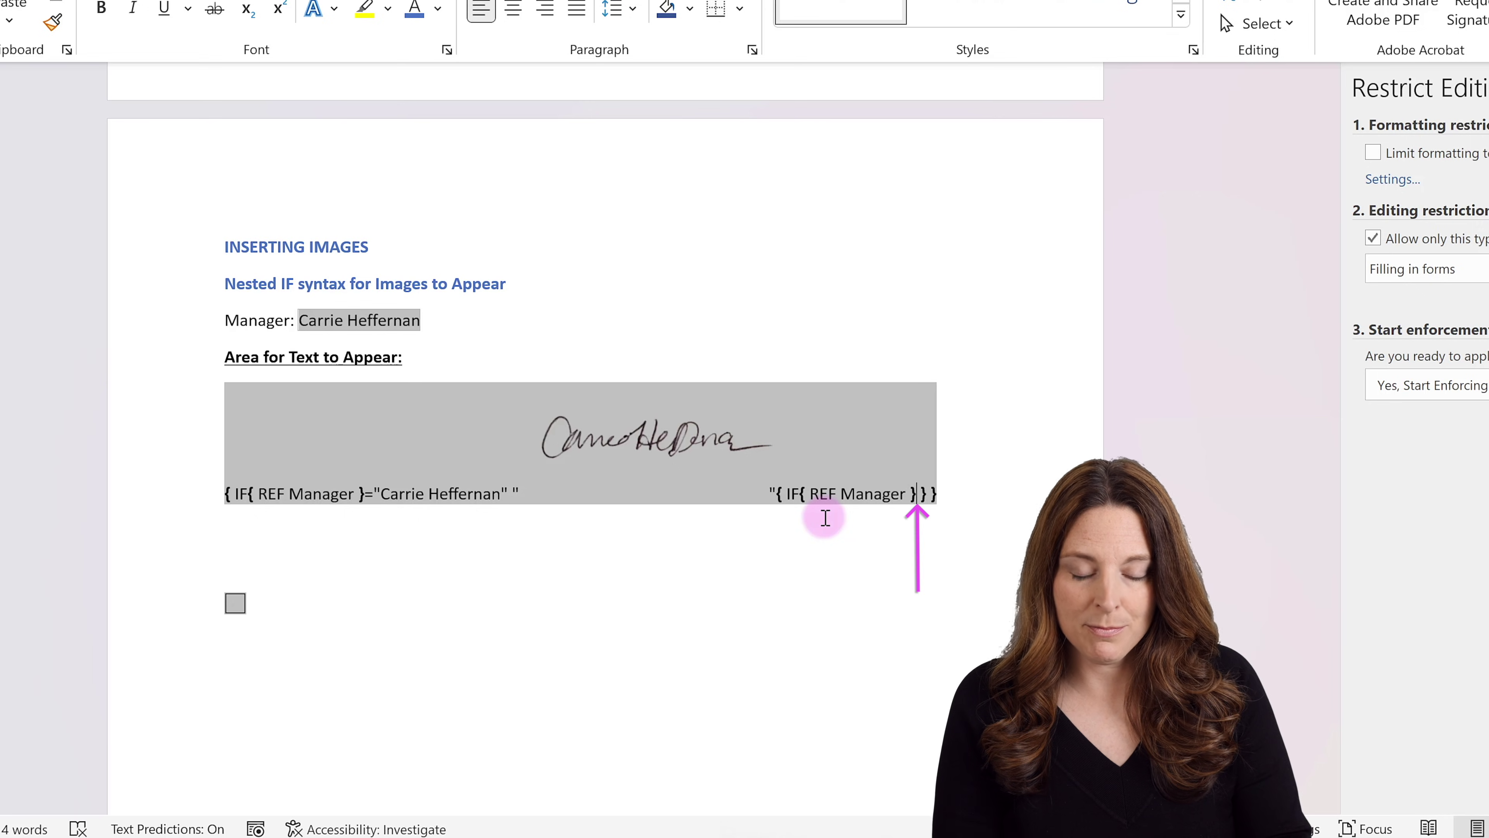
{"action": "type", "text": "="}
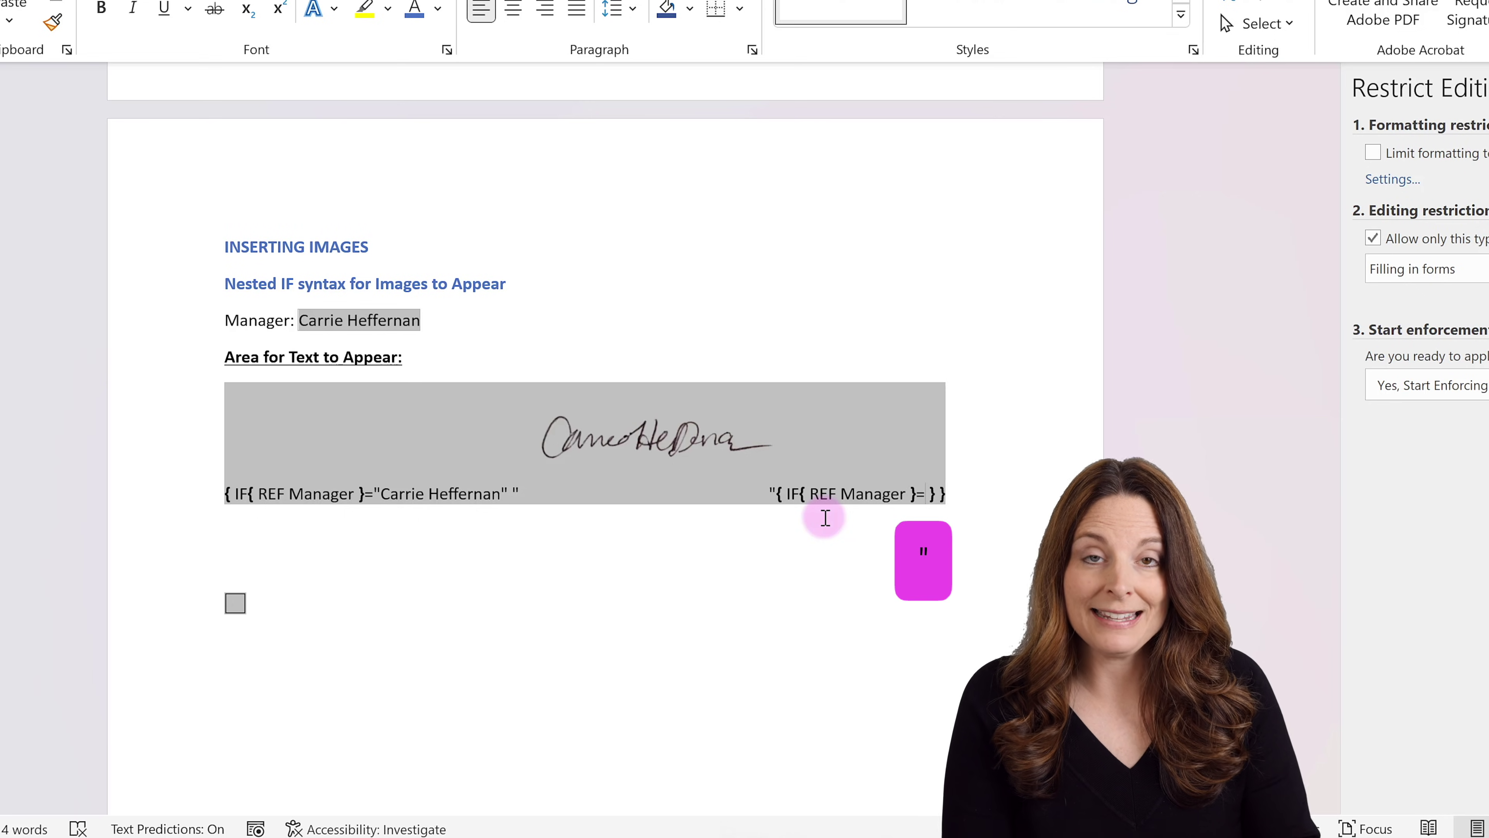
{"action": "type", "text": "\""}
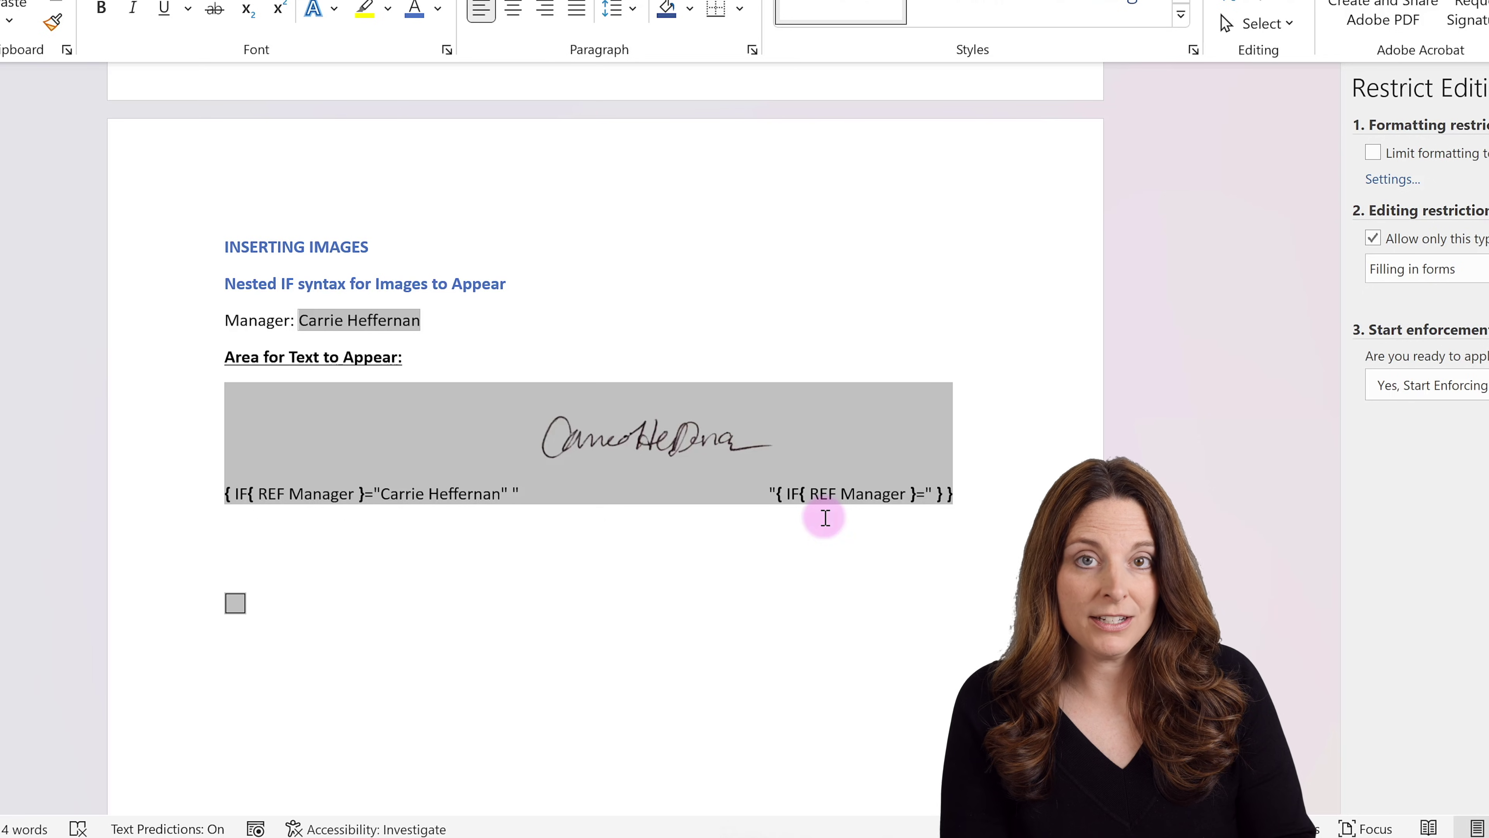
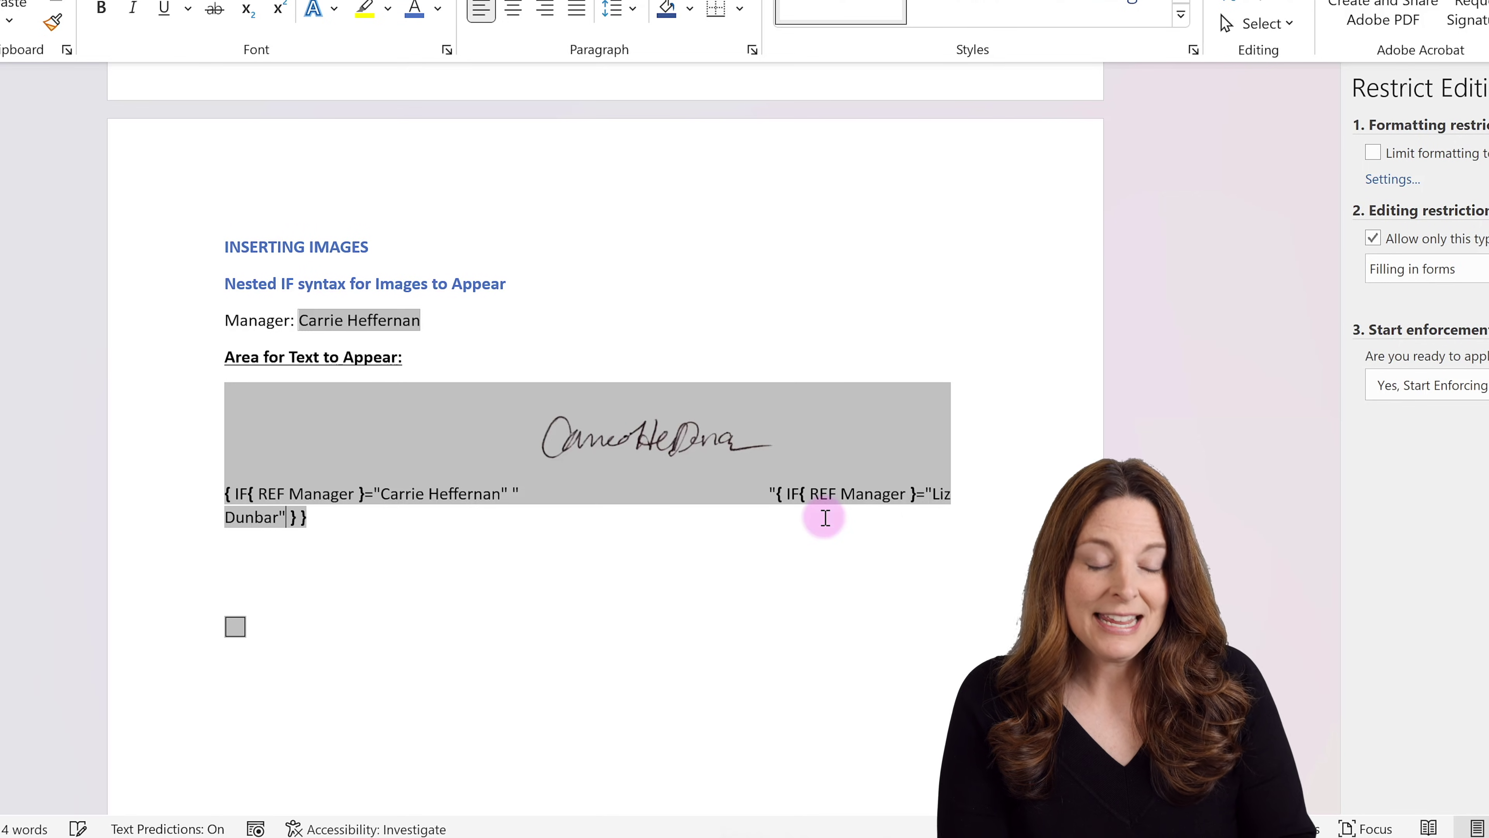
{"action": "type", "text": " \""}
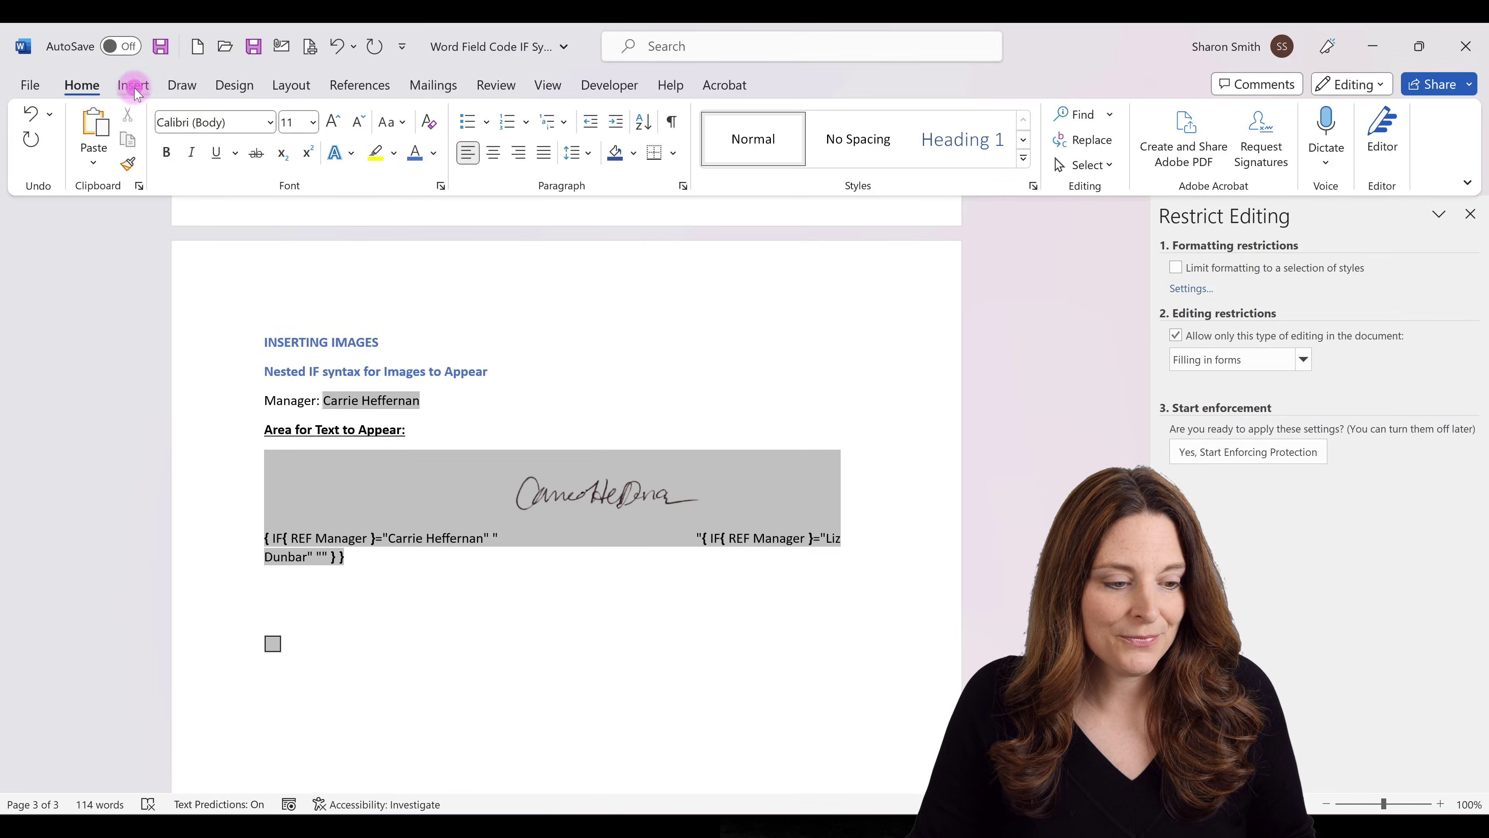
Insert the Signature 3 transparent image from this device into the nested IF's result quotes.
{"action": "left_click", "coordinate": [134, 85]}
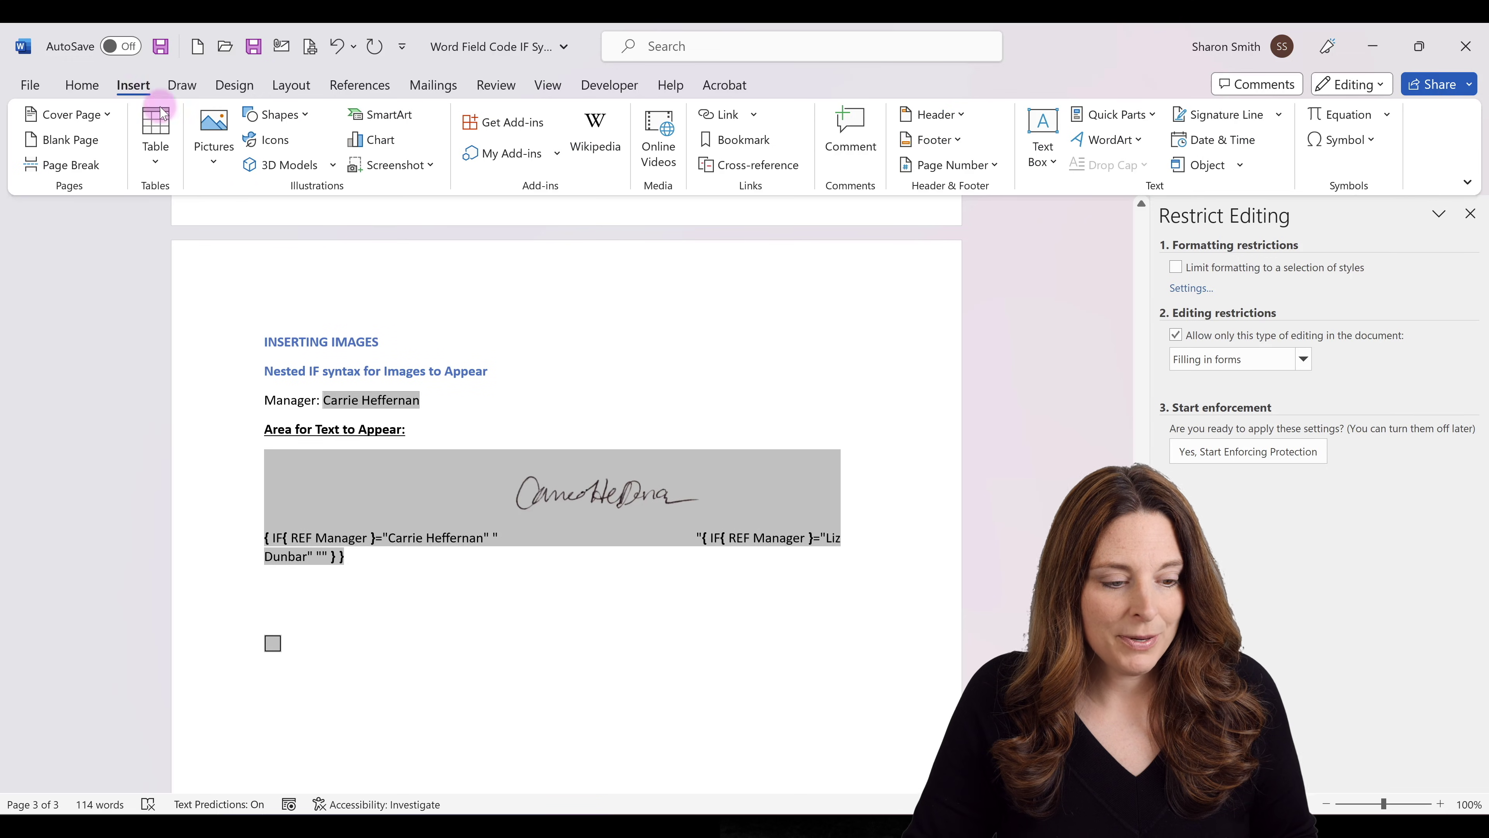
{"action": "left_click", "coordinate": [214, 165]}
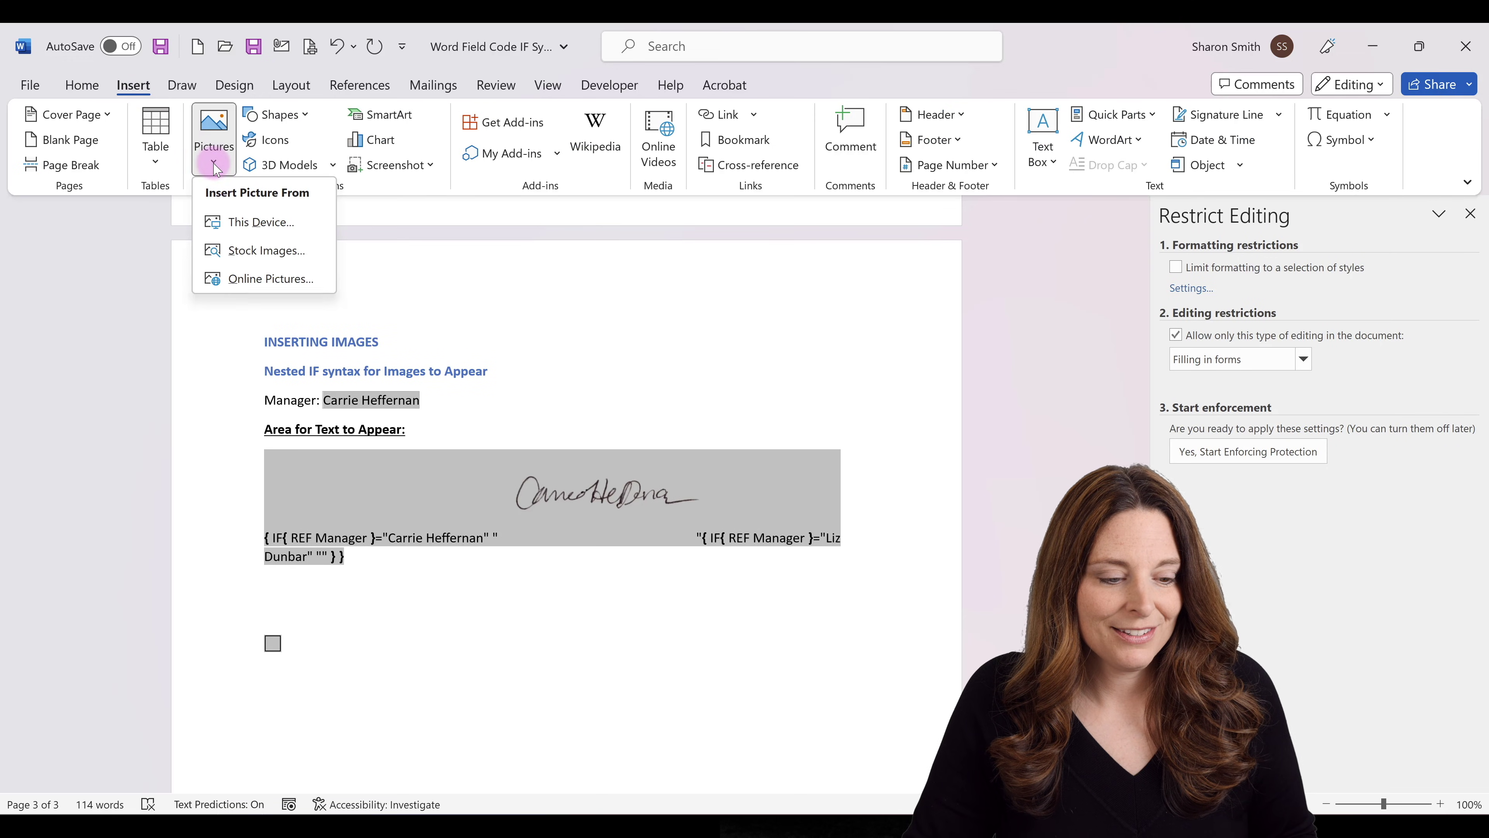
{"action": "left_click", "coordinate": [263, 222]}
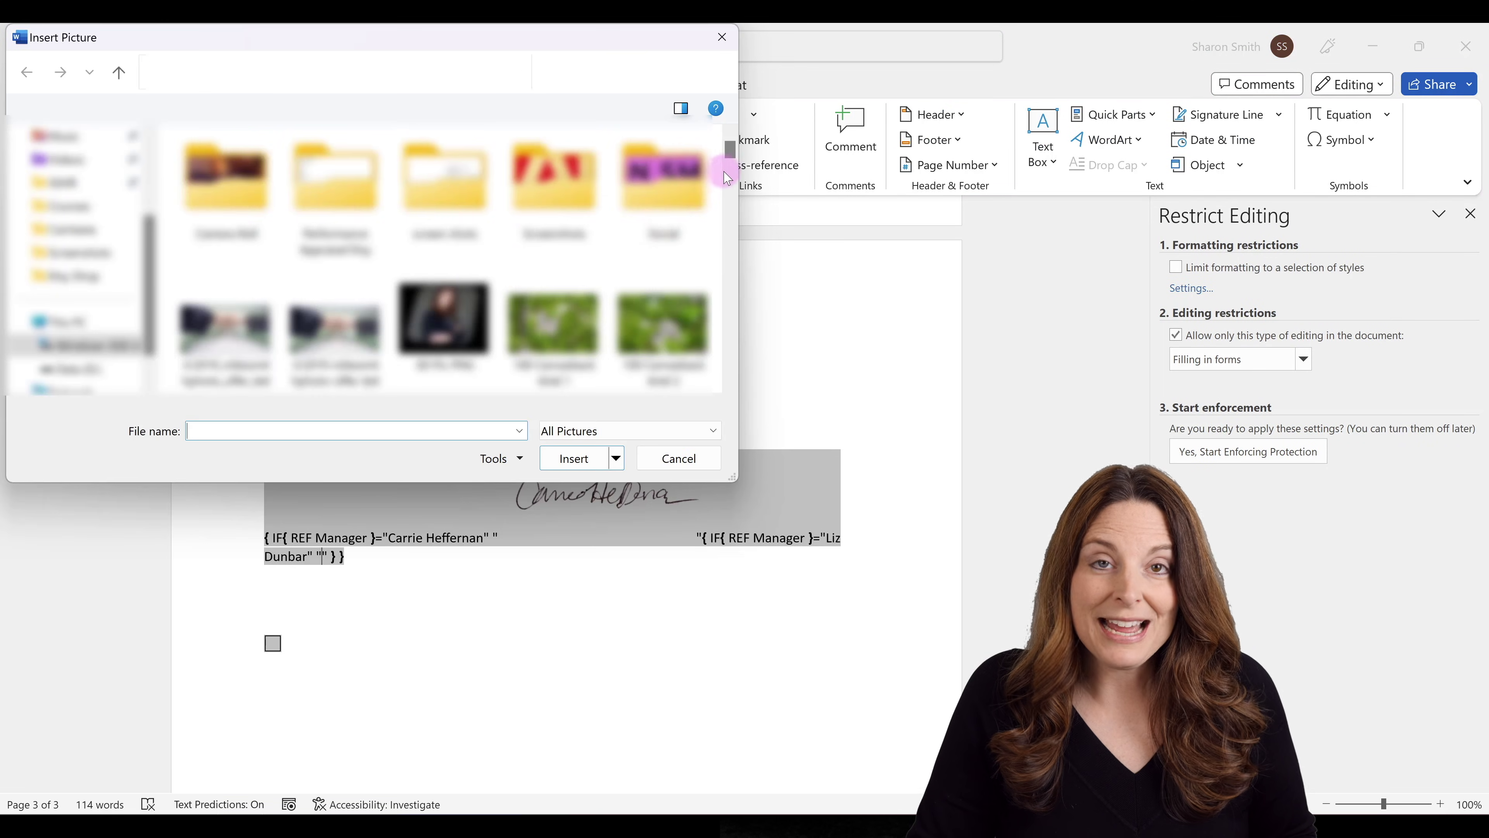
{"action": "left_click_drag", "start_coordinate": [734, 154], "coordinate": [733, 343]}
{"action": "left_click", "coordinate": [444, 229]}
{"action": "left_click", "coordinate": [573, 458]}
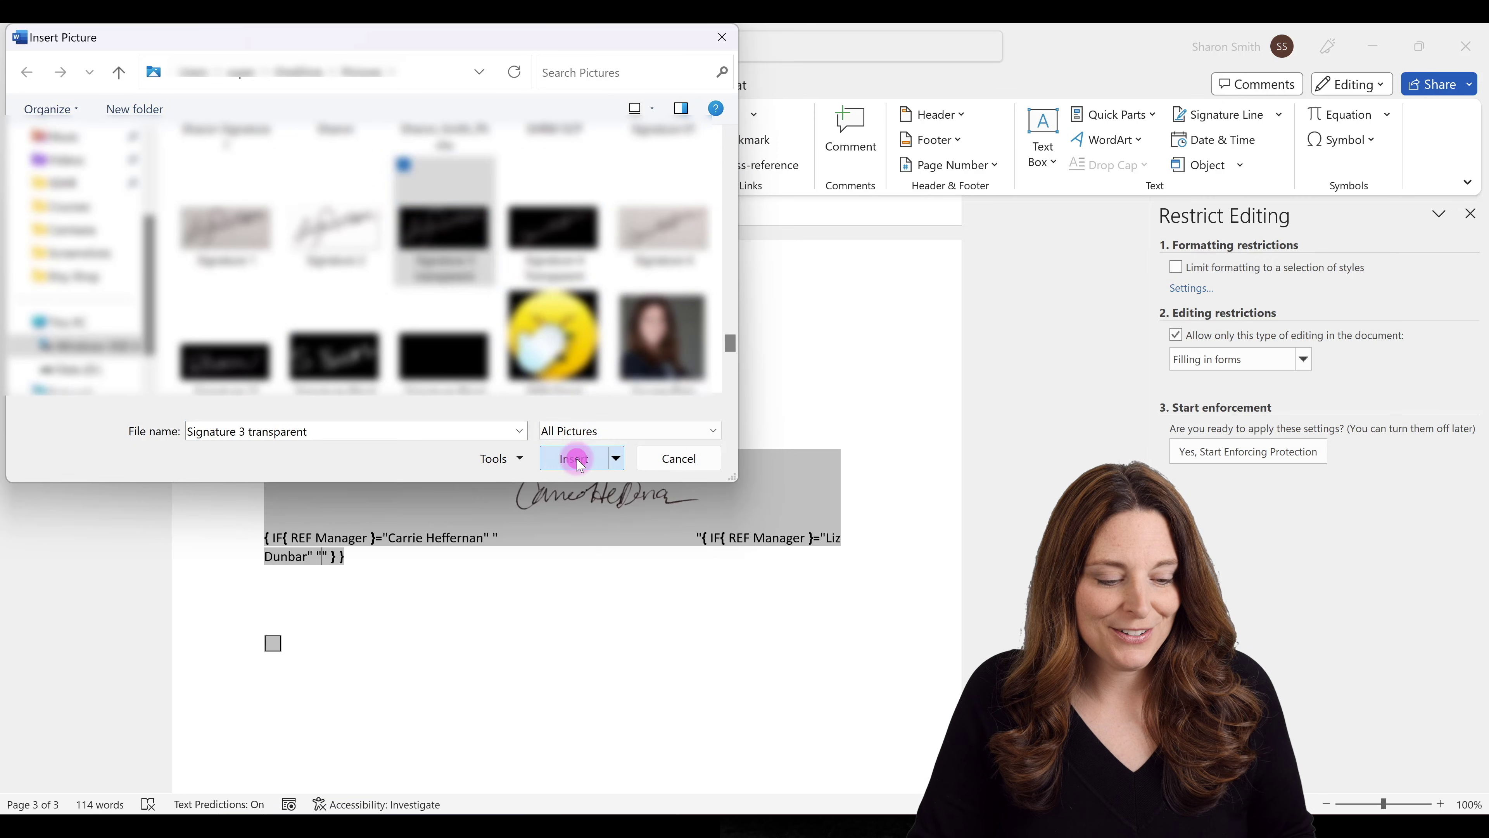
Resize the second signature to 0.79 by 1.7 inches and tilt it slightly clockwise.
{"action": "scroll", "coordinate": [607, 555], "scroll_direction": "down", "scroll_amount": 3}
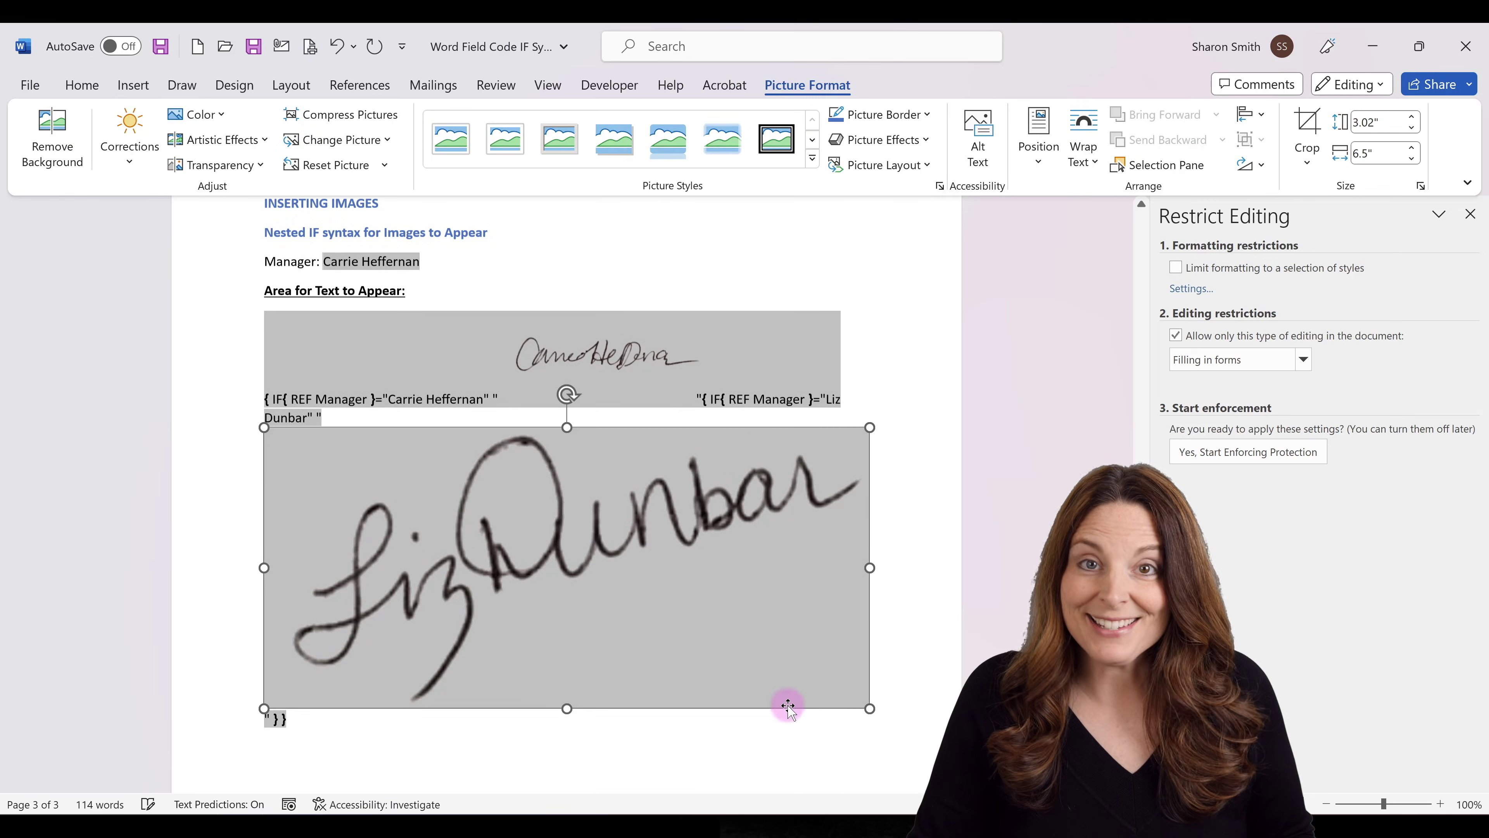
{"action": "left_click_drag", "start_coordinate": [870, 708], "coordinate": [433, 433]}
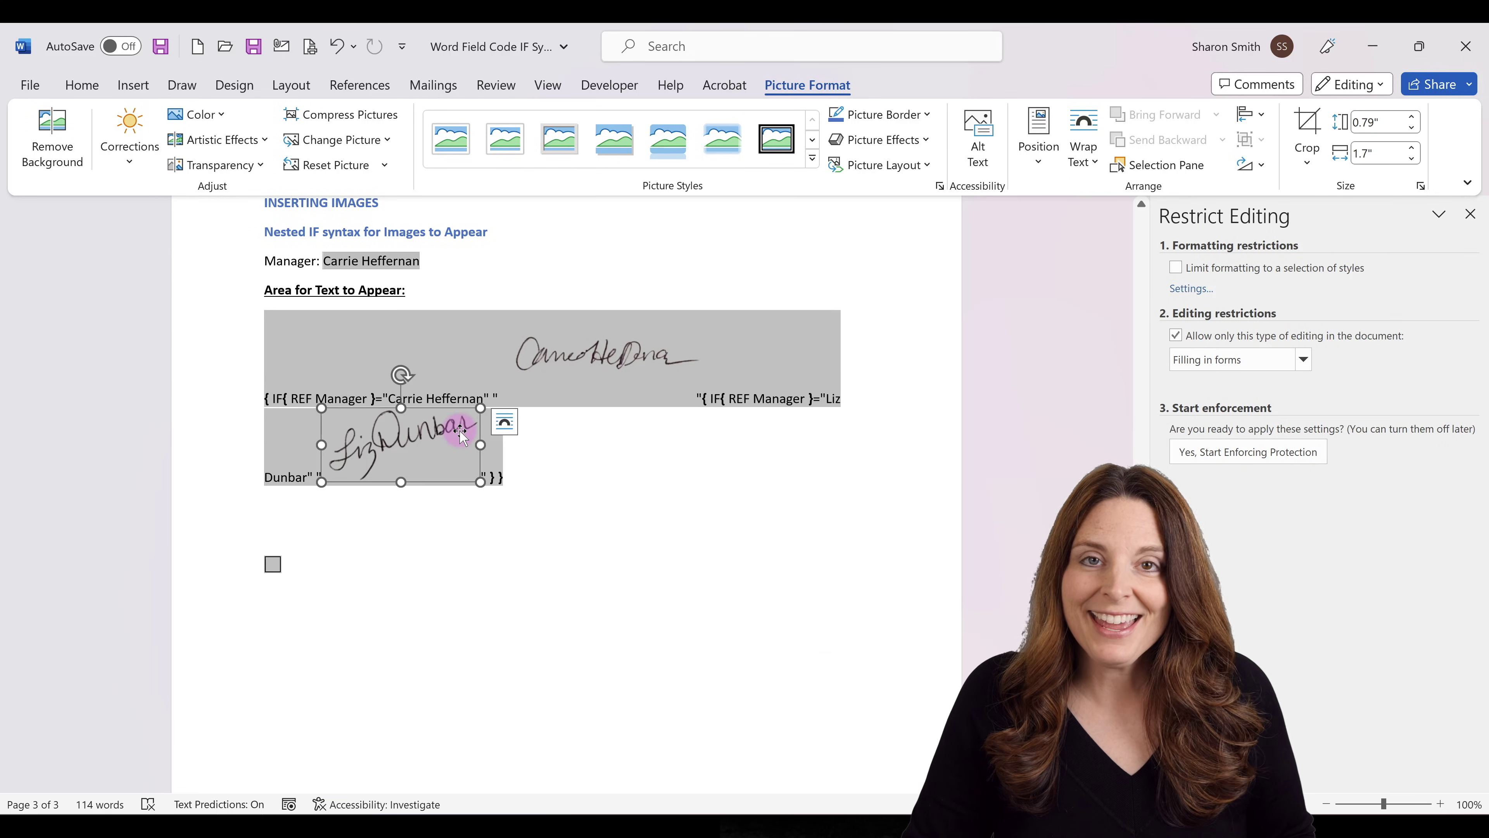
{"action": "left_click_drag", "start_coordinate": [402, 374], "coordinate": [419, 379]}
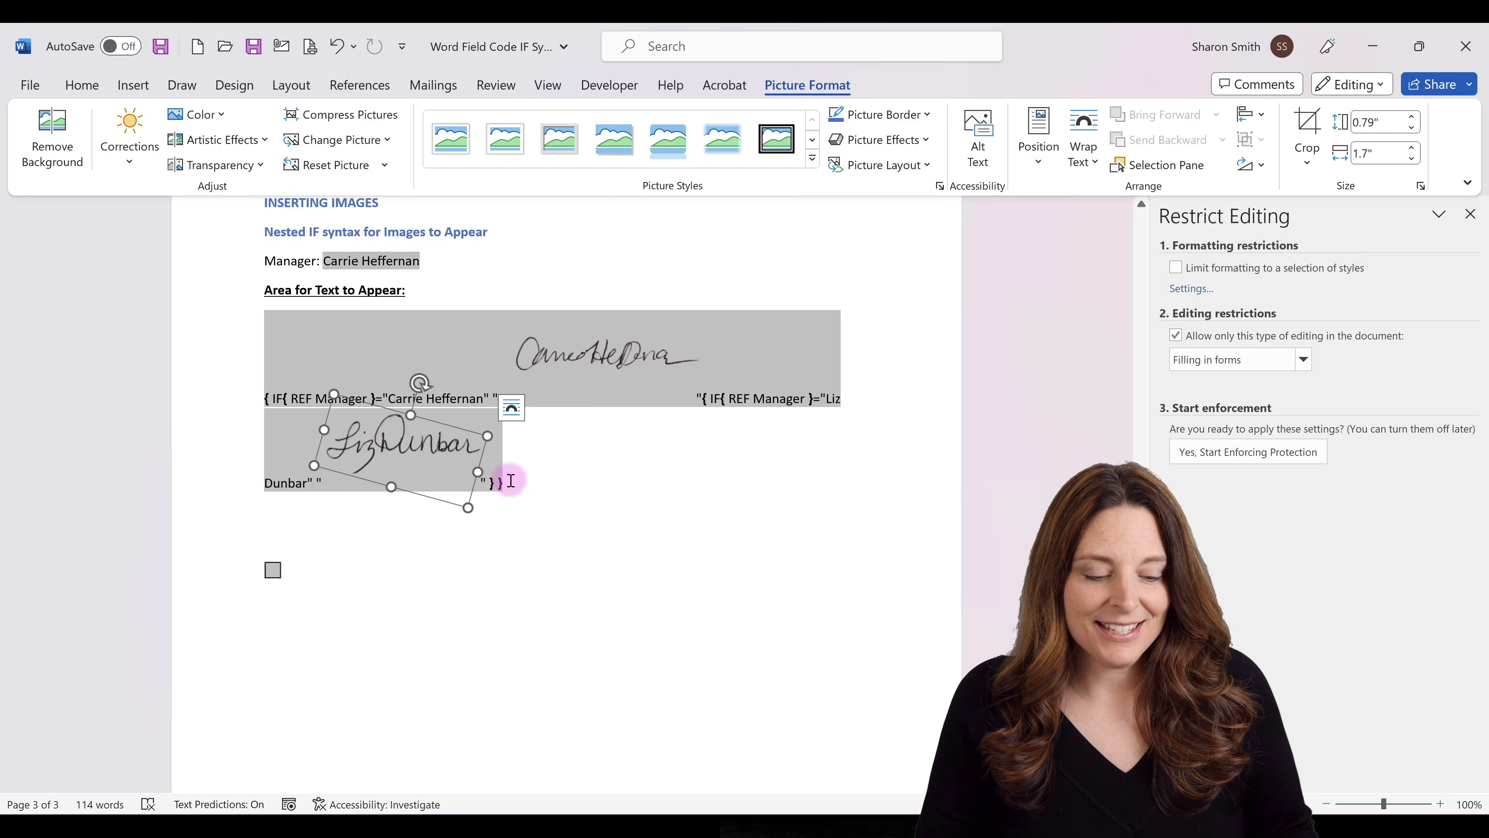
Enforce forms-only protection without a password, then switch Manager to each manager to check both signatures.
{"action": "left_click", "coordinate": [1208, 453]}
{"action": "left_click", "coordinate": [764, 453]}
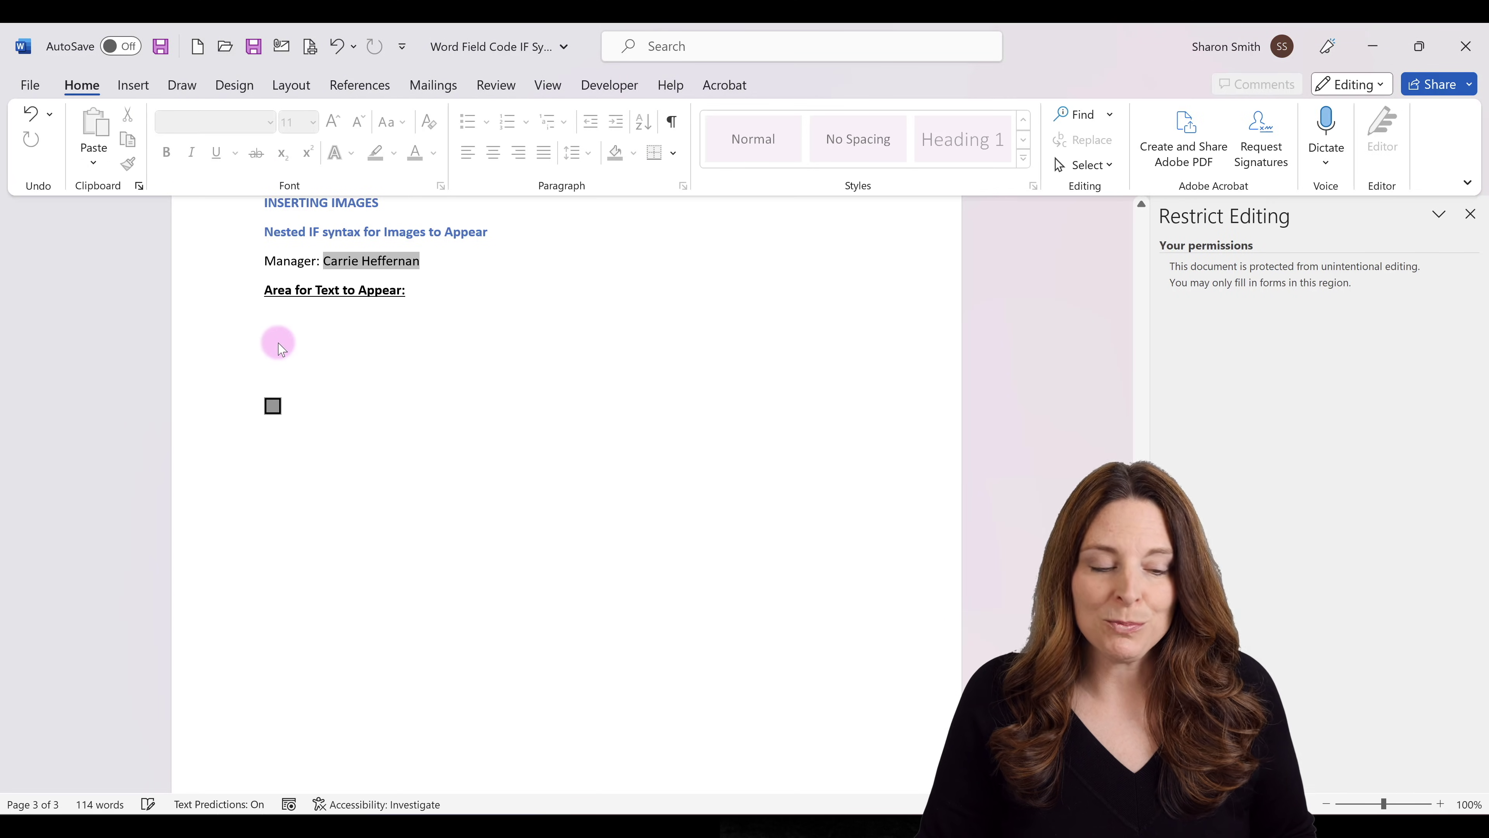
{"action": "left_click", "coordinate": [414, 262]}
{"action": "left_click", "coordinate": [388, 304]}
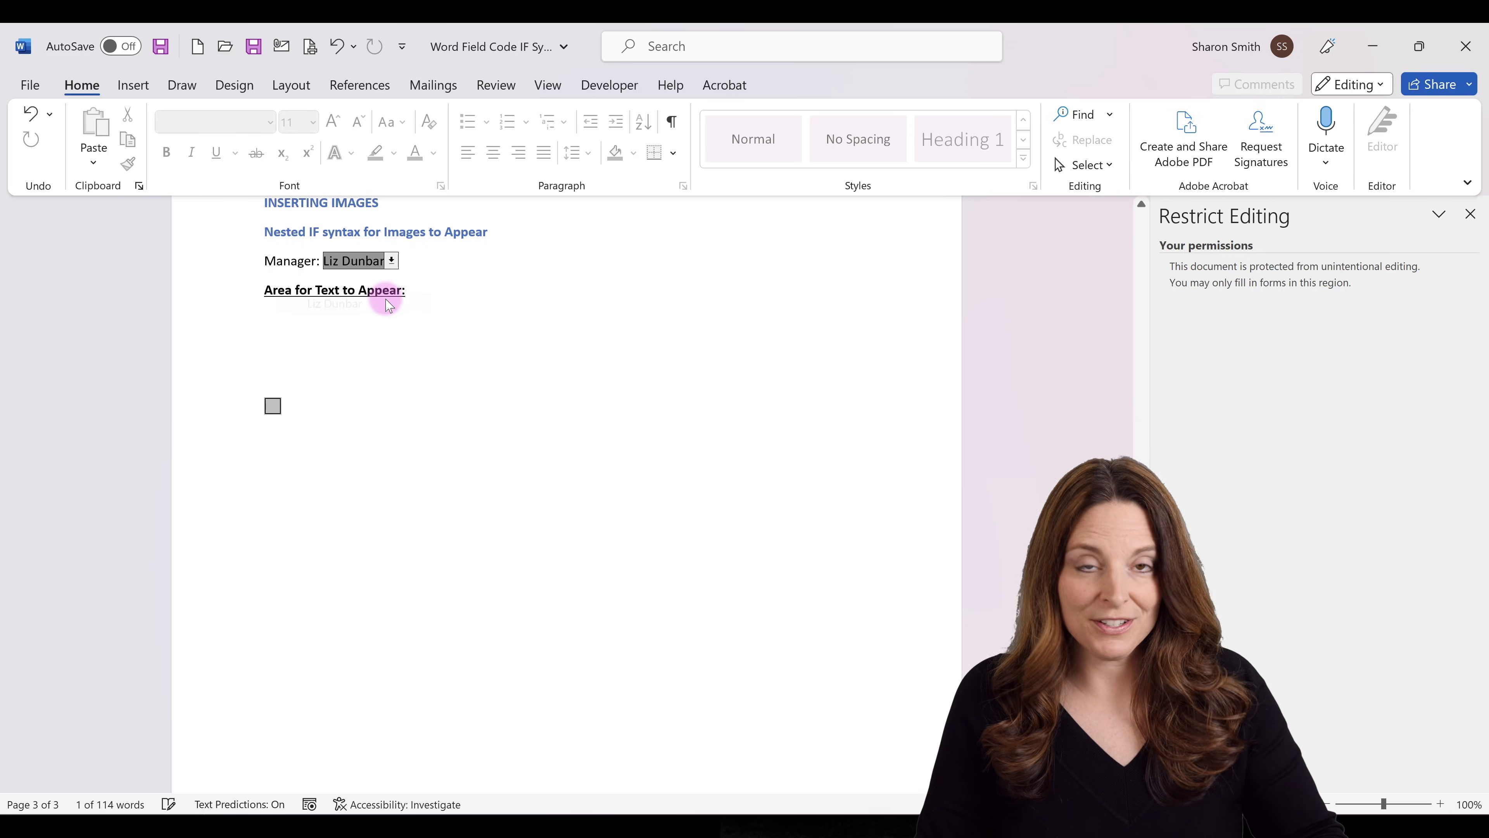
{"action": "key", "text": "Tab"}
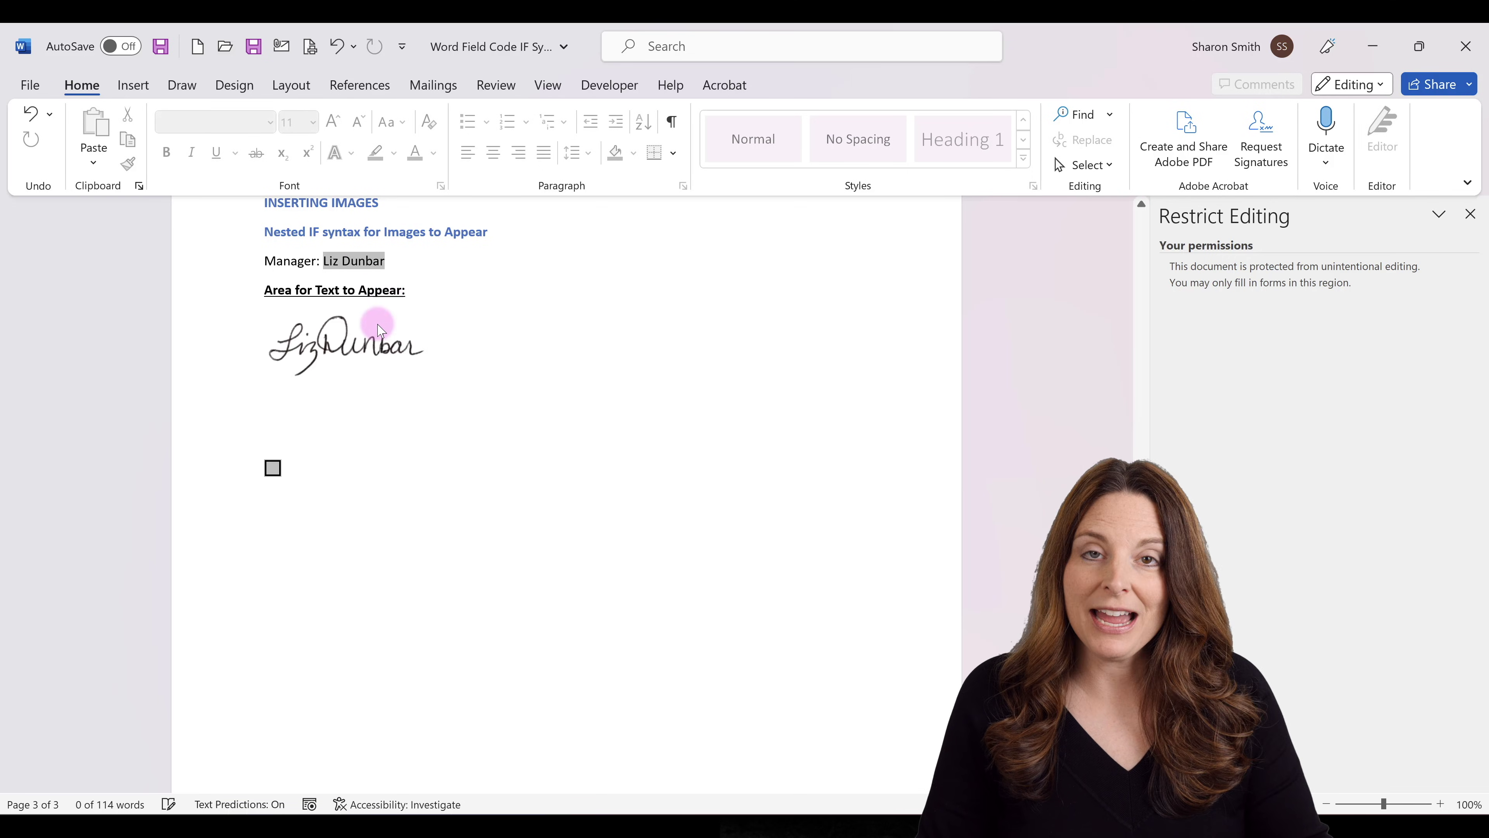
{"action": "left_click", "coordinate": [365, 261]}
{"action": "left_click", "coordinate": [371, 283]}
{"action": "key", "text": "Tab"}
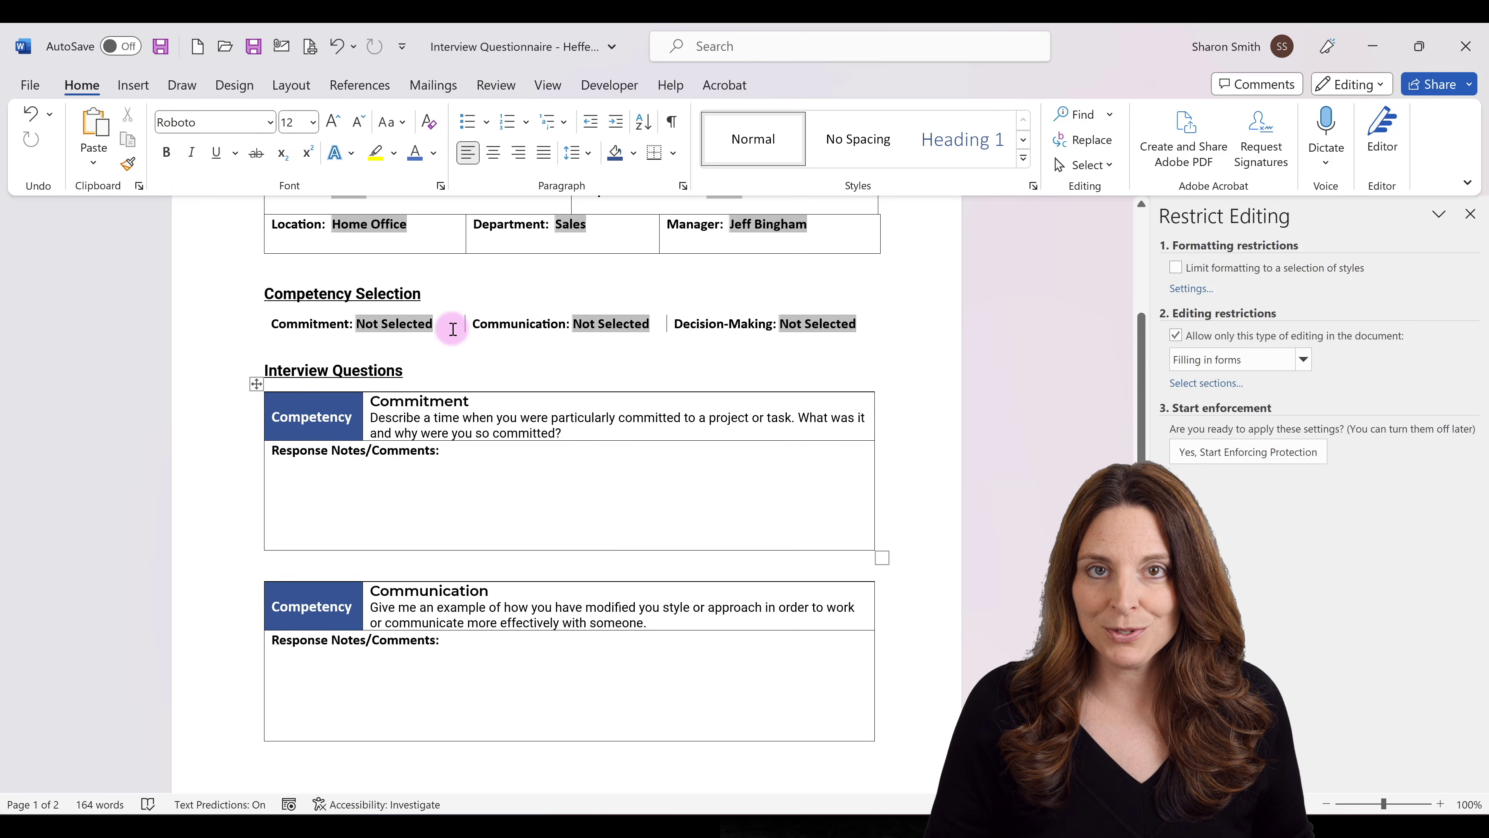
{"action": "left_click", "coordinate": [417, 323]}
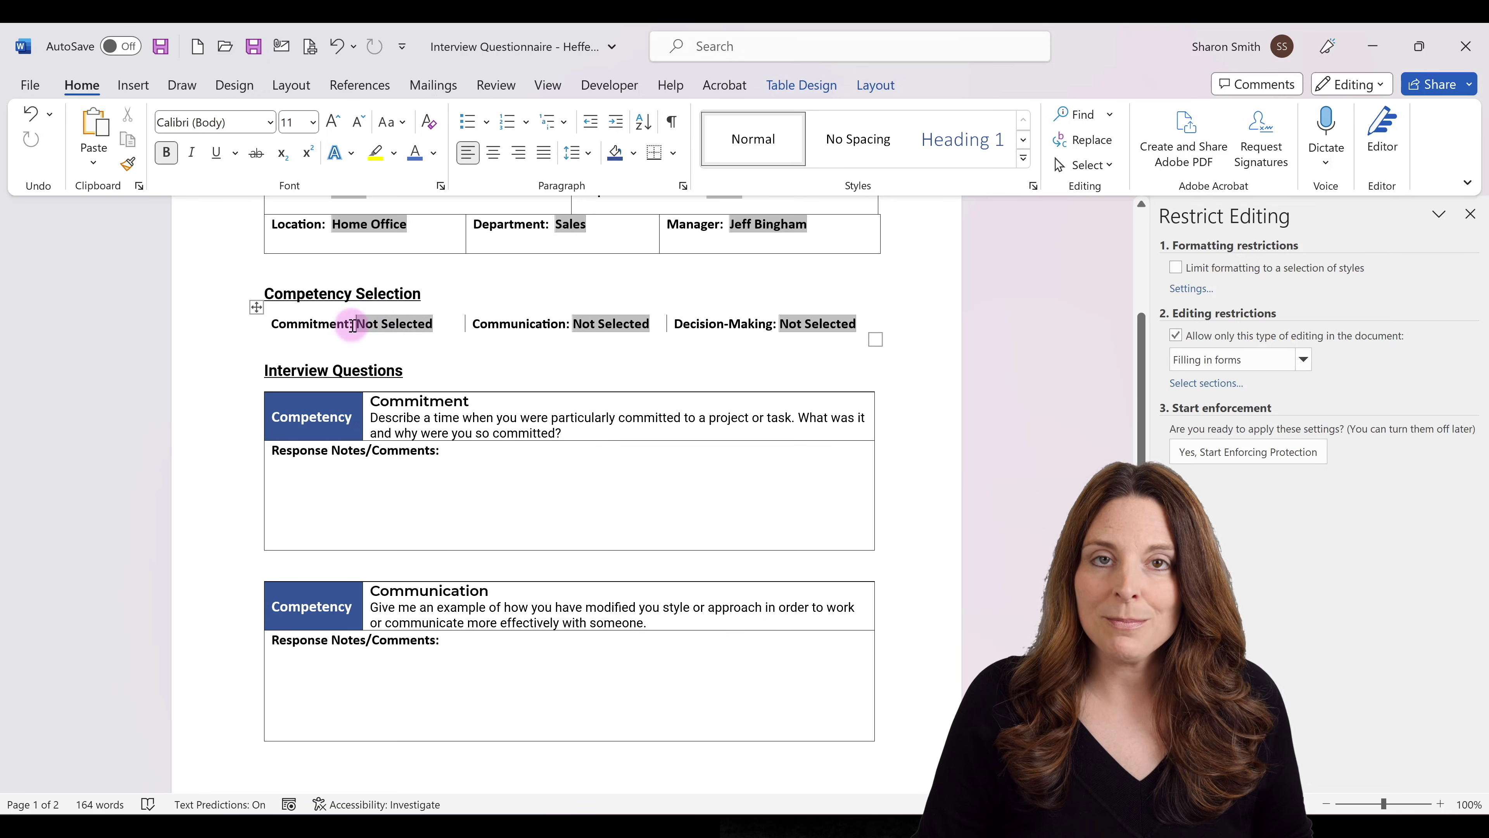
{"action": "left_click", "coordinate": [410, 323]}
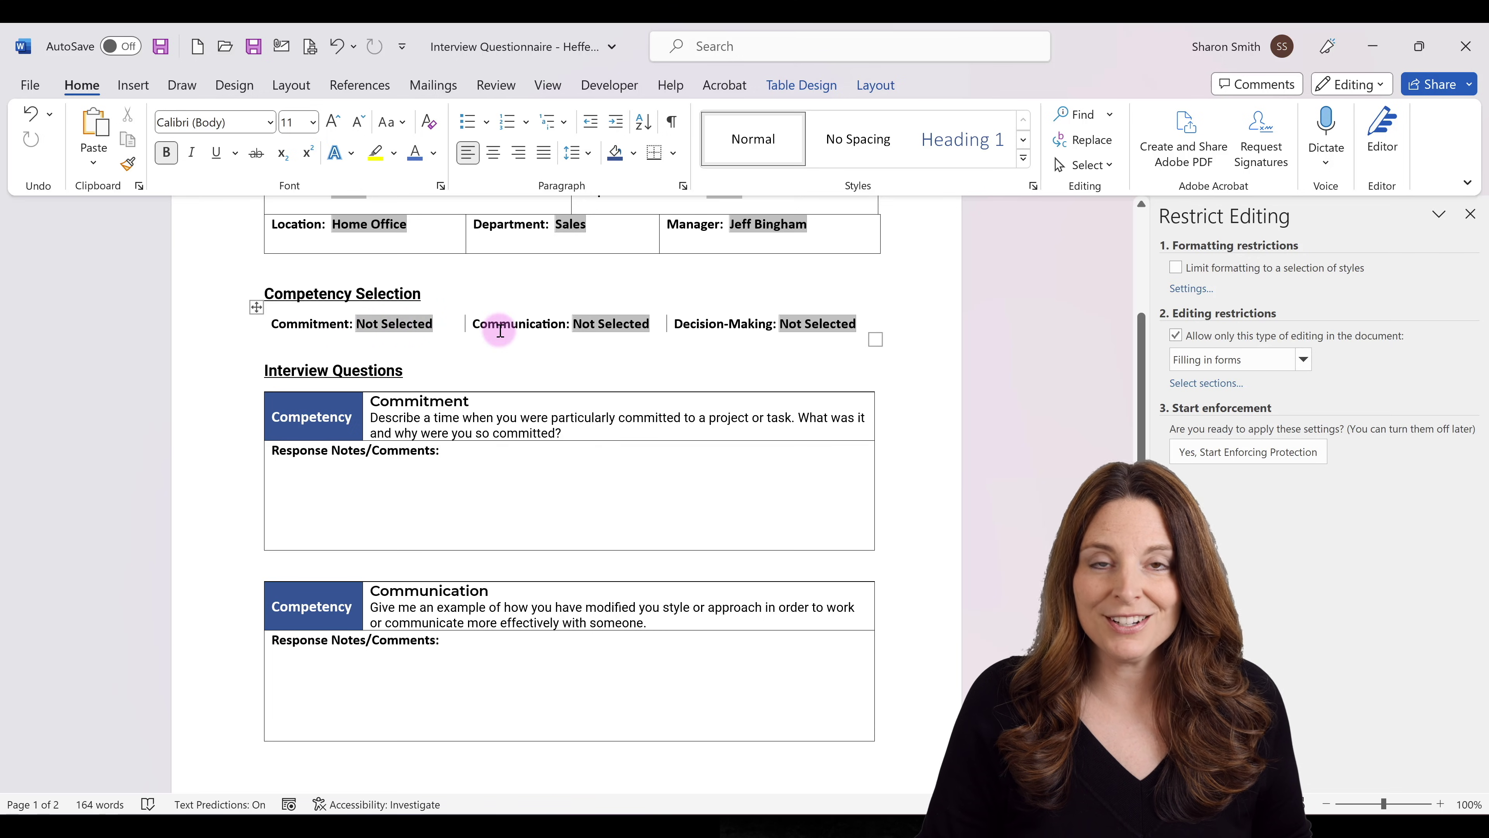
Check each competency drop-down's options: Commitment, Communication and DecisionMaking bookmarks with Calculate on exit.
{"action": "double_click", "coordinate": [417, 324]}
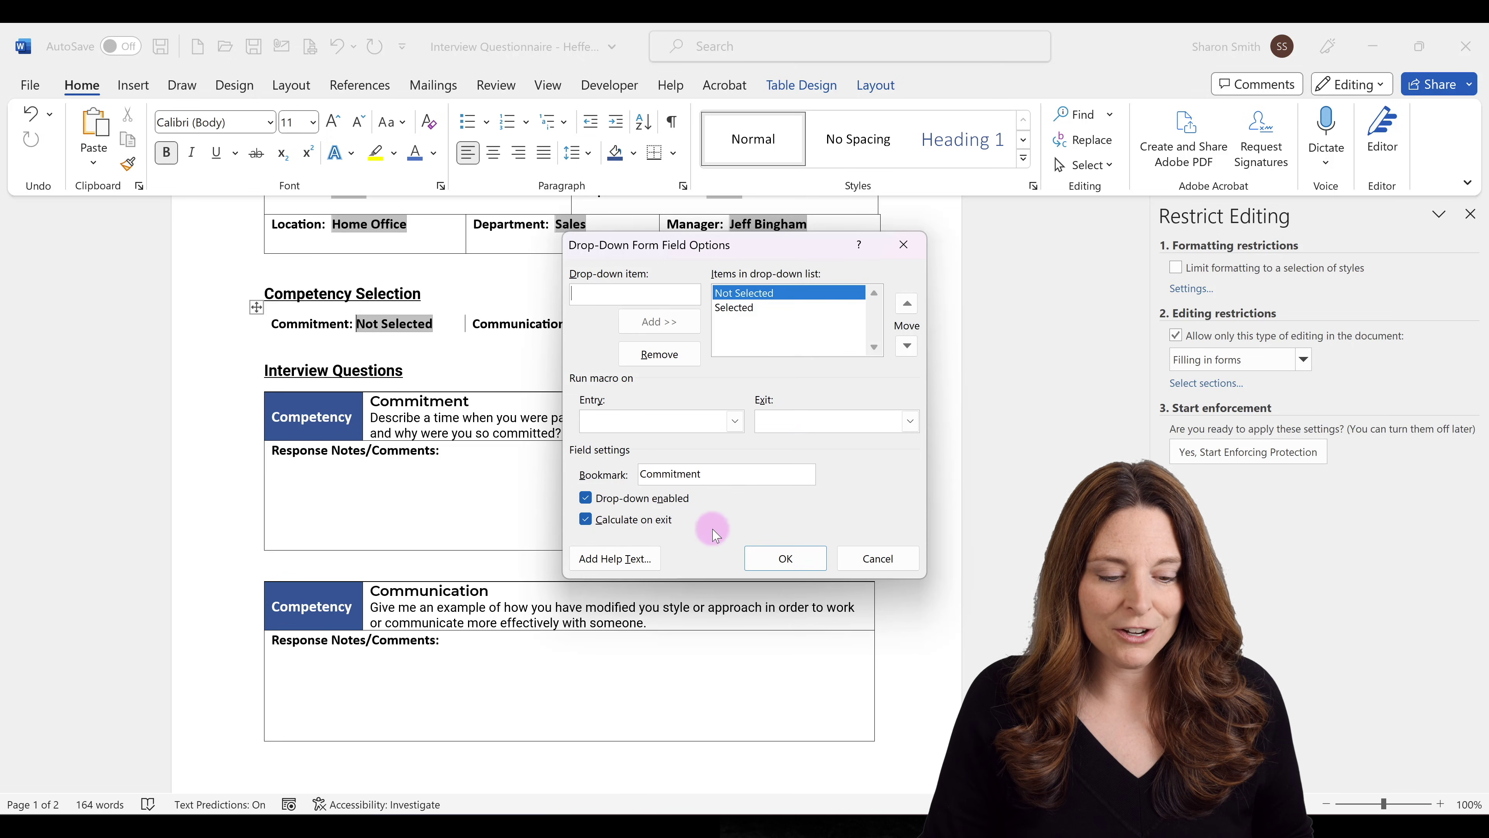
{"action": "left_click", "coordinate": [786, 558]}
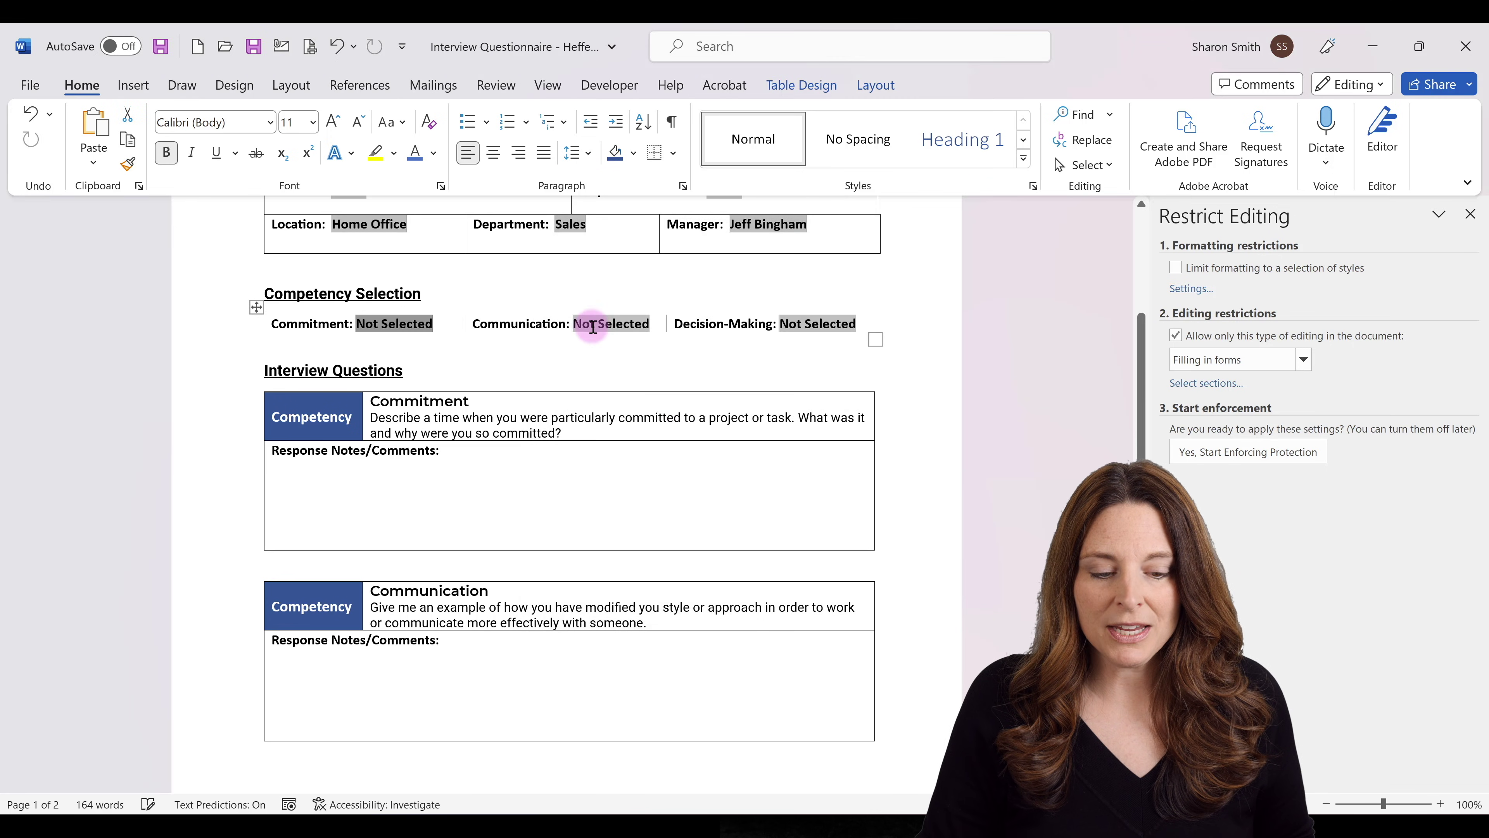
{"action": "left_click", "coordinate": [609, 323]}
{"action": "double_click", "coordinate": [609, 323]}
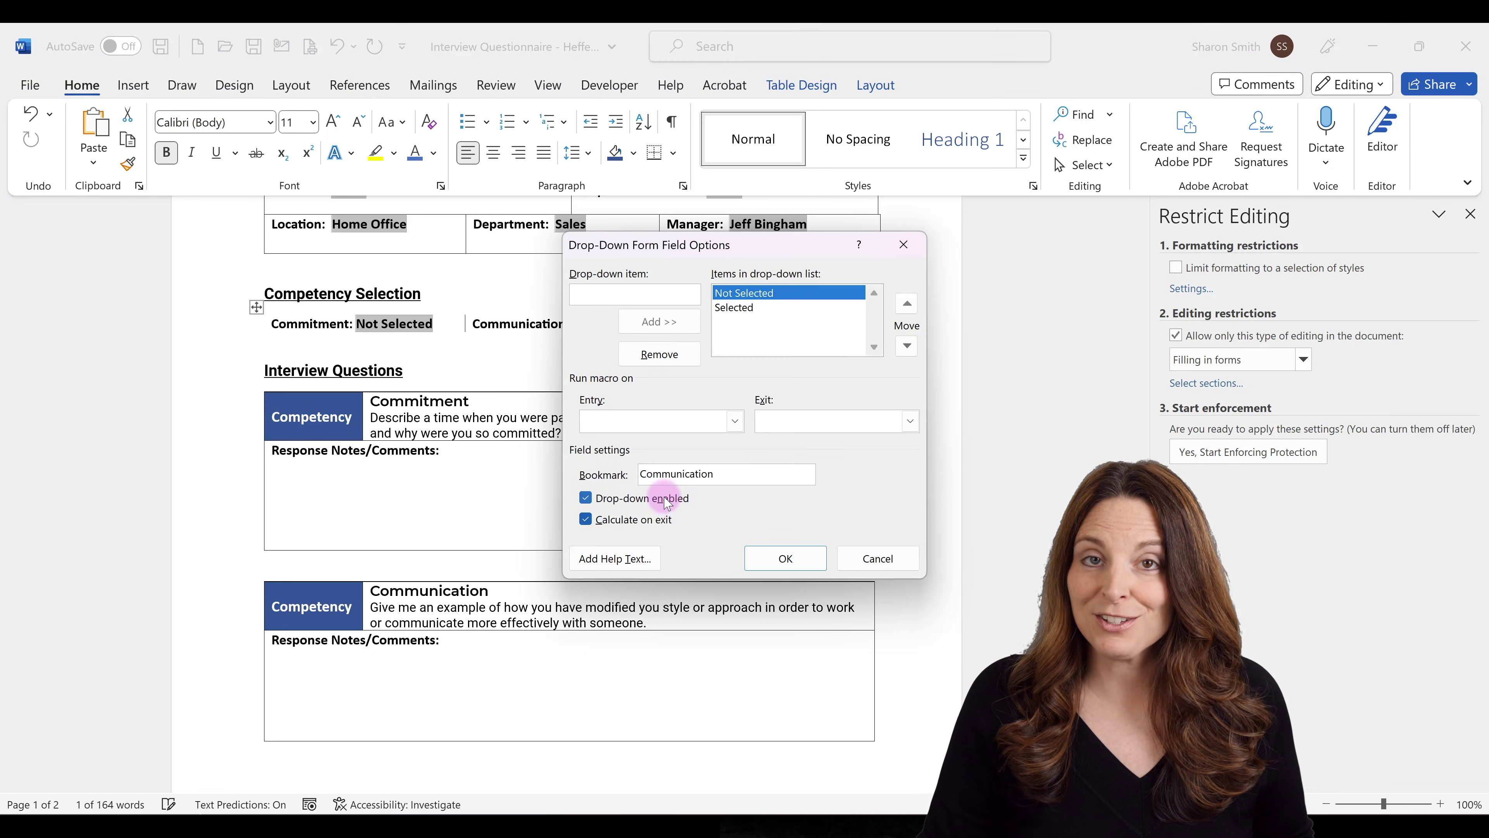
{"action": "left_click", "coordinate": [786, 558]}
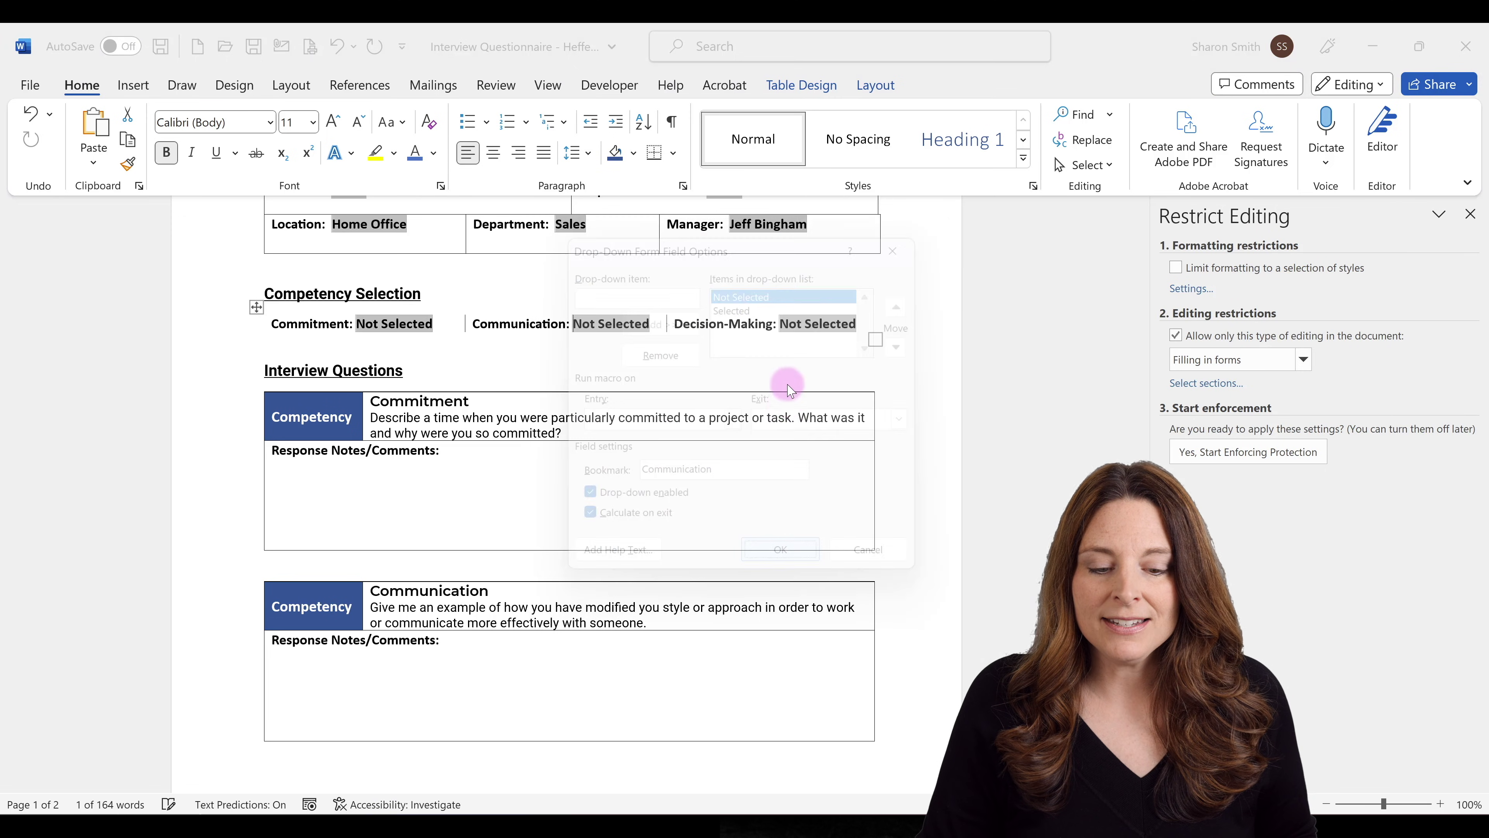
{"action": "left_click", "coordinate": [800, 324]}
{"action": "double_click", "coordinate": [801, 323]}
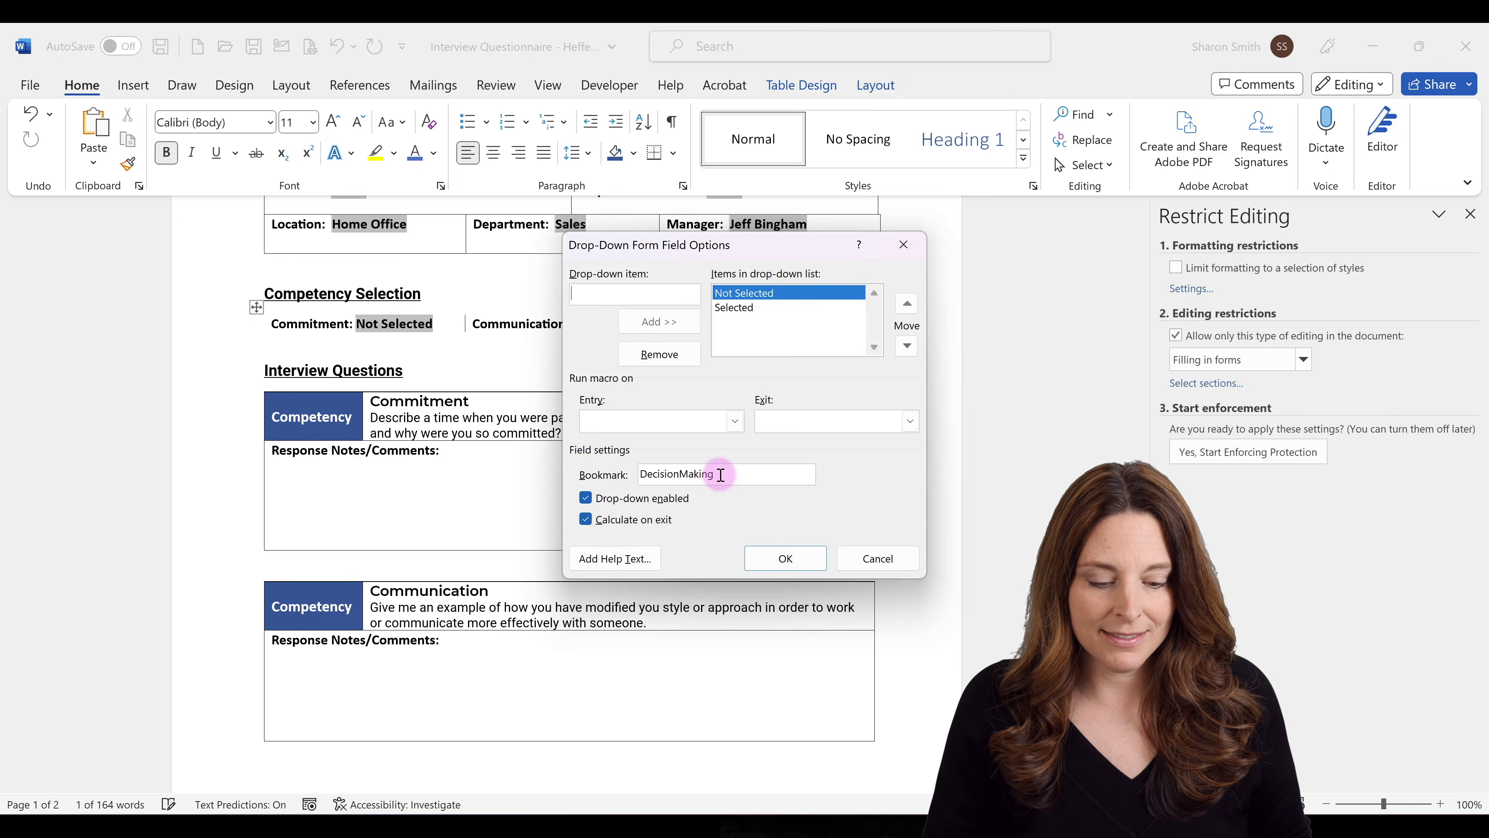
{"action": "left_click", "coordinate": [771, 558]}
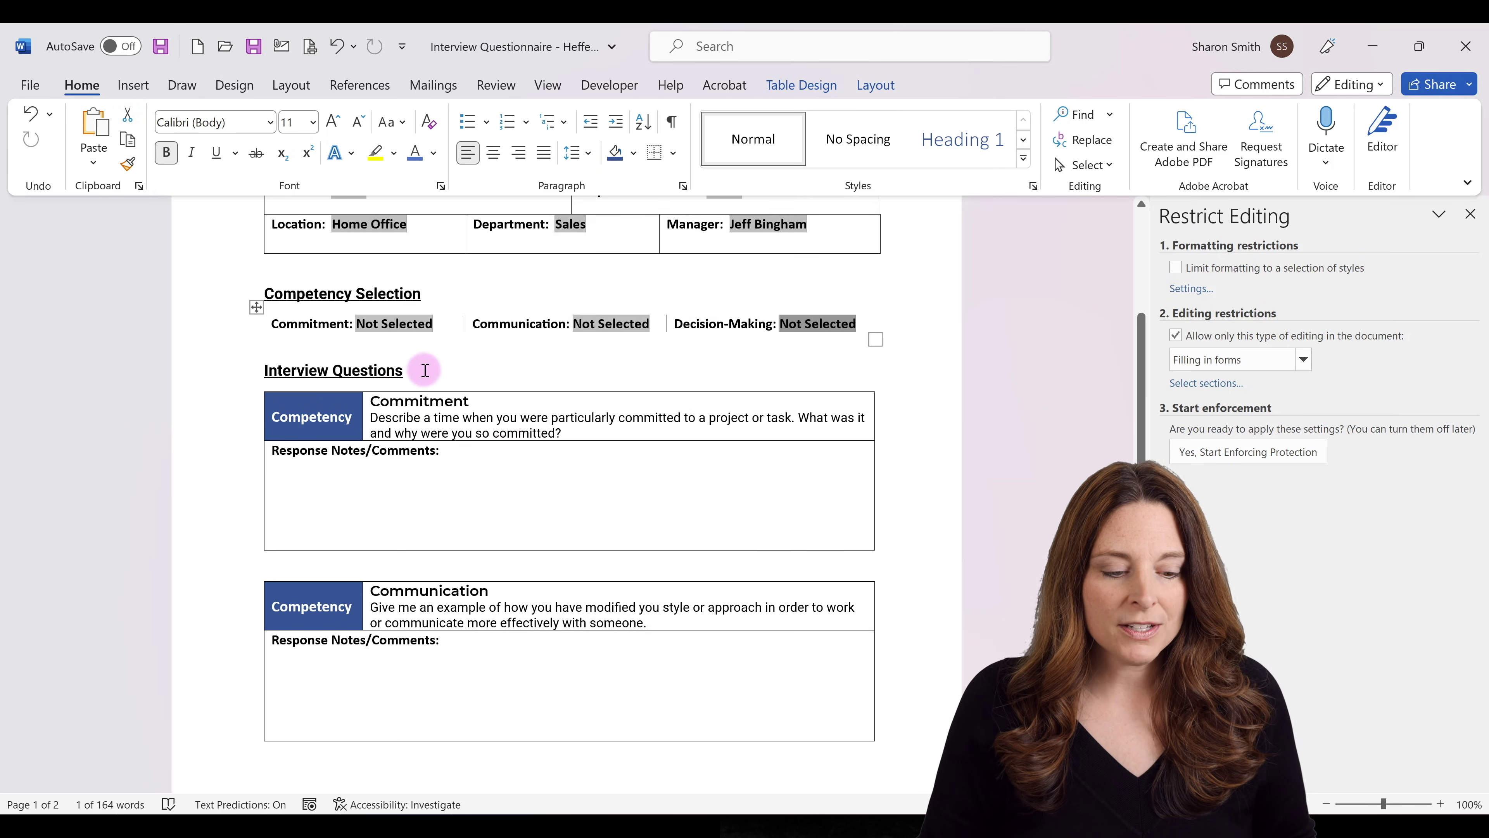
Add blank lines between the Interview Questions heading and the Commitment table.
{"action": "left_click", "coordinate": [462, 374]}
{"action": "key", "text": "Return"}
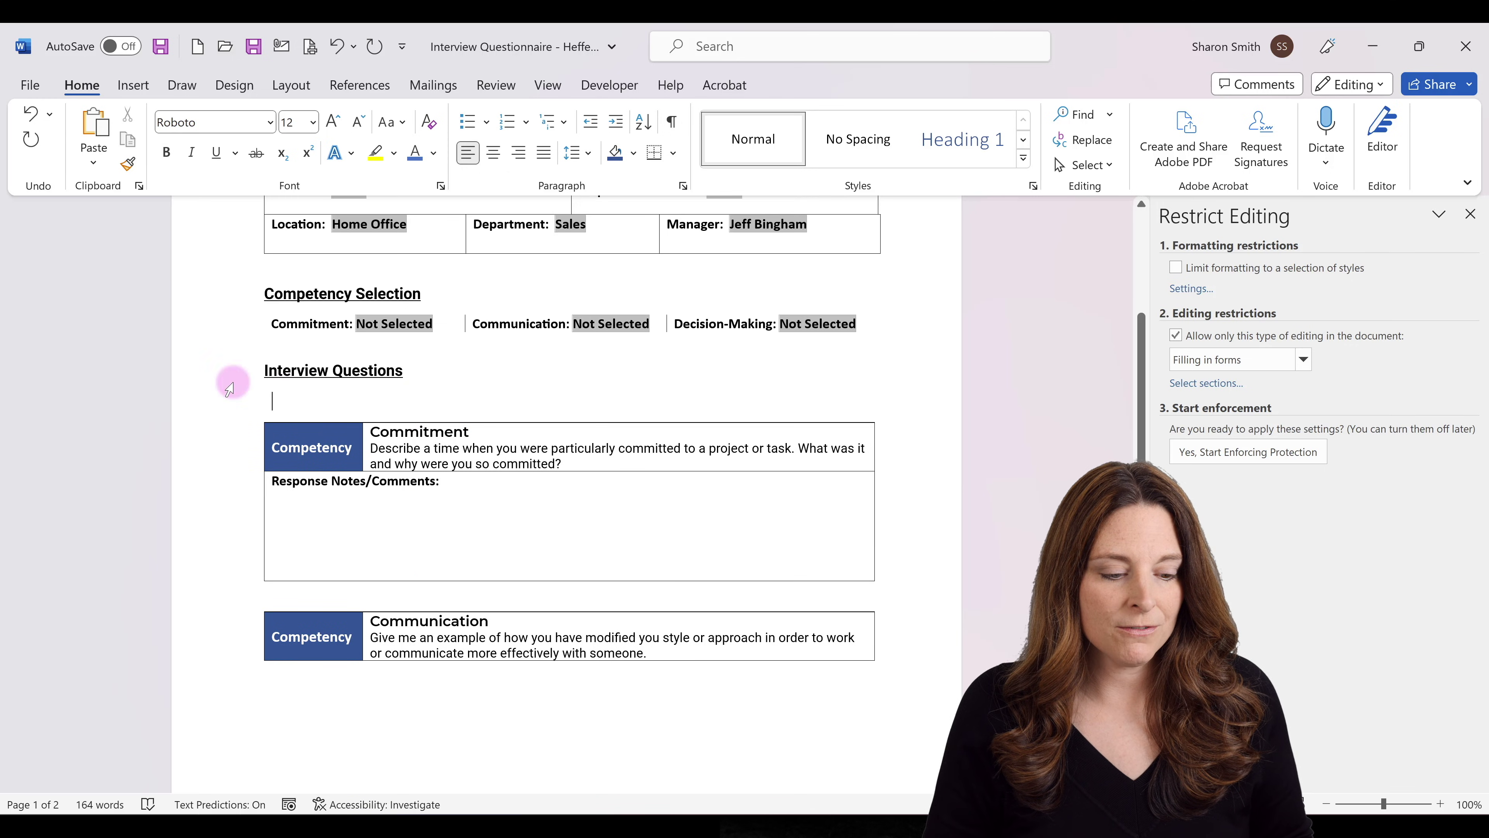
{"action": "left_click", "coordinate": [222, 403]}
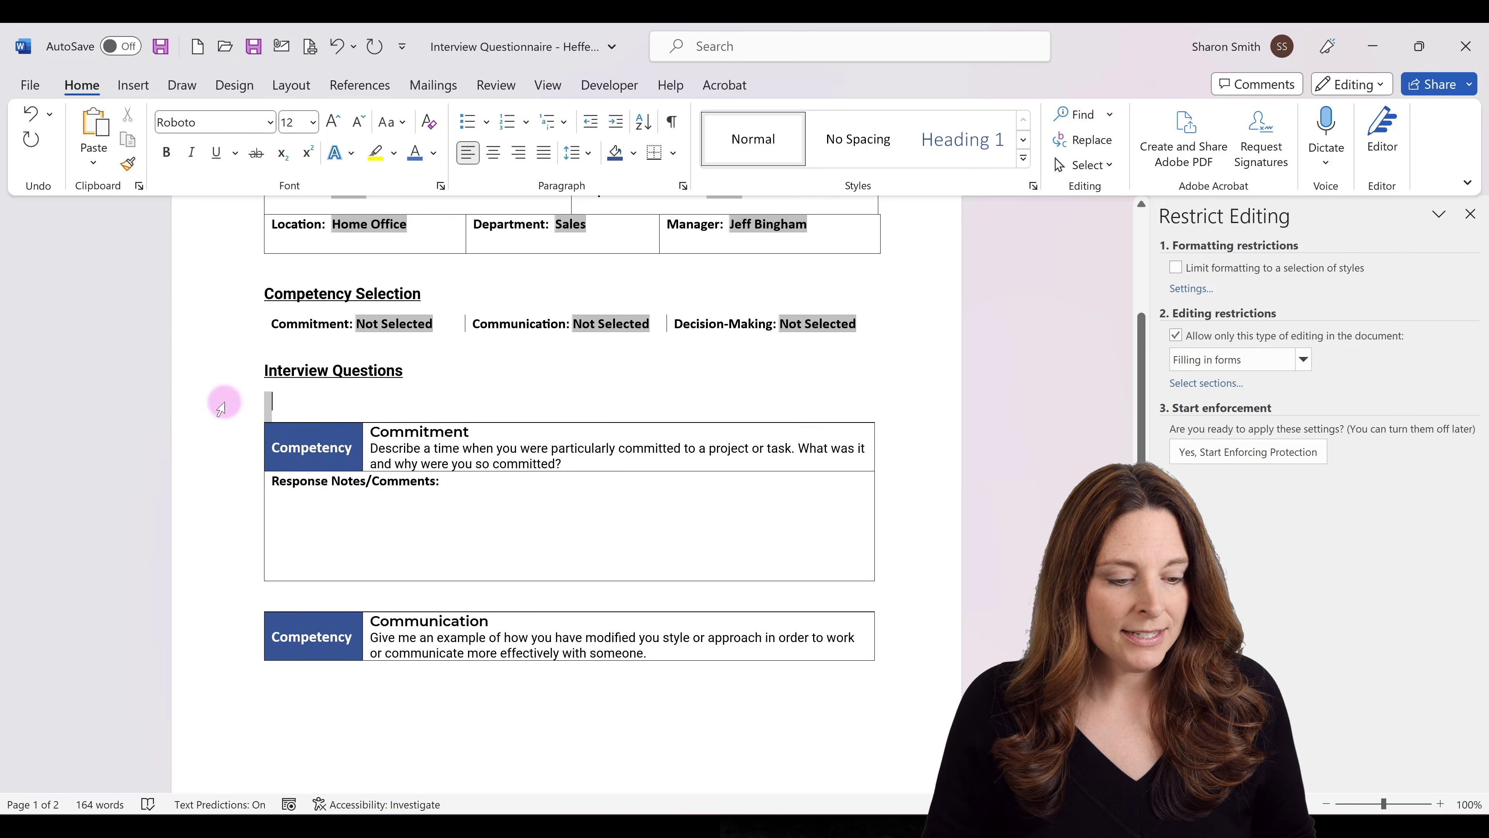
{"action": "left_click", "coordinate": [274, 404]}
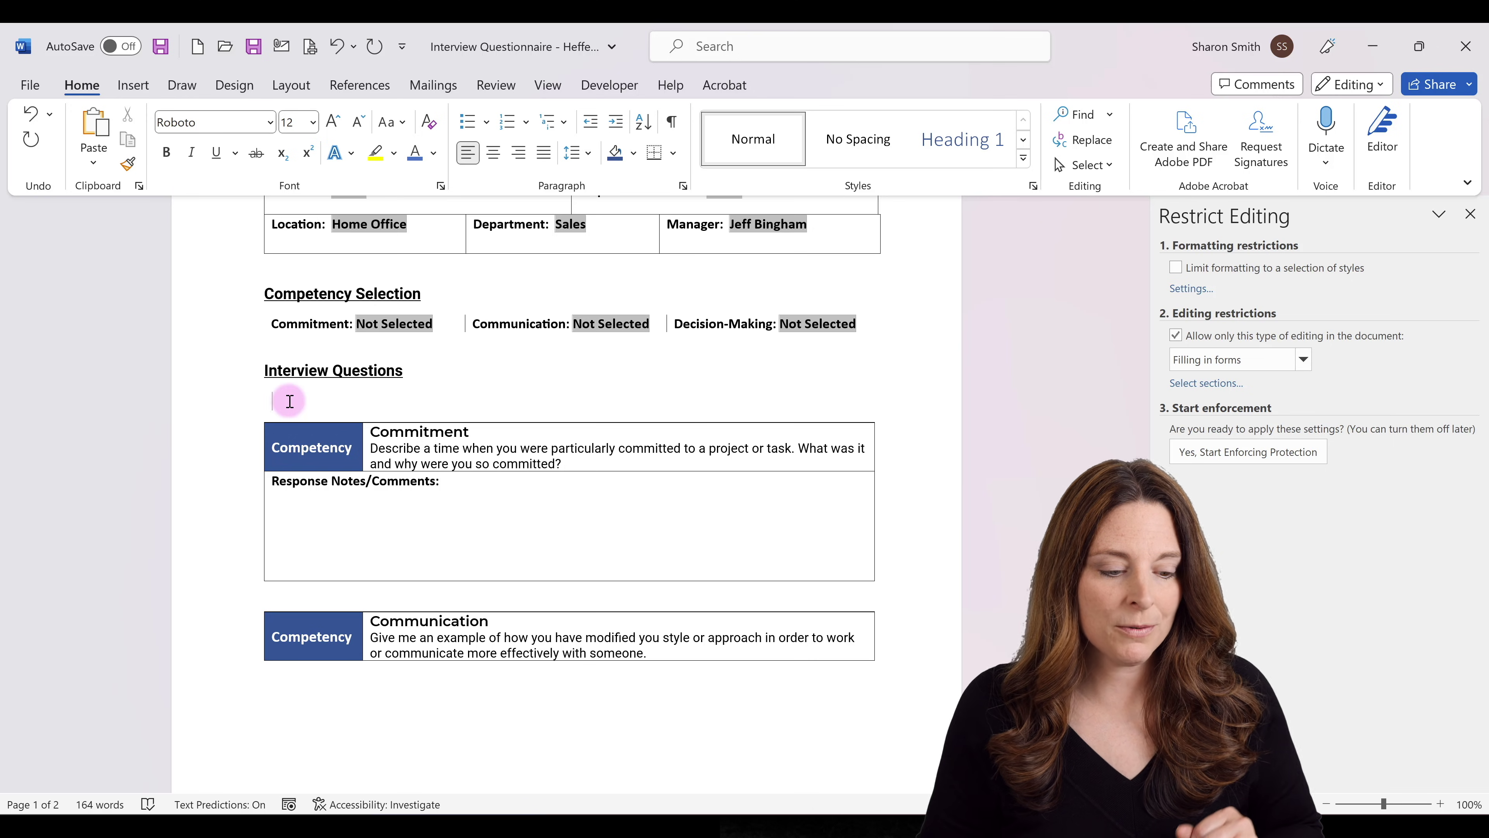
{"action": "key", "text": "Return"}
Insert a nested field IF {REF Commitment}="Selected" followed by an opening quote.
{"action": "key", "text": "ctrl+F9"}
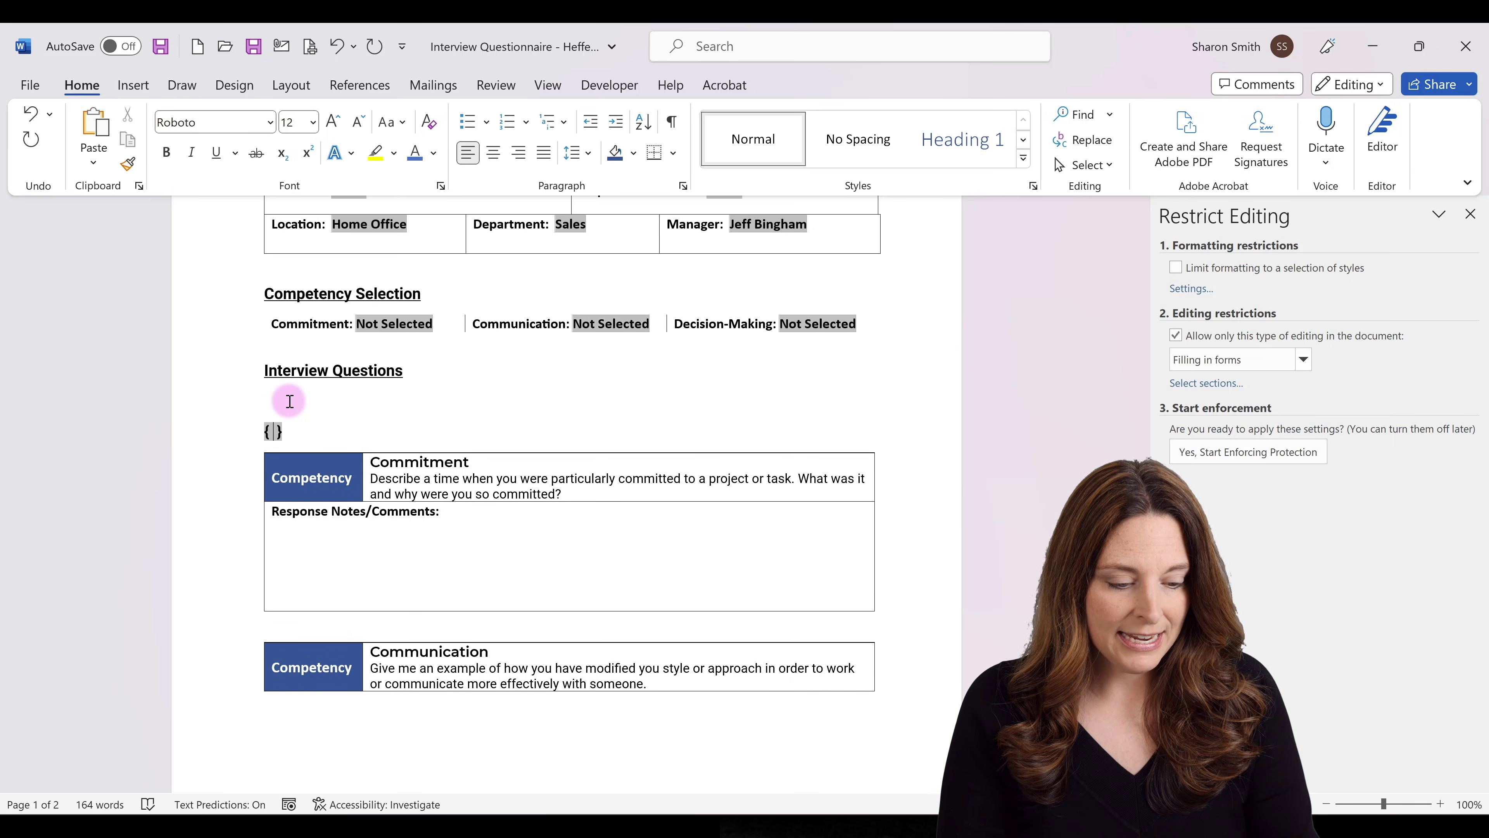
{"action": "type", "text": "IF"}
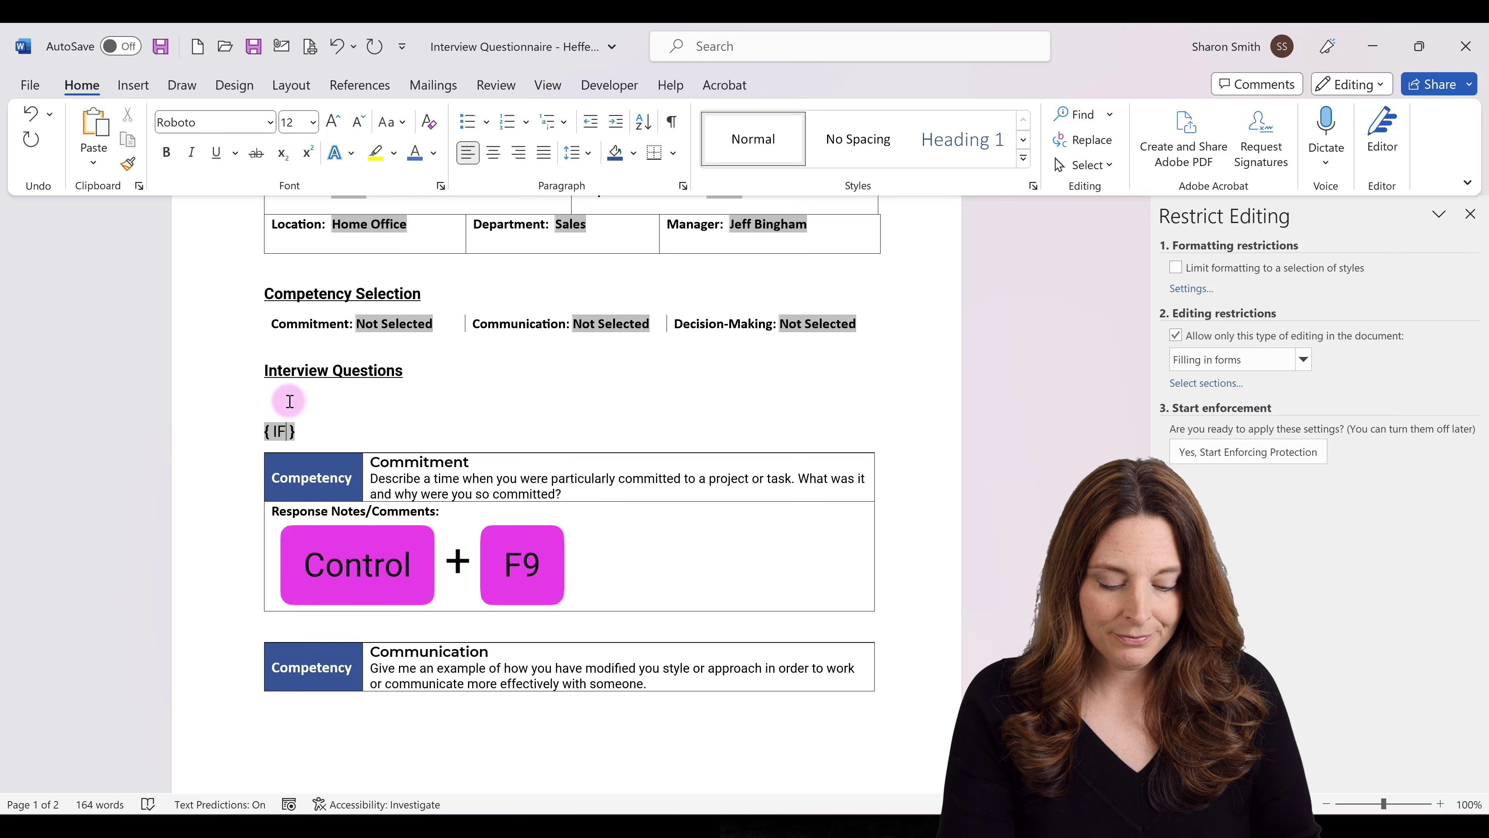
{"action": "key", "text": "ctrl+F9"}
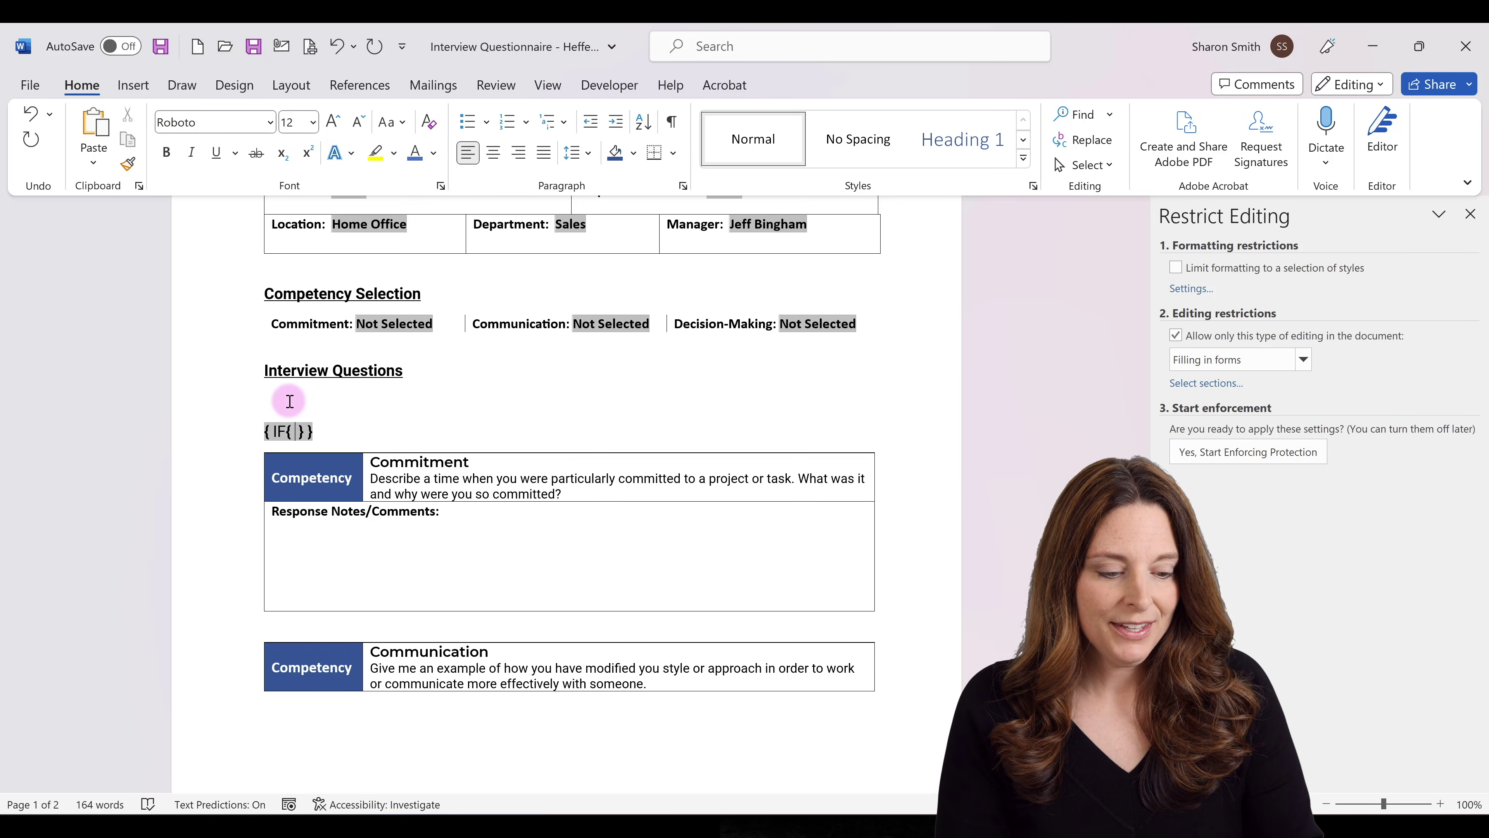
{"action": "type", "text": "REF"}
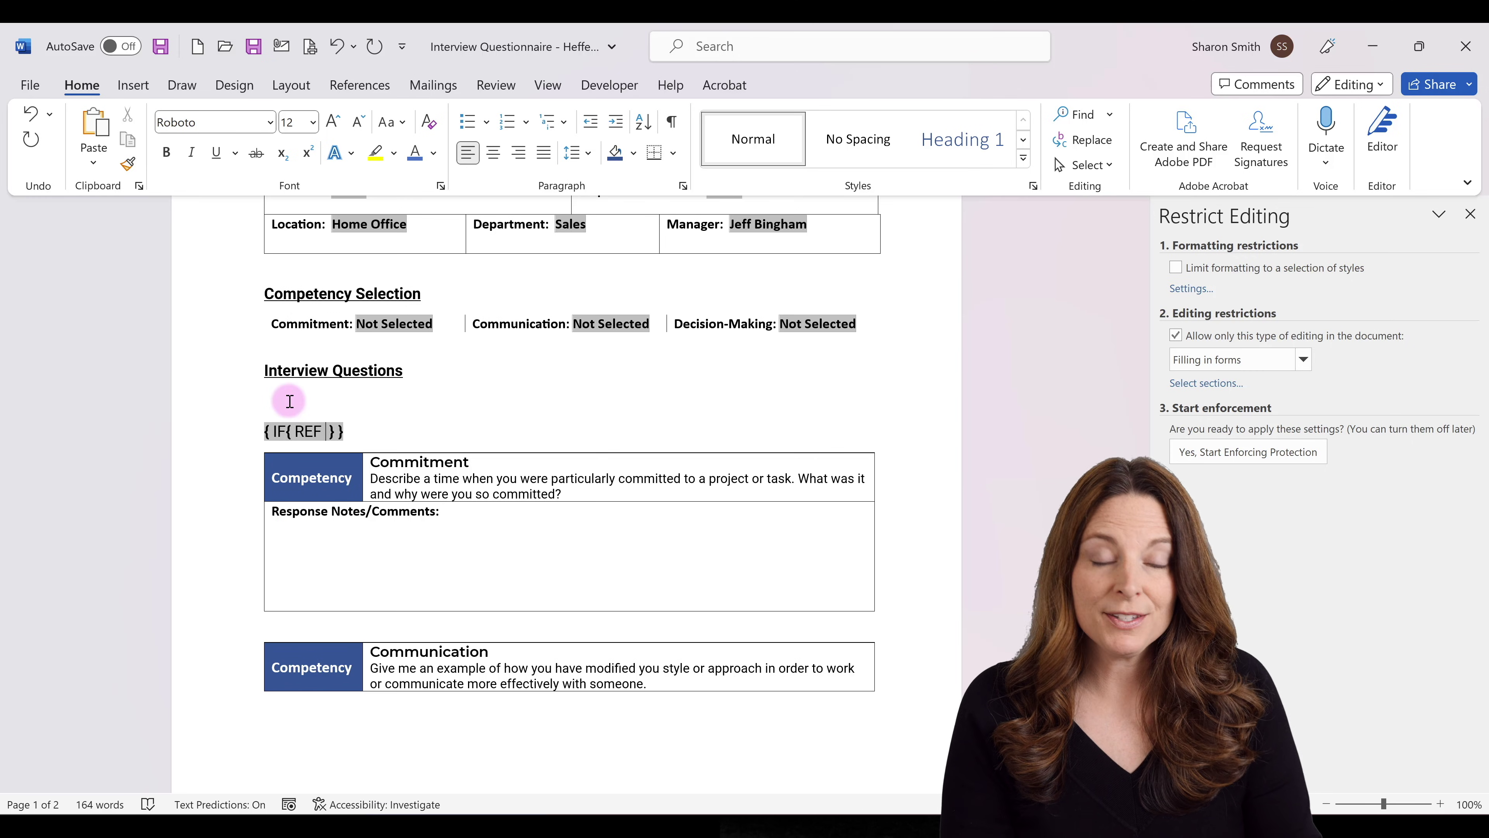
{"action": "type", "text": "Commitment }"}
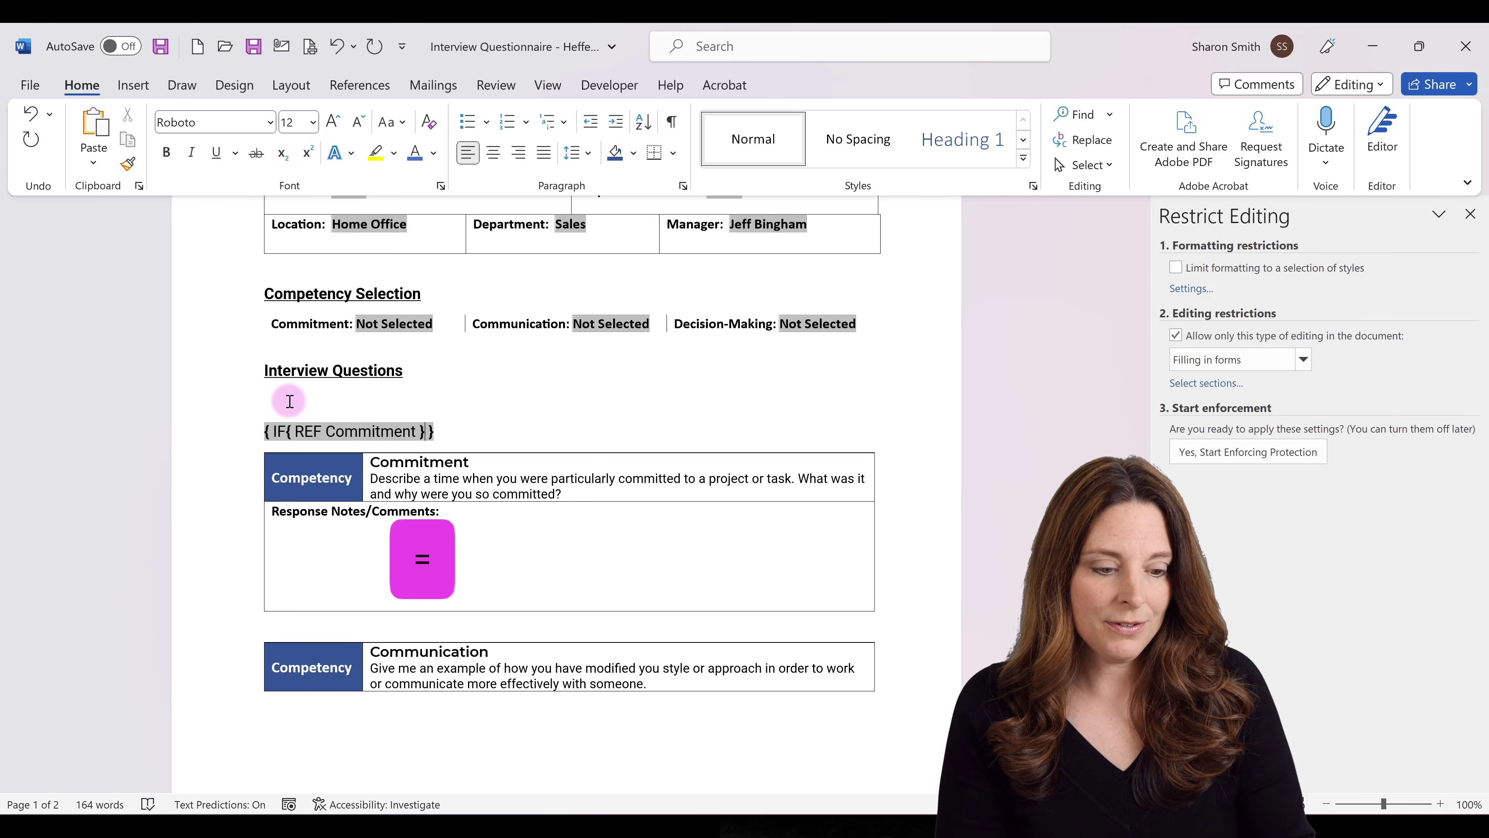
{"action": "type", "text": "="}
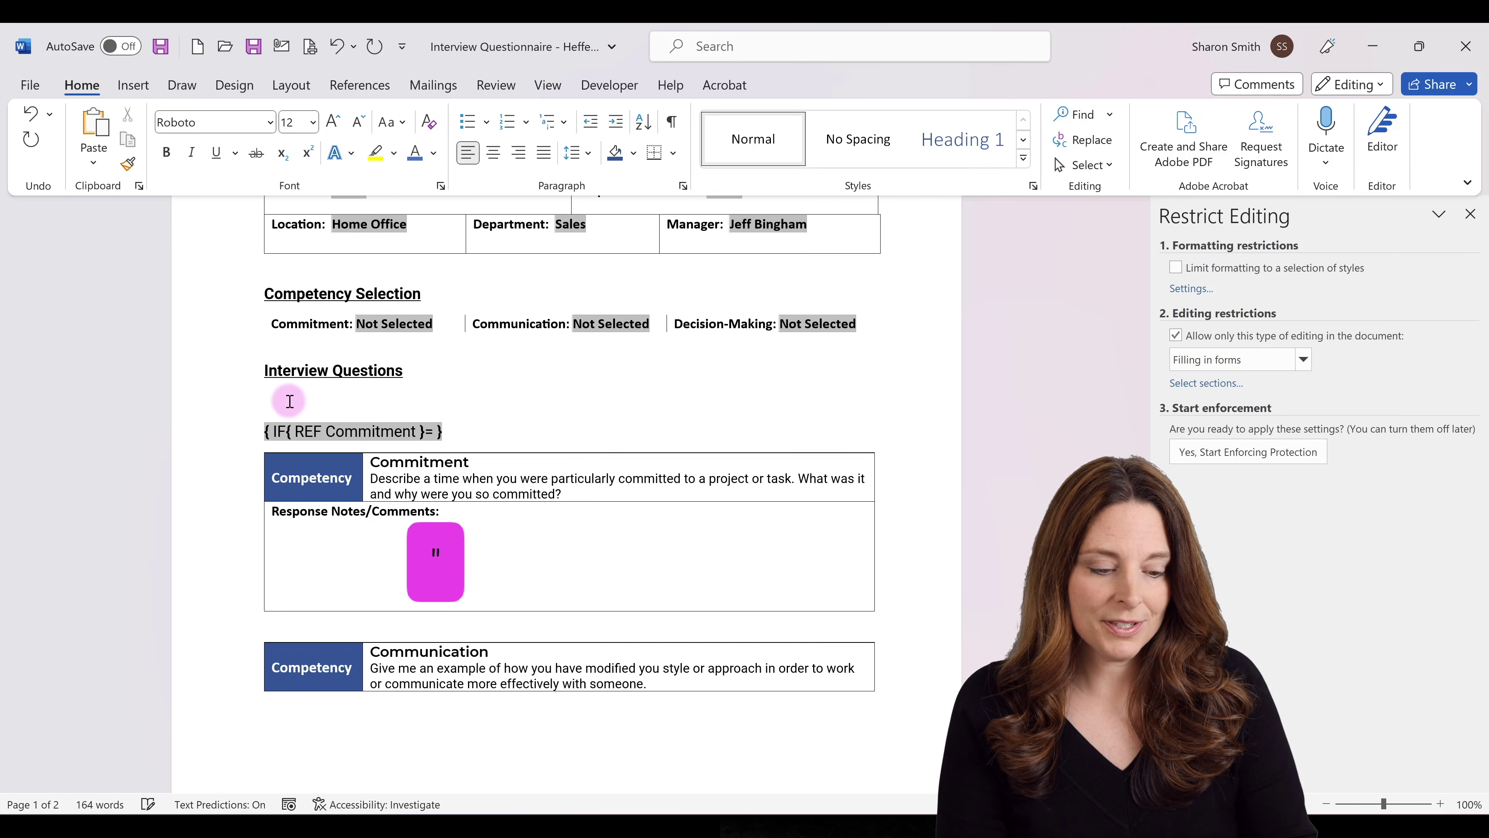
{"action": "type", "text": "\""}
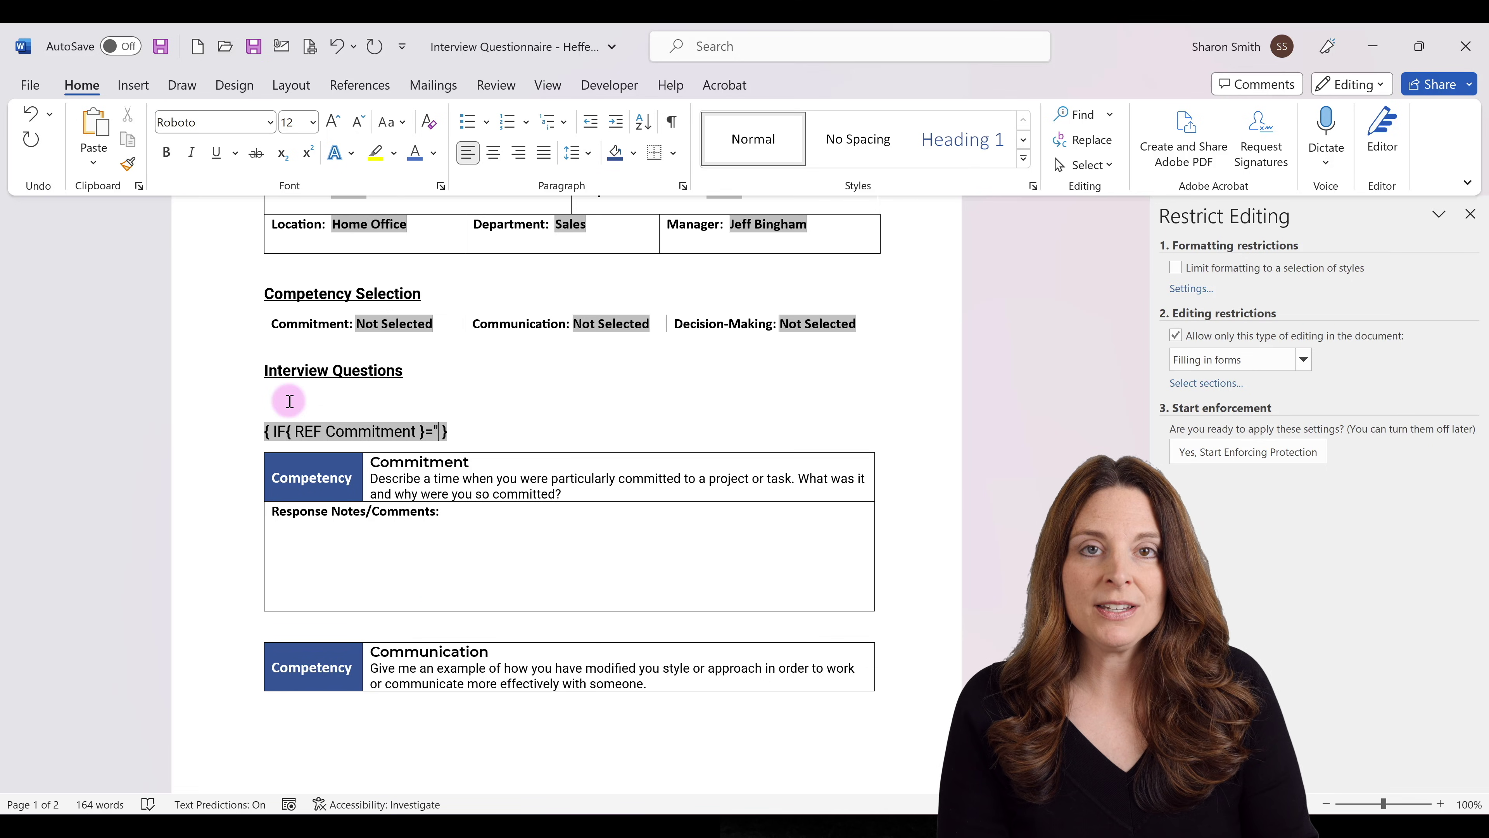
{"action": "type", "text": "Selected"}
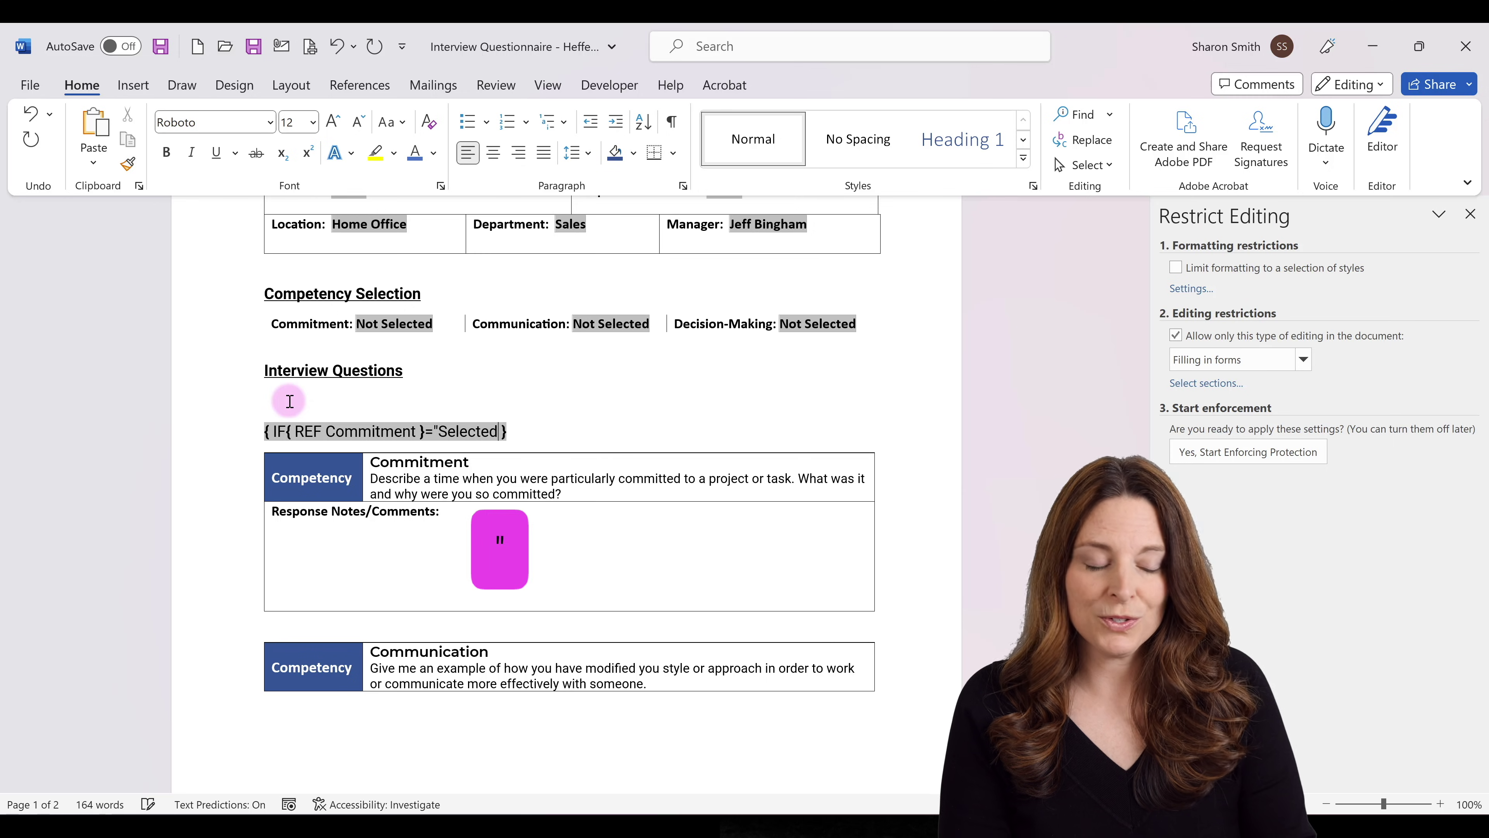
{"action": "type", "text": "\""}
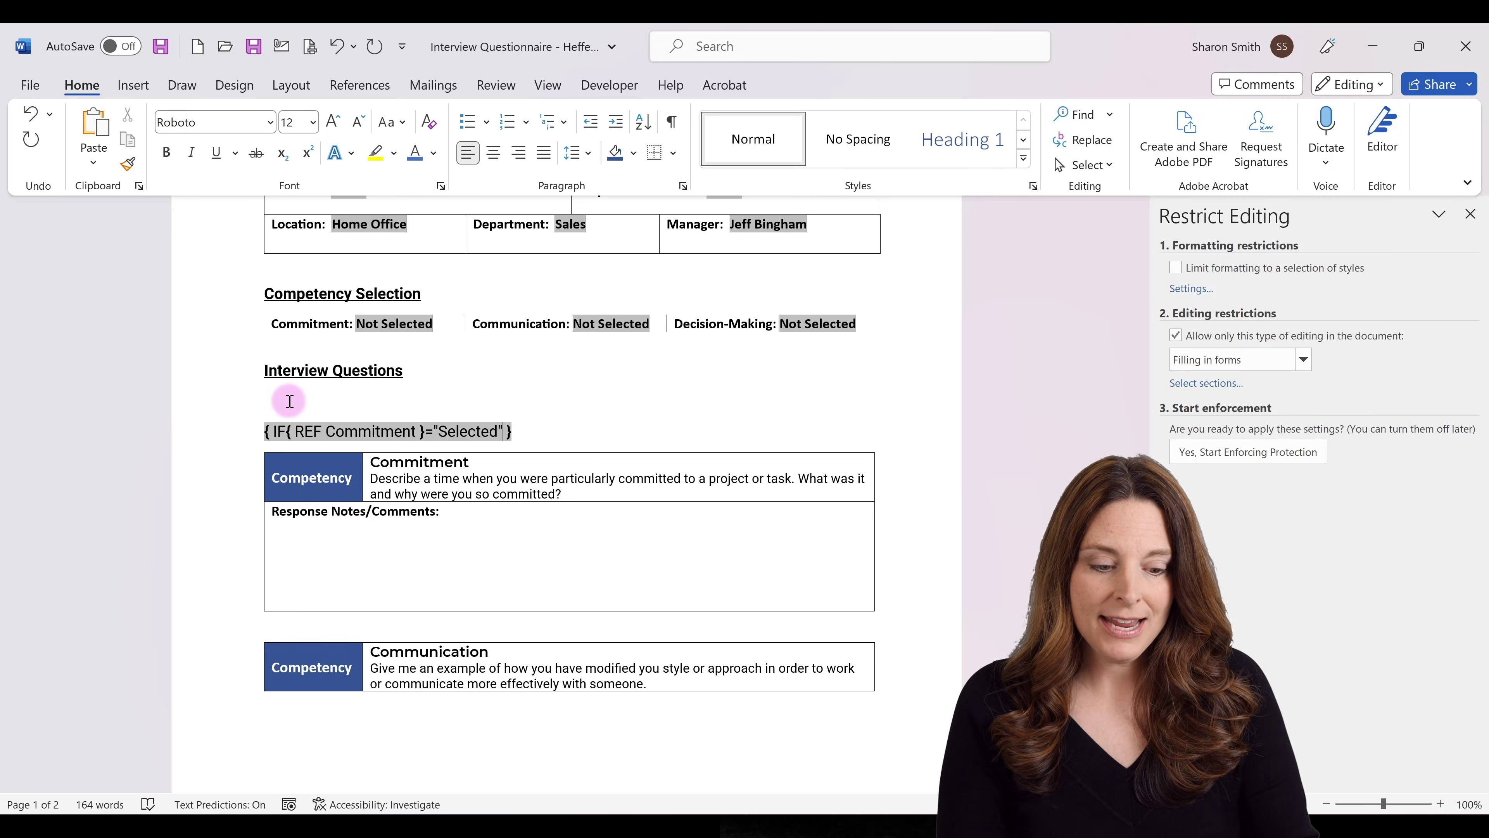
{"action": "type", "text": "\""}
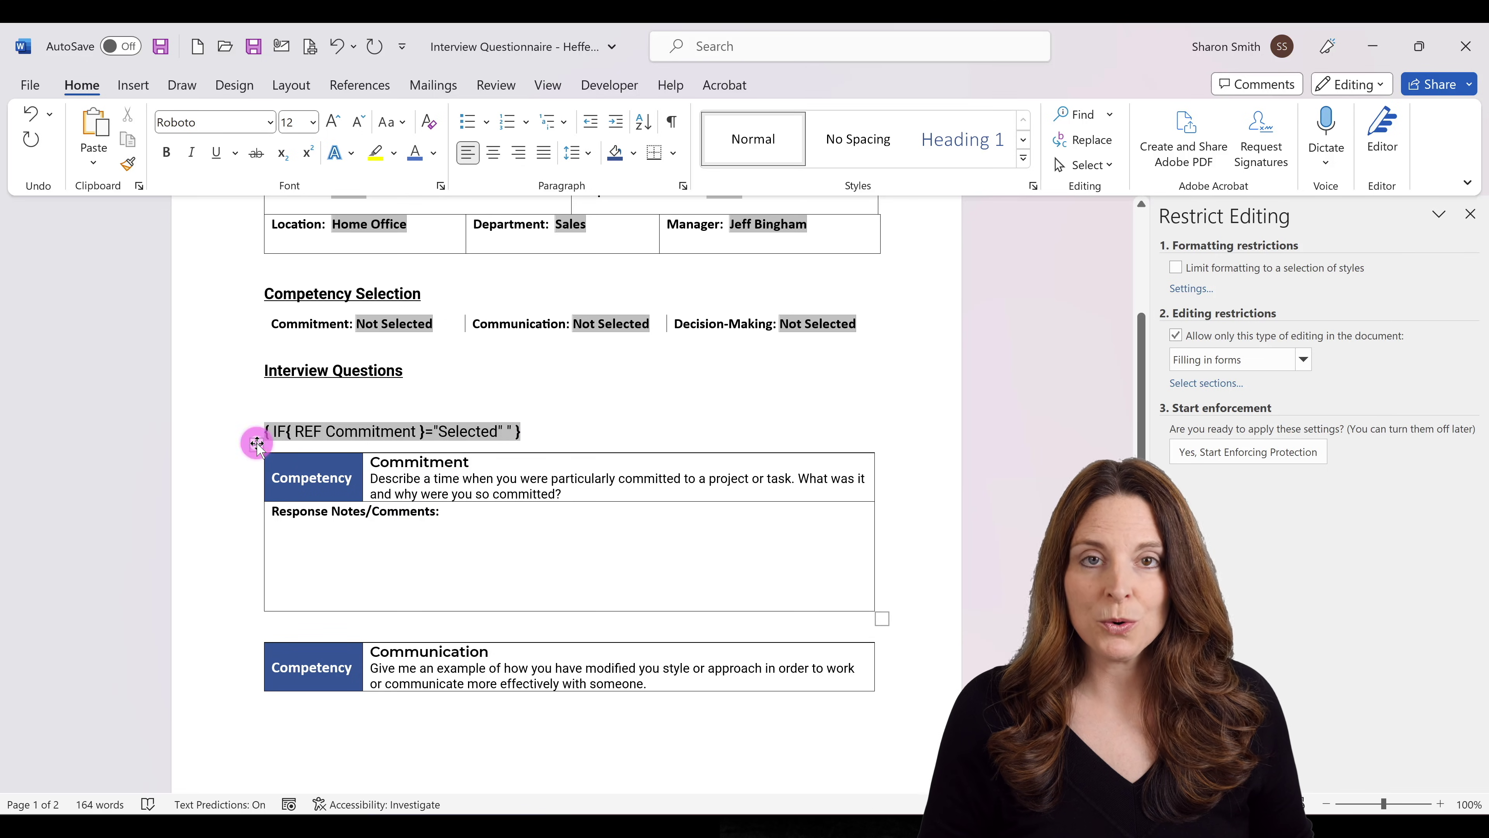
Copy the Commitment table into the IF field's quotes, close the quote, and delete the original table below.
{"action": "left_click", "coordinate": [257, 443]}
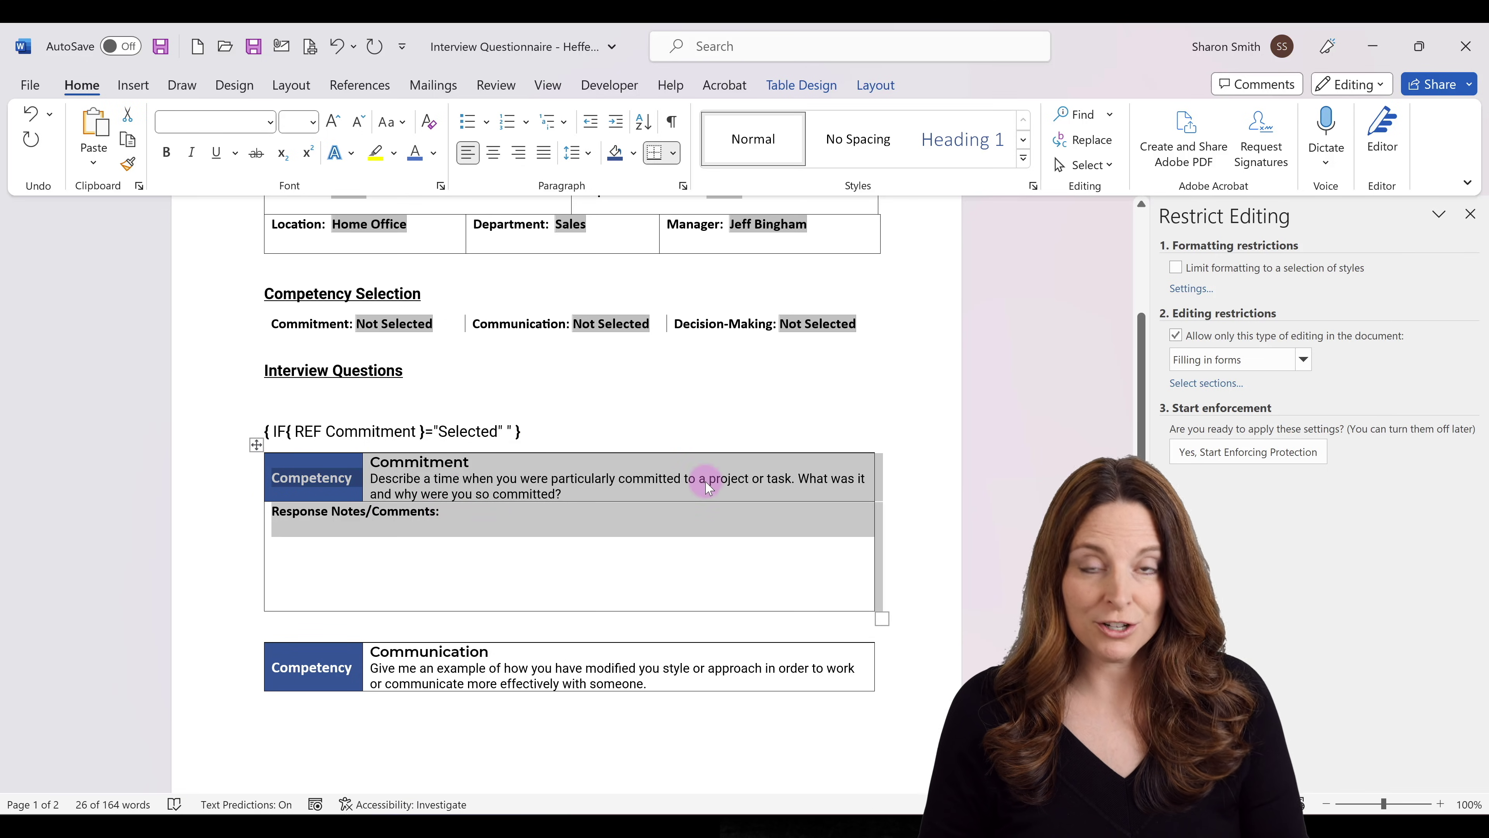
{"action": "key", "text": "ctrl+c"}
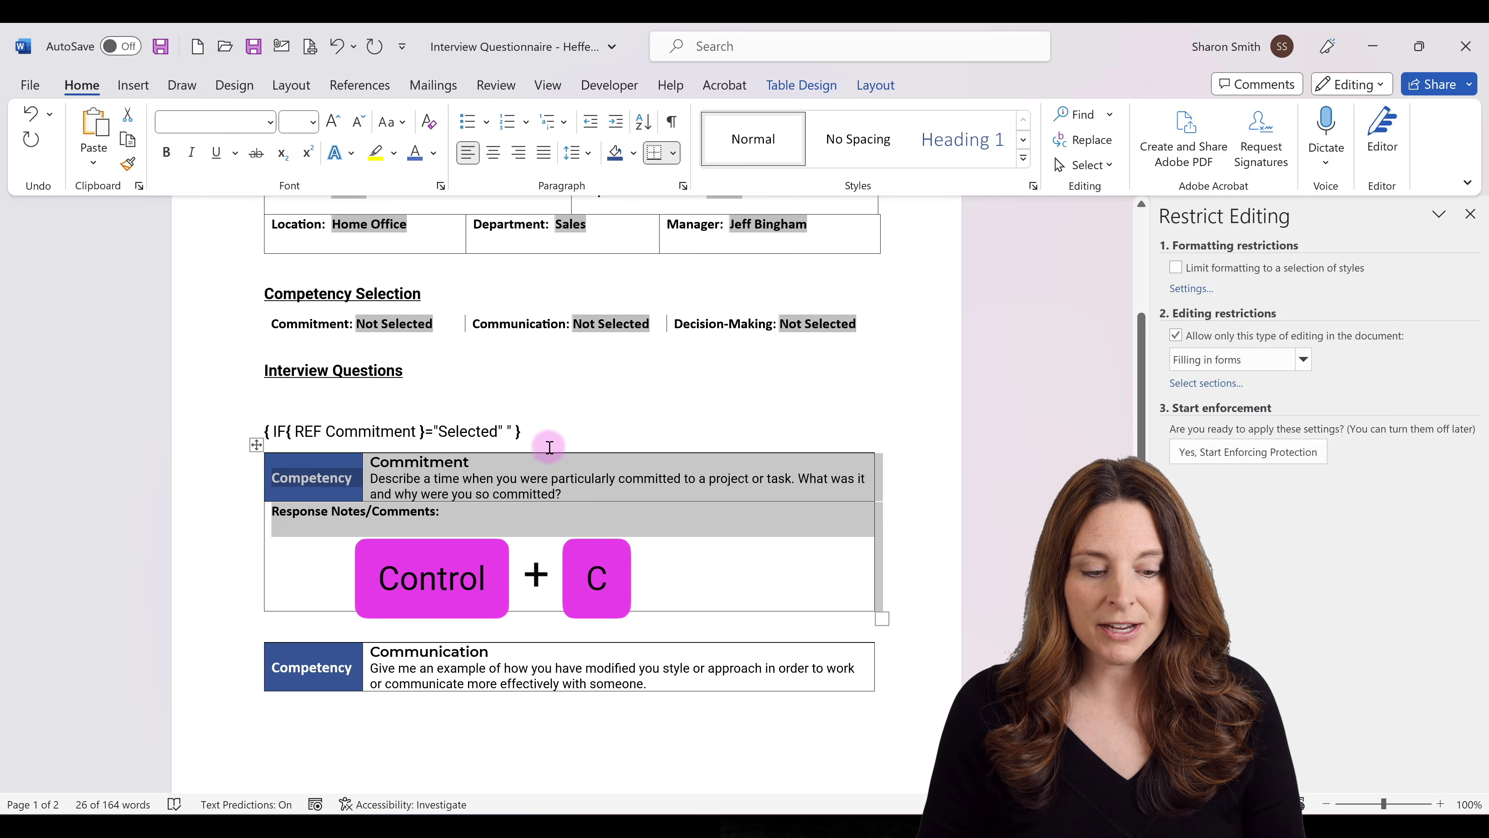
{"action": "left_click", "coordinate": [513, 429]}
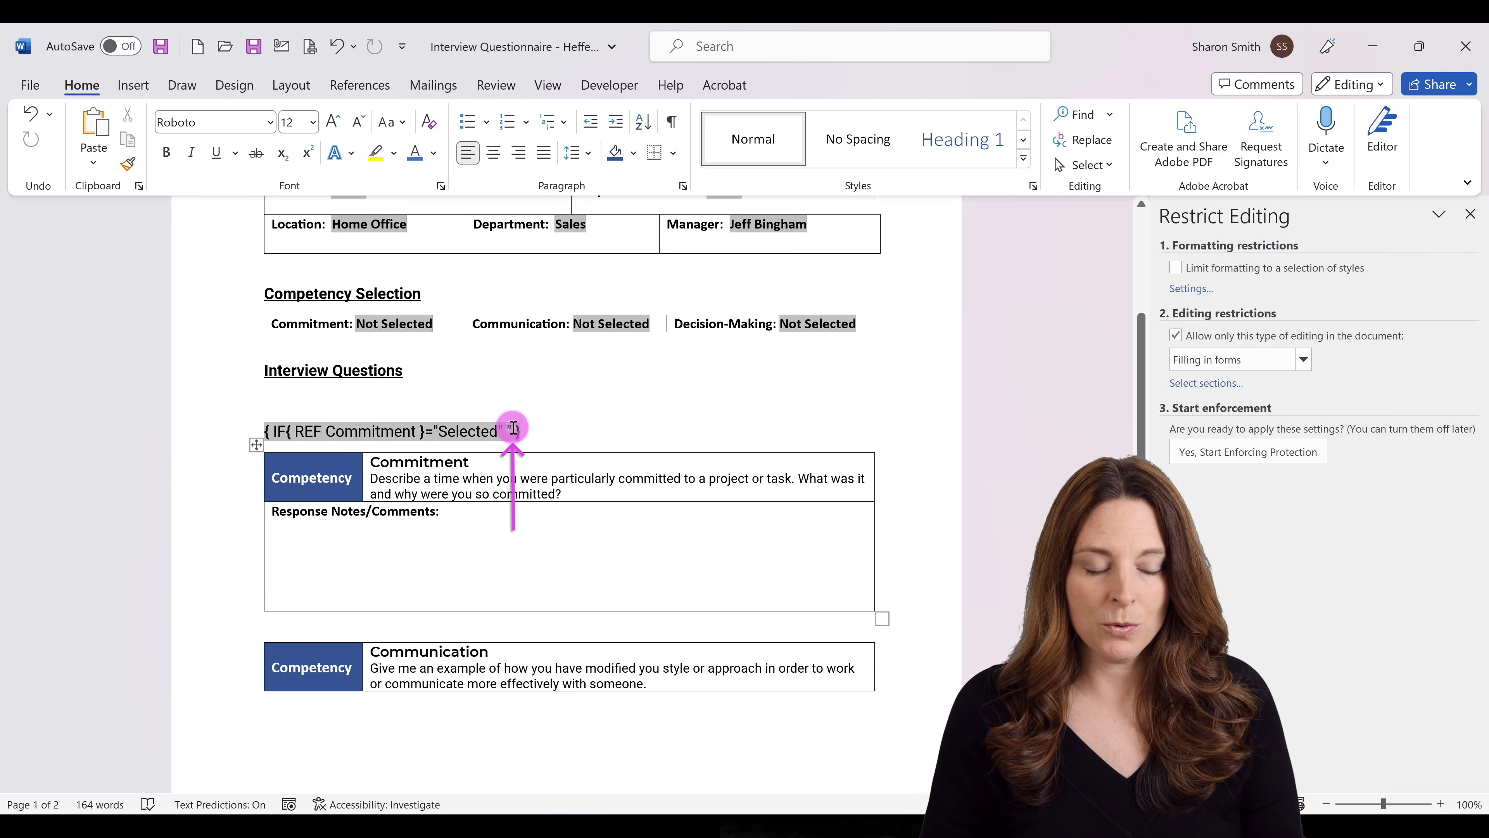
{"action": "key", "text": "ctrl+v"}
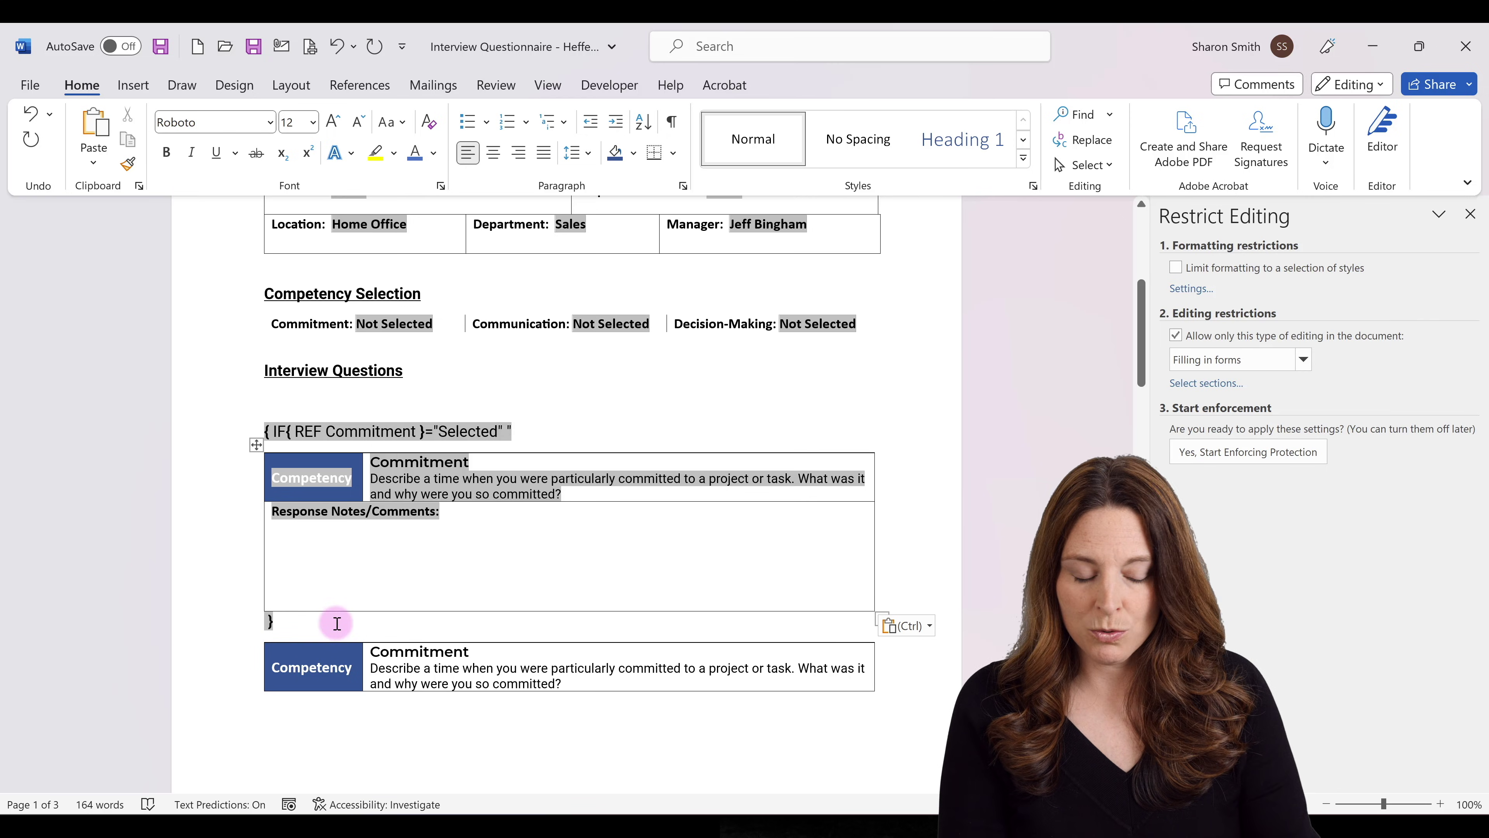
{"action": "type", "text": "\""}
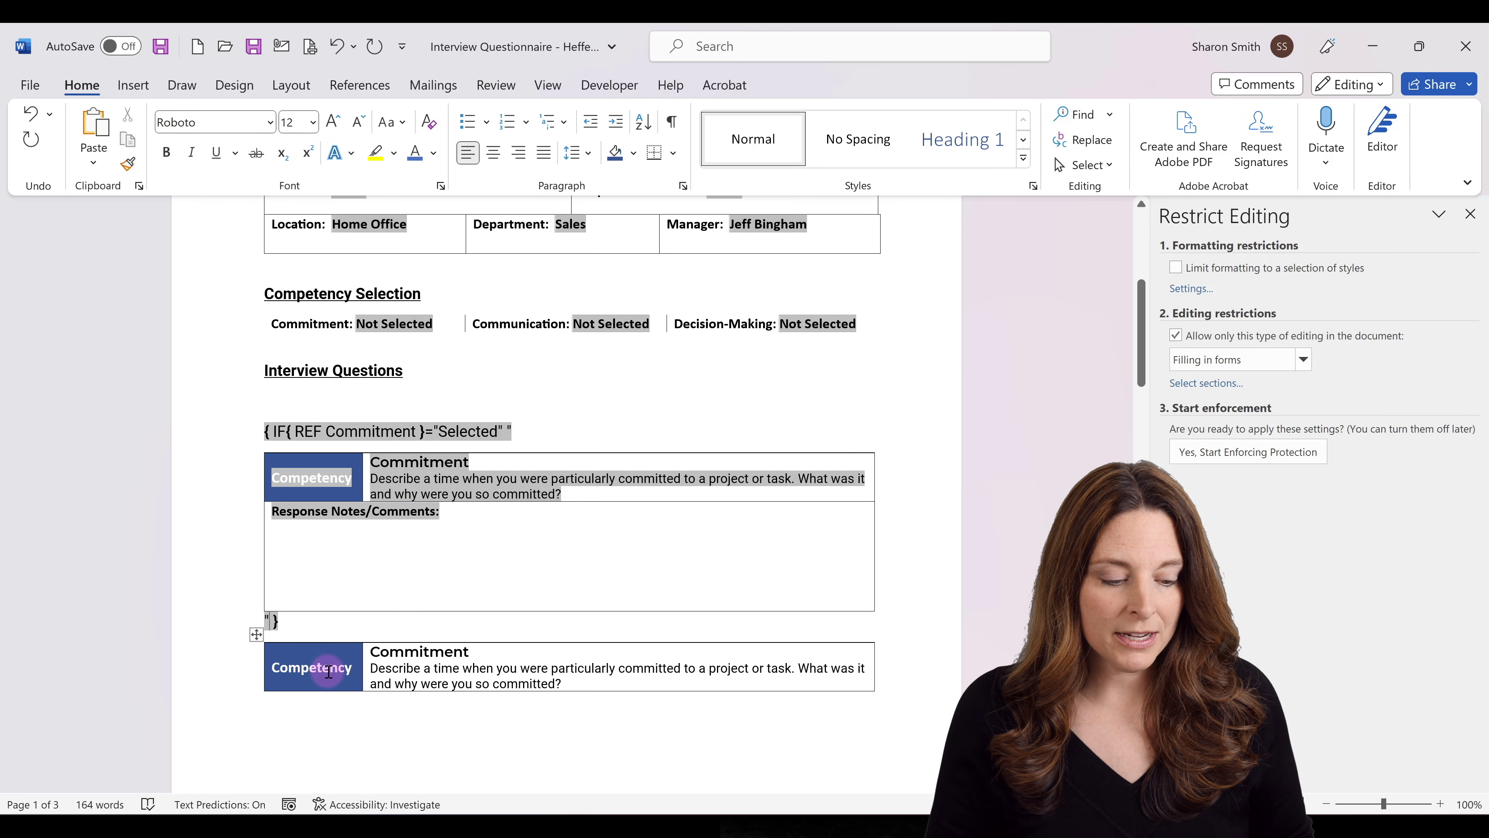
{"action": "left_click", "coordinate": [253, 635]}
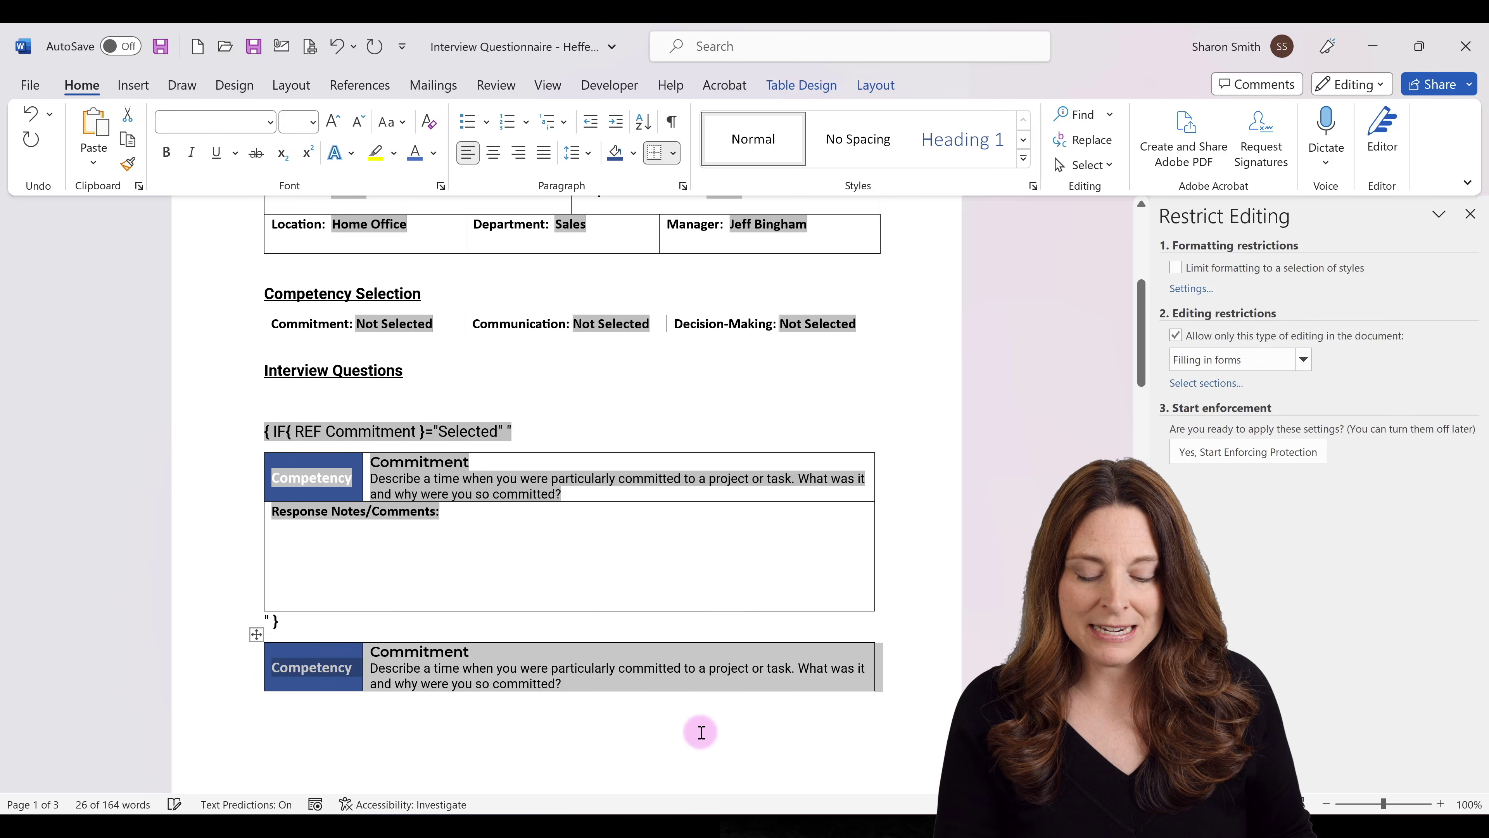
{"action": "key", "text": "BackSpace"}
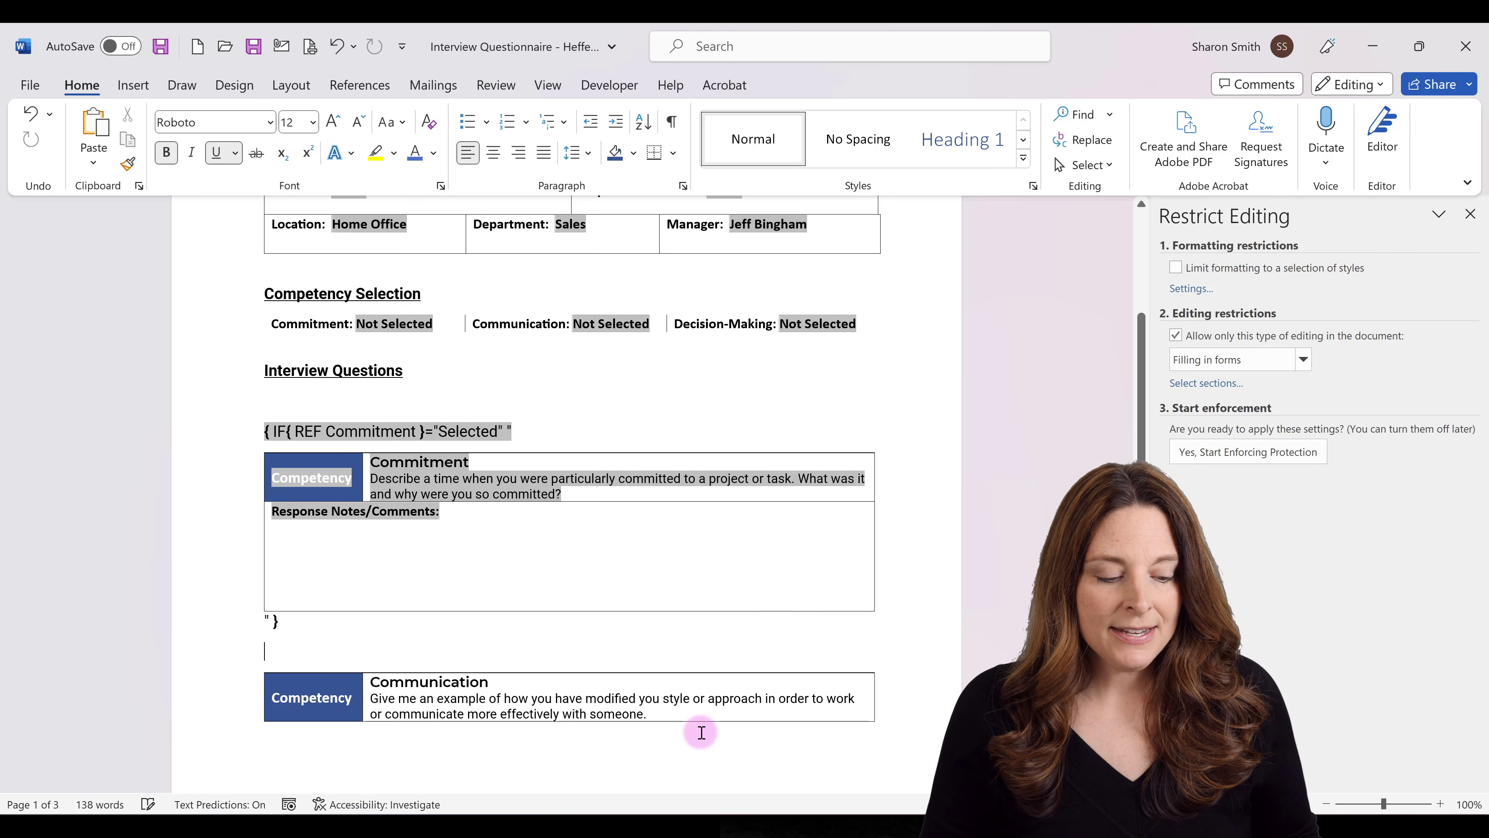
After the Commitment table's closing quote, nest IF {REF Communication}="Selected" with an opening quote.
{"action": "left_click", "coordinate": [298, 620]}
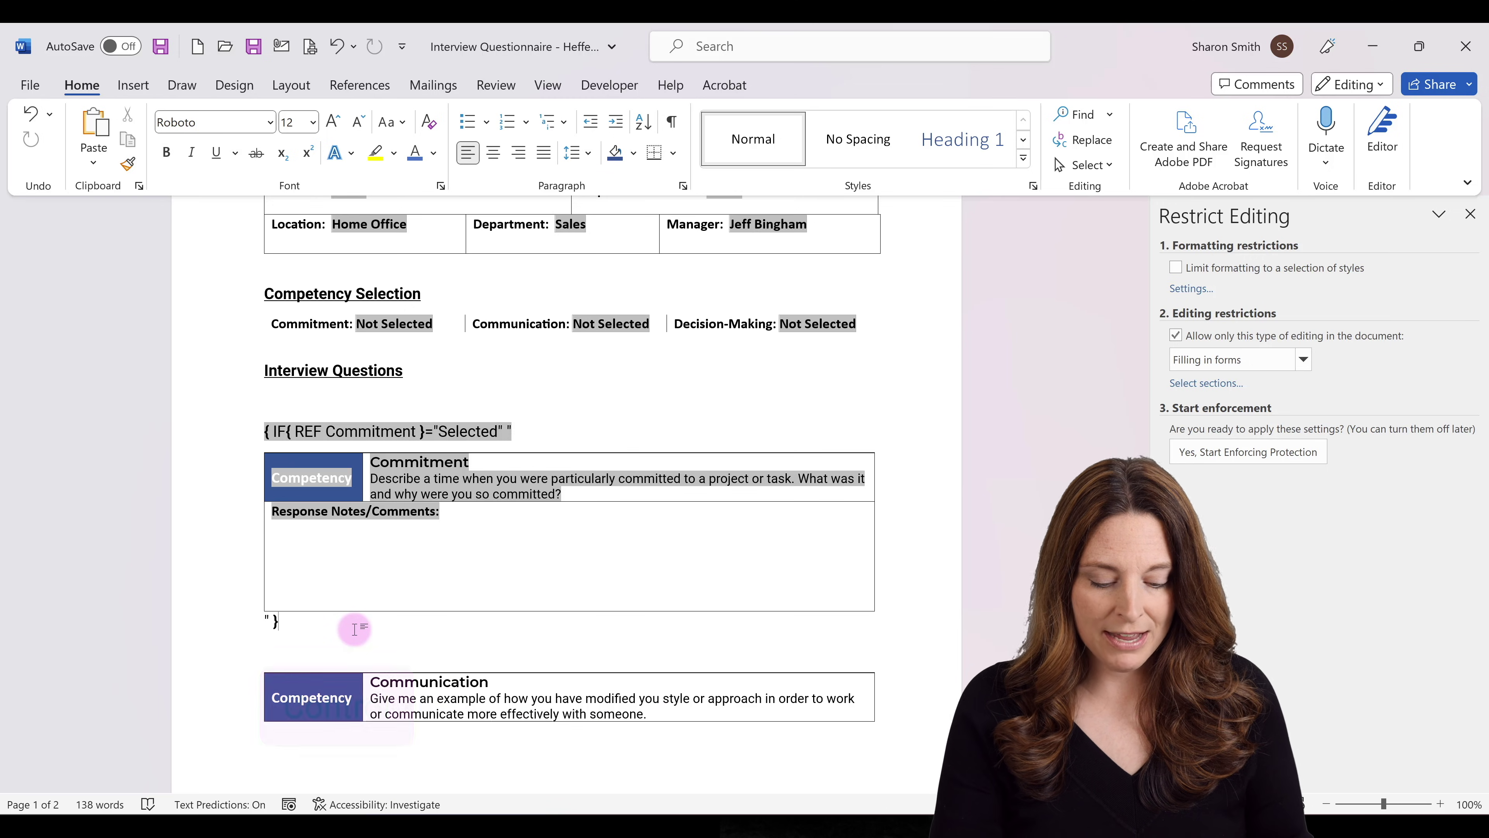
{"action": "key", "text": "ctrl+F9"}
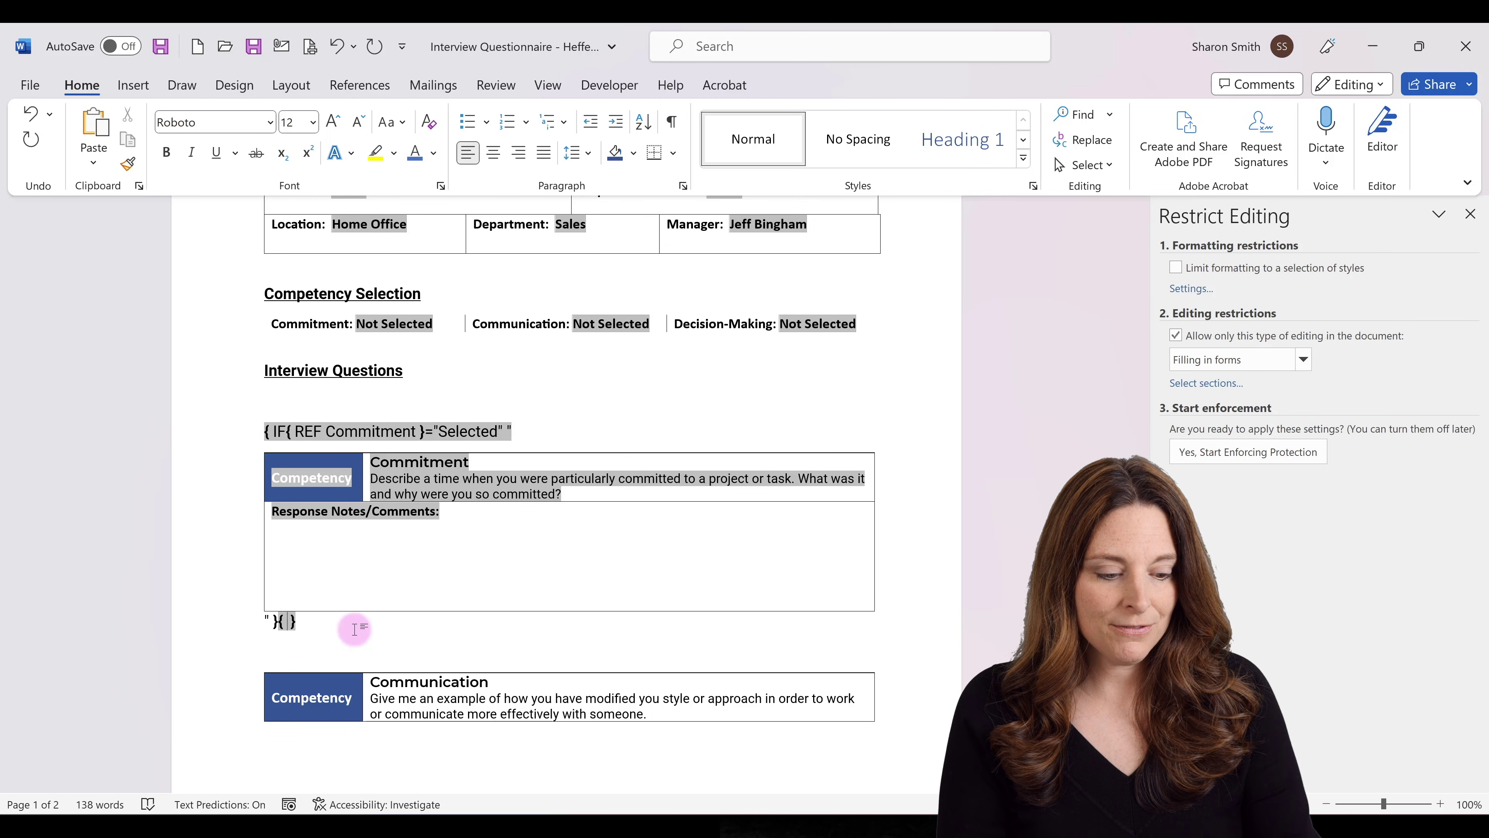
{"action": "type", "text": "IF"}
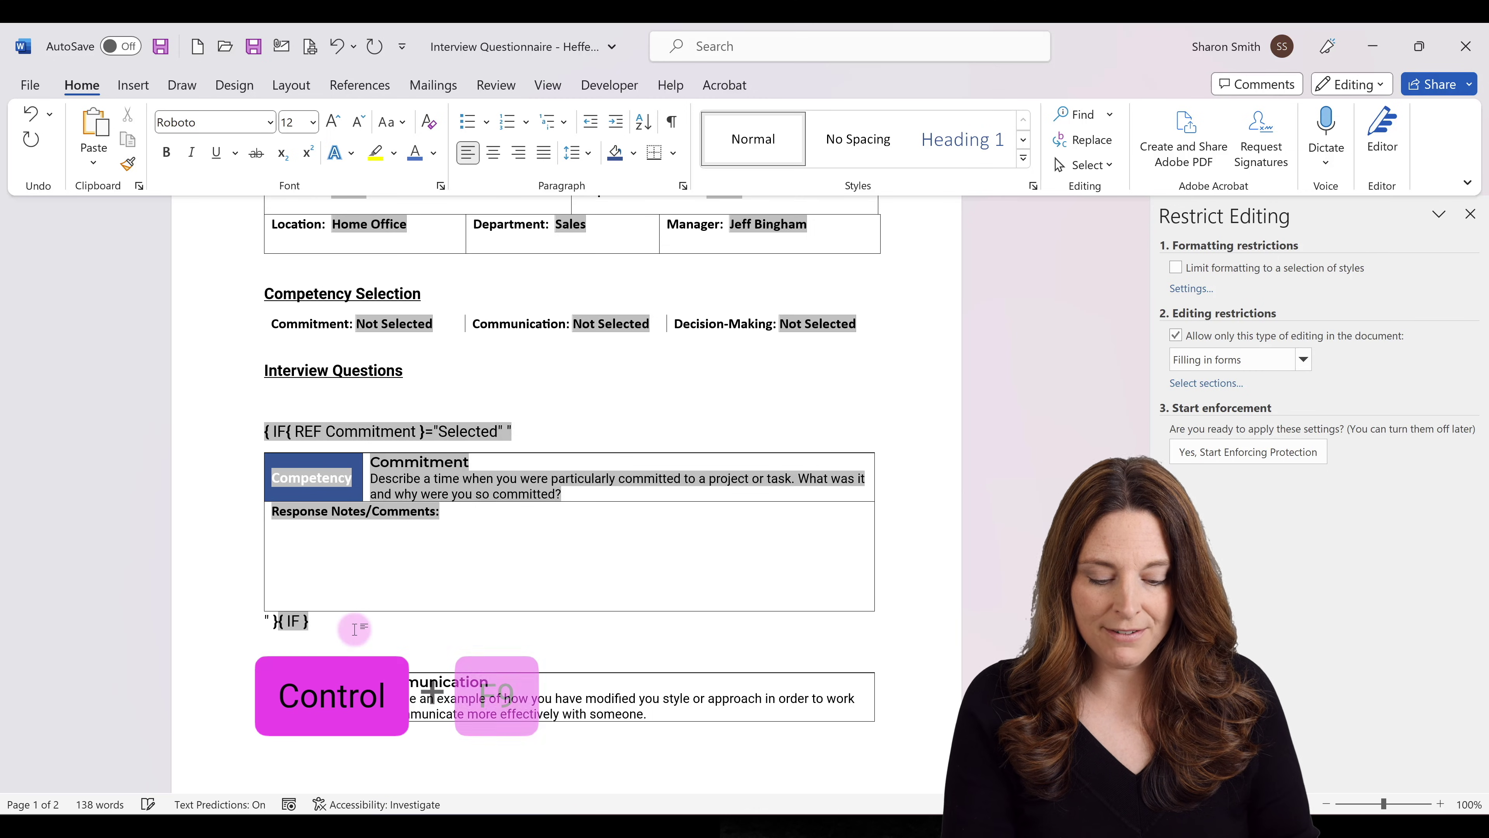
{"action": "key", "text": "ctrl+F9"}
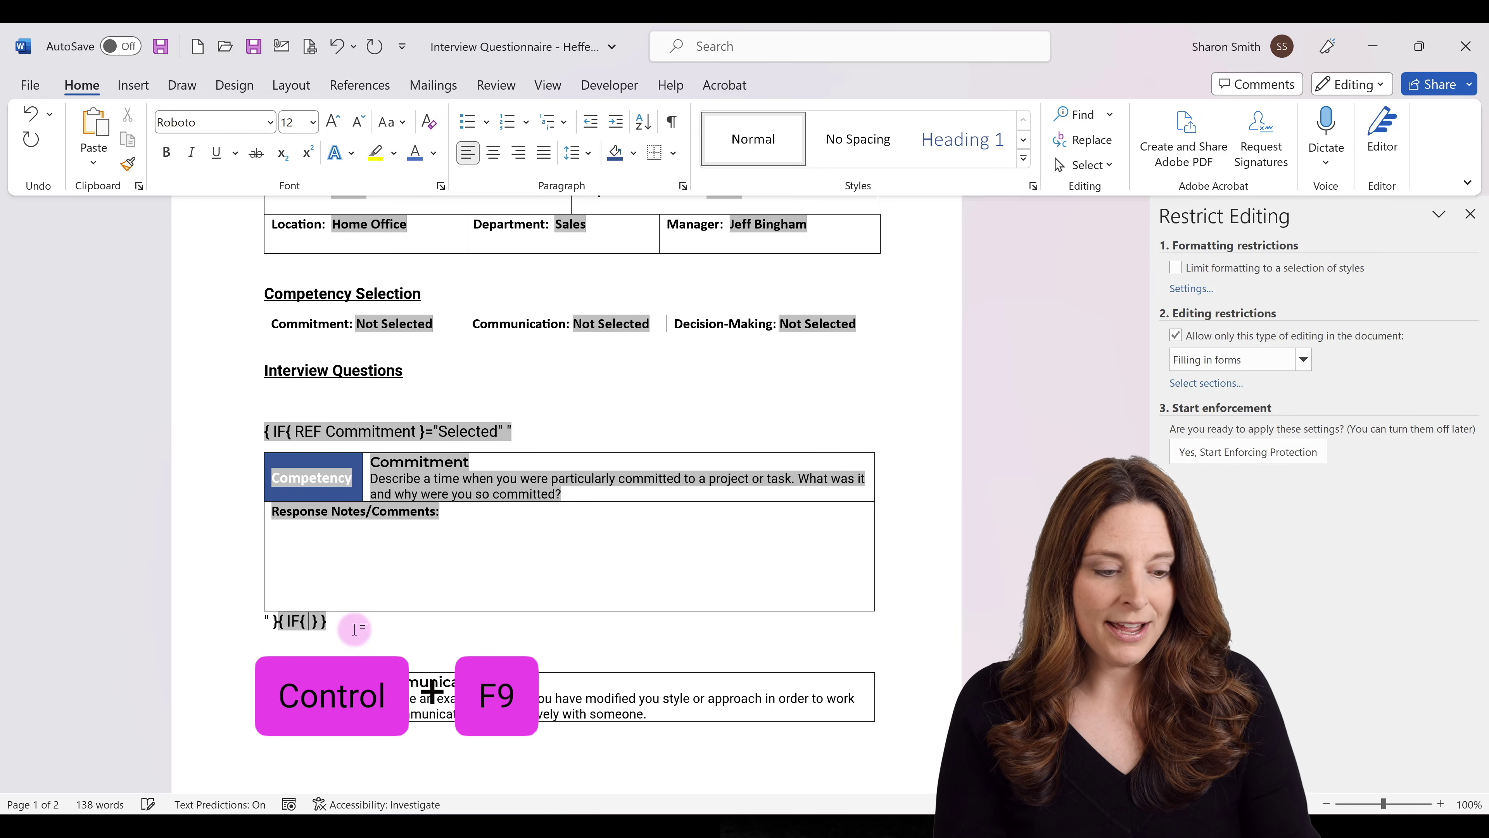
{"action": "type", "text": "REF"}
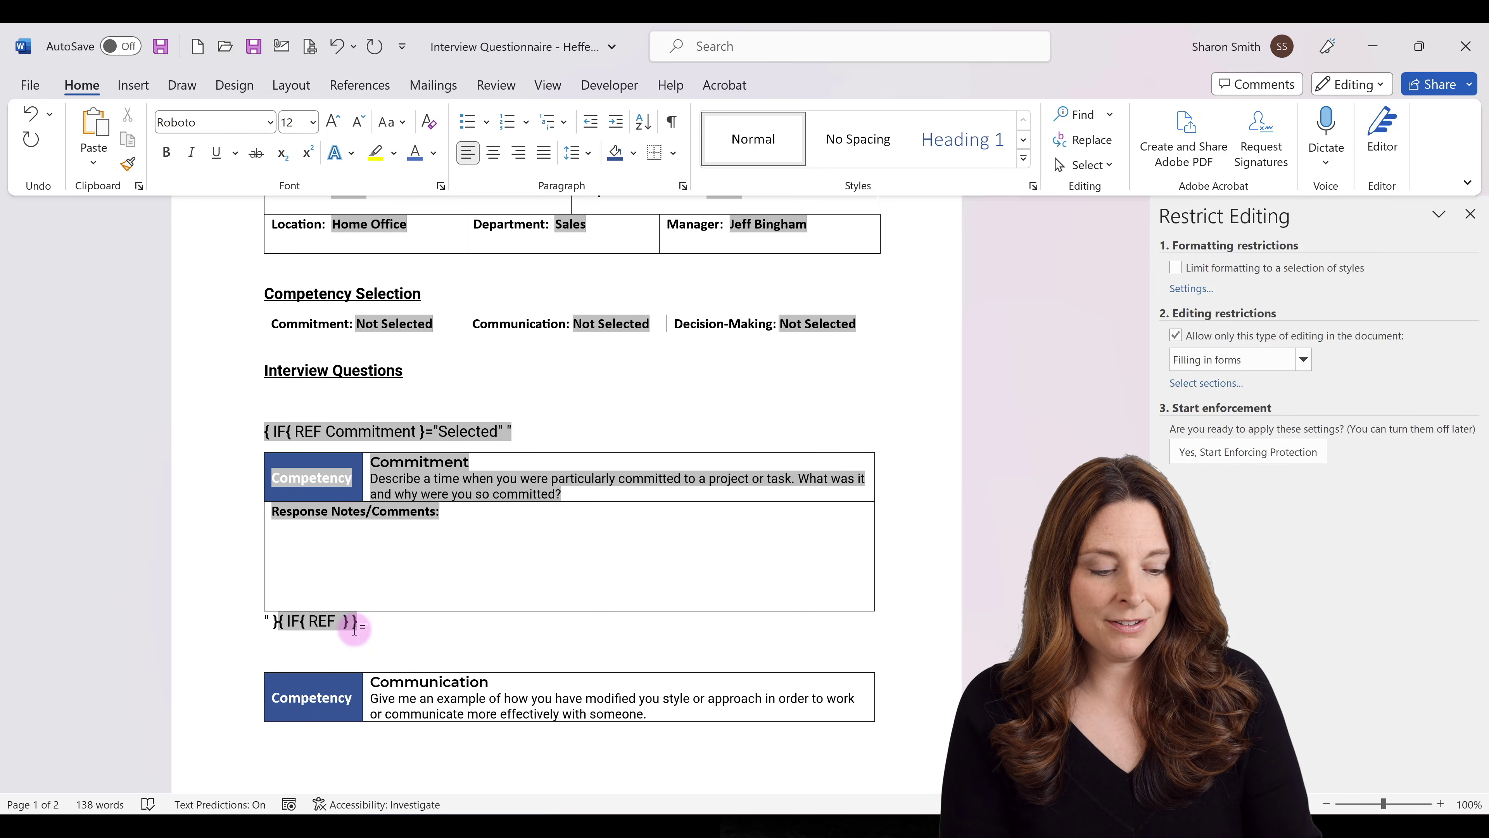
{"action": "type", "text": " Com"}
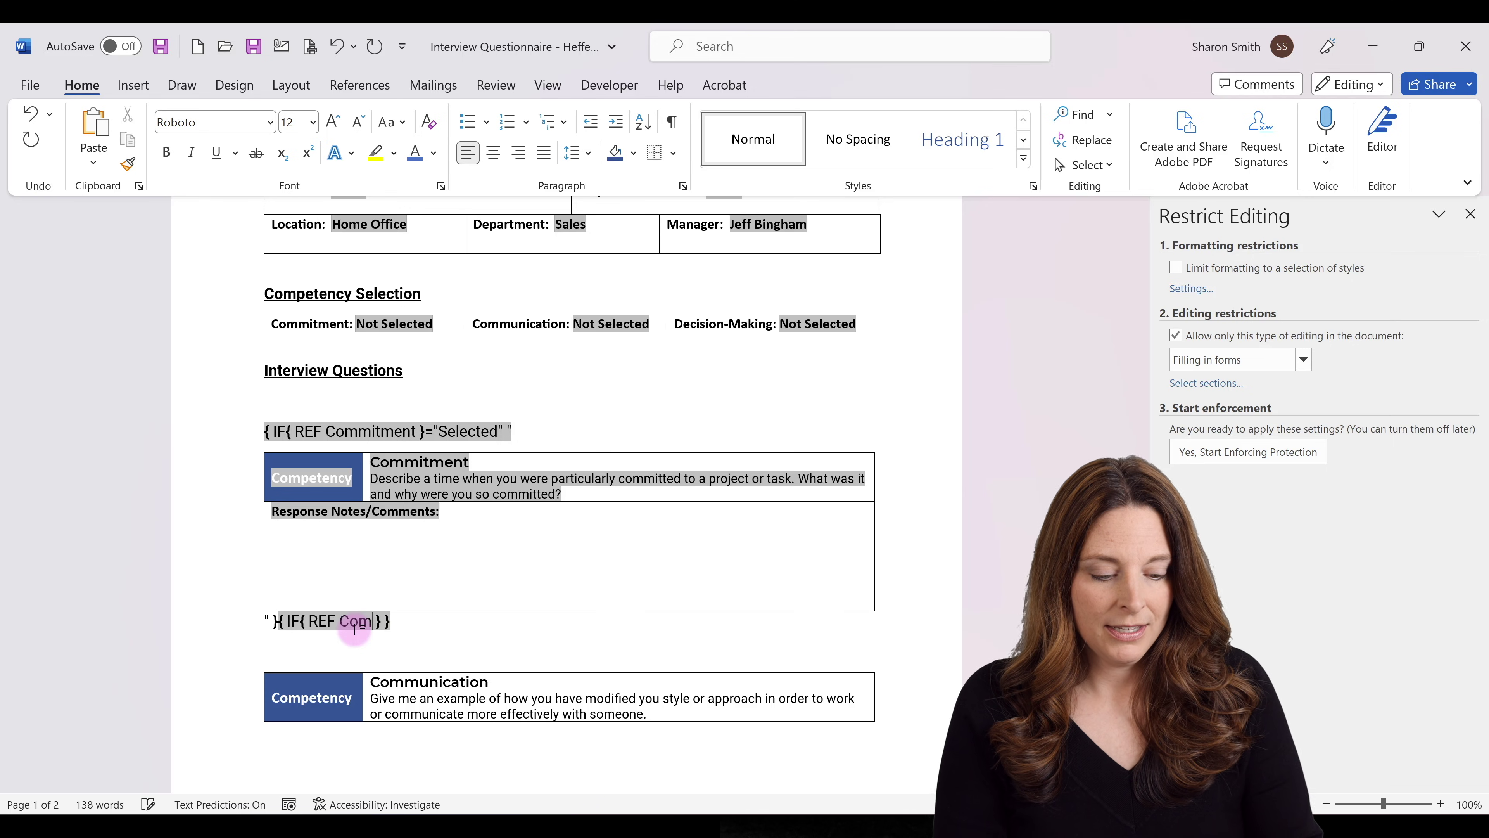
{"action": "type", "text": "munication }"}
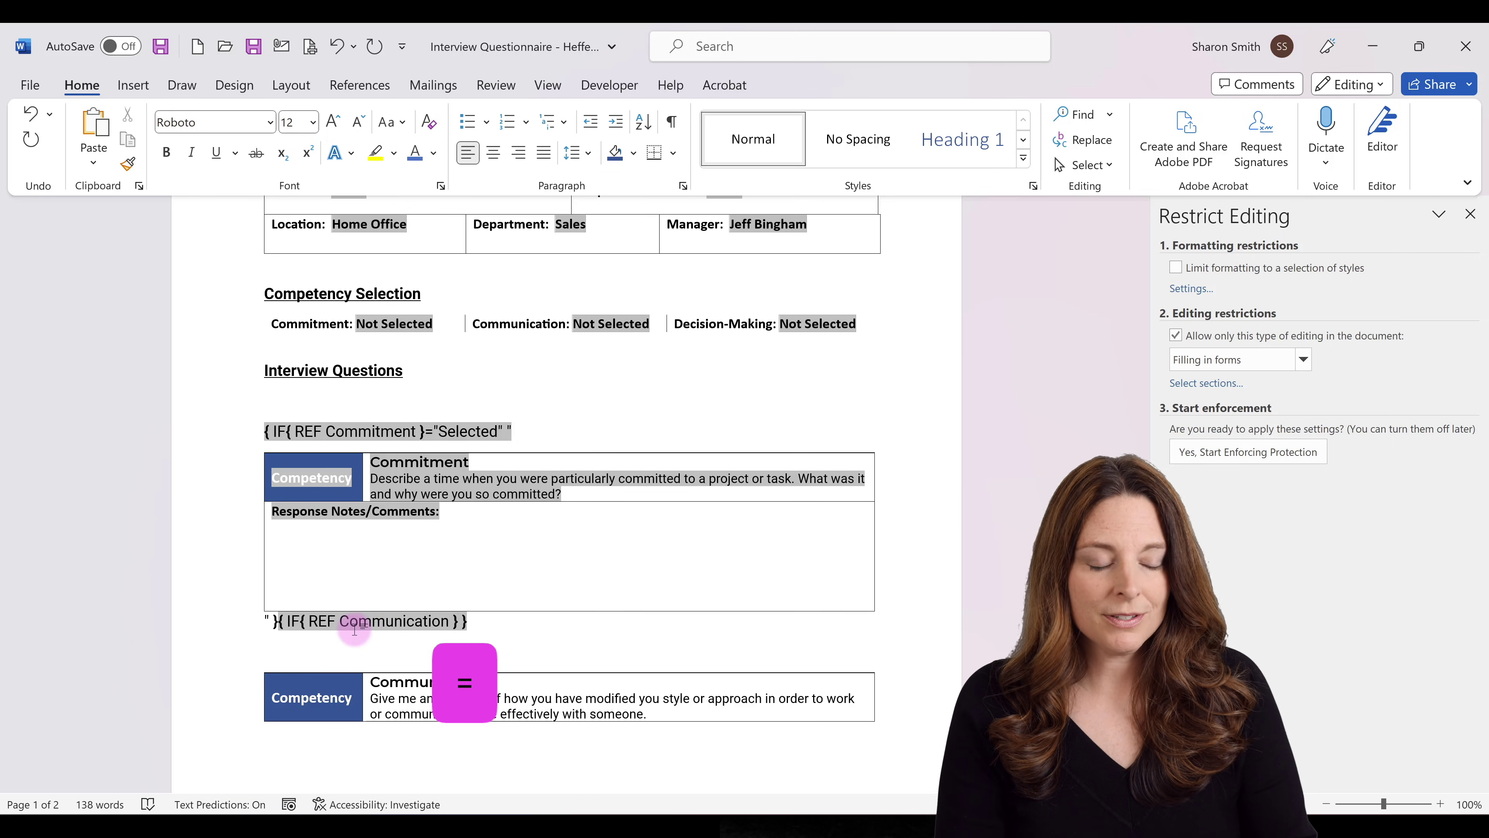
{"action": "type", "text": "=\""}
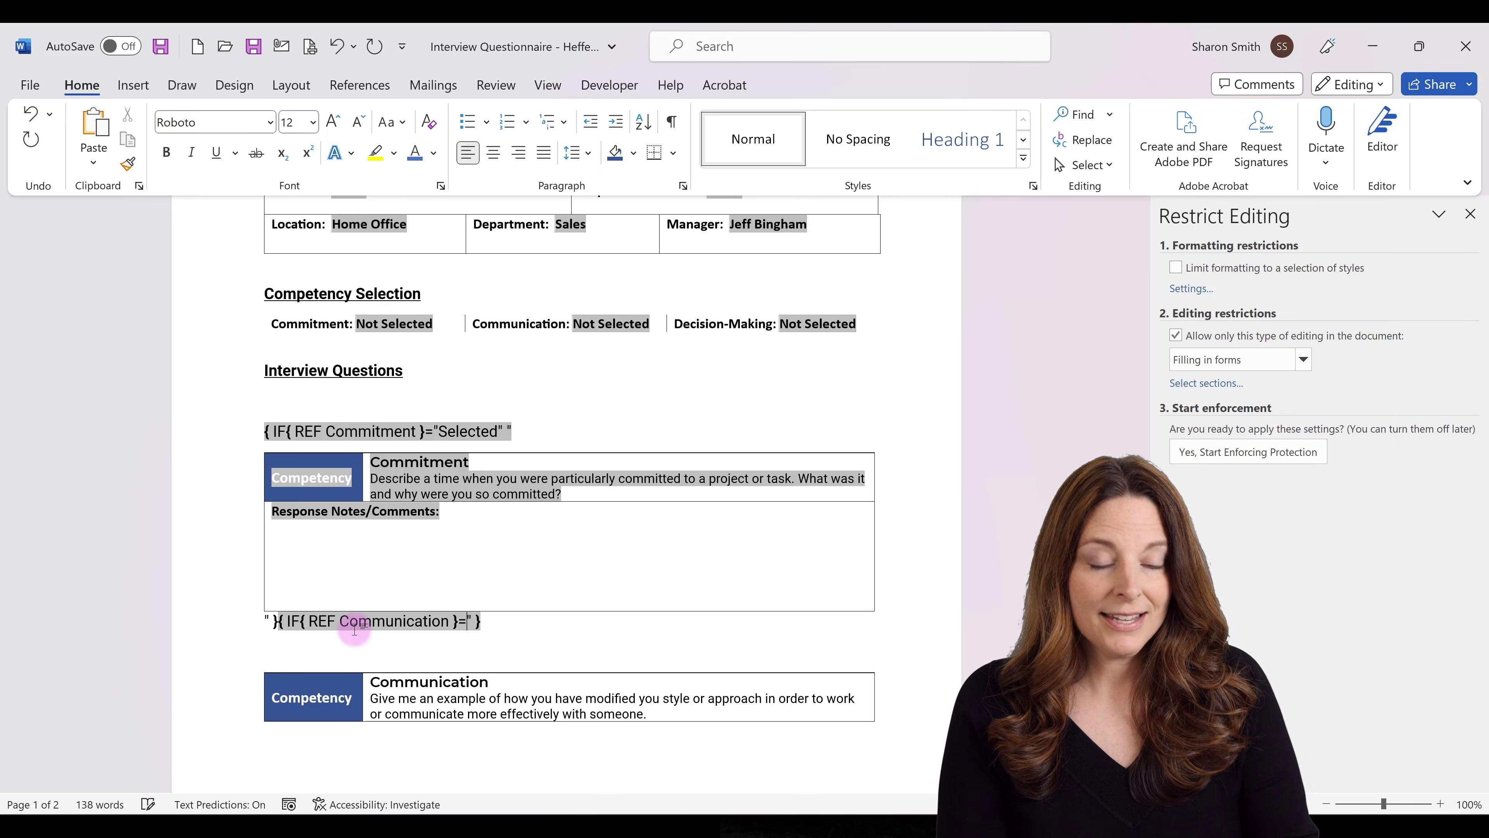
{"action": "type", "text": "Se"}
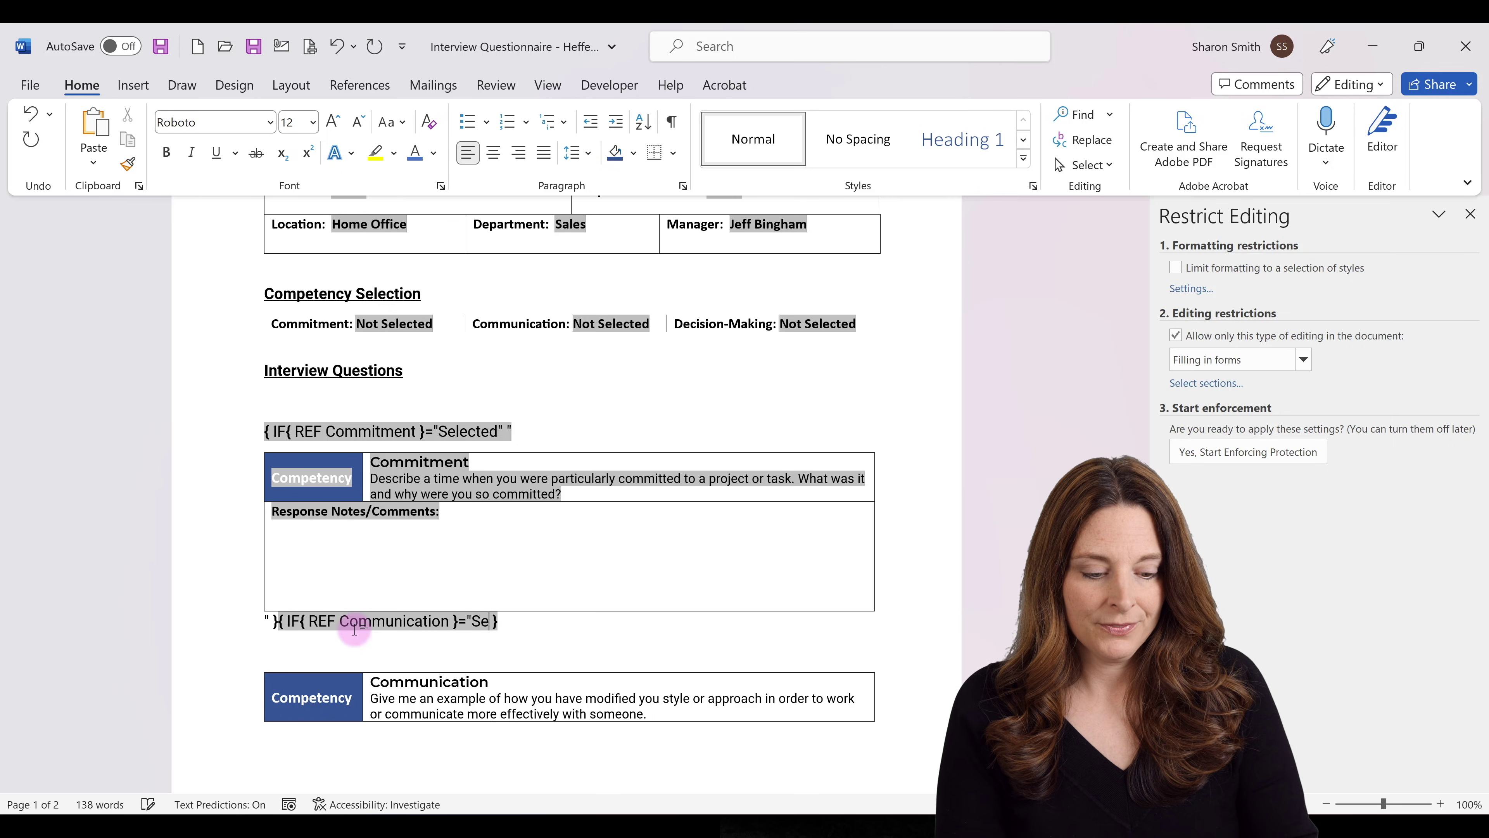
{"action": "type", "text": "lected\""}
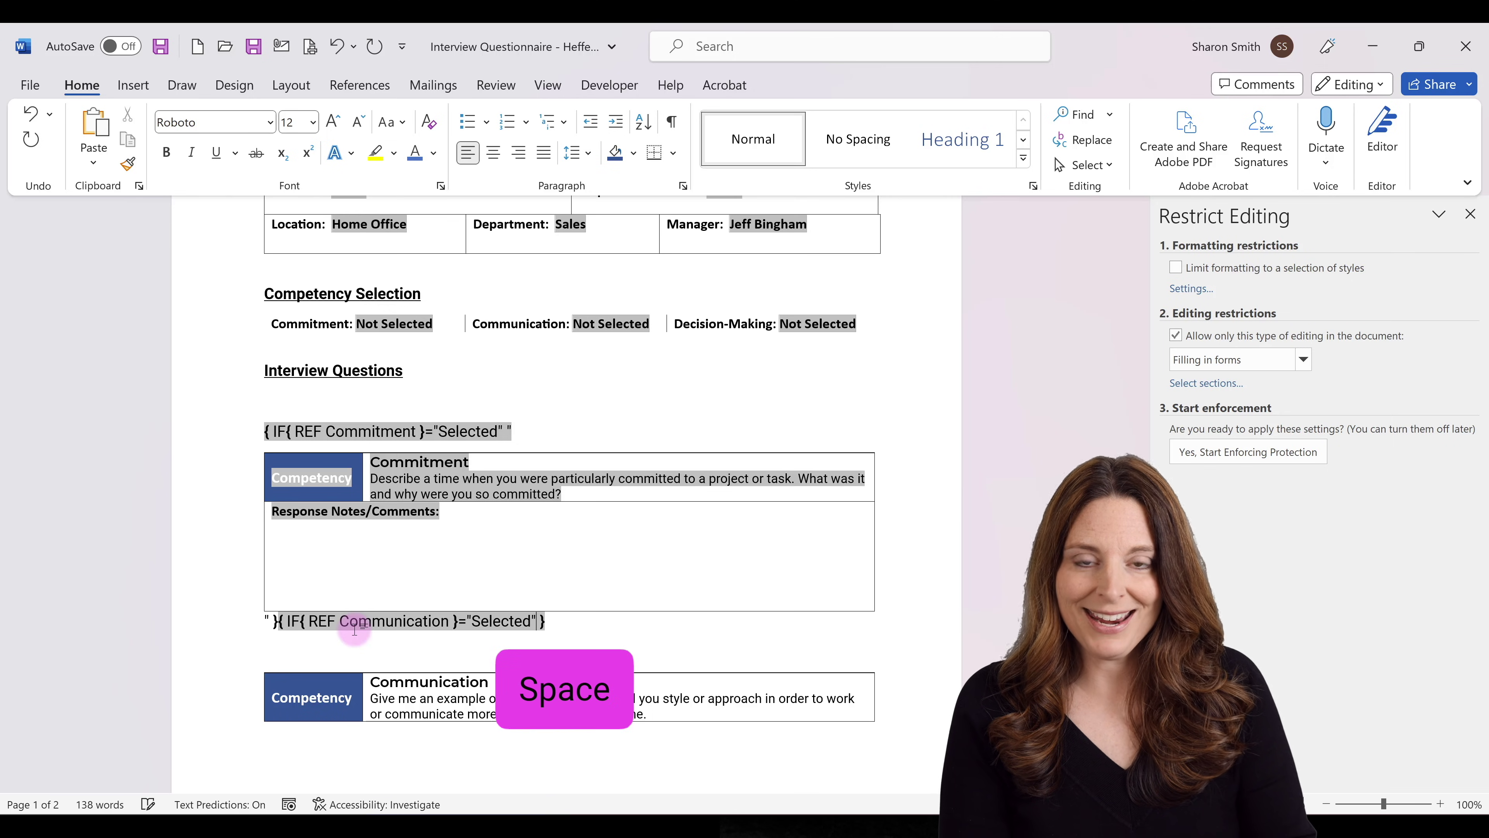
{"action": "type", "text": " \""}
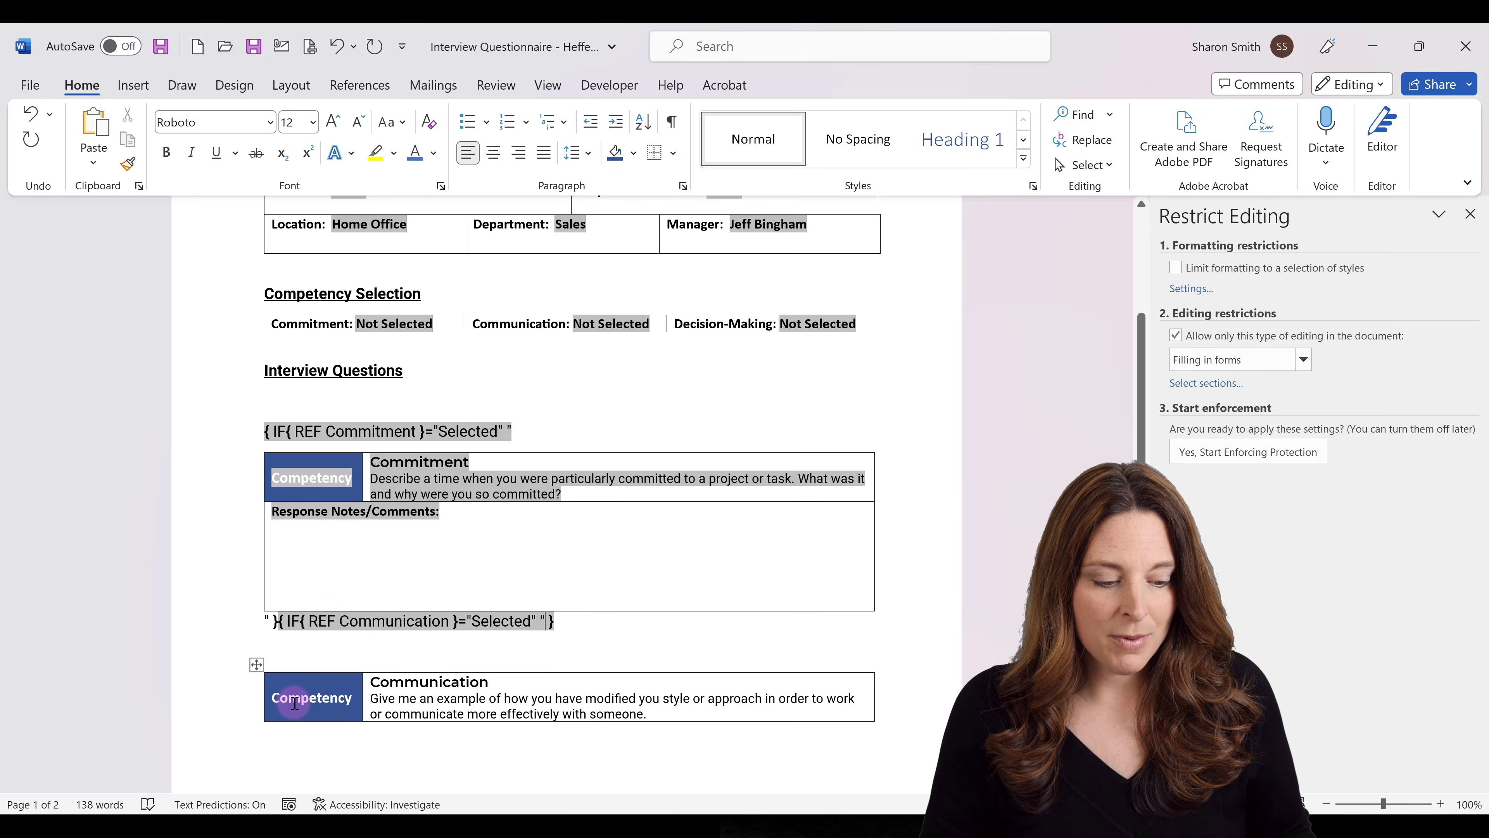
Copy the Communication question table and paste it into the Communication IF field's quoted result.
{"action": "left_click", "coordinate": [258, 663]}
{"action": "key", "text": "ctrl+c"}
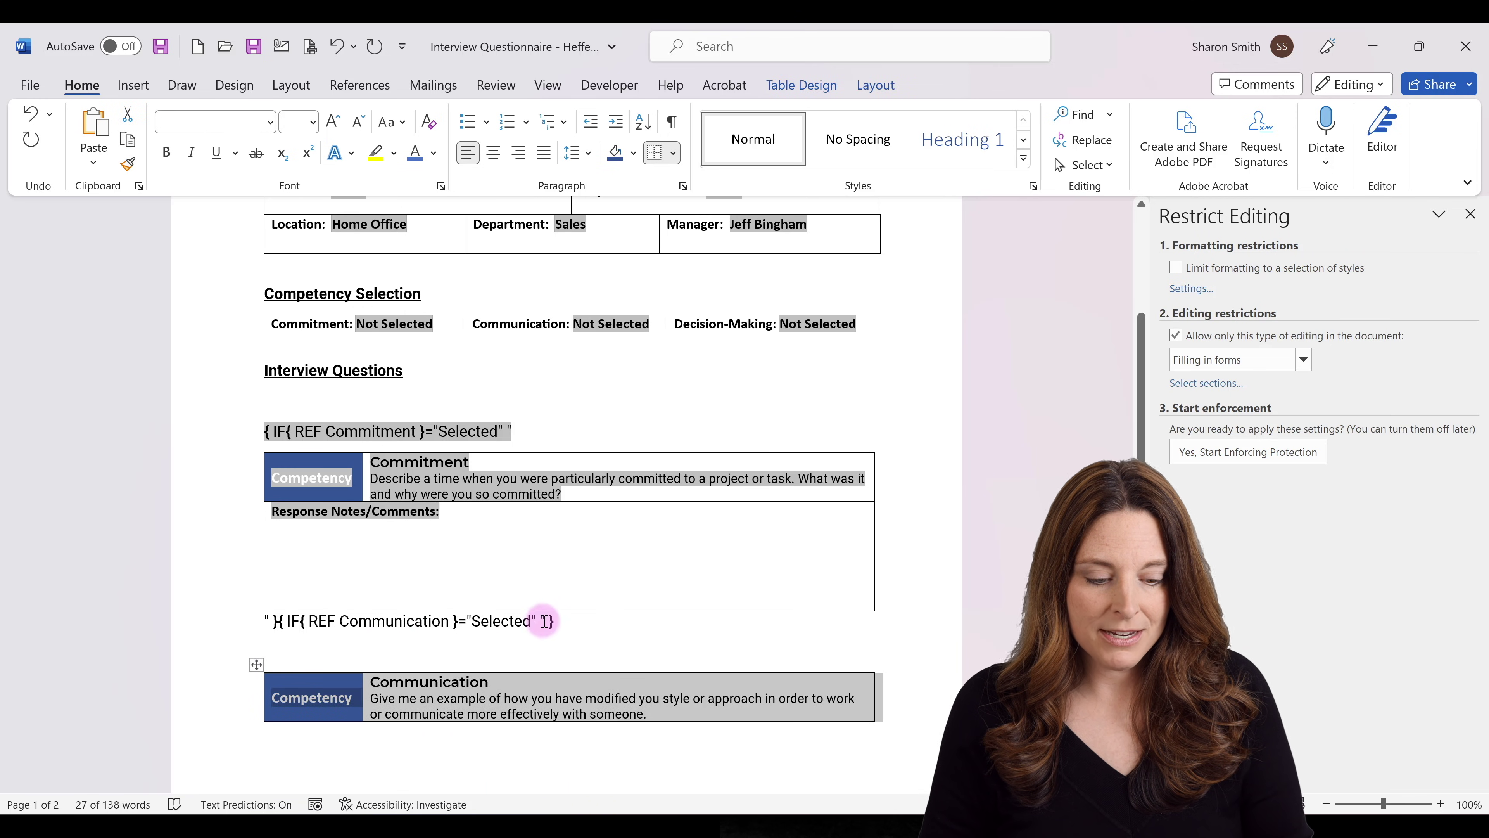
{"action": "left_click", "coordinate": [547, 619]}
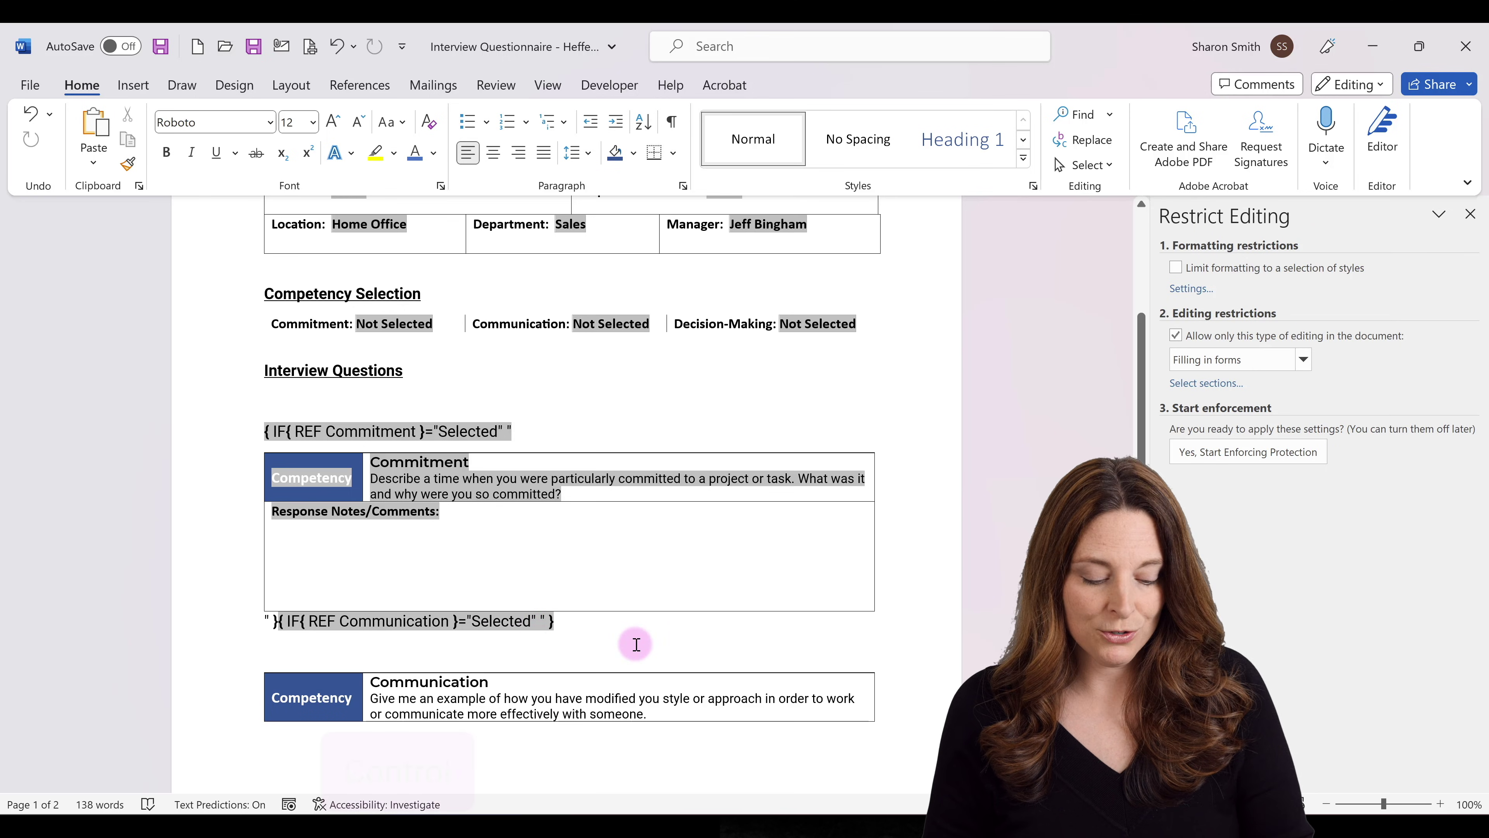
{"action": "key", "text": "ctrl+v"}
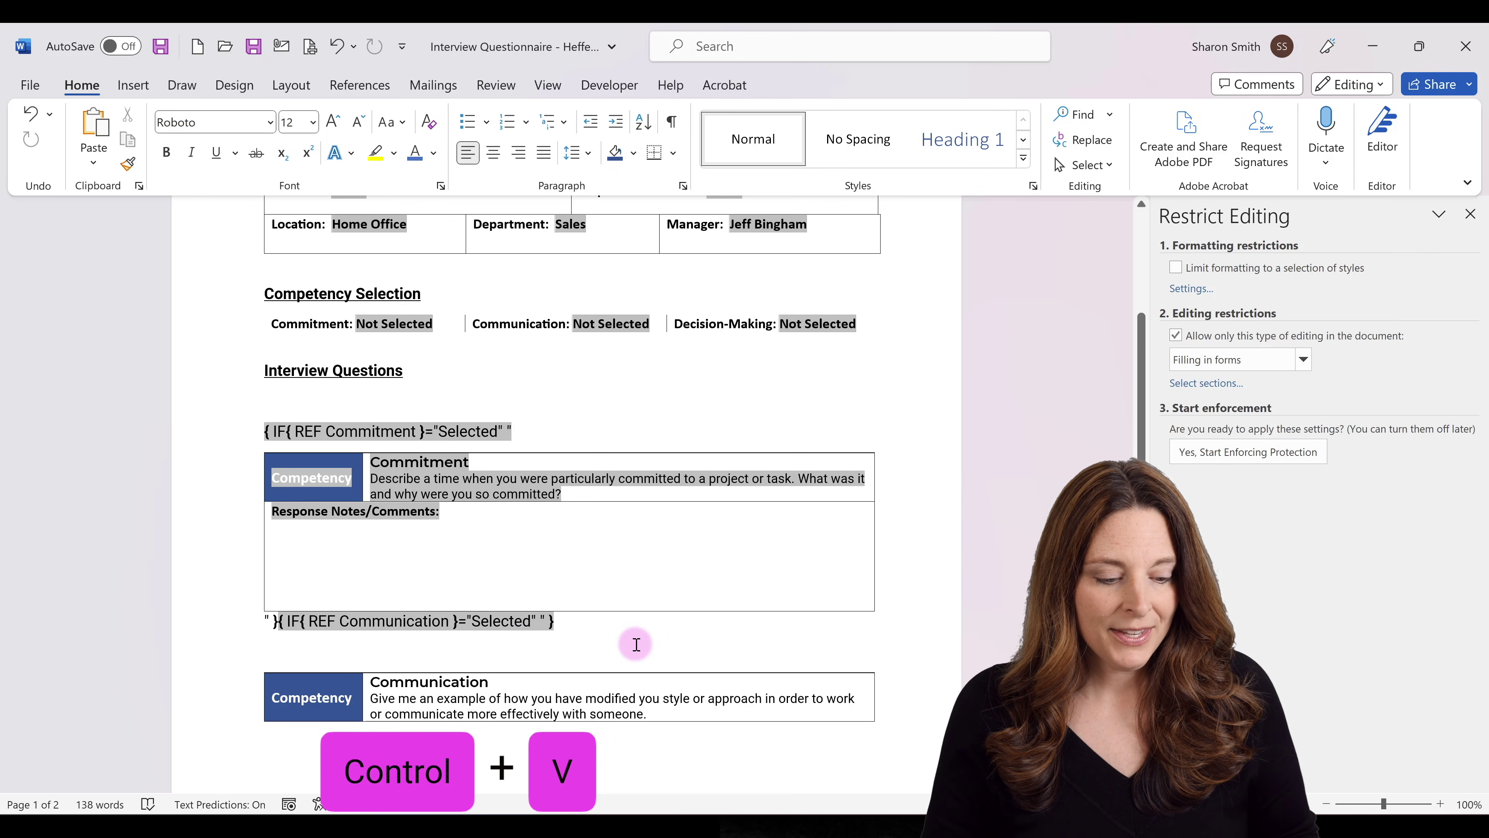
{"action": "left_click", "coordinate": [276, 757]}
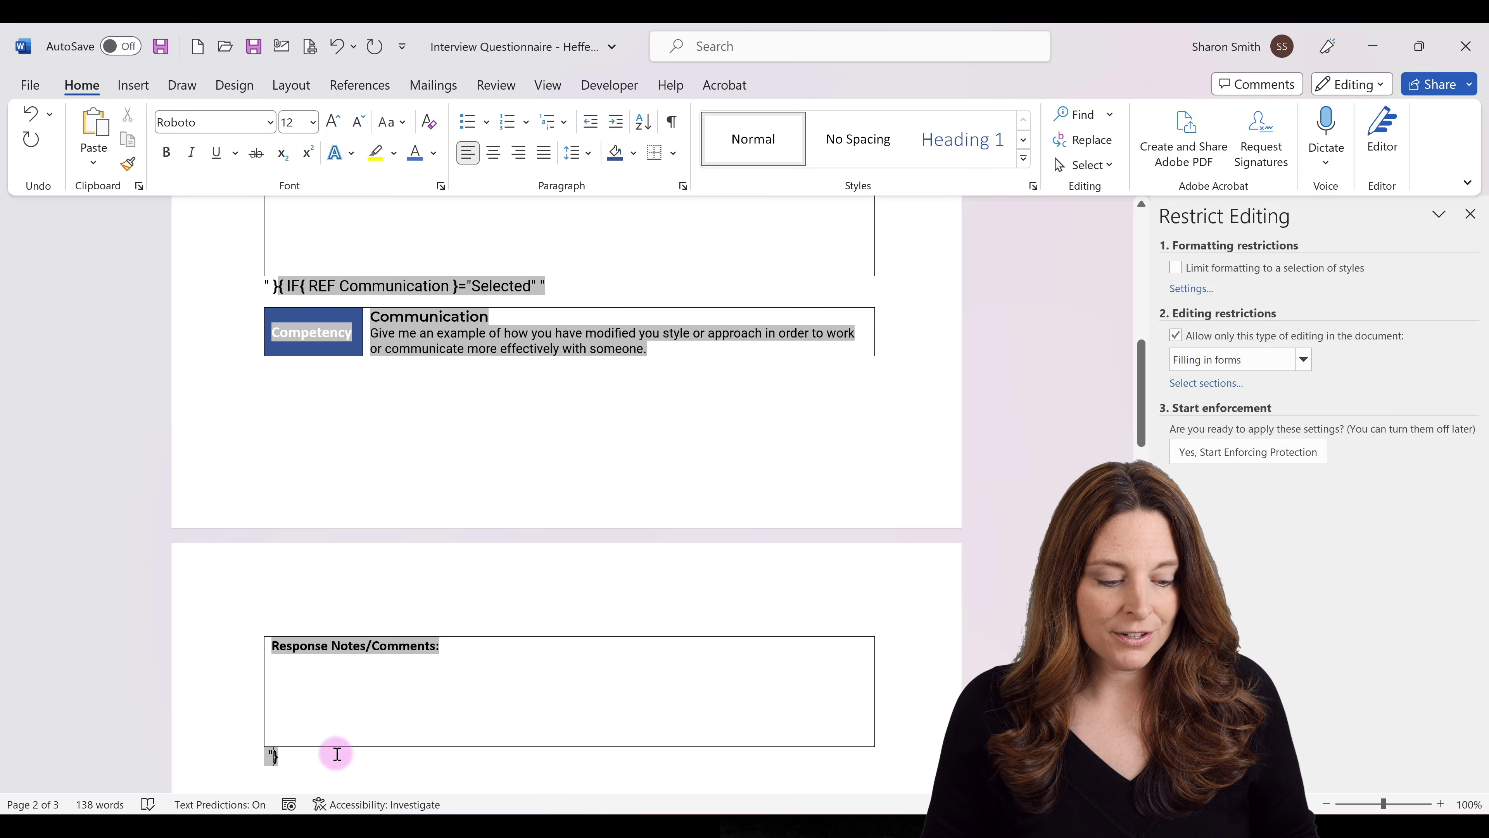
{"action": "scroll", "coordinate": [295, 755], "scroll_direction": "down", "scroll_amount": 4}
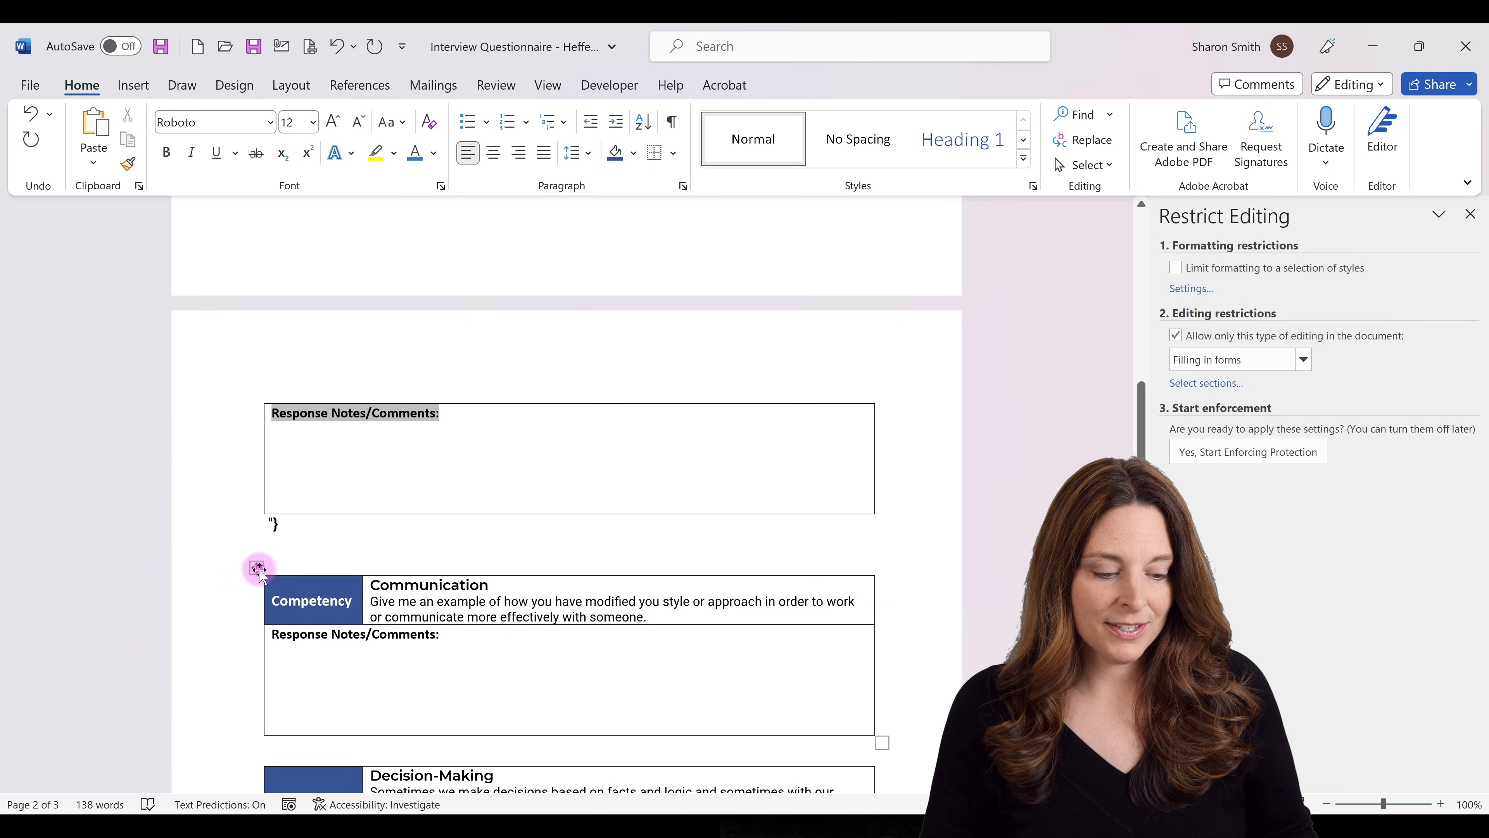
{"action": "key", "text": "Down"}
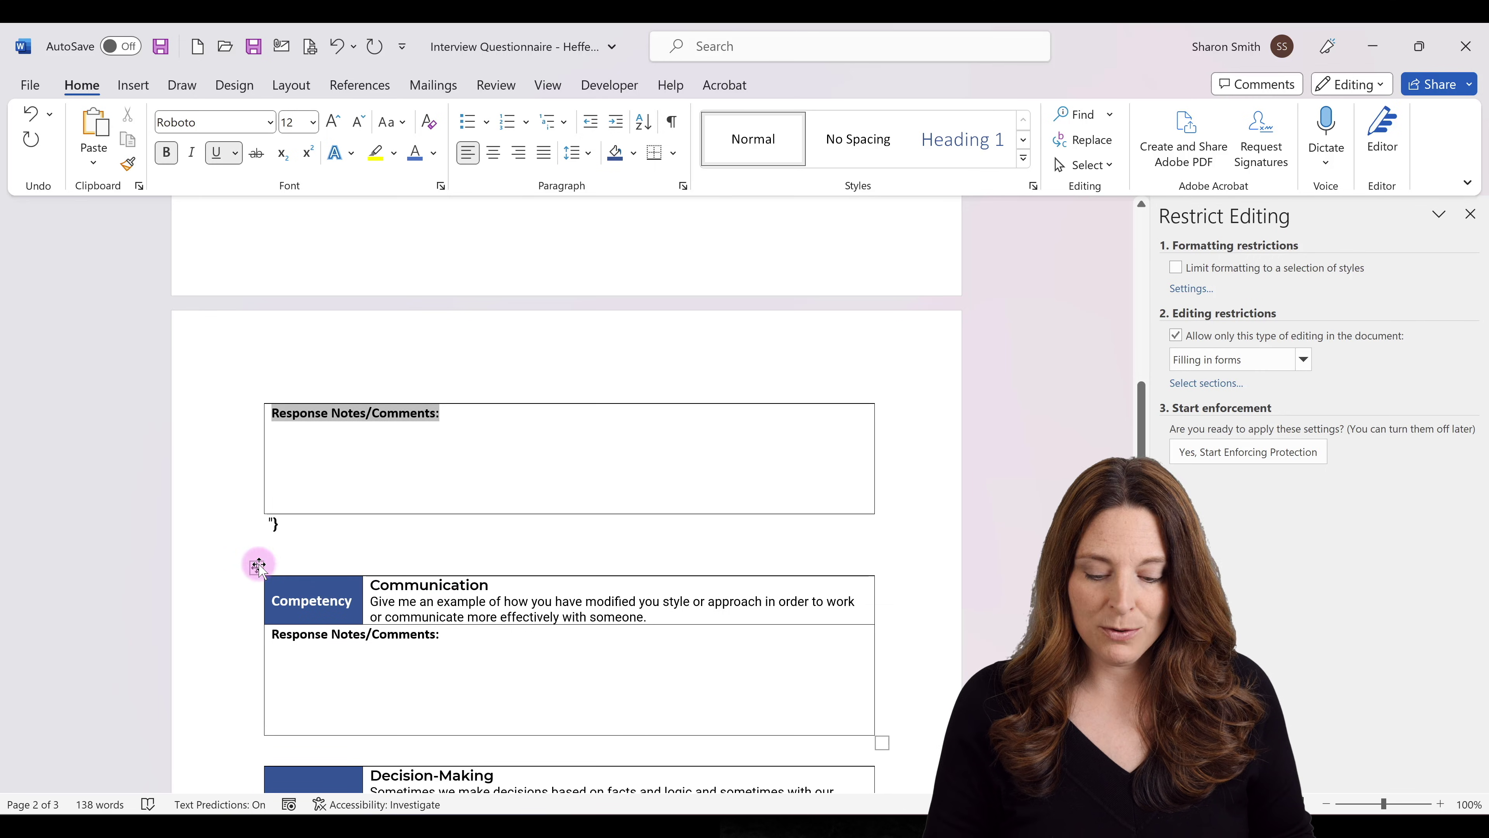
Delete the leftover Communication table and the empty line, then save the document.
{"action": "key", "text": "BackSpace"}
{"action": "left_click", "coordinate": [256, 567]}
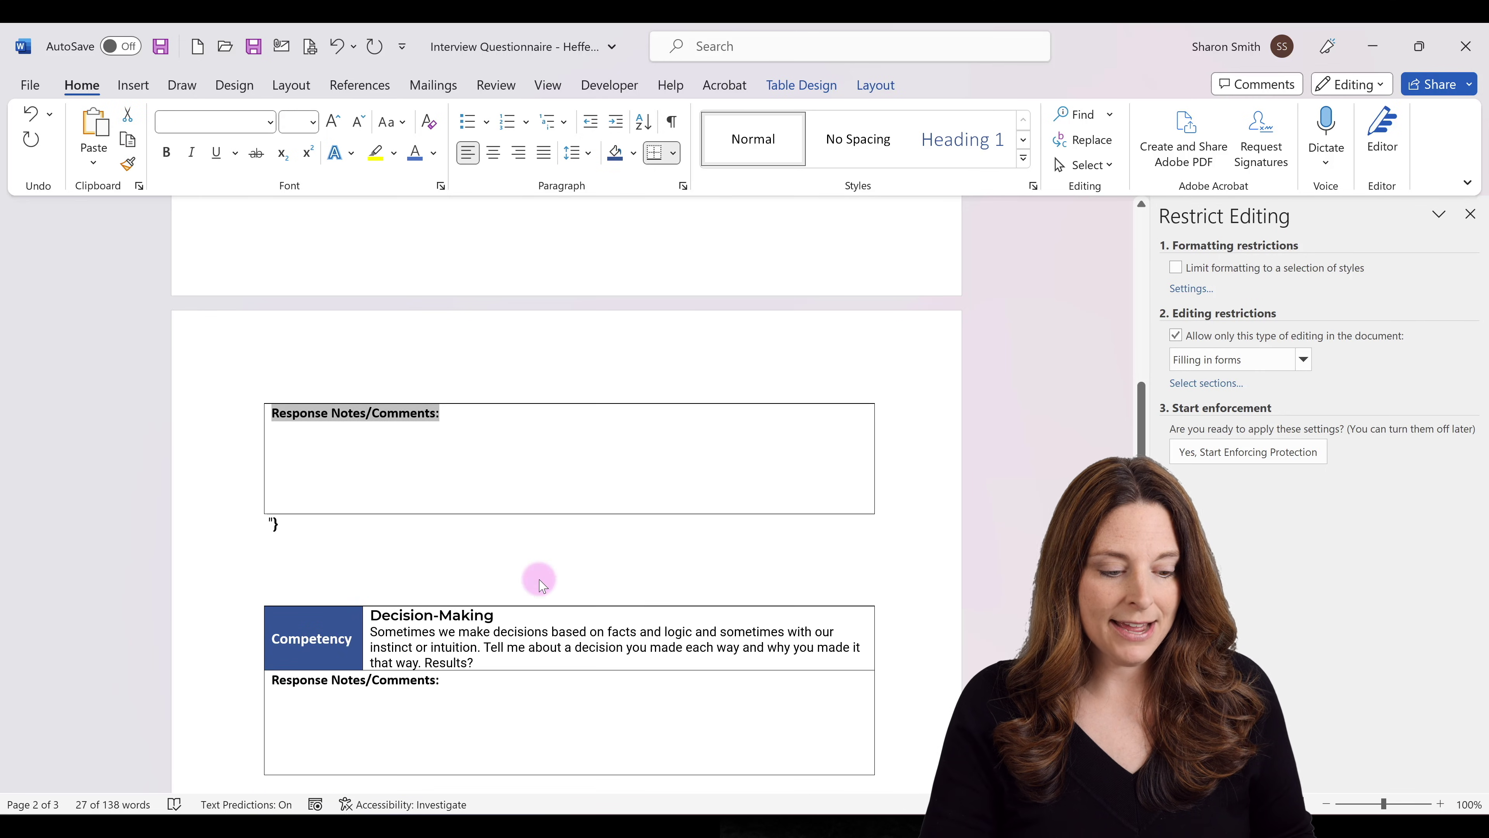
{"action": "key", "text": "BackSpace"}
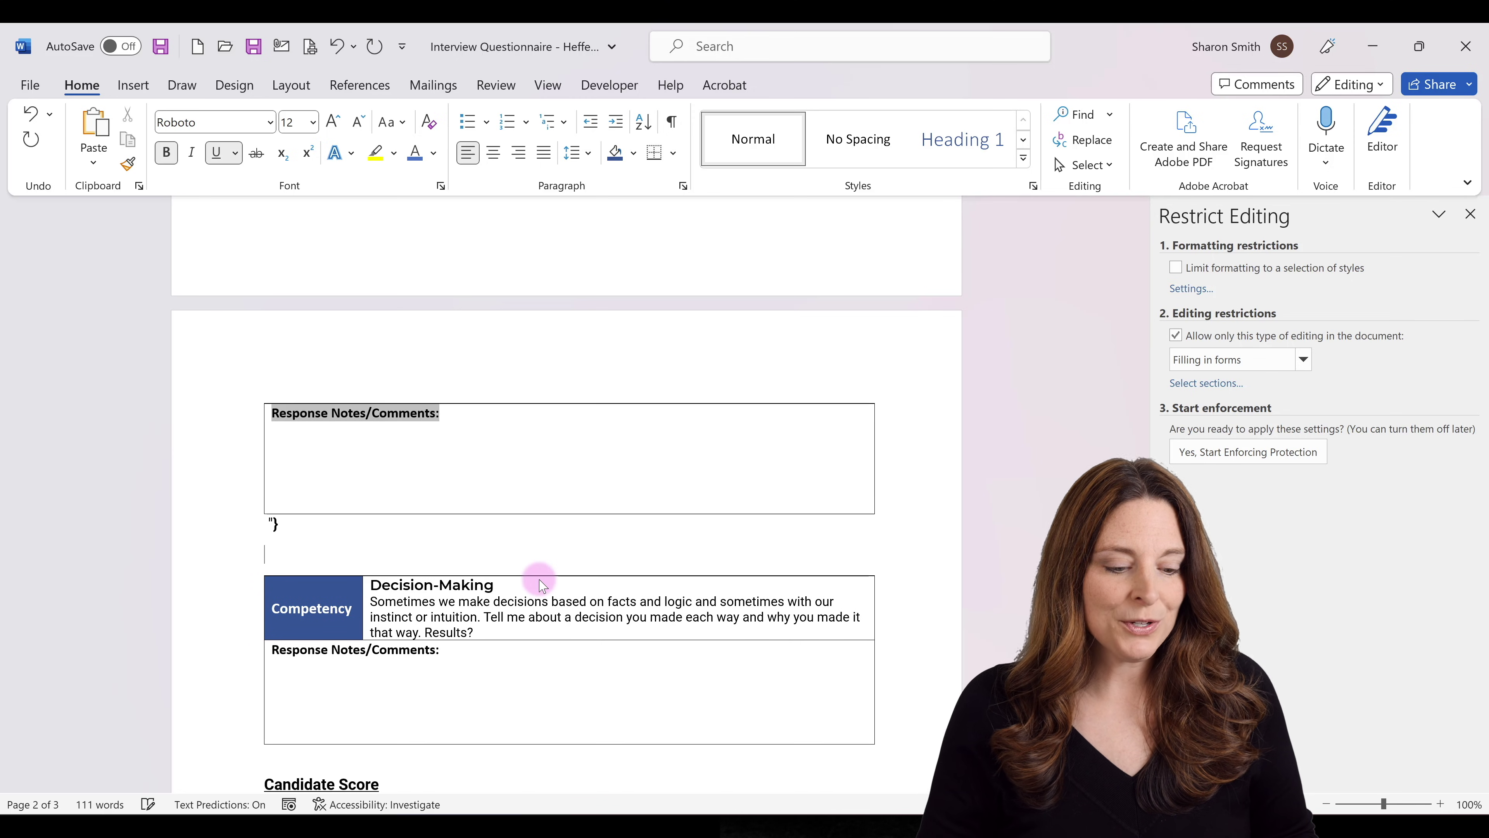
{"action": "left_click", "coordinate": [321, 527]}
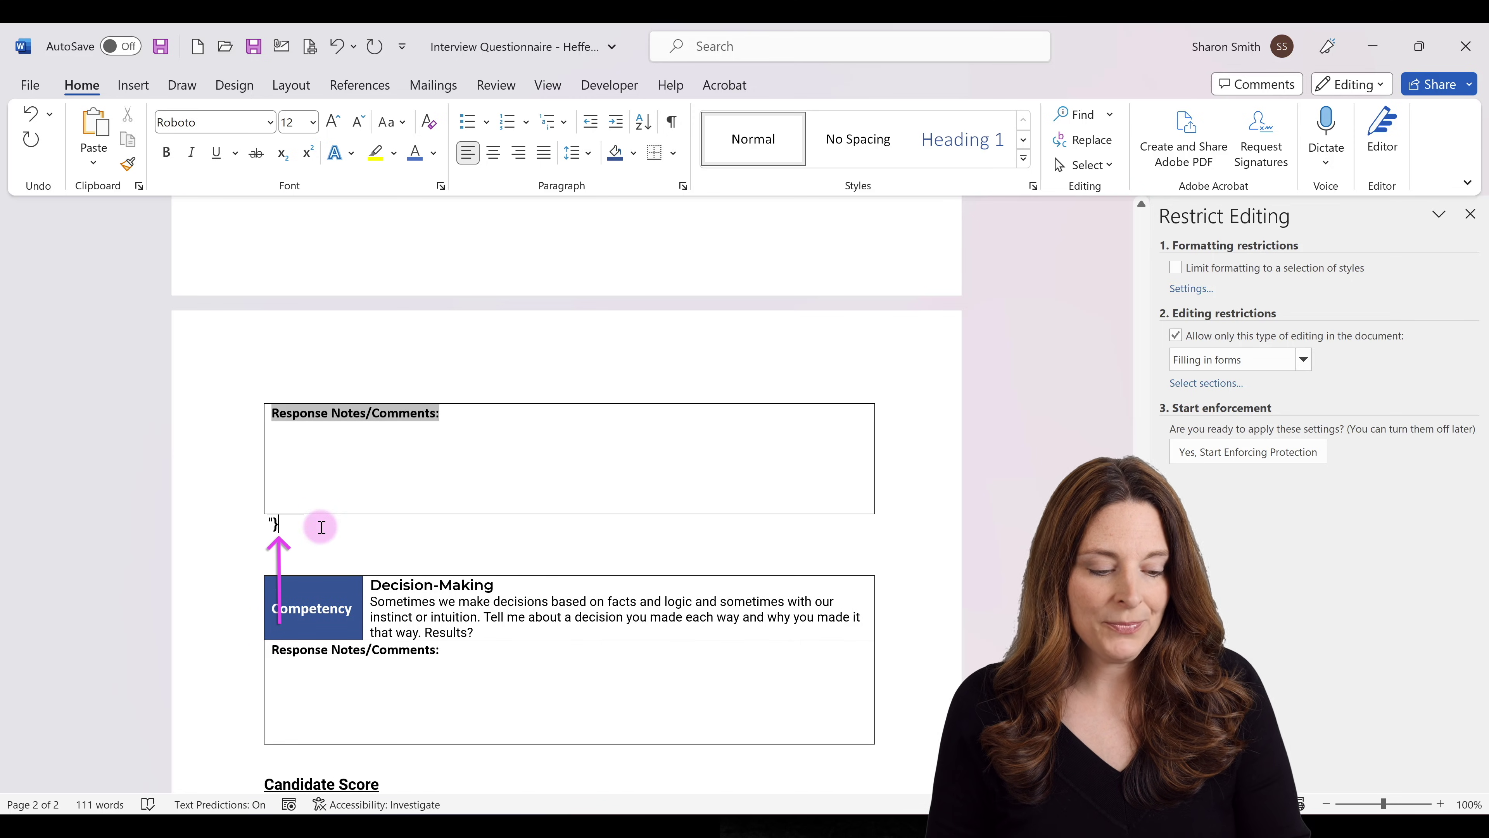
{"action": "key", "text": "ctrl+s"}
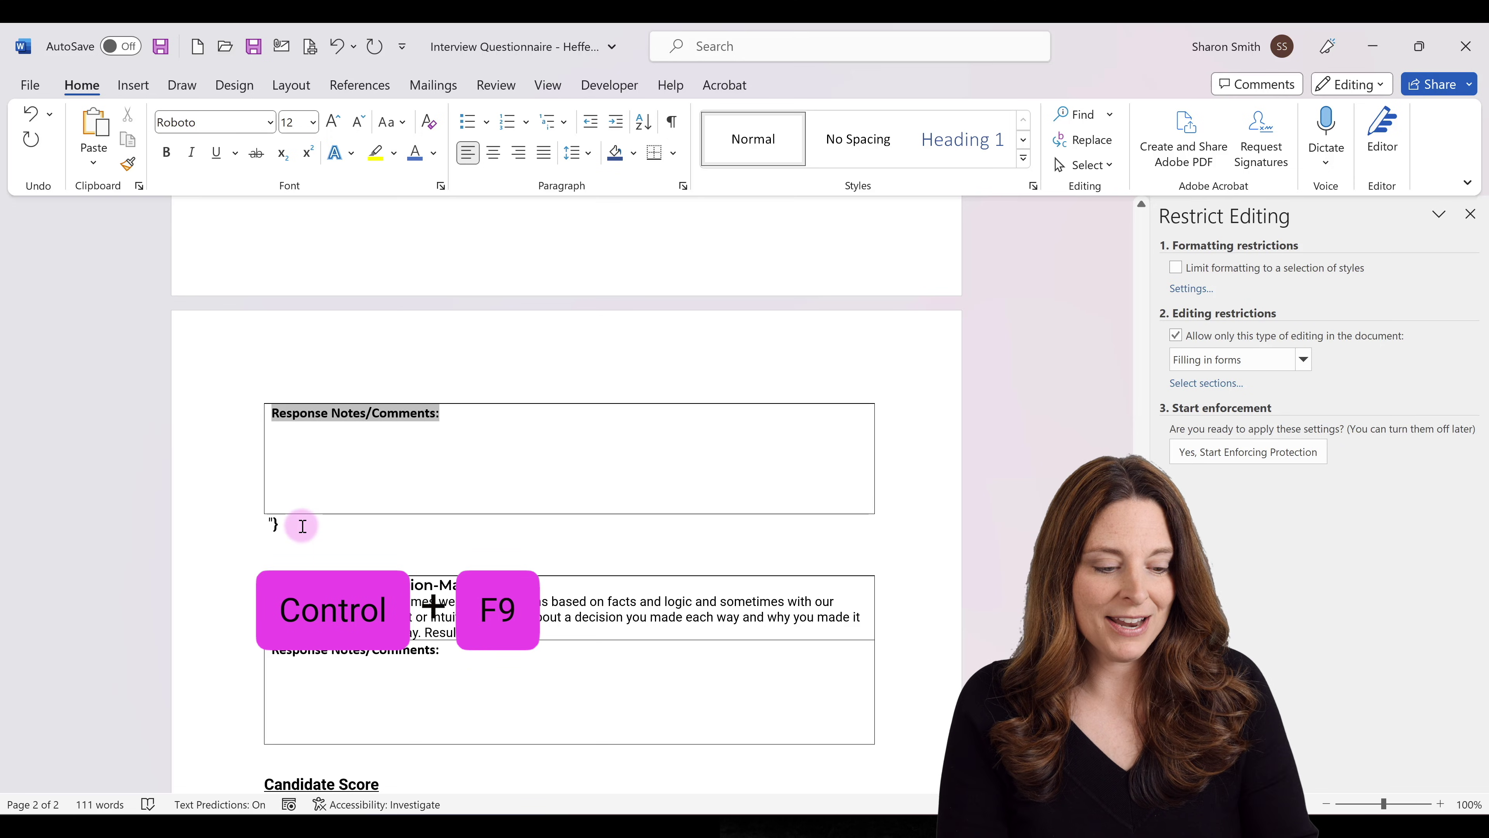
Insert an IF field with a nested REF DecisionMaking field testing ="Selected".
{"action": "key", "text": "ctrl+F9"}
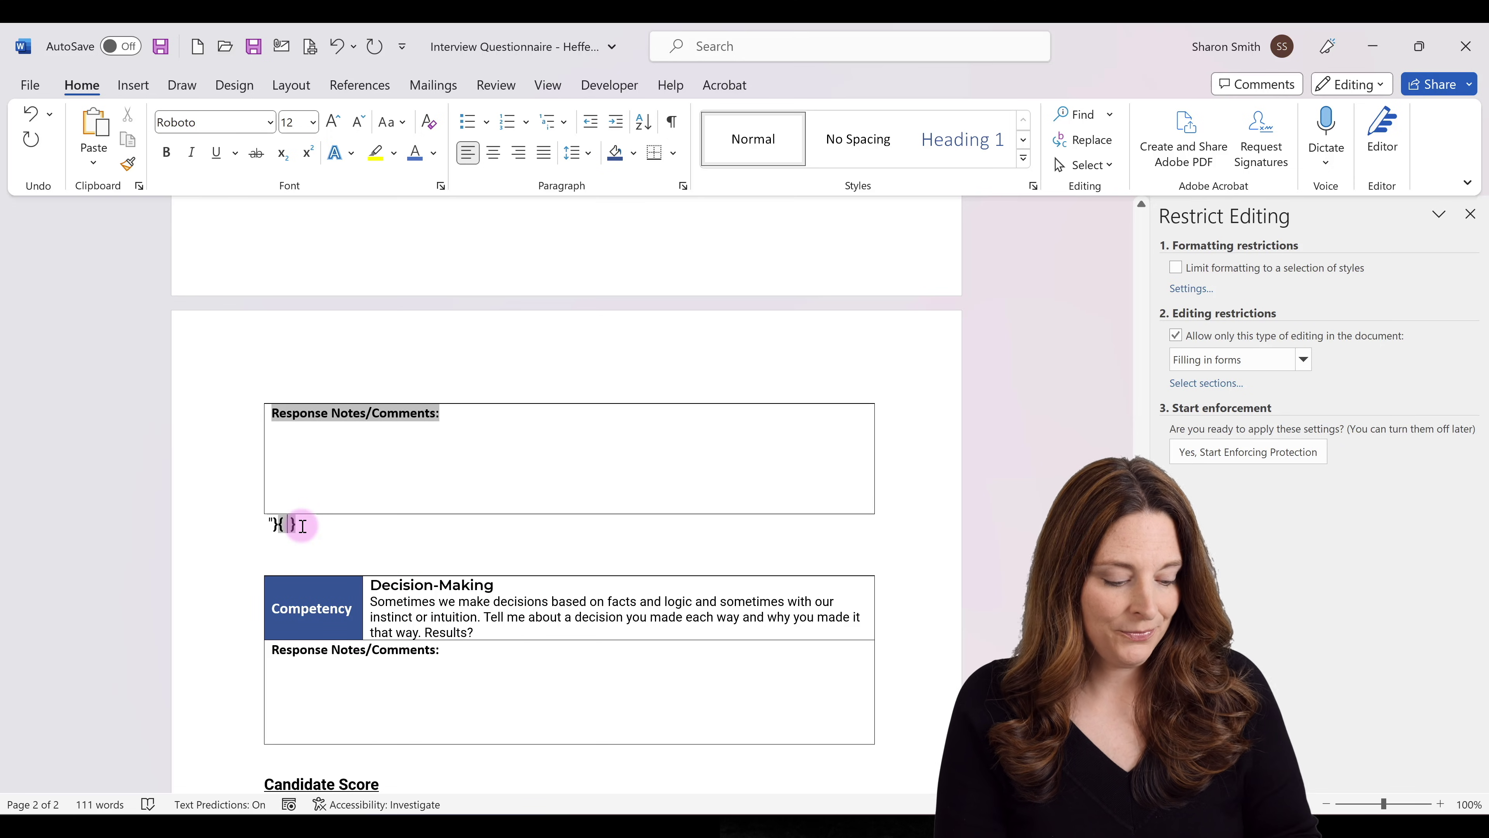
{"action": "type", "text": "IF"}
{"action": "key", "text": "ctrl+F9"}
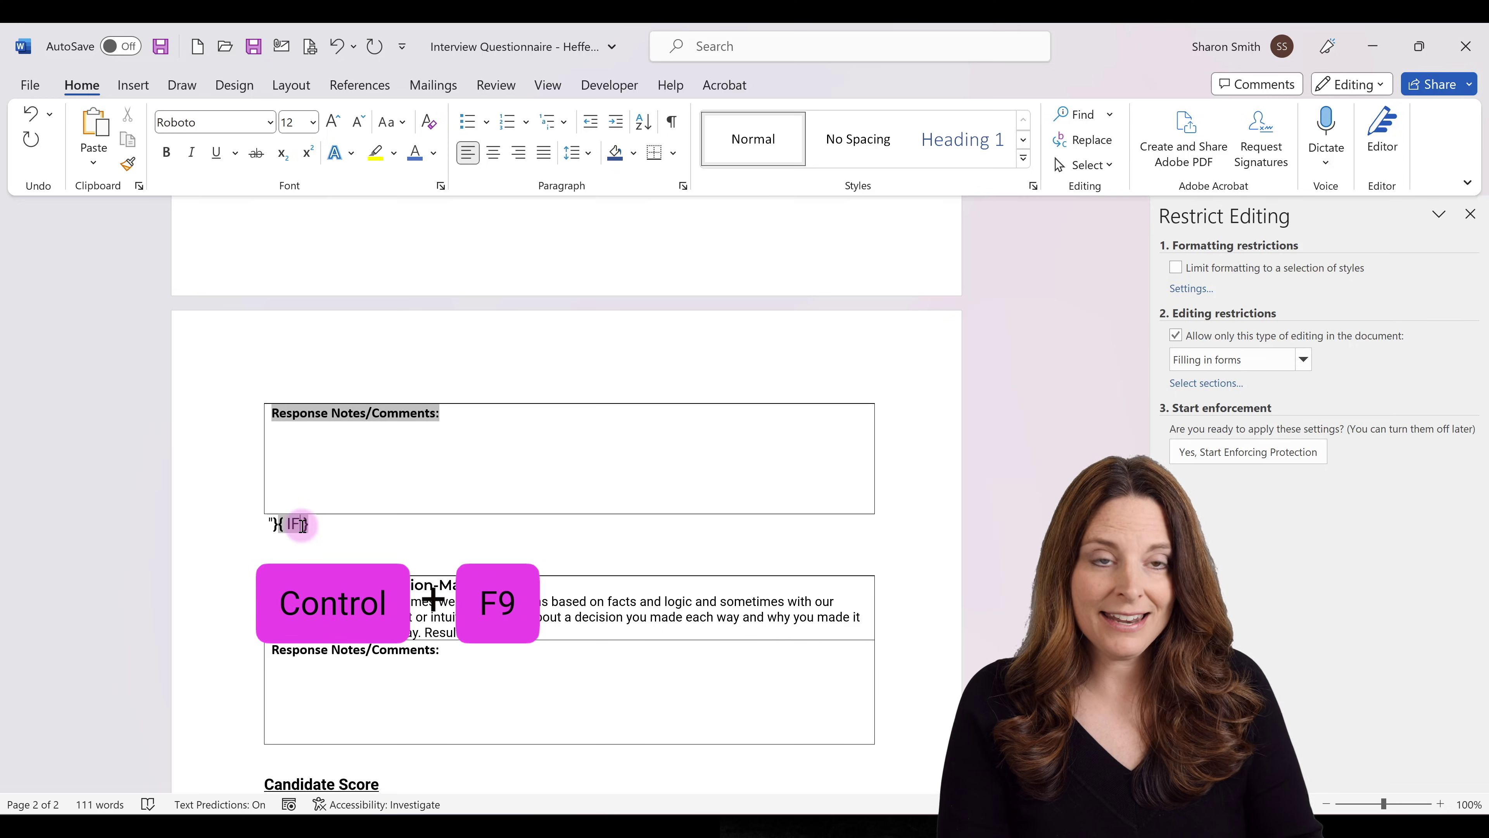
{"action": "type", "text": "R "}
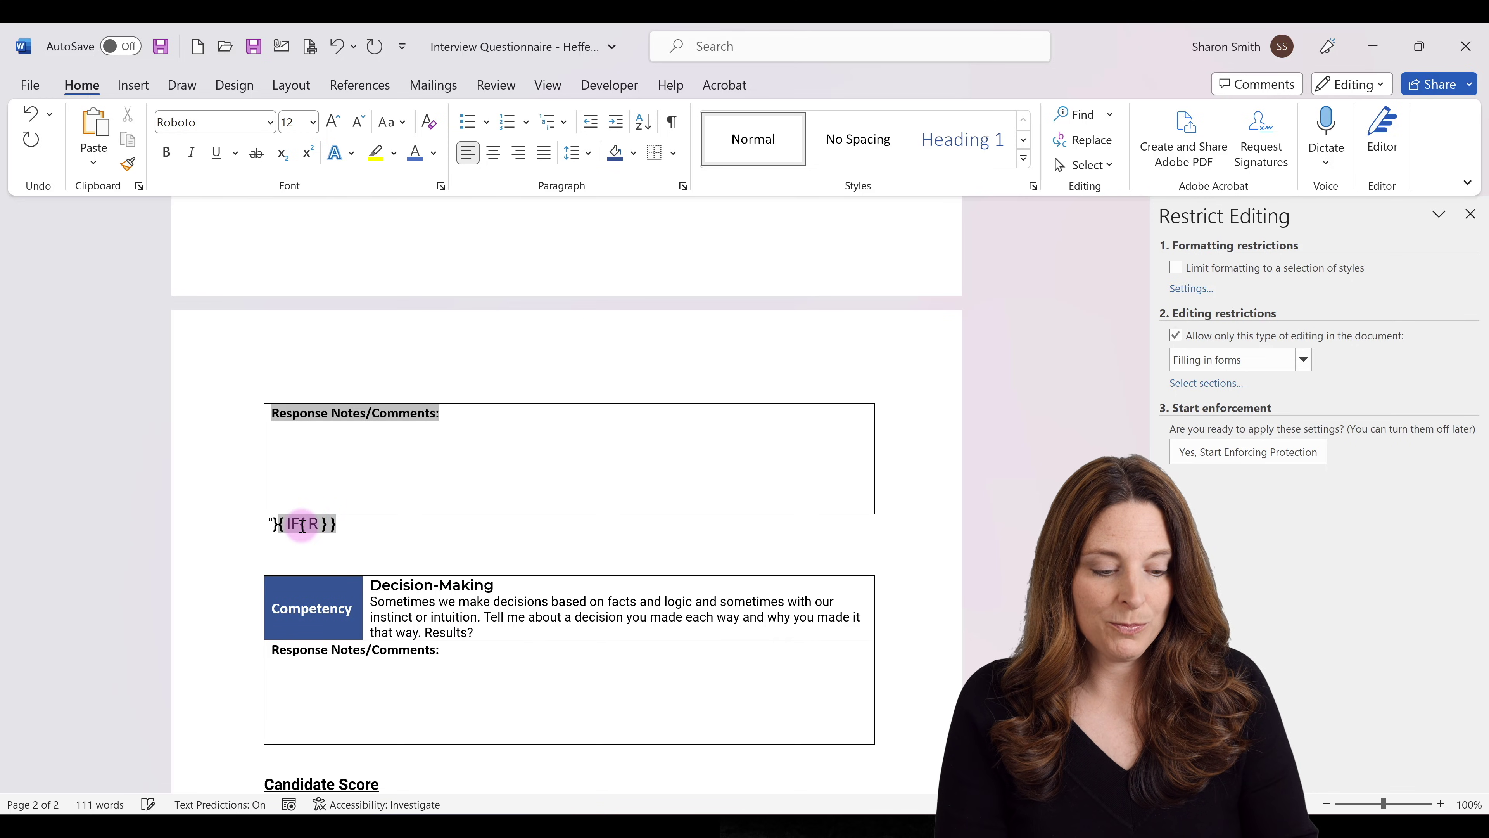
{"action": "type", "text": "EF"}
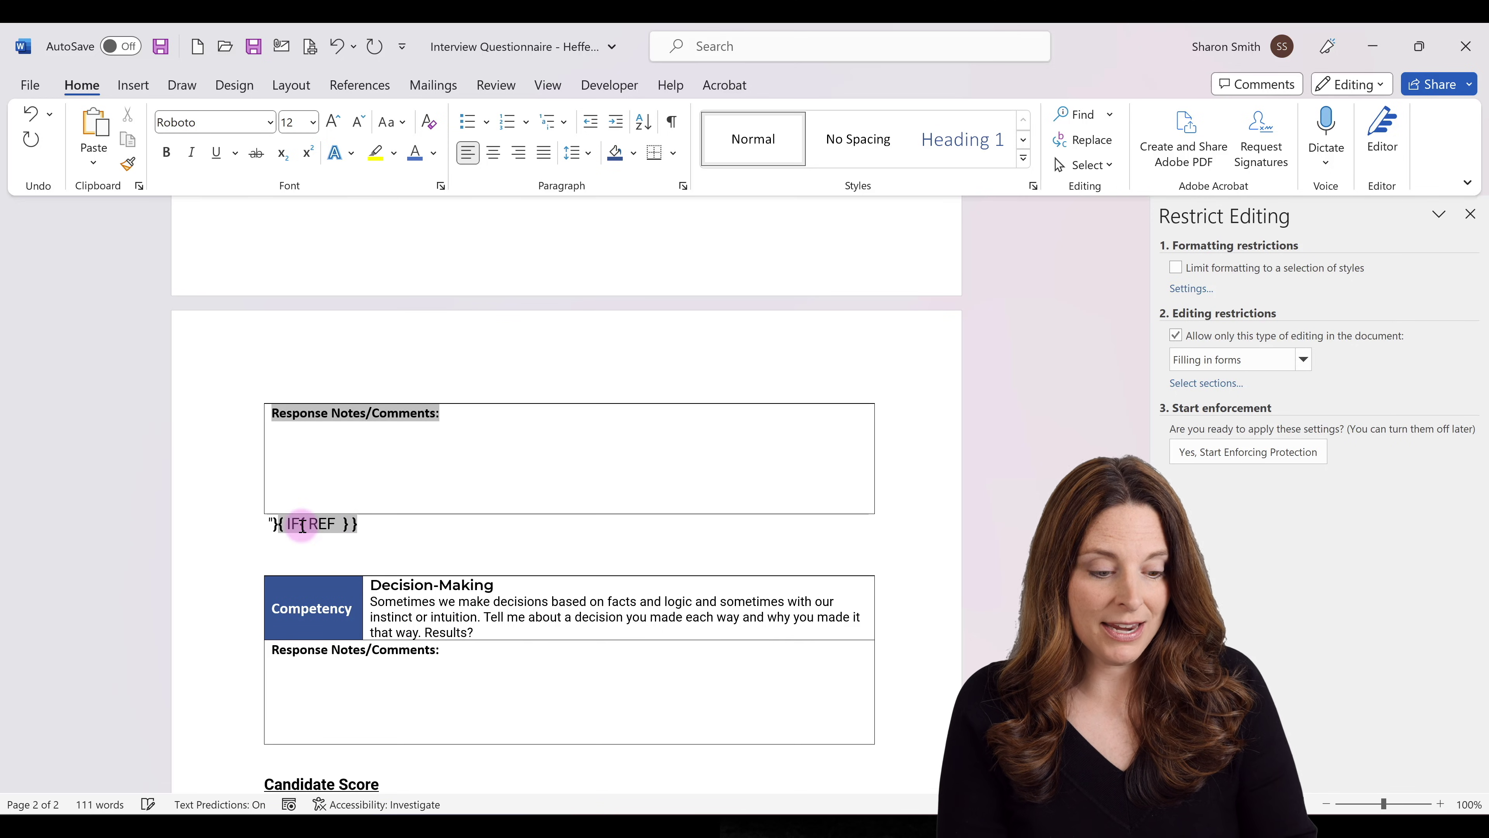
{"action": "type", "text": " DecisionMaking"}
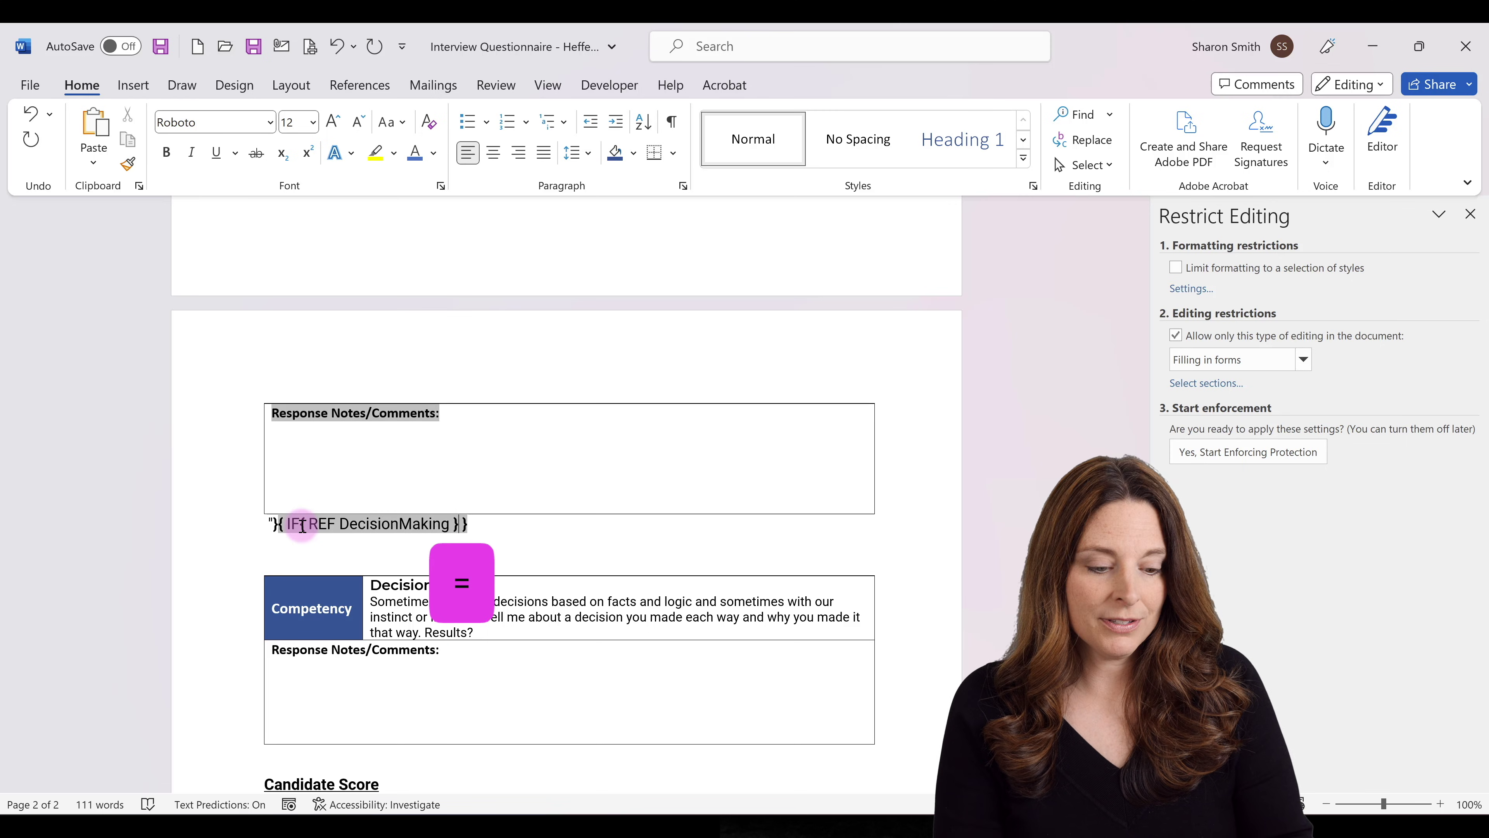
{"action": "type", "text": "=\" "}
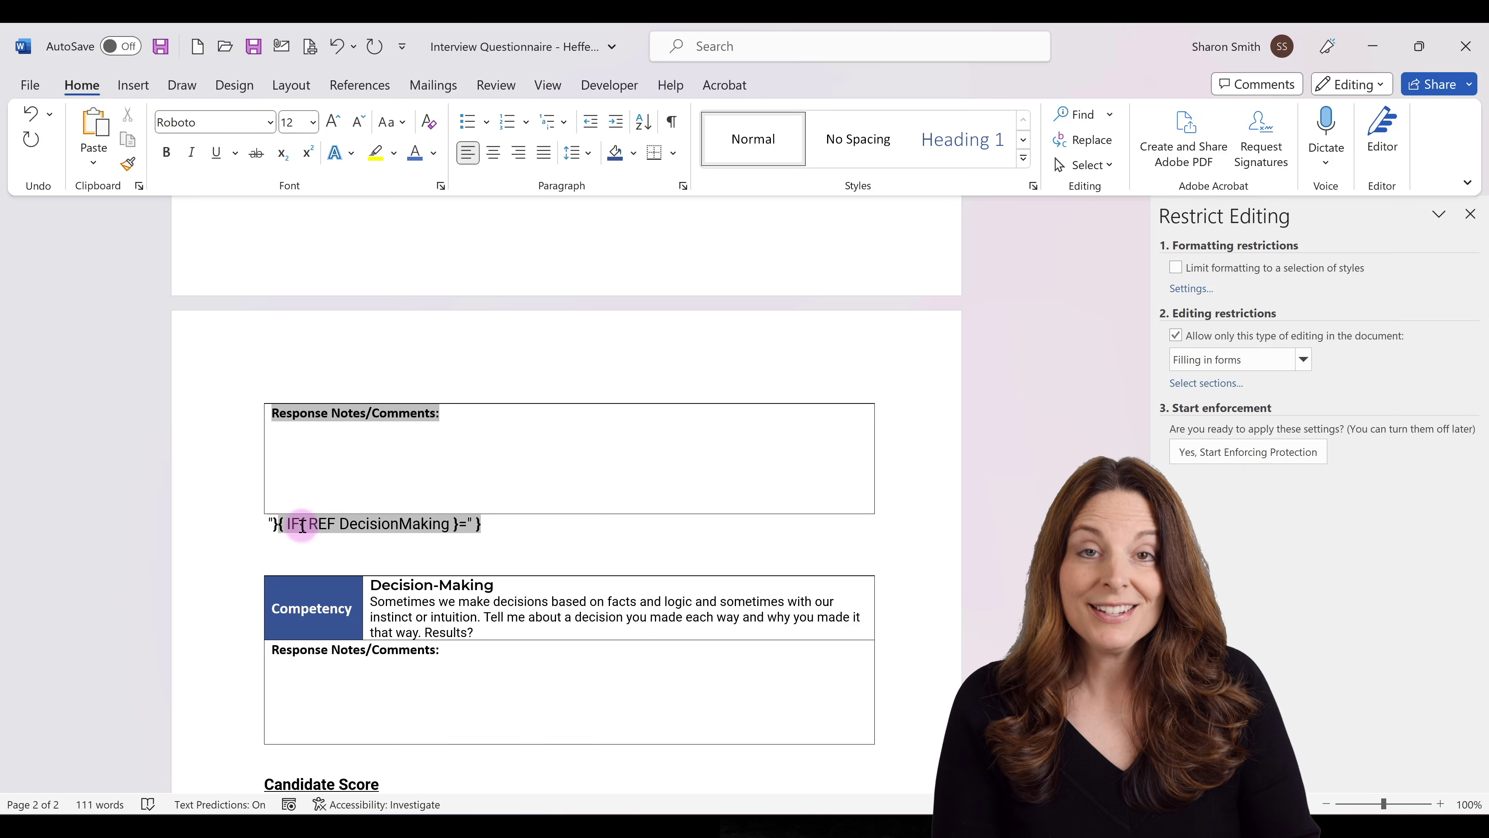
{"action": "type", "text": "Selected\""}
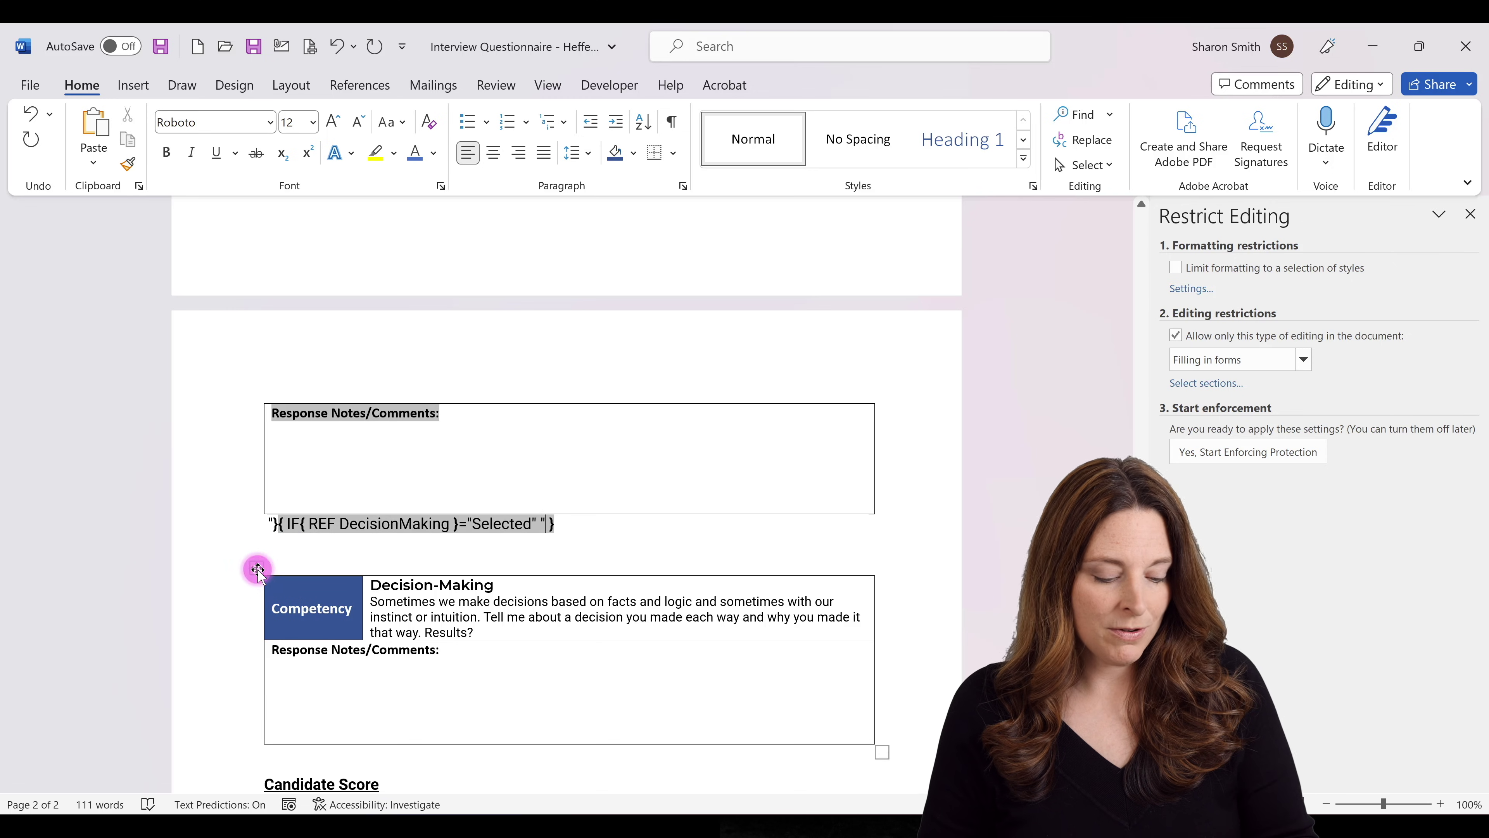
Paste a copy of the Decision-Making question table into its IF field and close the quote.
{"action": "left_click", "coordinate": [258, 568]}
{"action": "key", "text": "ctrl+c"}
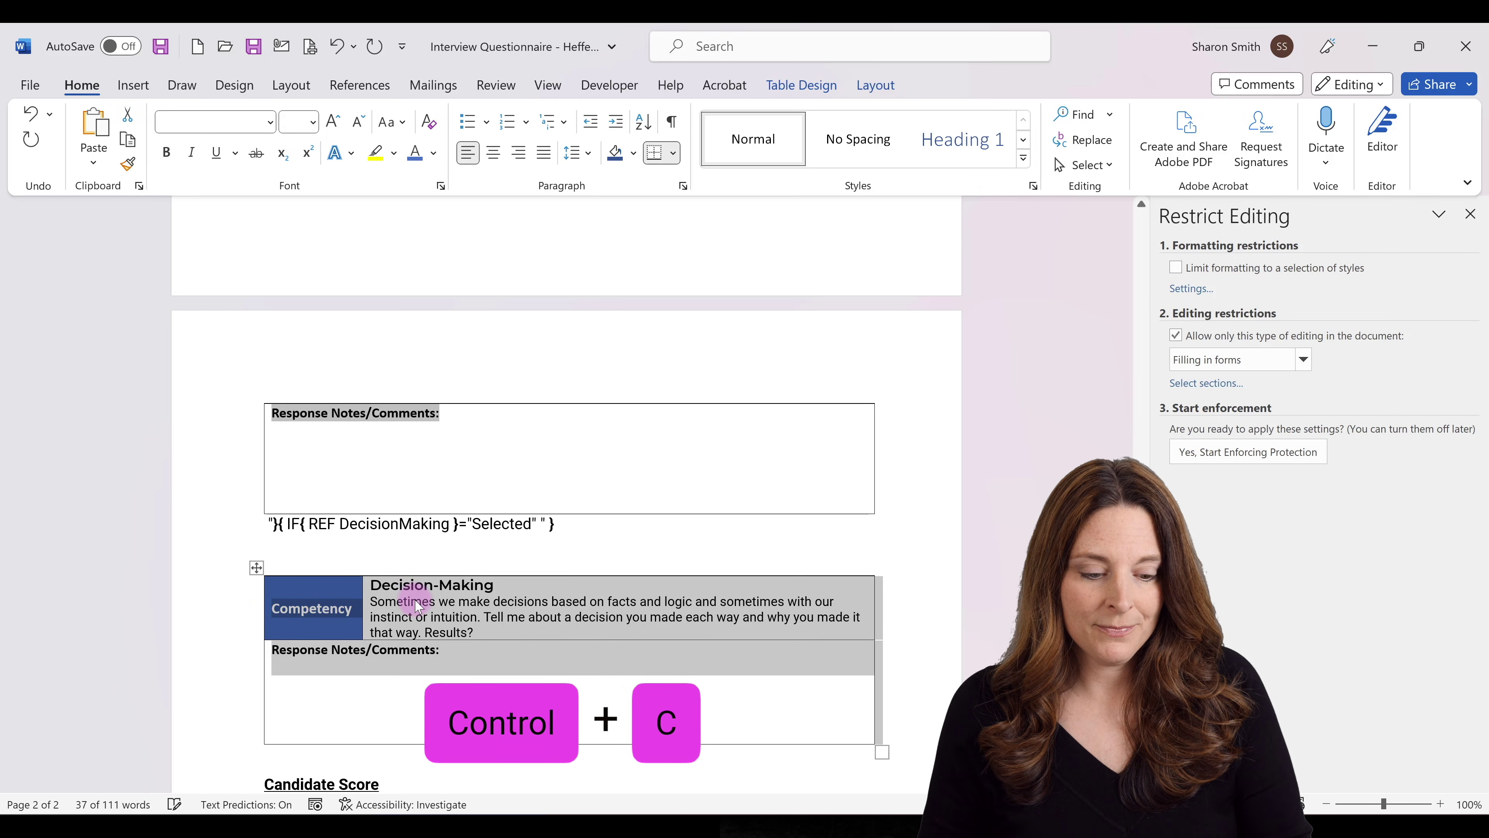
{"action": "left_click", "coordinate": [547, 524]}
{"action": "key", "text": "ctrl+v"}
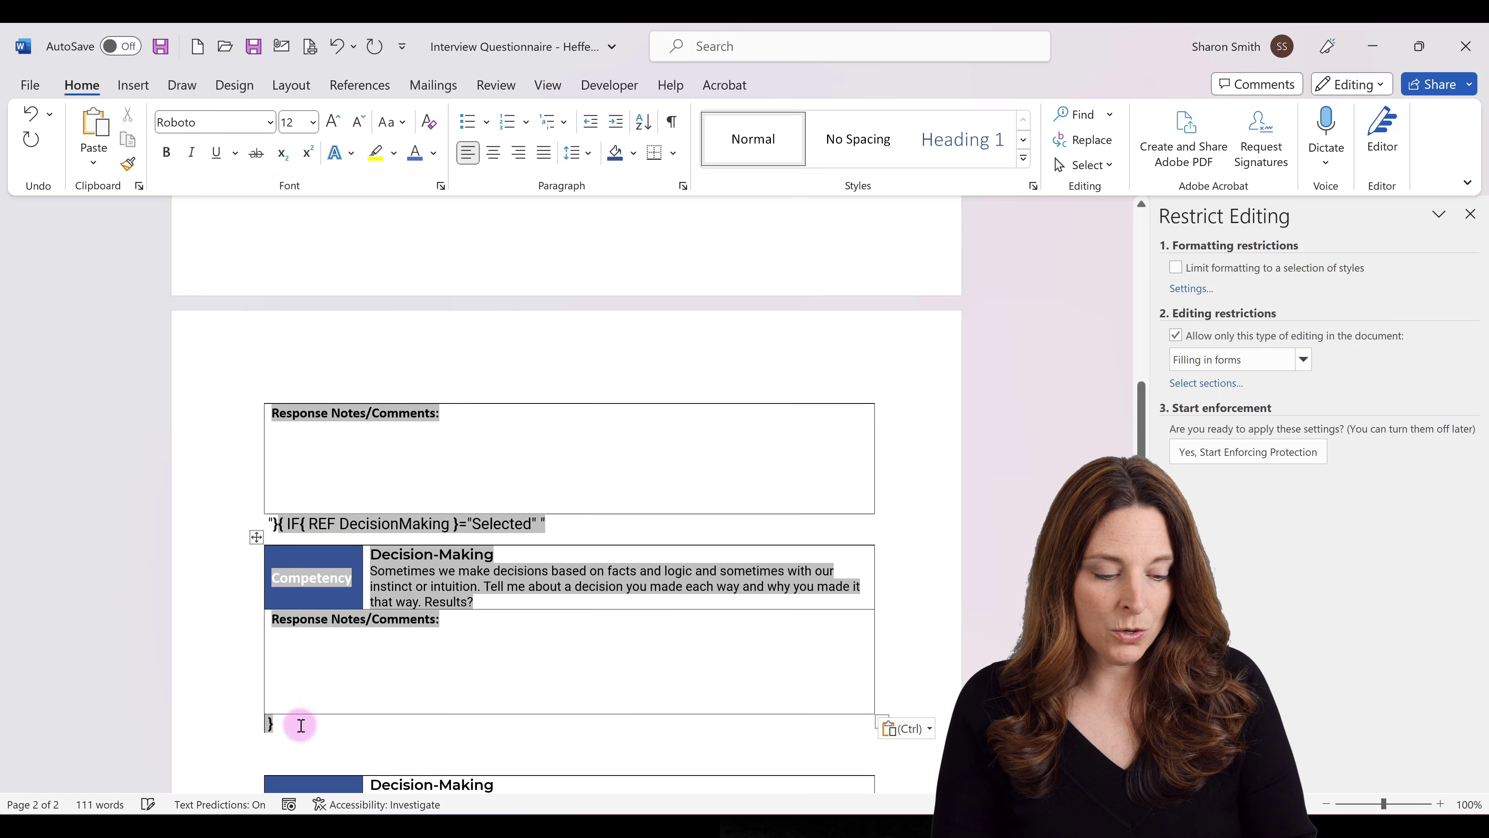
{"action": "type", "text": "\""}
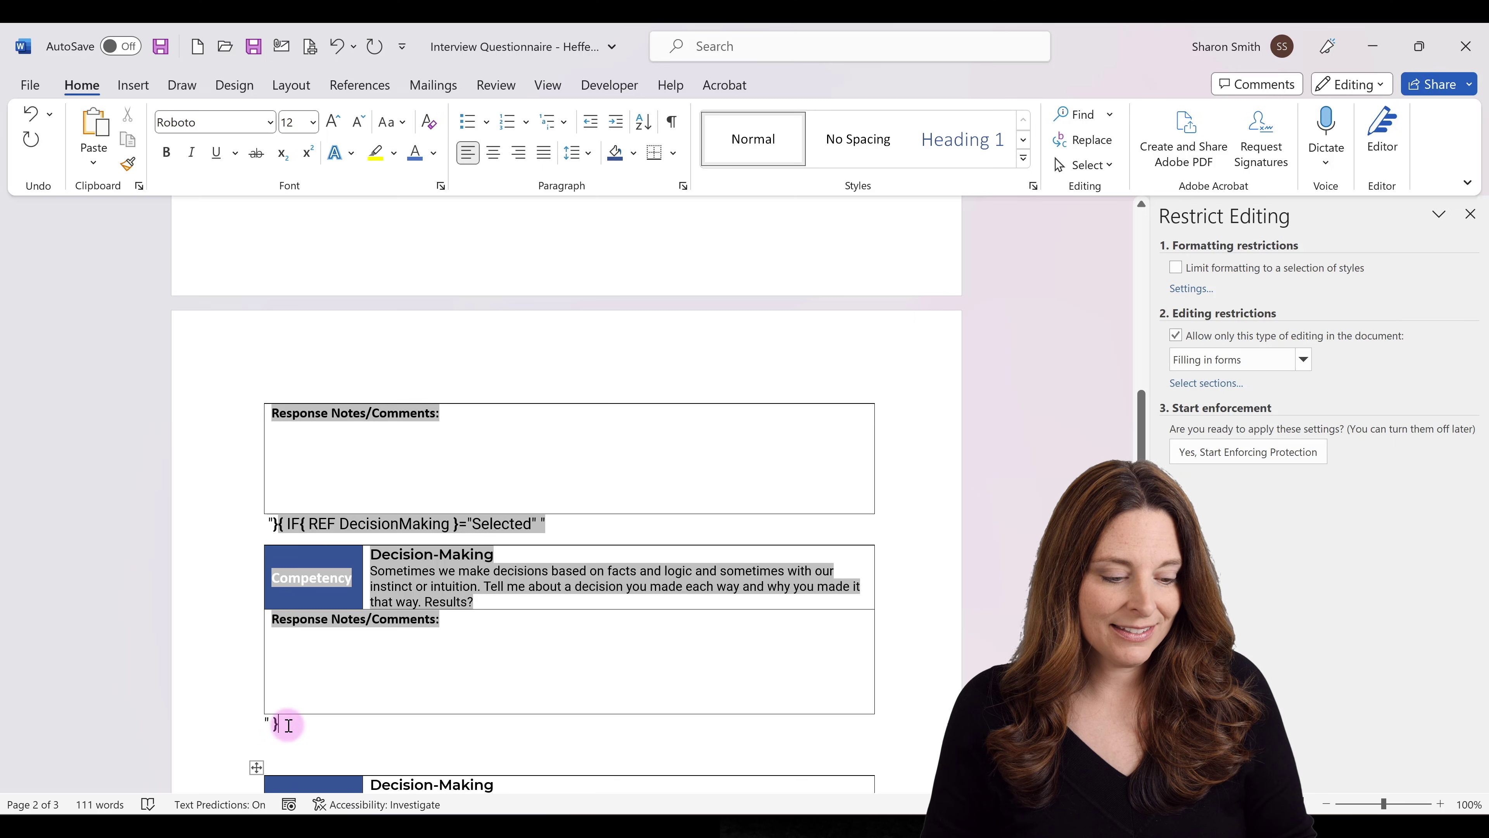
Delete the leftover duplicate Decision-Making table below the field.
{"action": "scroll", "coordinate": [287, 722], "scroll_direction": "down", "scroll_amount": 3}
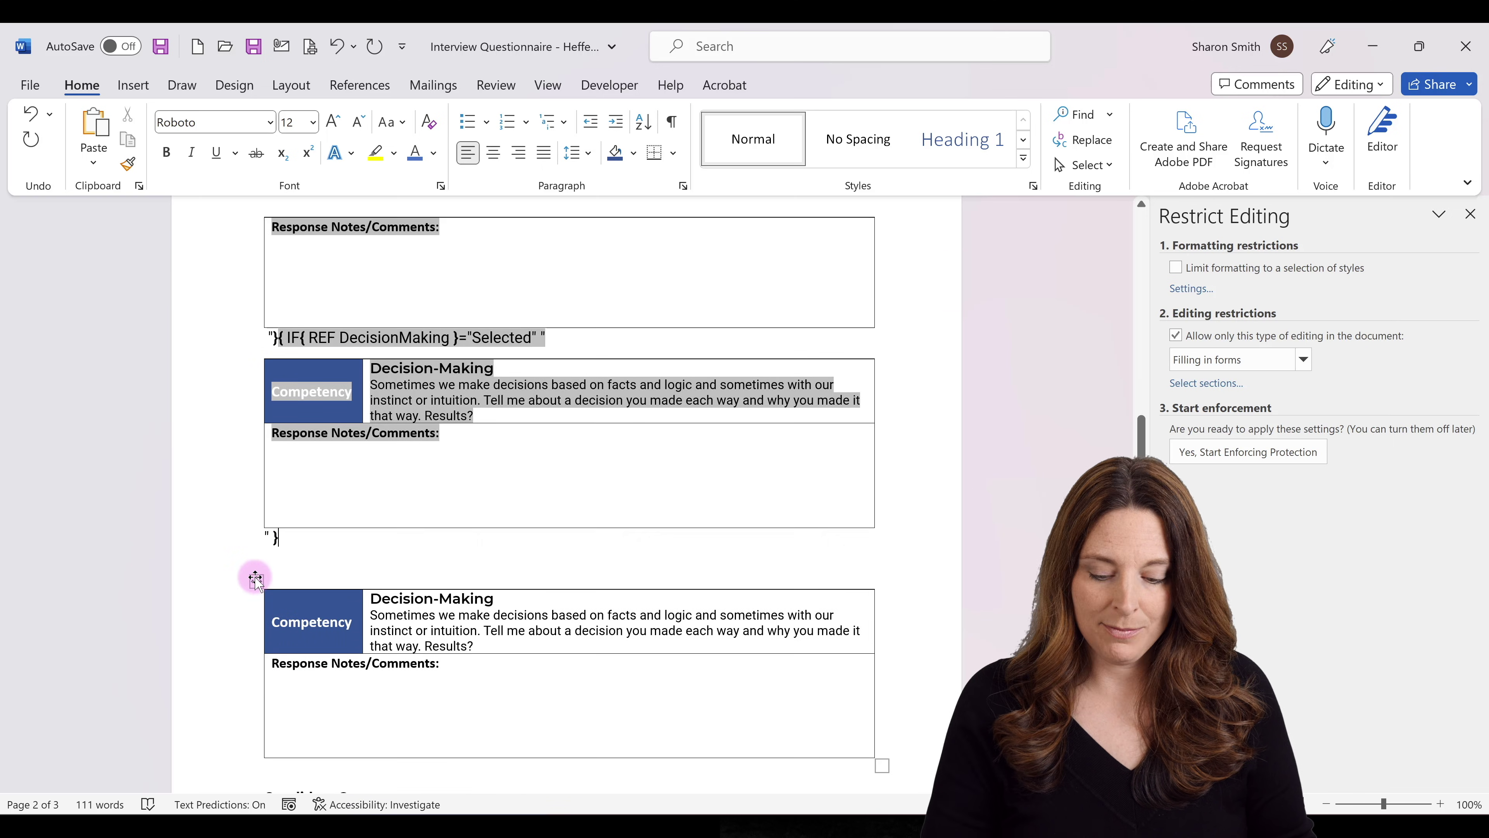
{"action": "key", "text": "BackSpace"}
{"action": "left_click", "coordinate": [257, 581]}
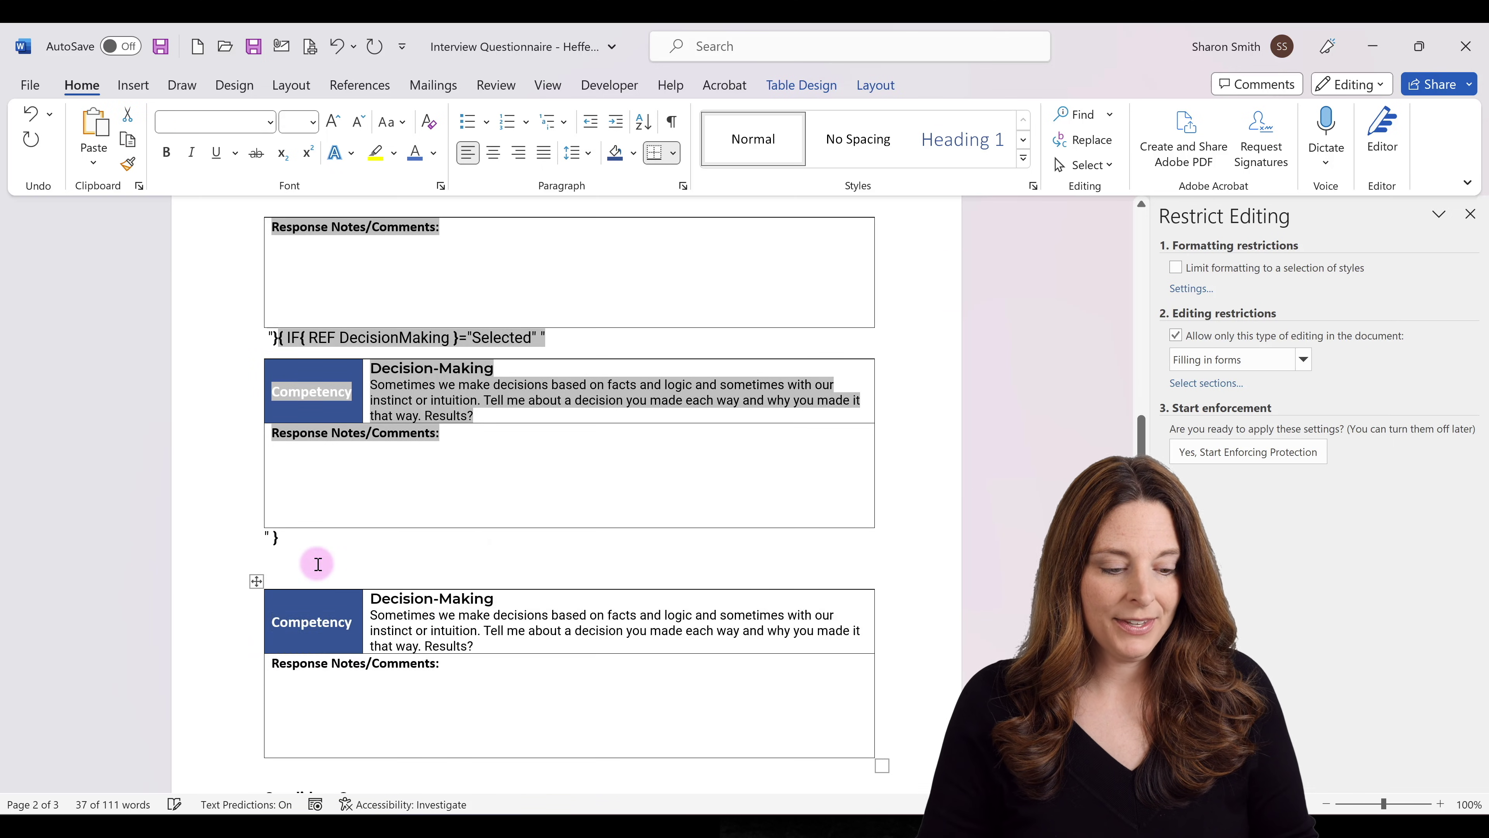
{"action": "key", "text": "BackSpace"}
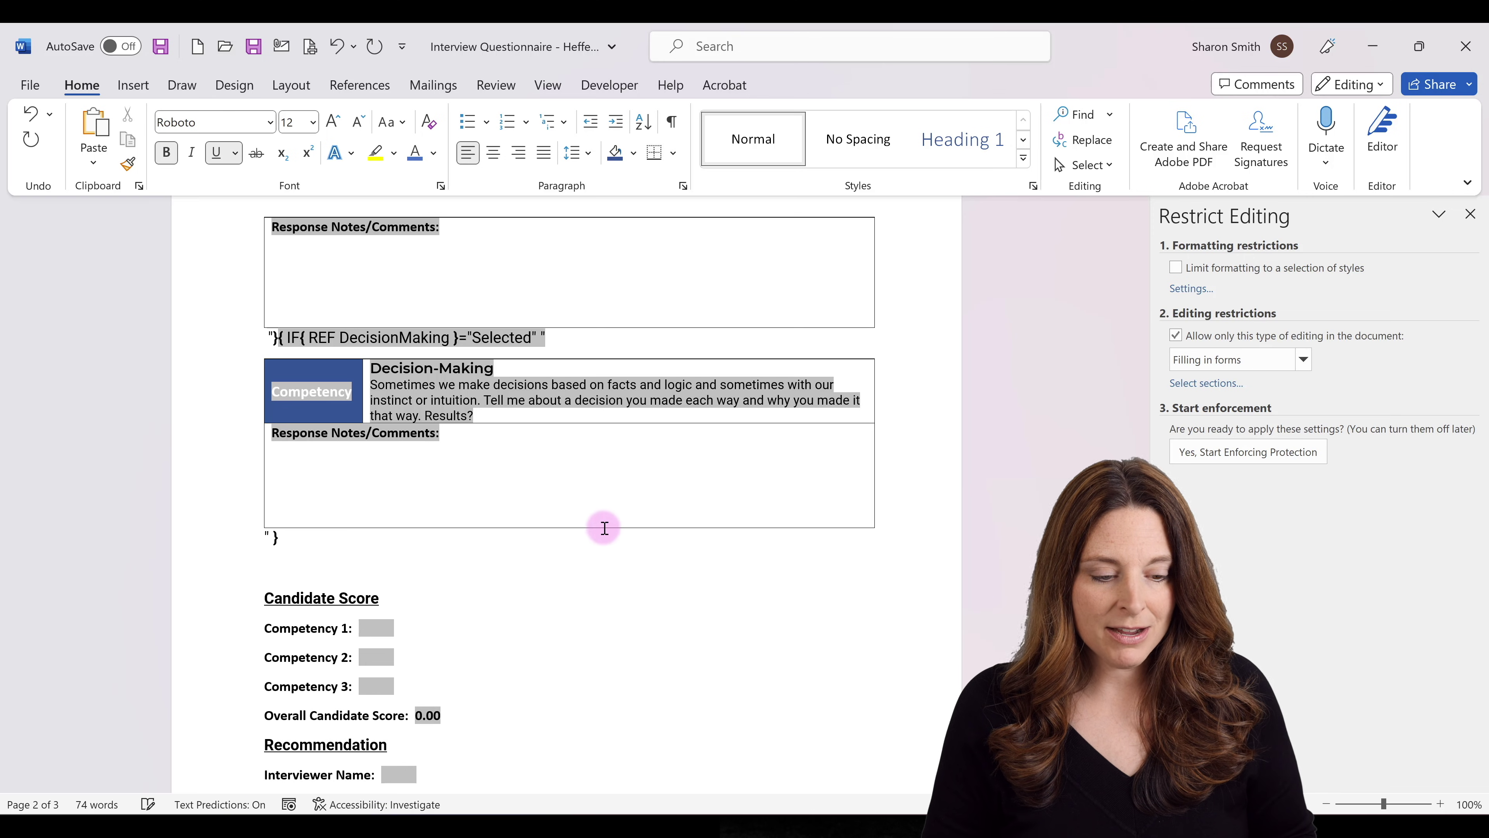
Enforce filling-in-forms protection on the document without a password.
{"action": "scroll", "coordinate": [623, 487], "scroll_direction": "up", "scroll_amount": 7}
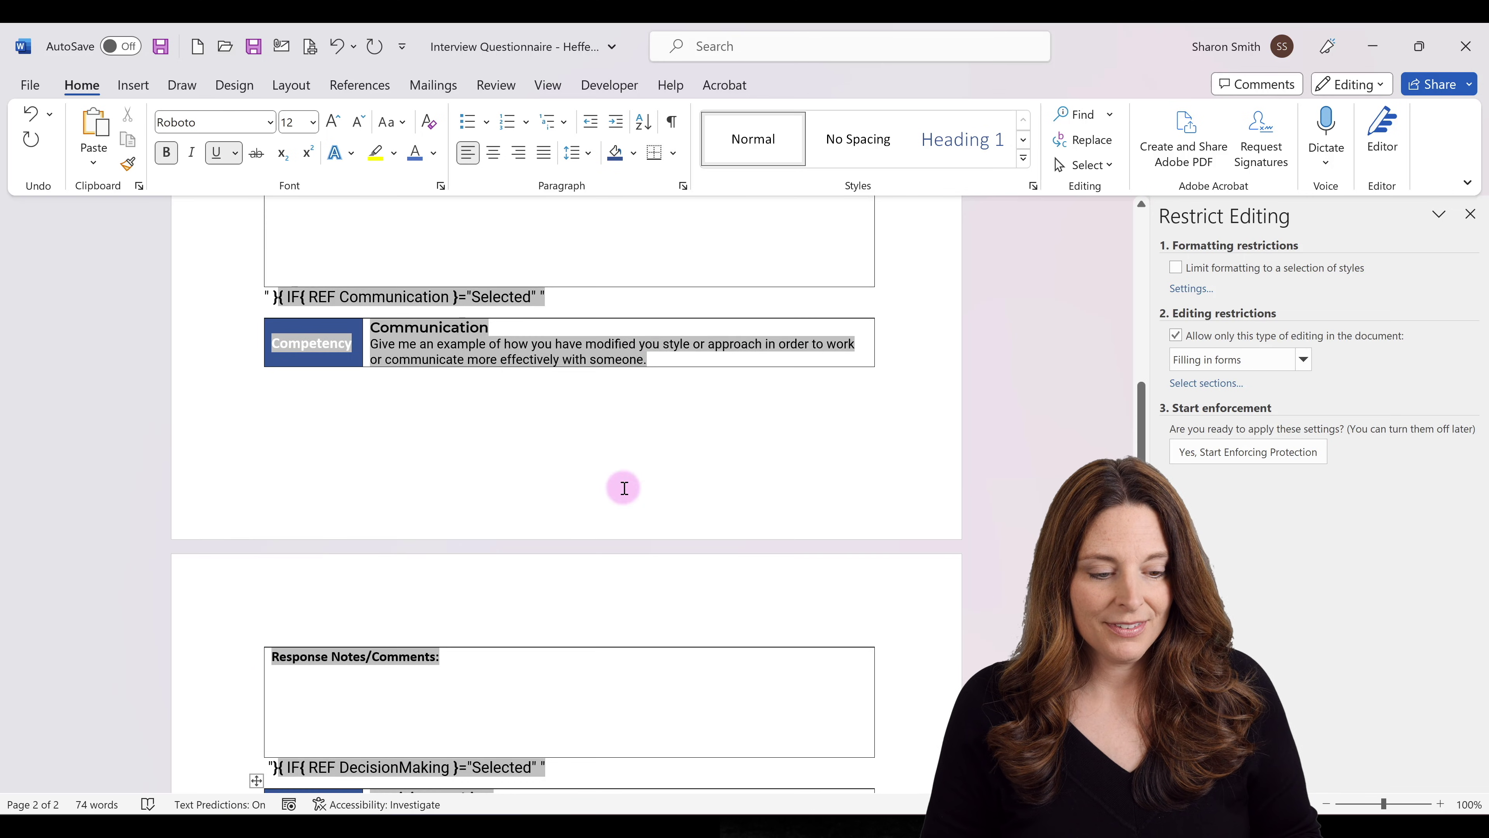
{"action": "scroll", "coordinate": [624, 487], "scroll_direction": "up", "scroll_amount": 6}
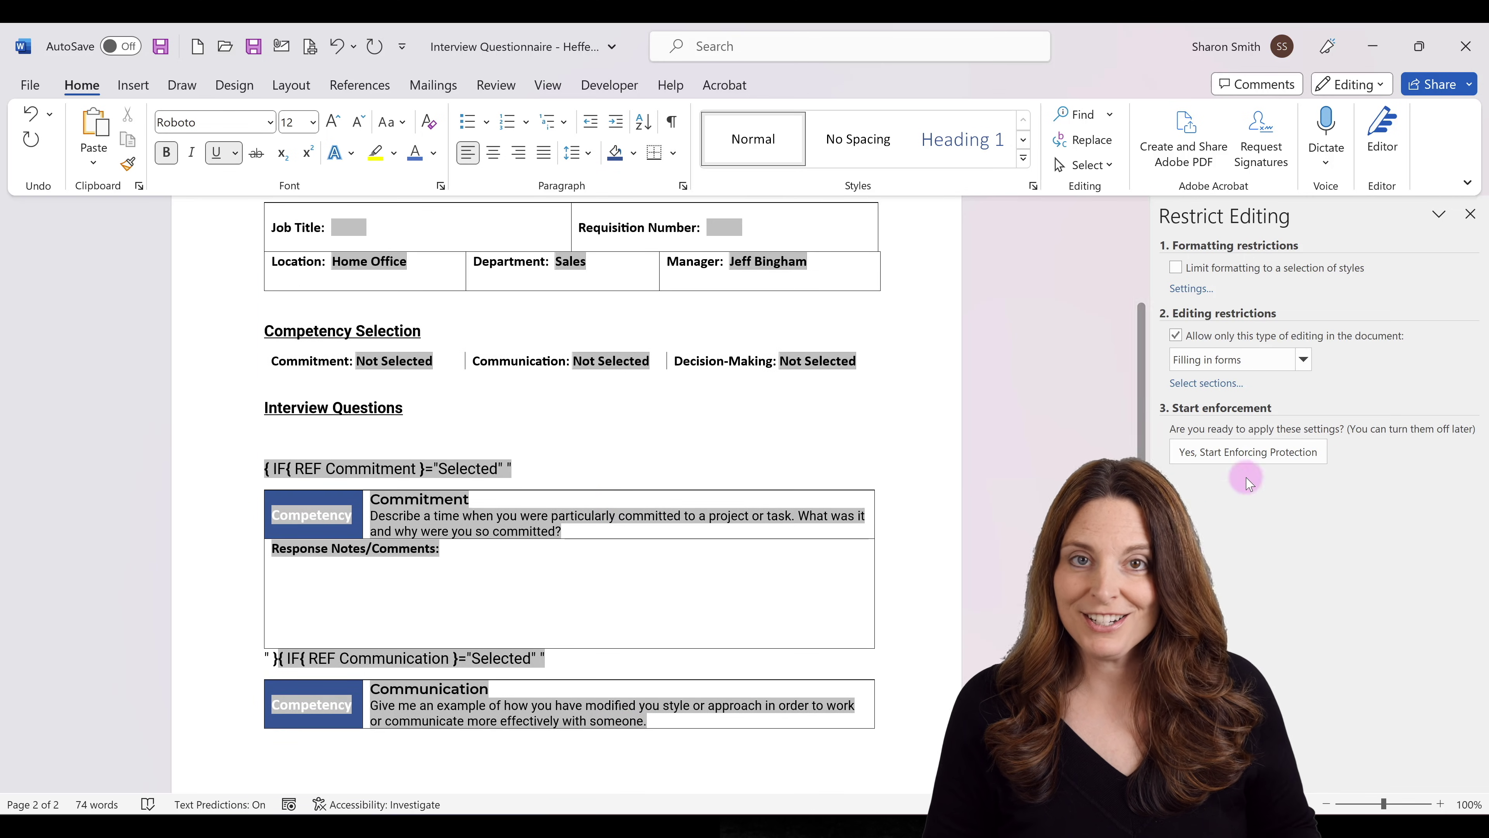
{"action": "left_click", "coordinate": [1246, 453]}
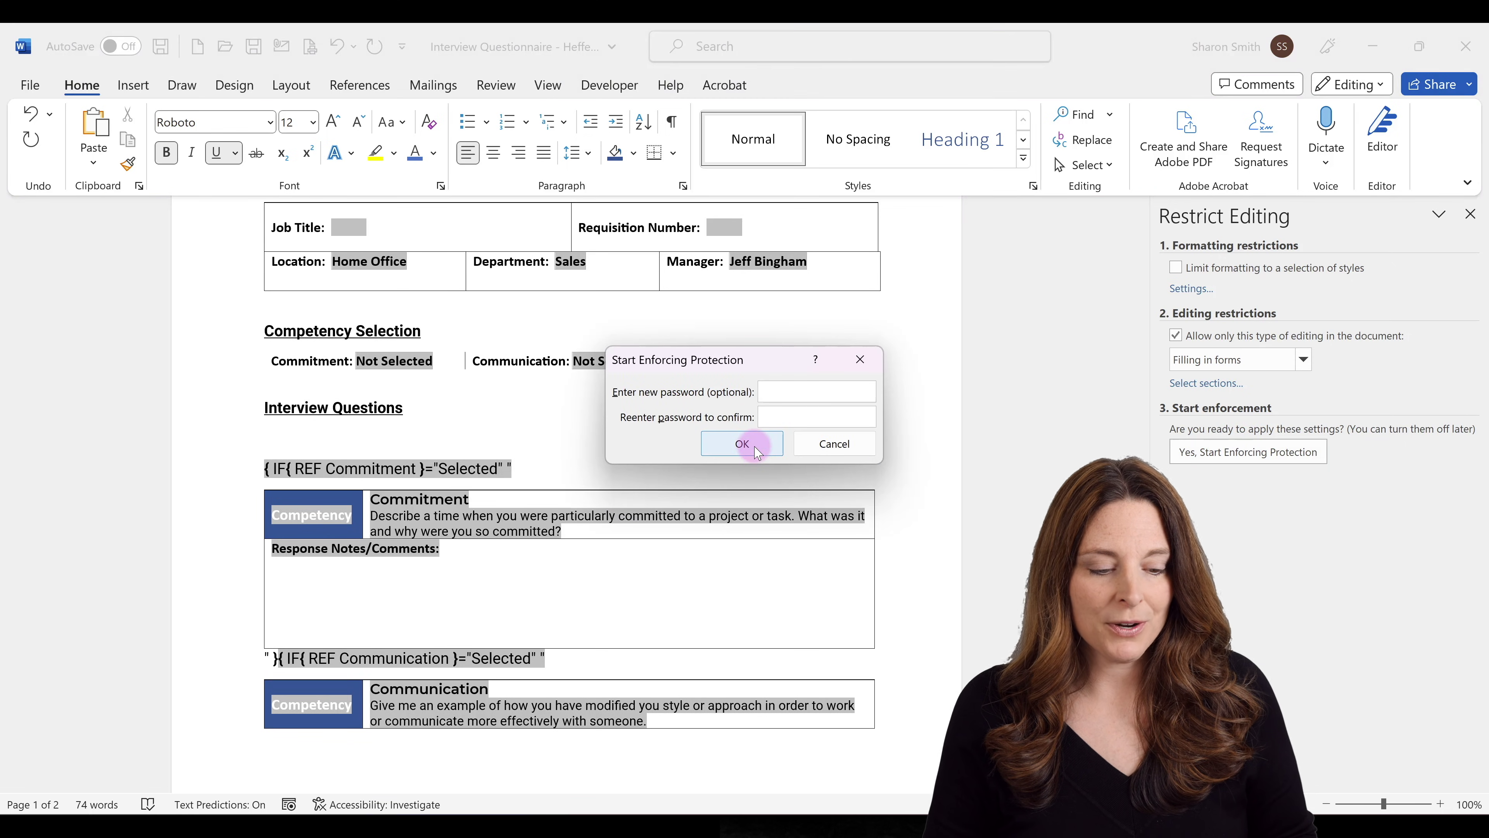
{"action": "left_click", "coordinate": [742, 444]}
Choose Selected in the Commitment and Communication competency drop-downs.
{"action": "scroll", "coordinate": [755, 446], "scroll_direction": "down", "scroll_amount": 15}
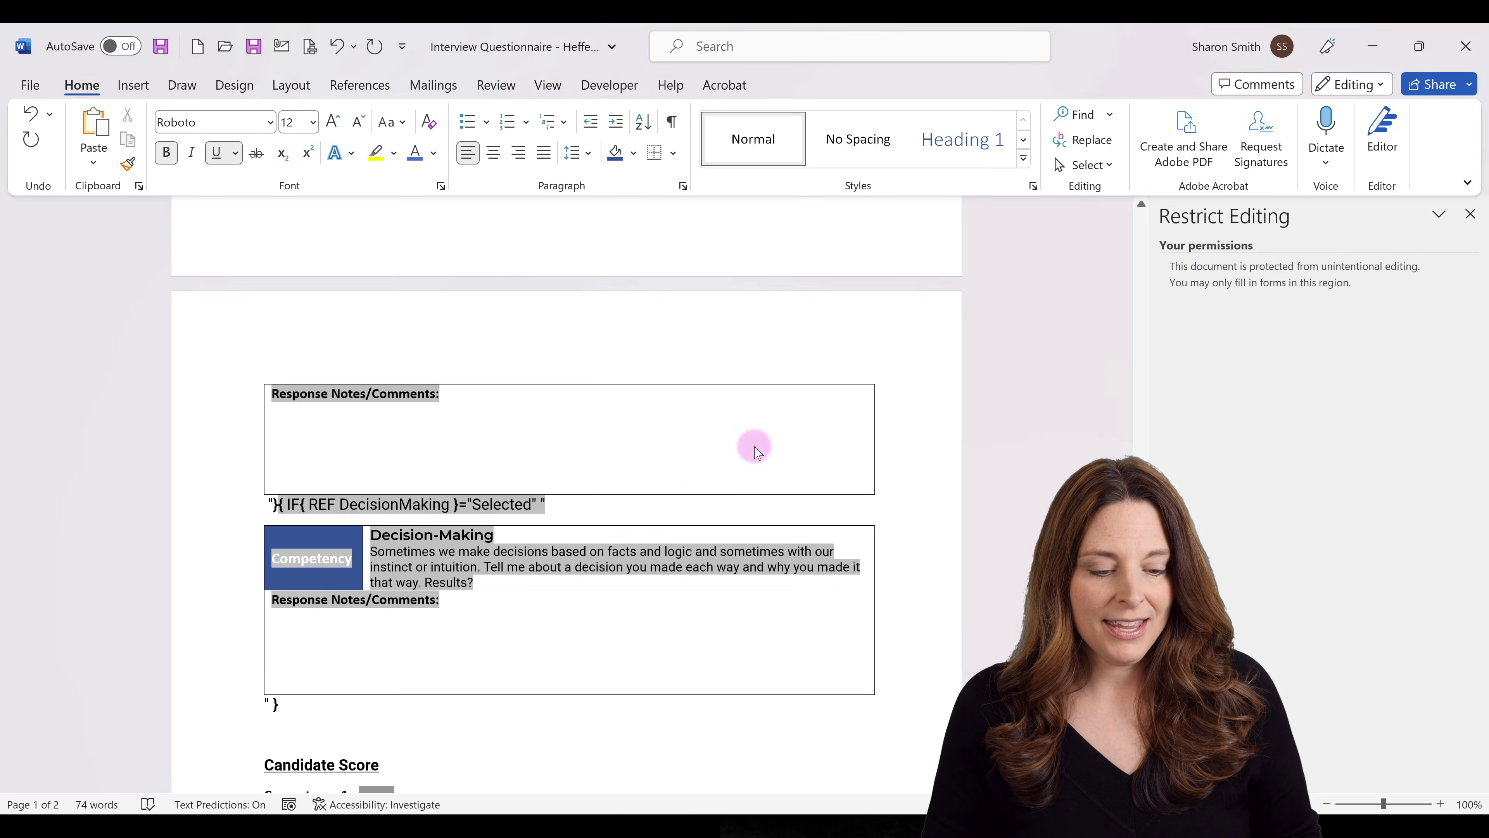
{"action": "scroll", "coordinate": [755, 449], "scroll_direction": "up", "scroll_amount": 15}
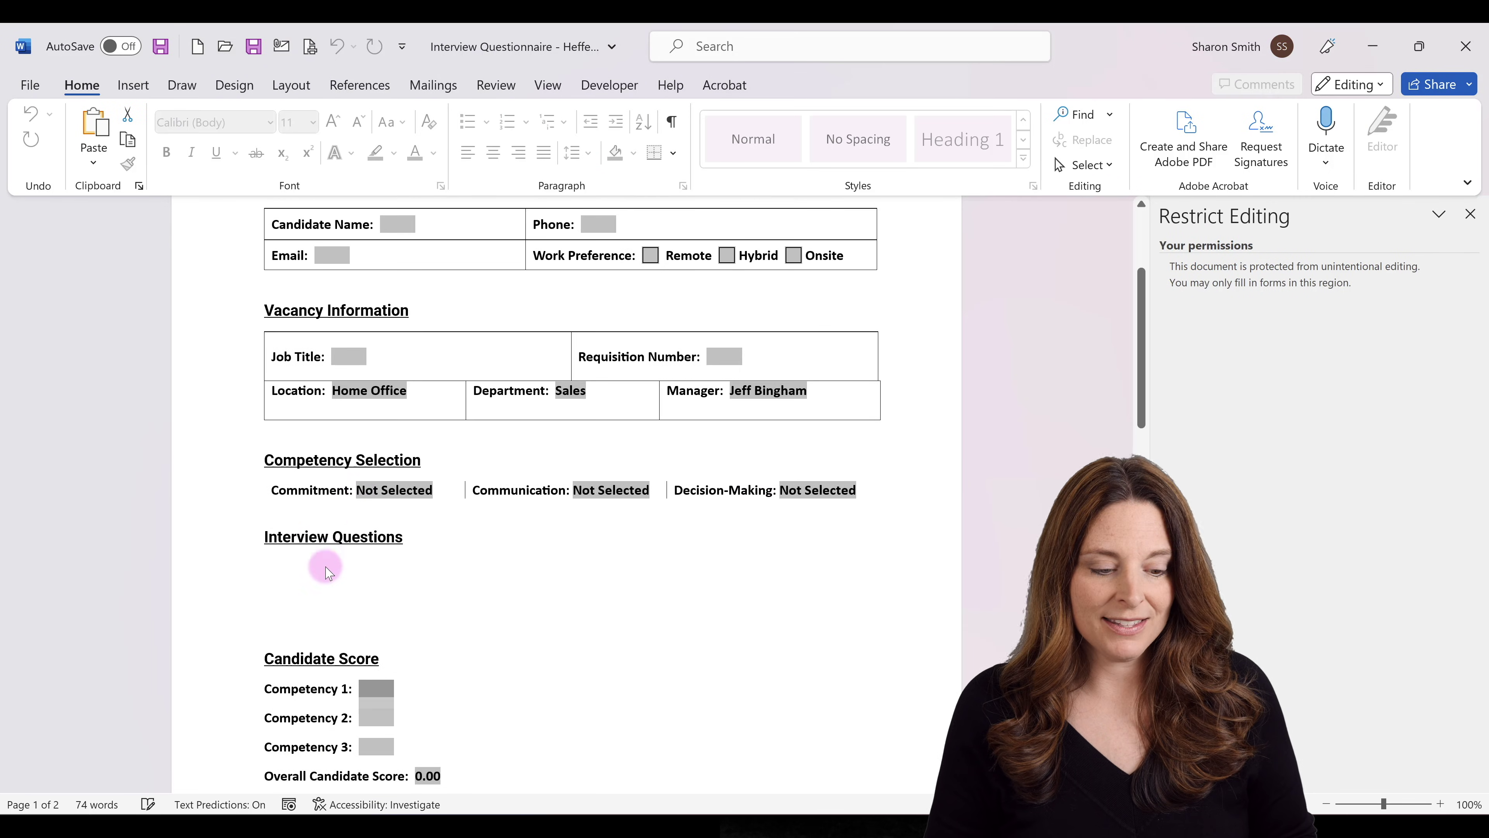
{"action": "left_click", "coordinate": [351, 517]}
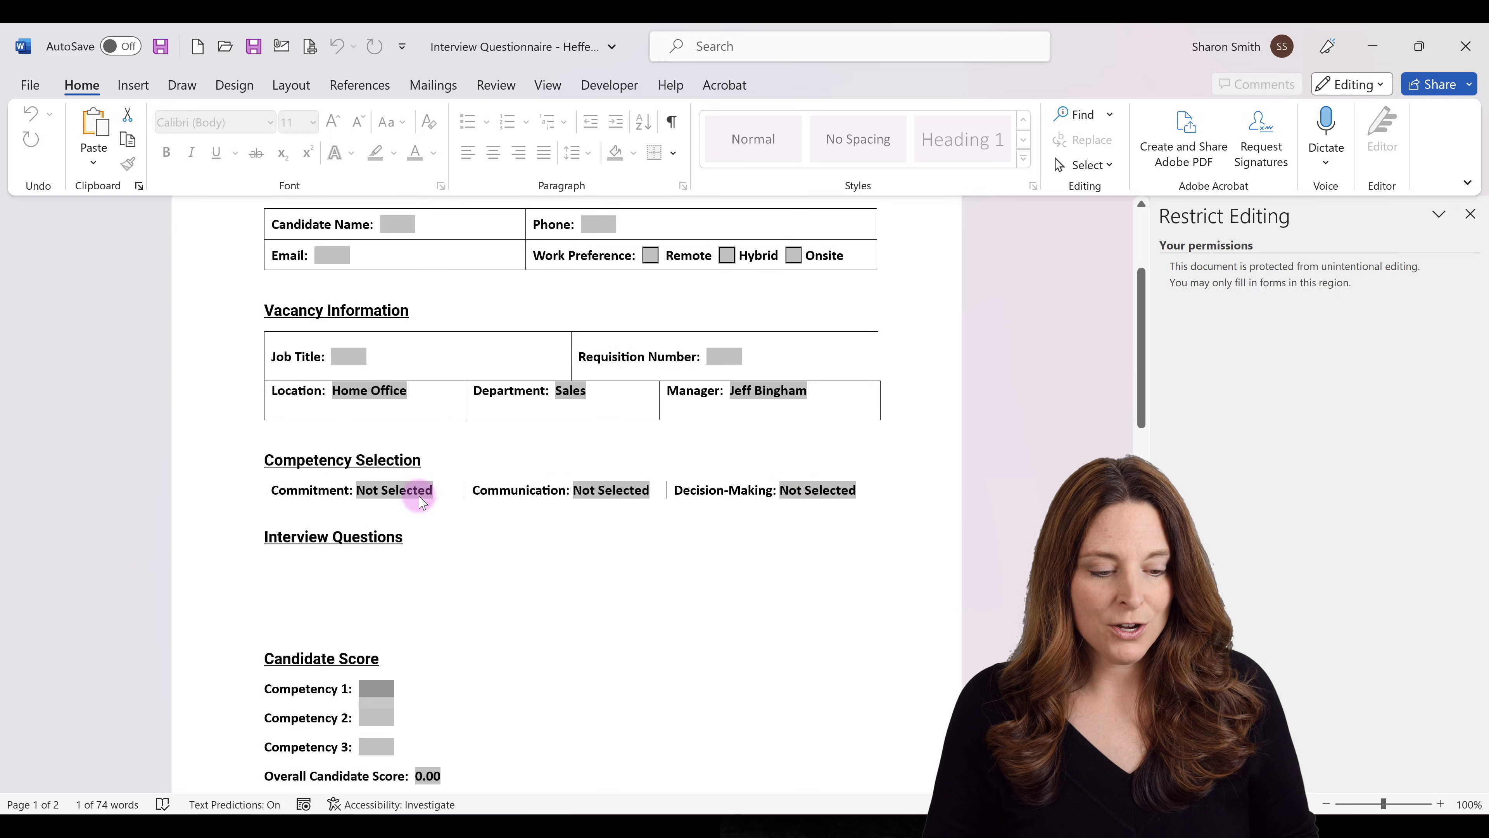
{"action": "scroll", "coordinate": [378, 487], "scroll_direction": "down", "scroll_amount": 1}
{"action": "scroll", "coordinate": [386, 495], "scroll_direction": "down", "scroll_amount": 1}
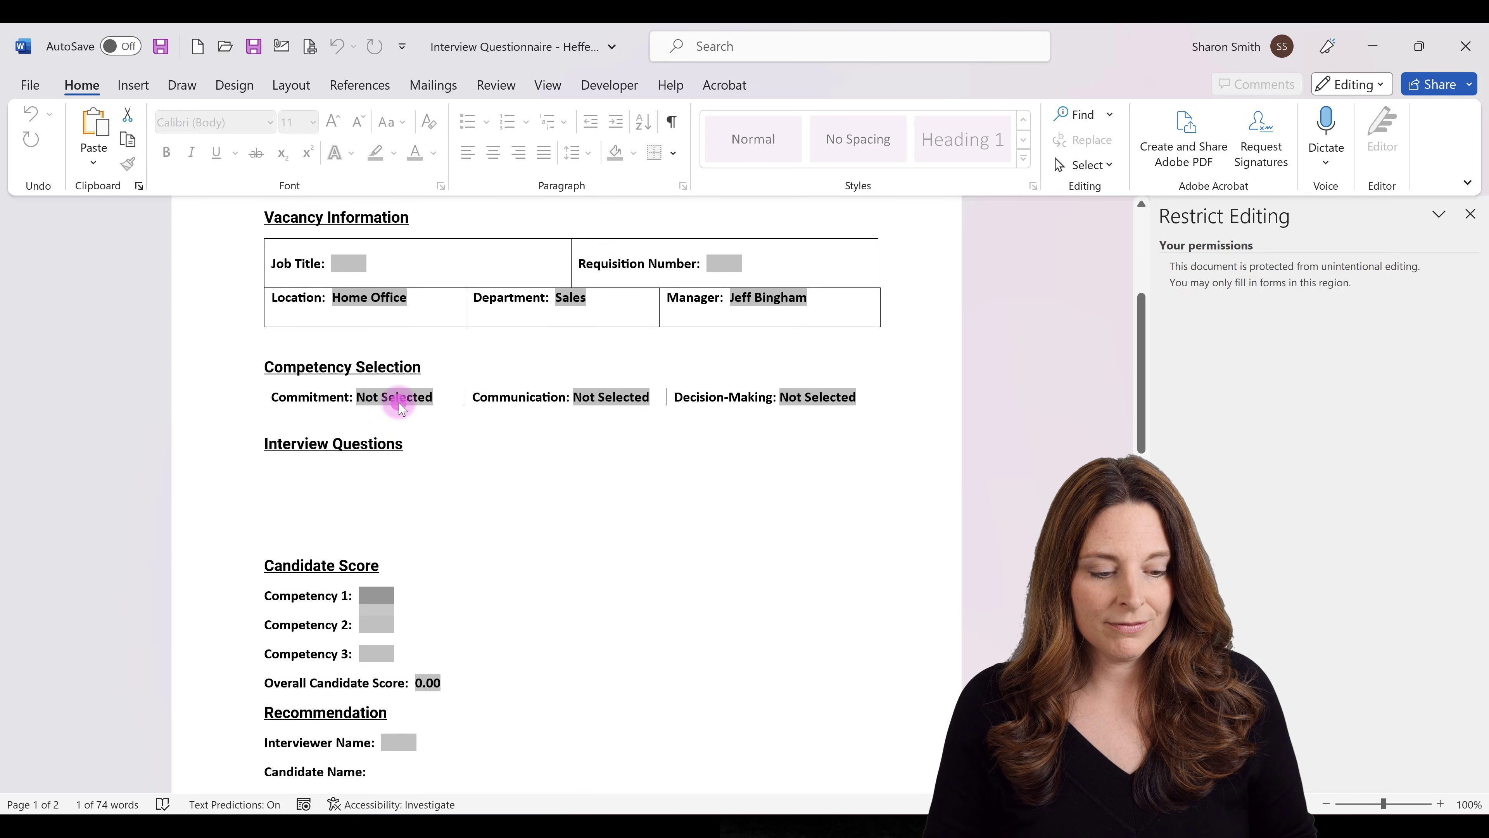
{"action": "left_click", "coordinate": [398, 397]}
{"action": "left_click", "coordinate": [439, 397]}
{"action": "key", "text": "Tab"}
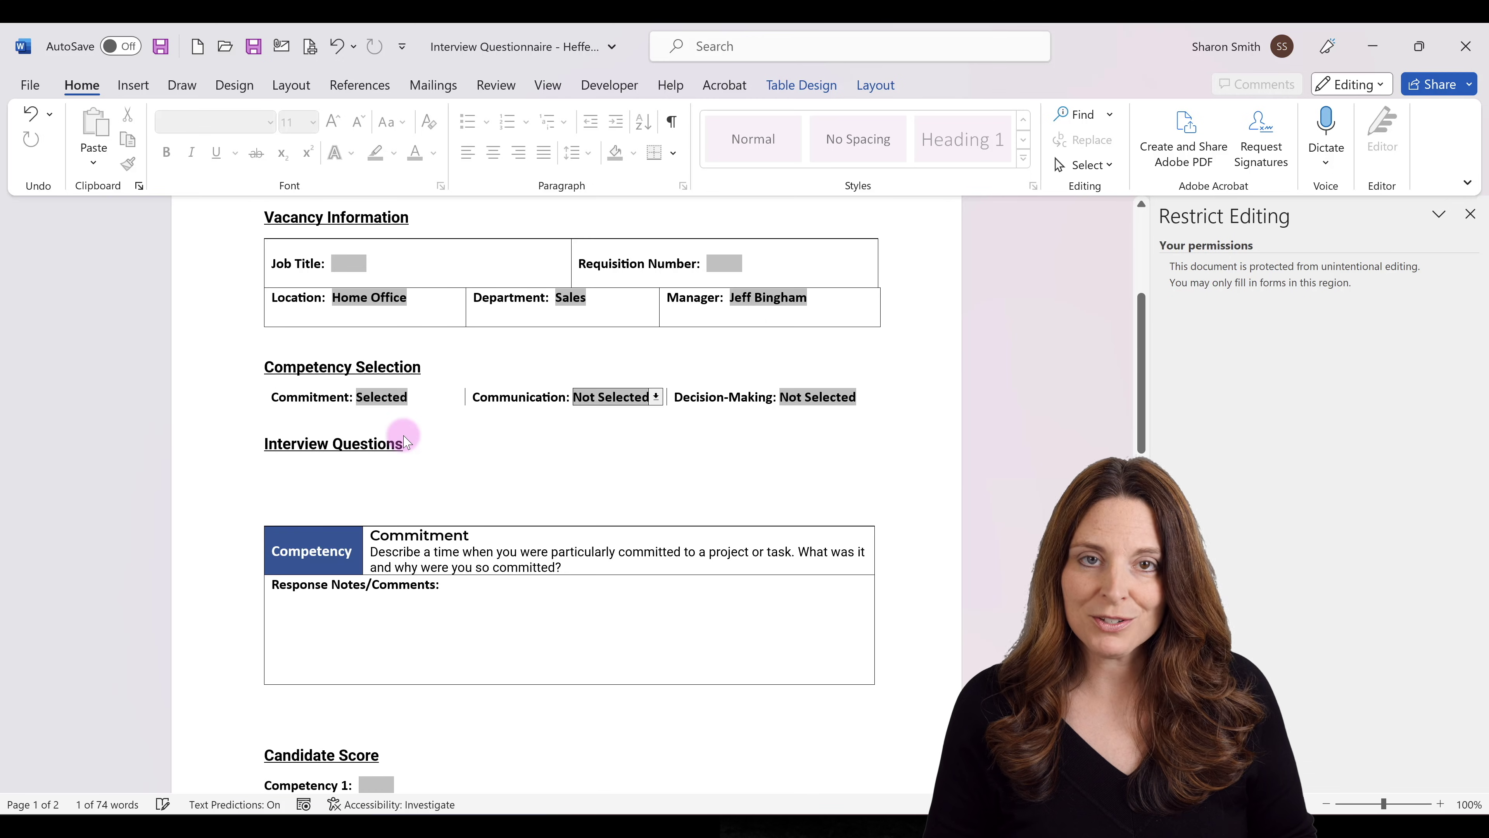
{"action": "scroll", "coordinate": [497, 599], "scroll_direction": "down", "scroll_amount": 2}
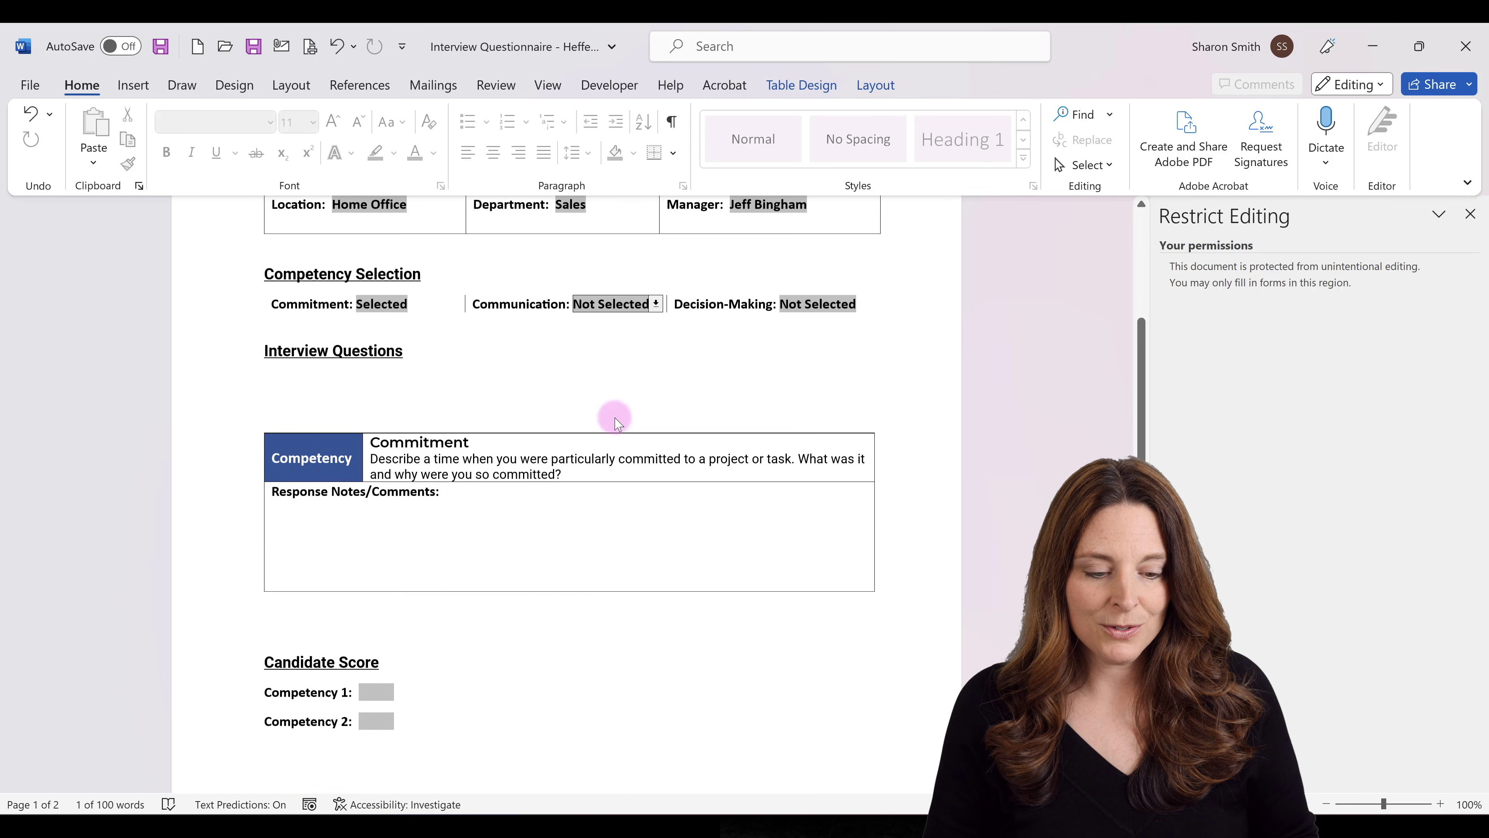
{"action": "left_click", "coordinate": [655, 303]}
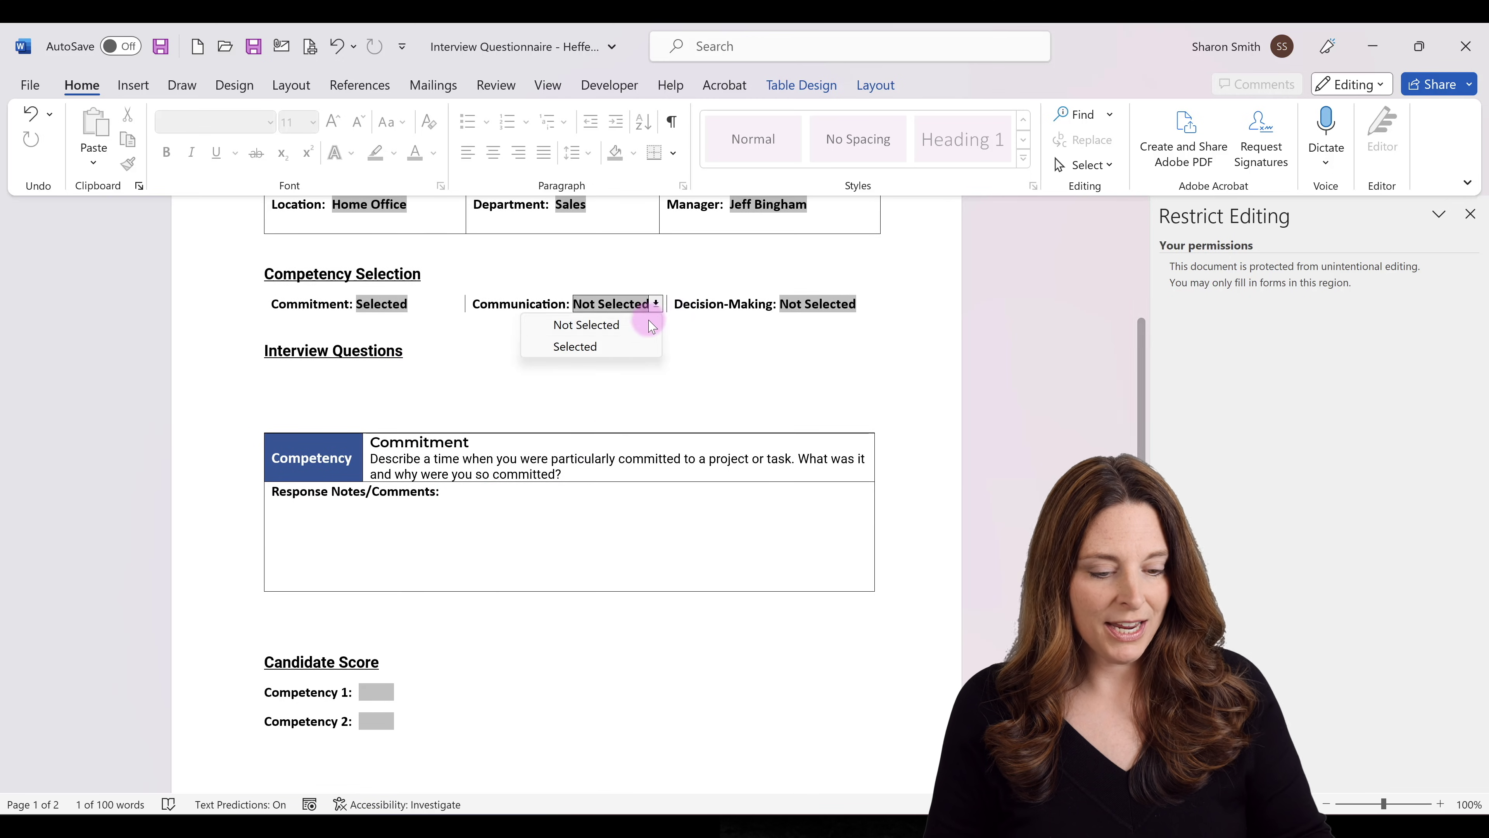
{"action": "left_click", "coordinate": [627, 345]}
{"action": "key", "text": "Tab"}
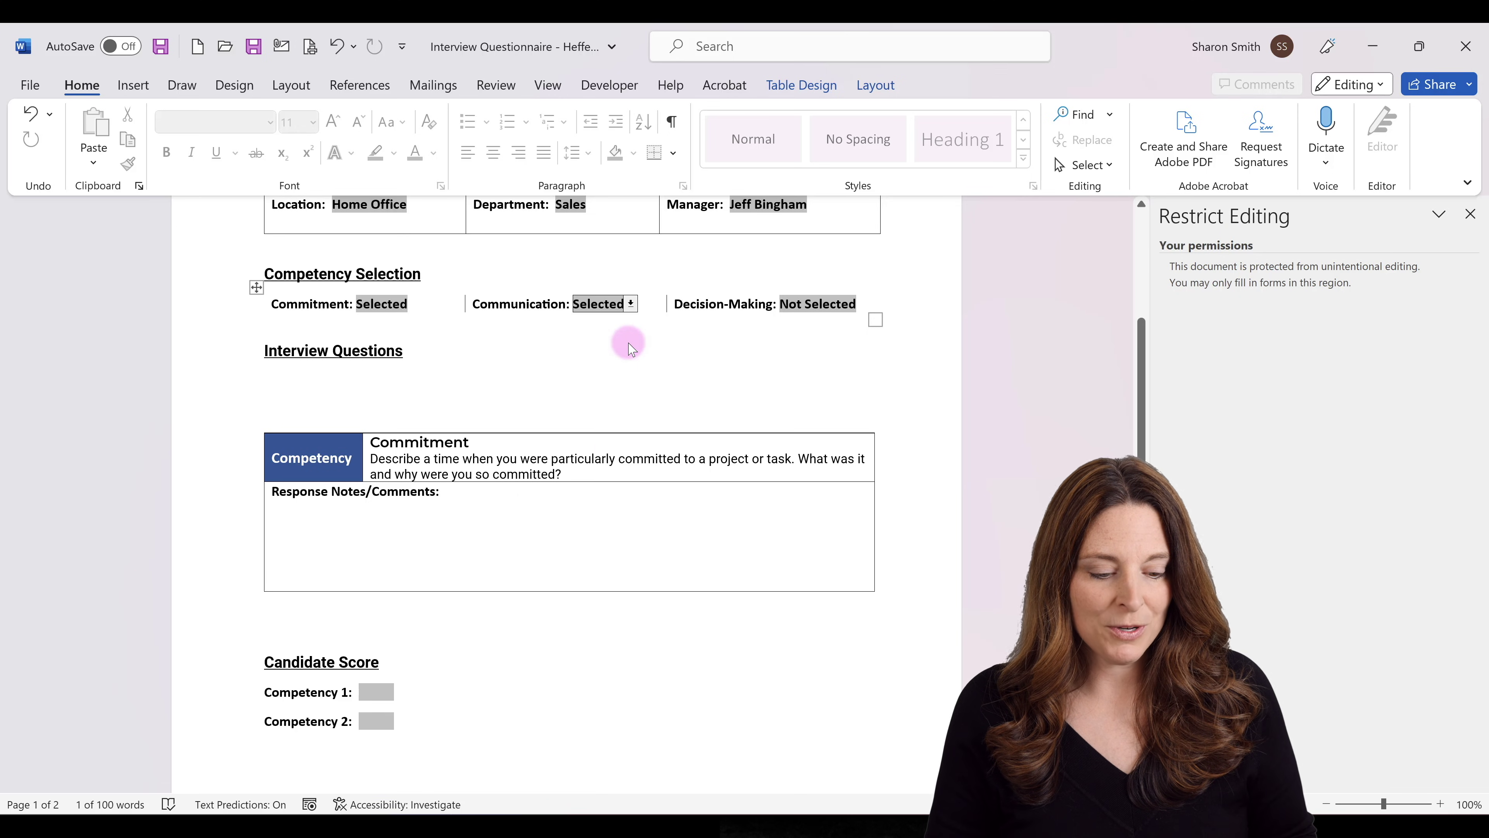
Choose Selected in the Decision-Making drop-down and move to the Competency 1 score field.
{"action": "scroll", "coordinate": [539, 490], "scroll_direction": "down", "scroll_amount": 1}
{"action": "scroll", "coordinate": [538, 492], "scroll_direction": "down", "scroll_amount": 8}
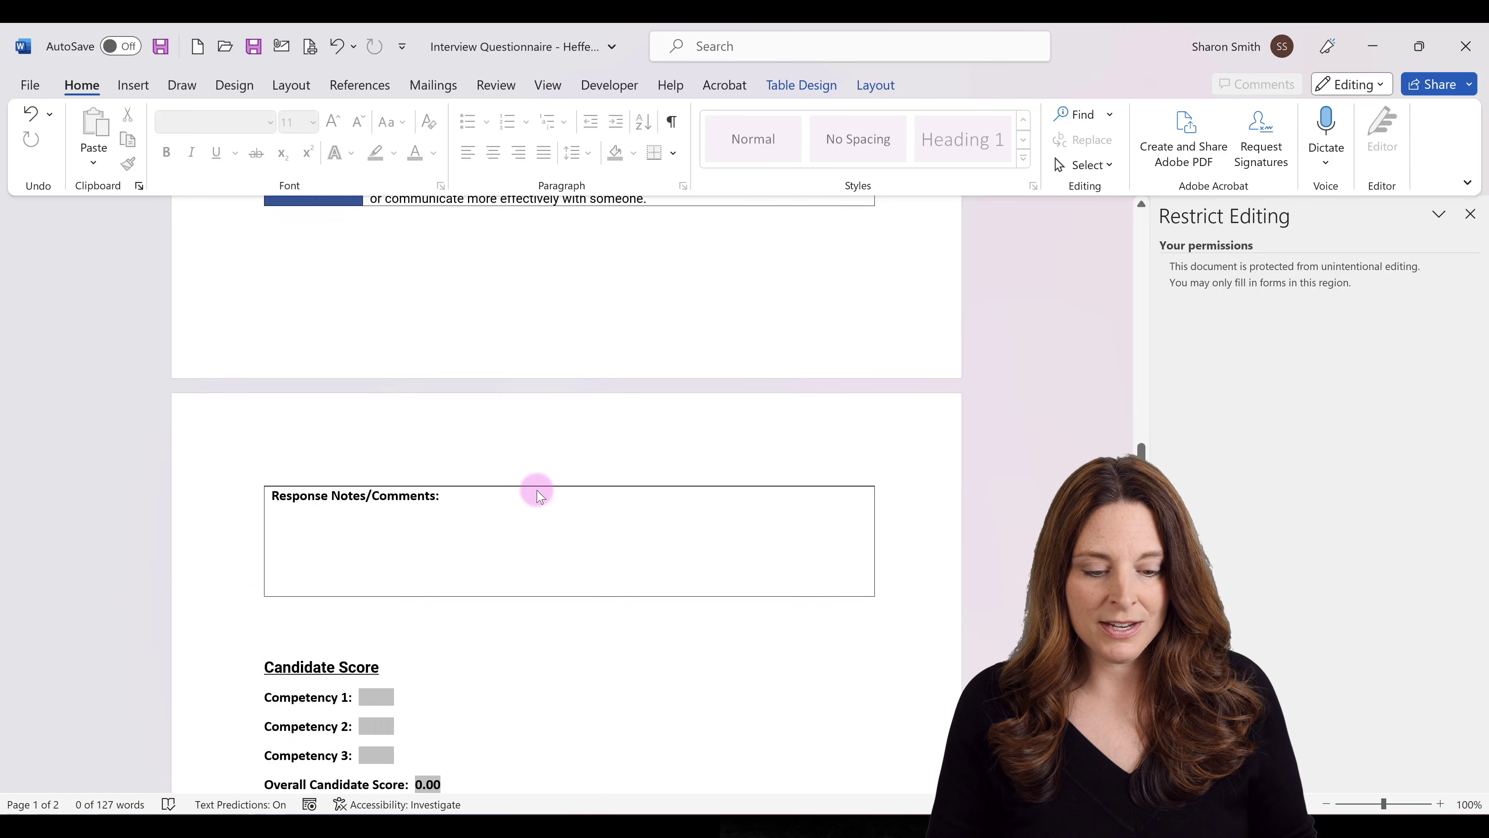
{"action": "scroll", "coordinate": [535, 489], "scroll_direction": "up", "scroll_amount": 12}
{"action": "left_click", "coordinate": [860, 443]}
{"action": "key", "text": "Tab"}
{"action": "left_click", "coordinate": [824, 486]}
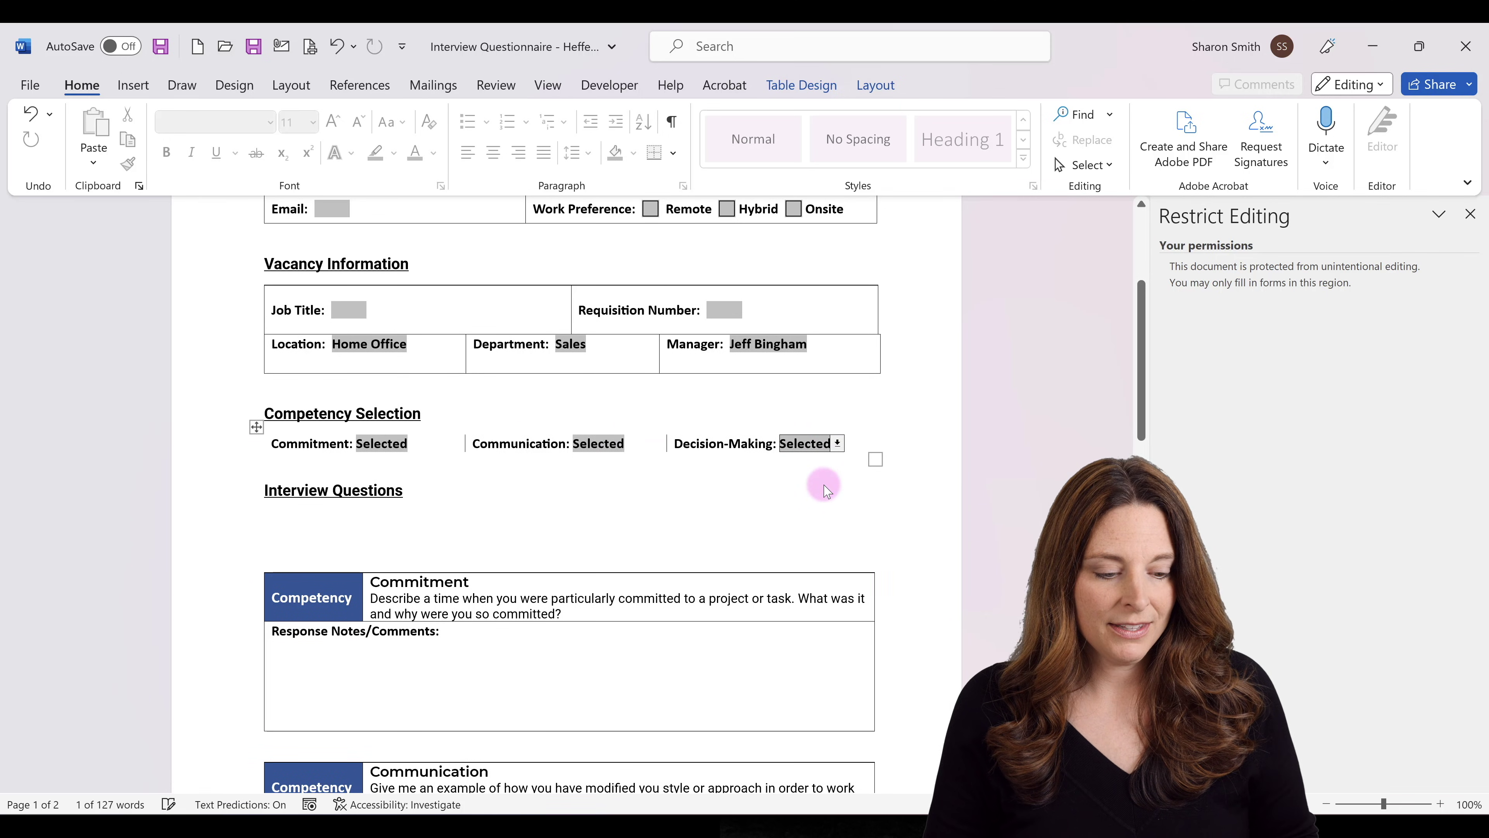
{"action": "key", "text": "Tab"}
{"action": "scroll", "coordinate": [515, 412], "scroll_direction": "down", "scroll_amount": 1}
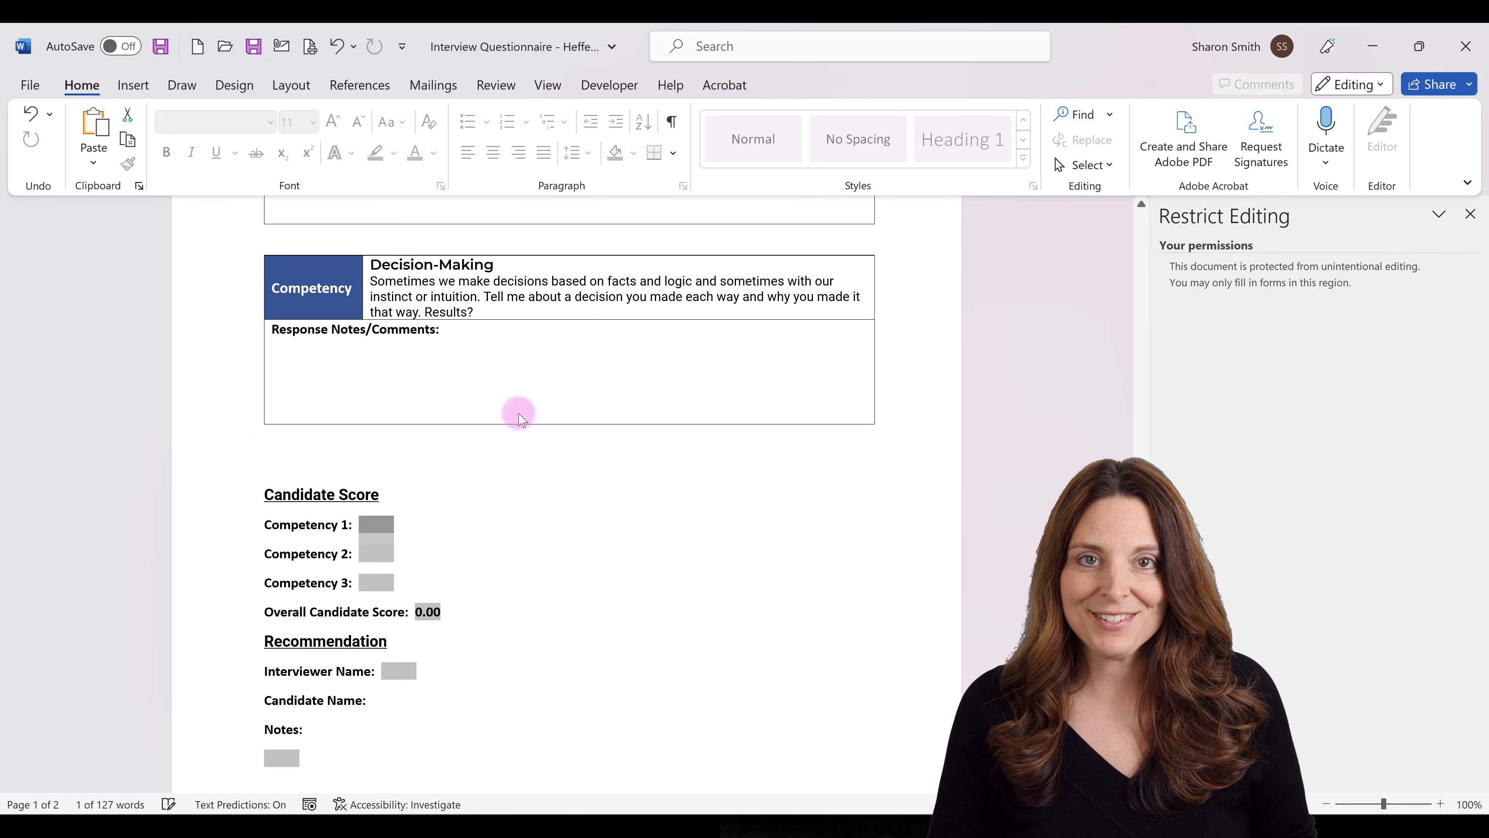
{"action": "scroll", "coordinate": [515, 412], "scroll_direction": "up", "scroll_amount": 1}
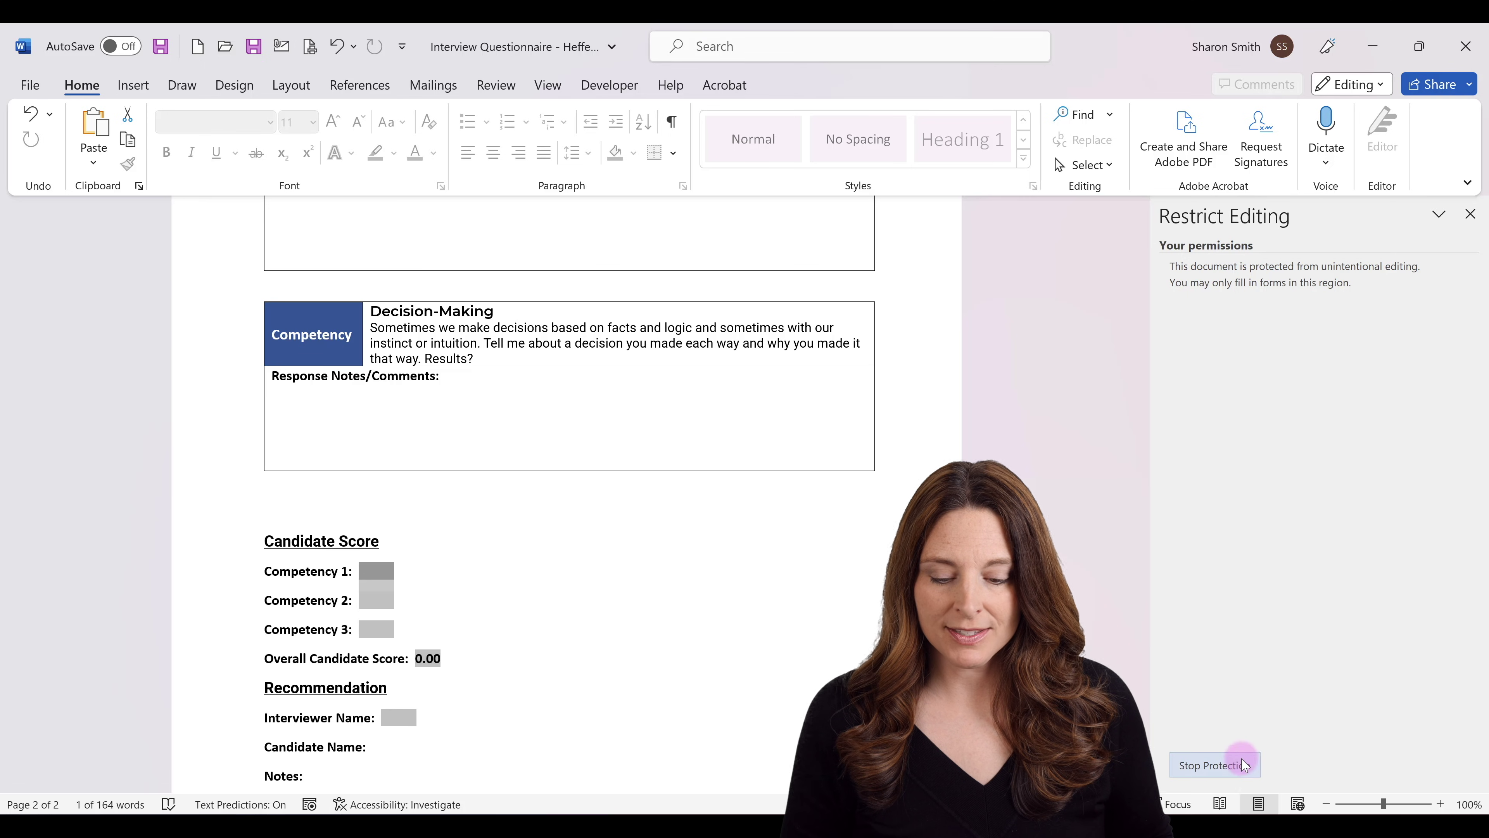
Stop the form's editing protection in the Restrict Editing pane.
{"action": "left_click", "coordinate": [1232, 764]}
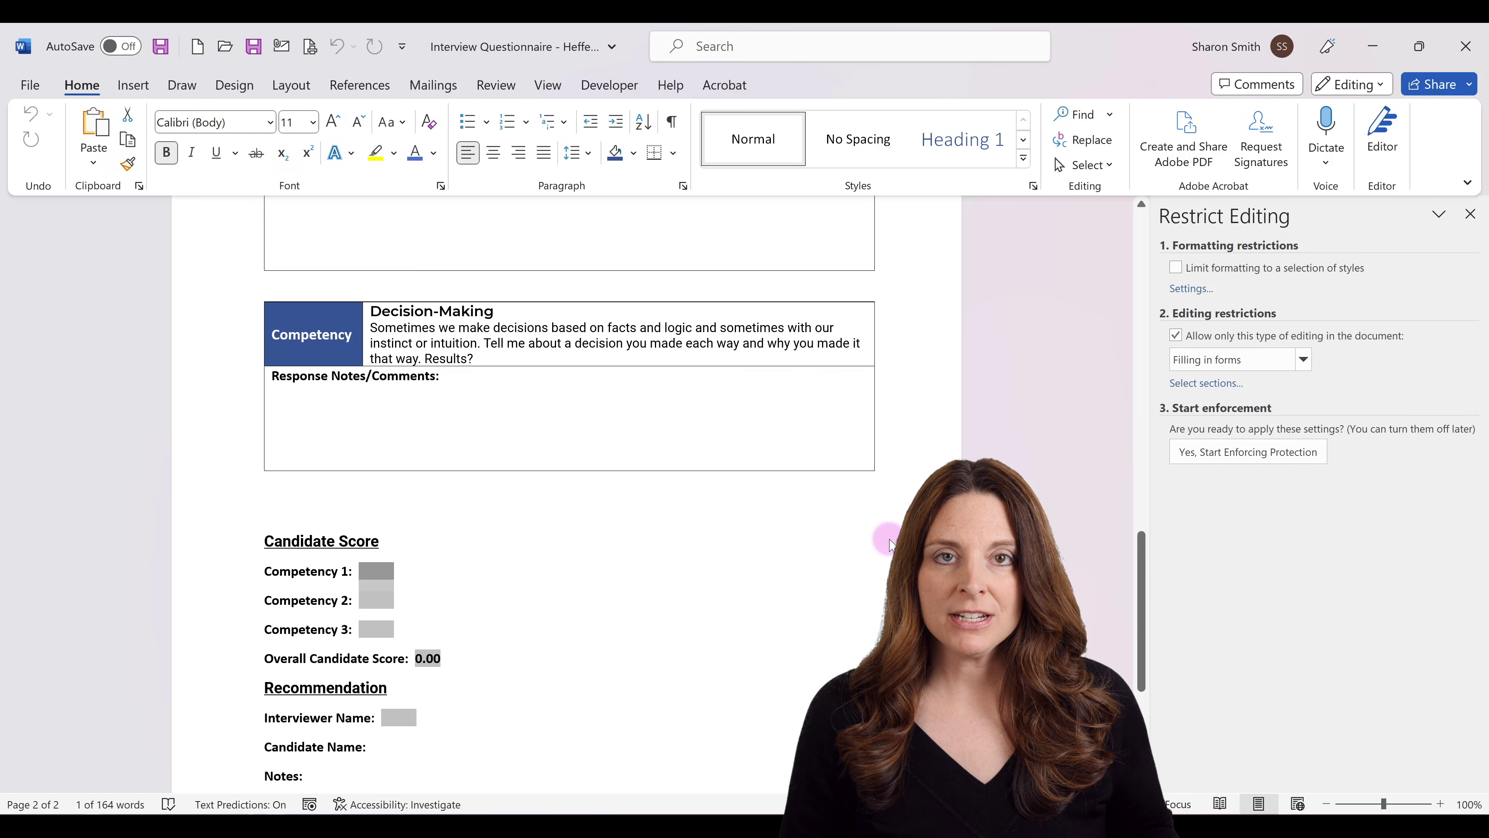
{"action": "scroll", "coordinate": [888, 539], "scroll_direction": "up", "scroll_amount": 5}
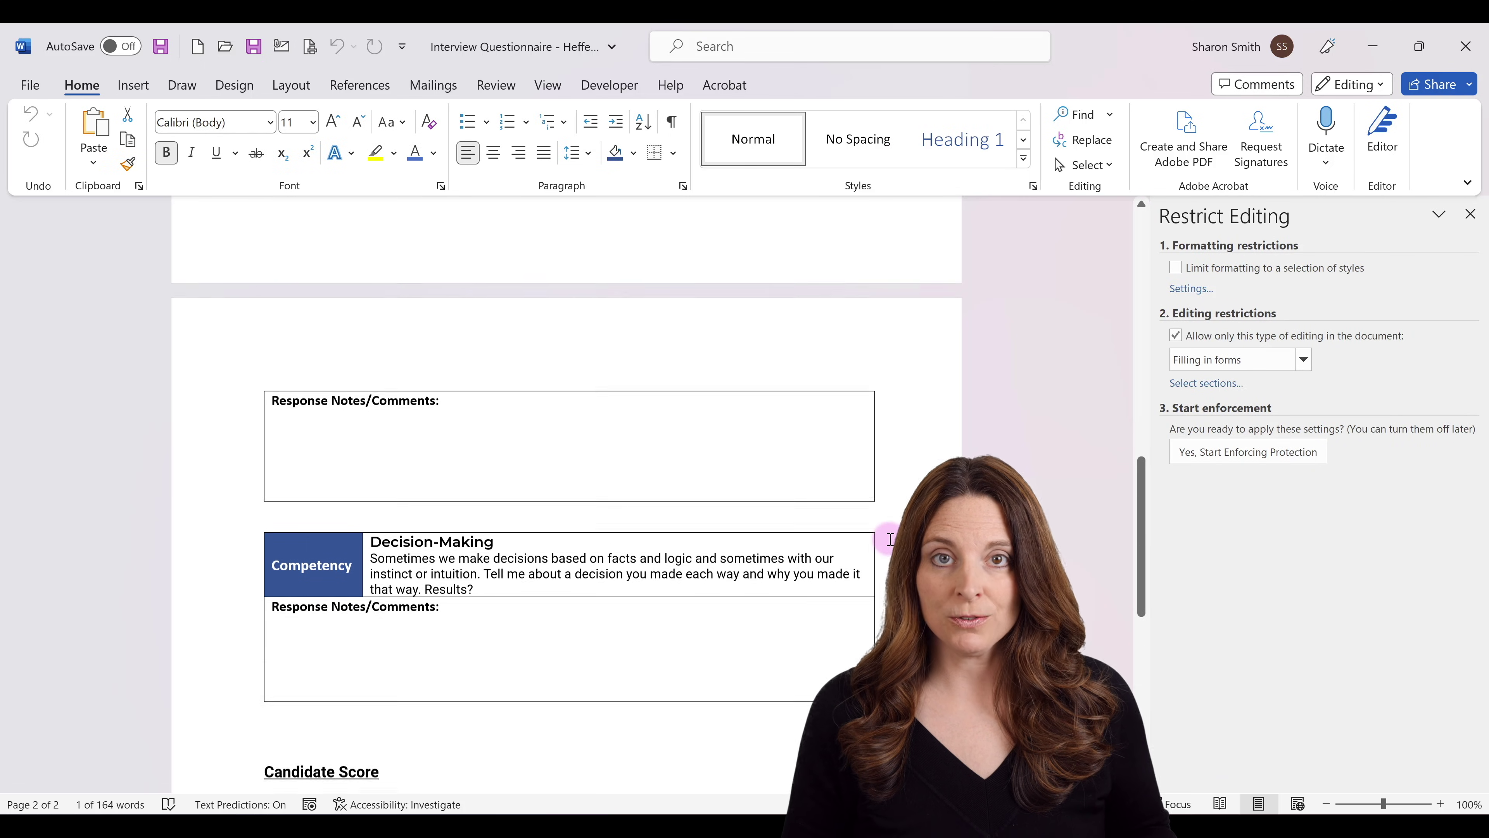
{"action": "scroll", "coordinate": [890, 538], "scroll_direction": "up", "scroll_amount": 6}
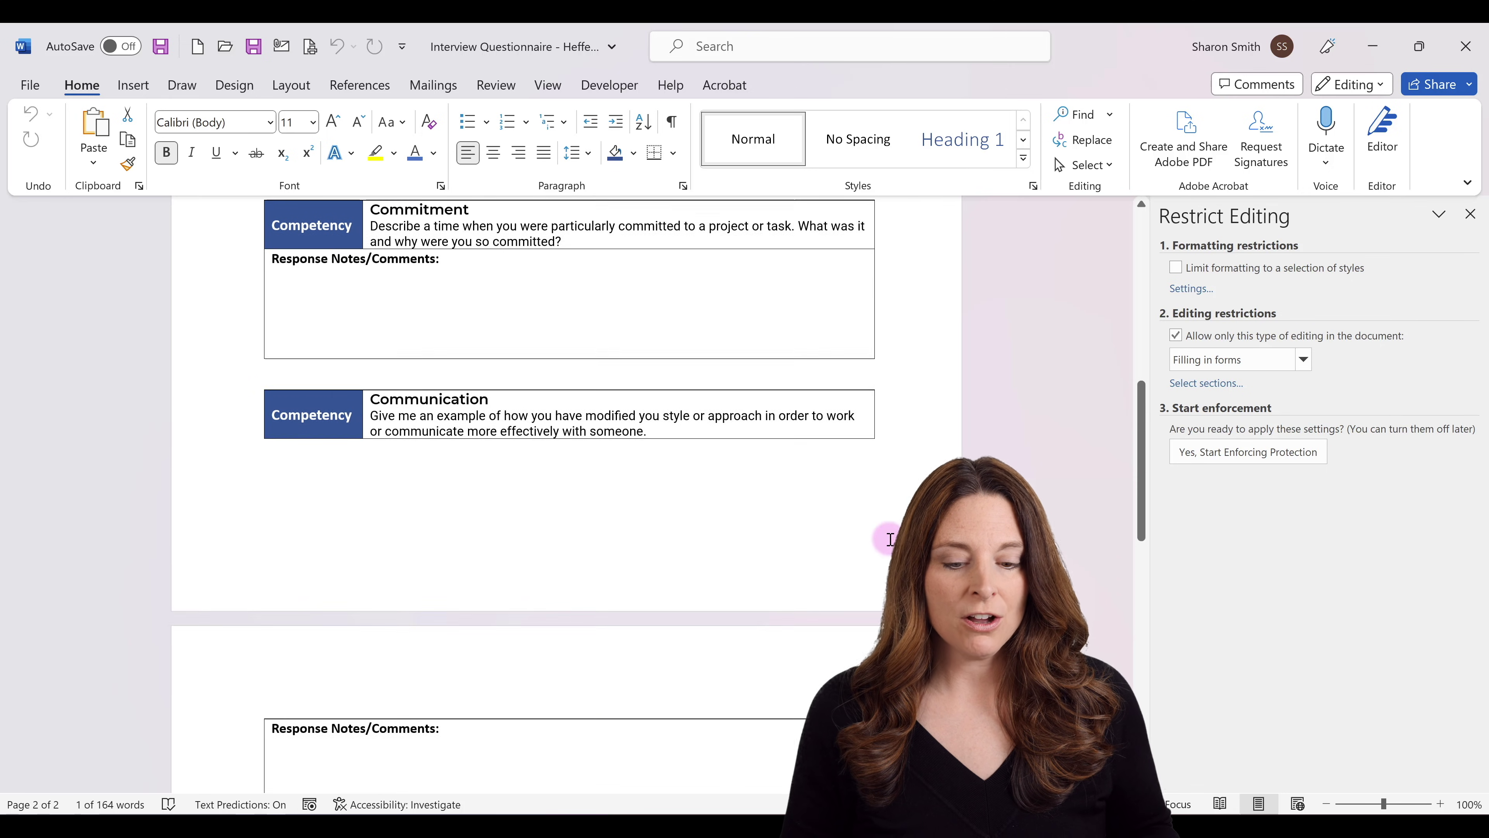
{"action": "scroll", "coordinate": [890, 539], "scroll_direction": "up", "scroll_amount": 2}
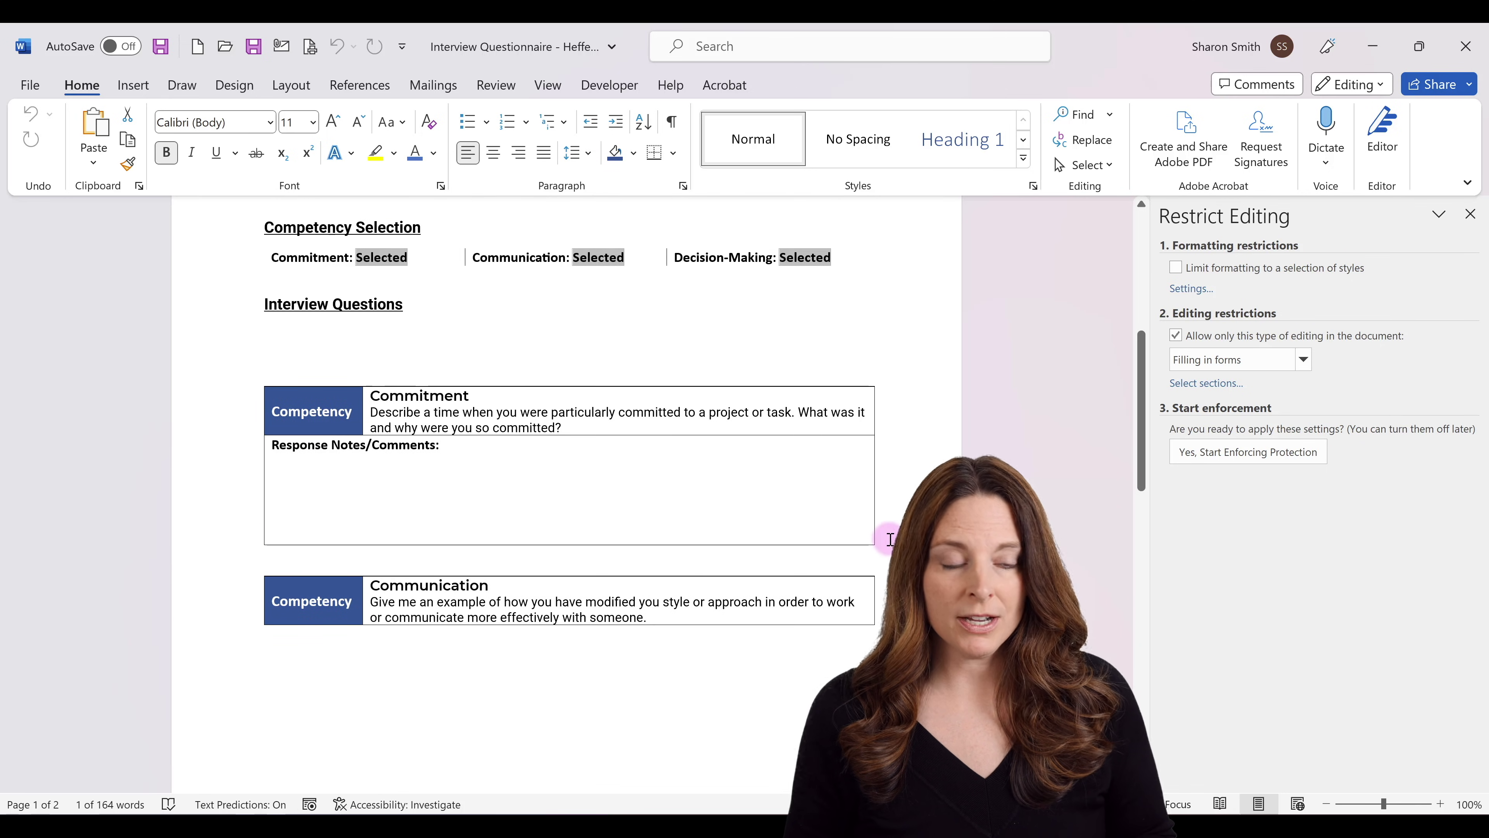
Show field codes with Alt+F9 and select the Commitment IF field with its table.
{"action": "key", "text": "alt+F9"}
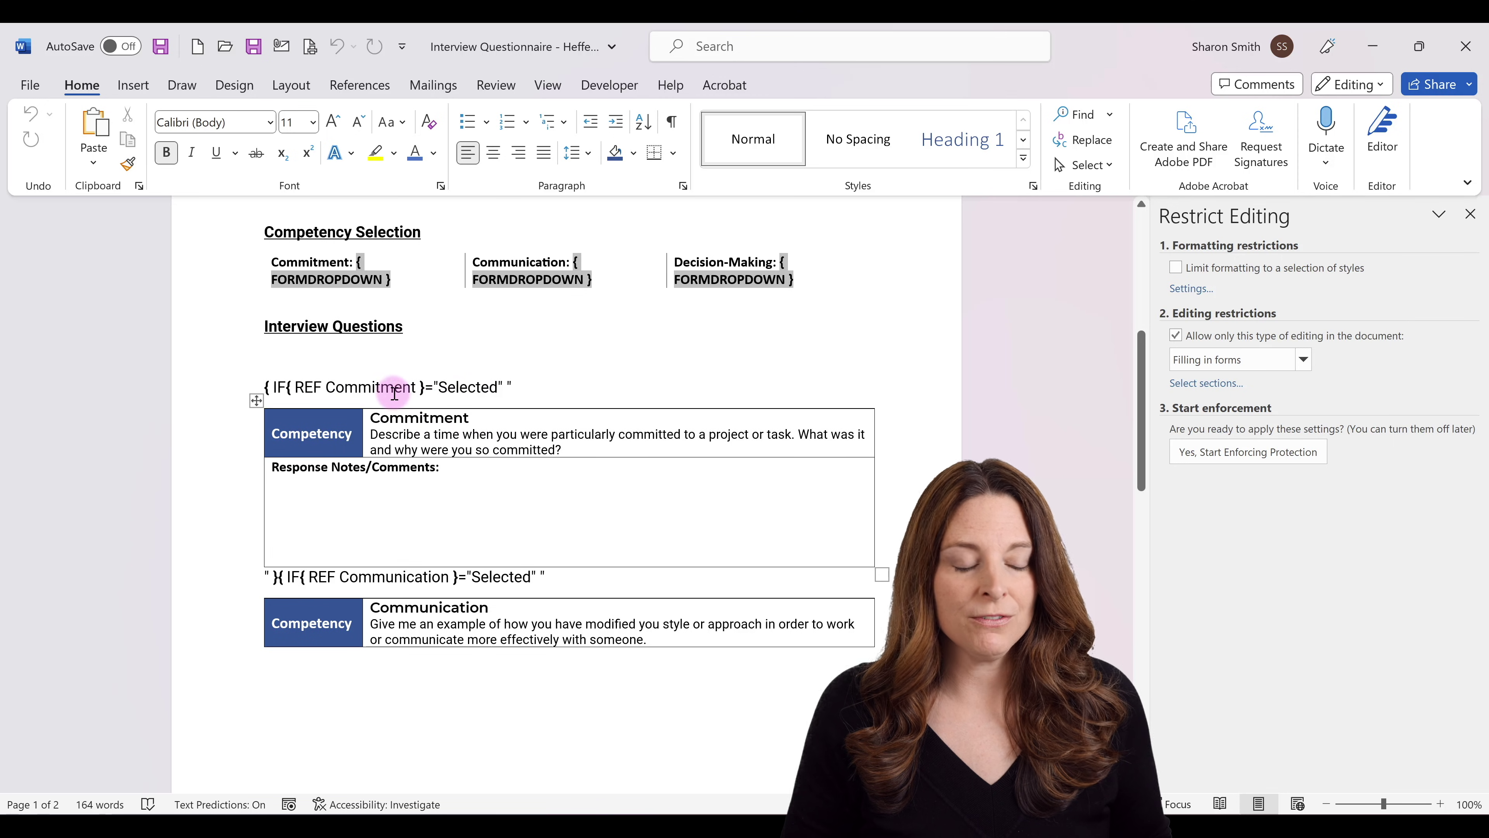
{"action": "scroll", "coordinate": [389, 367], "scroll_direction": "down", "scroll_amount": 1}
{"action": "left_click_drag", "start_coordinate": [390, 366], "coordinate": [502, 341]}
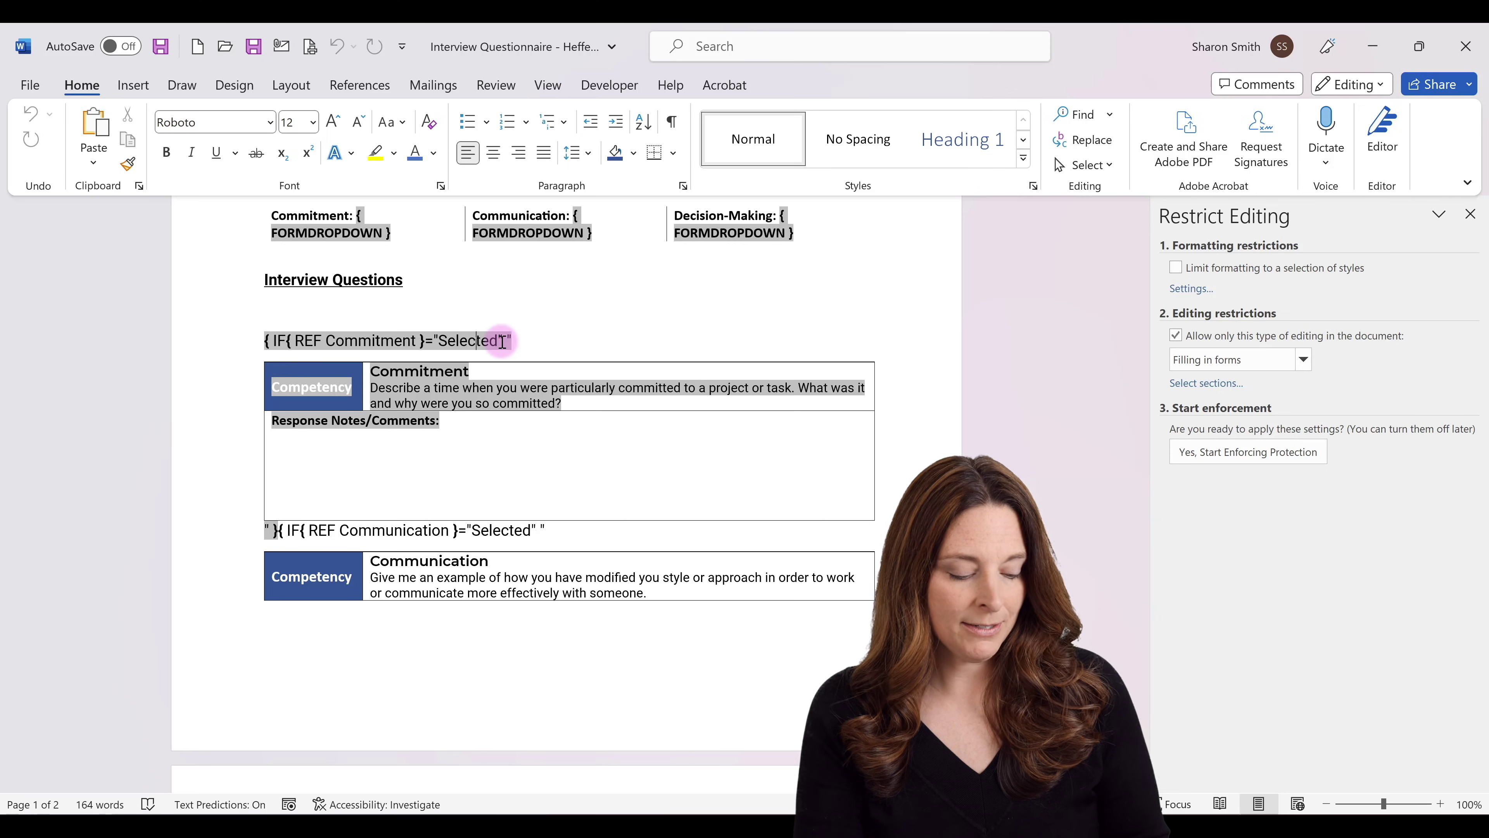
{"action": "key", "text": "alt+F9"}
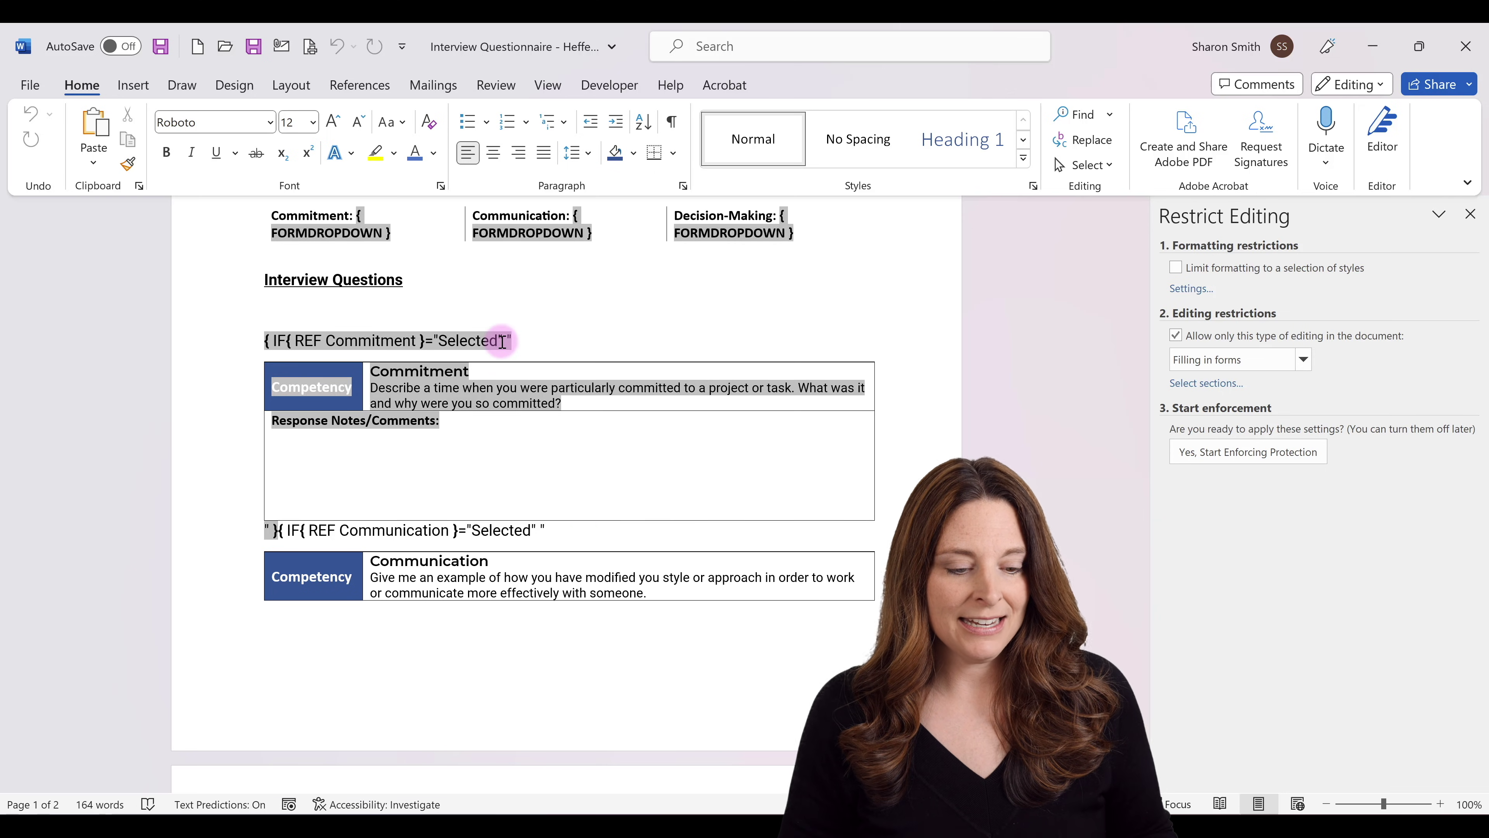
{"action": "key", "text": "alt+F9"}
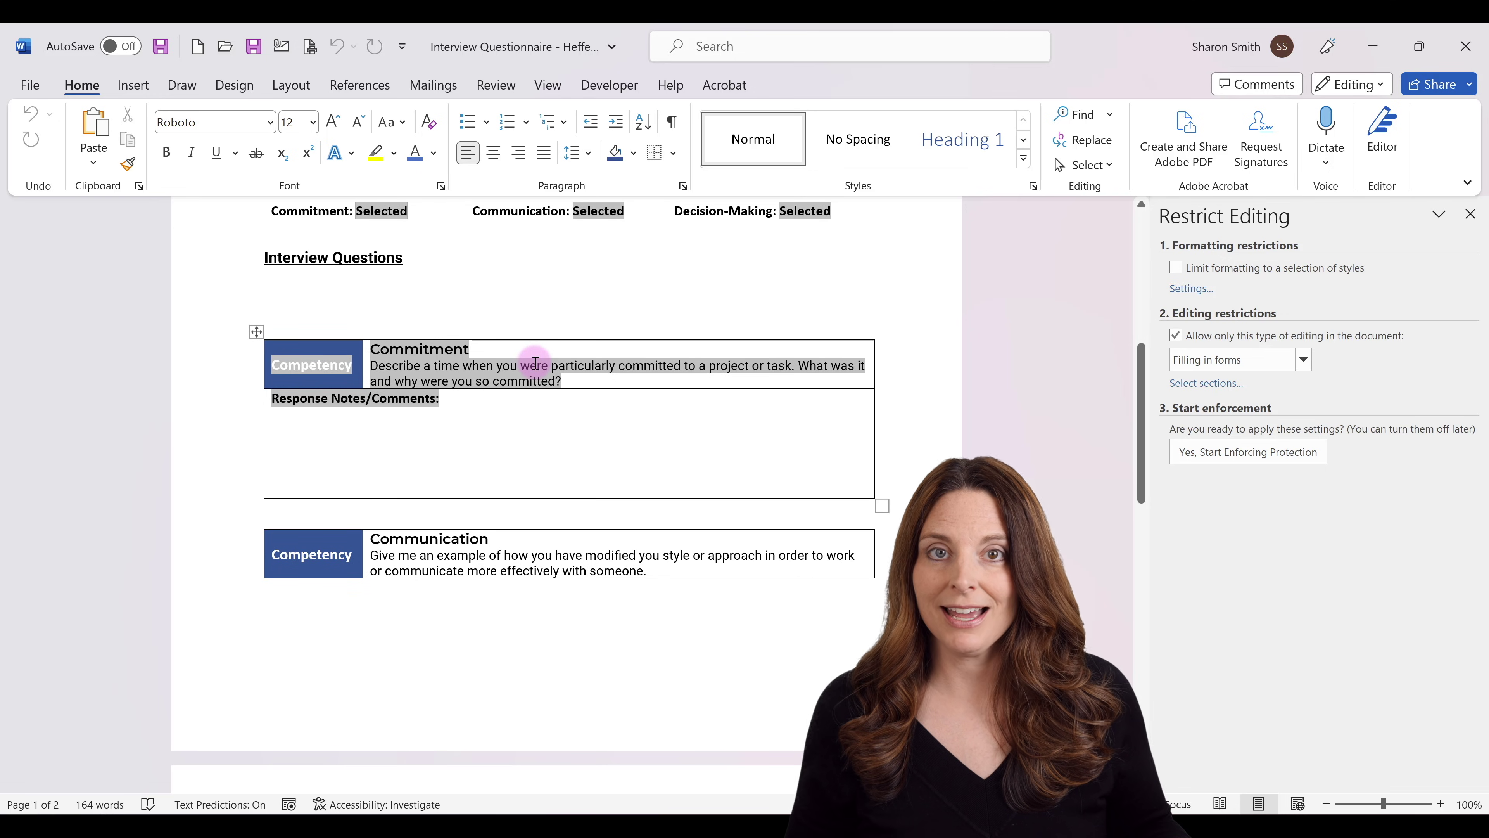